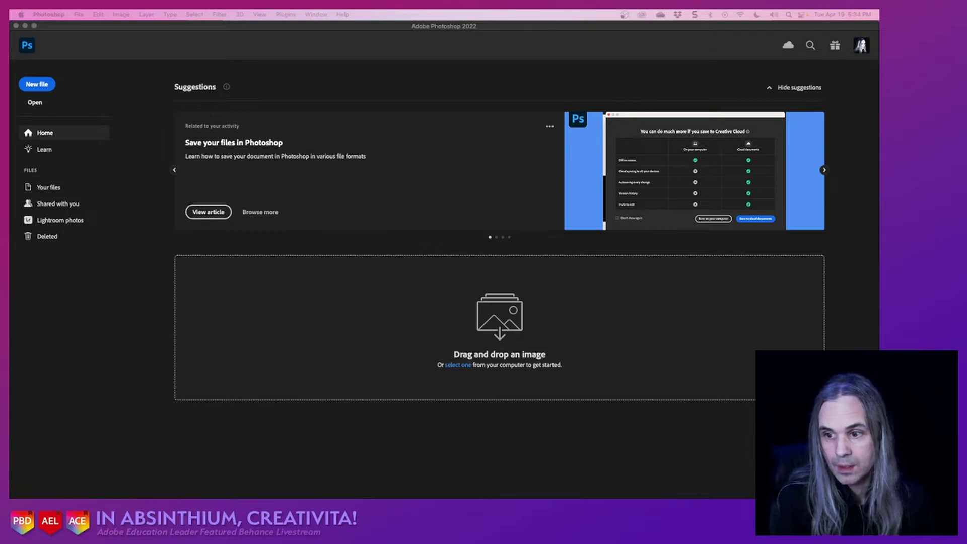
key("super+Tab")
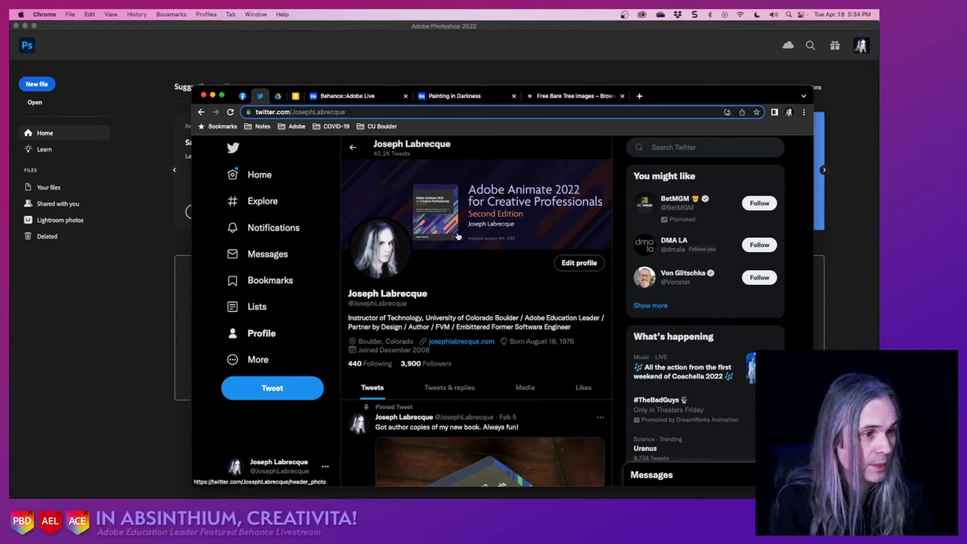
key("super+m")
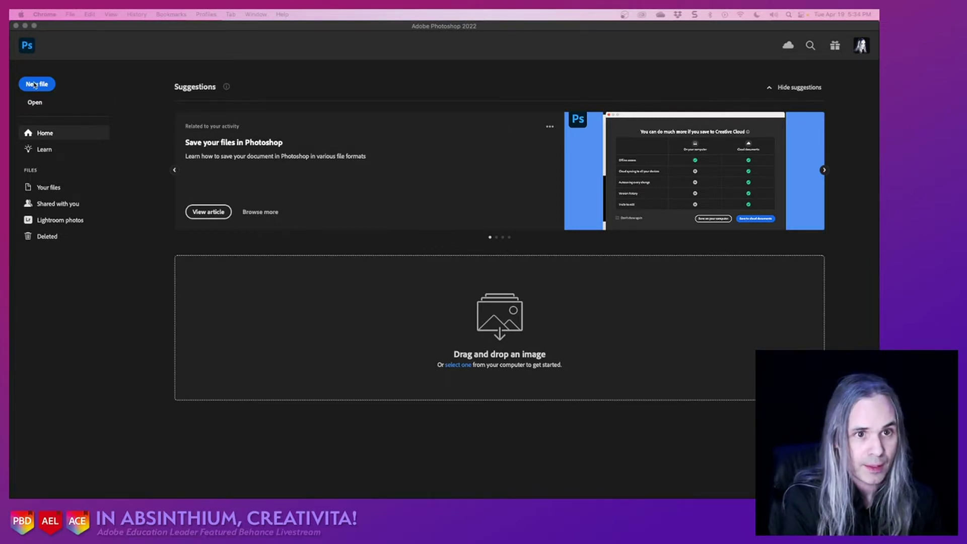
Start a new document in Photoshop and move the New Document dialog slightly lower.
left_click(88, 86)
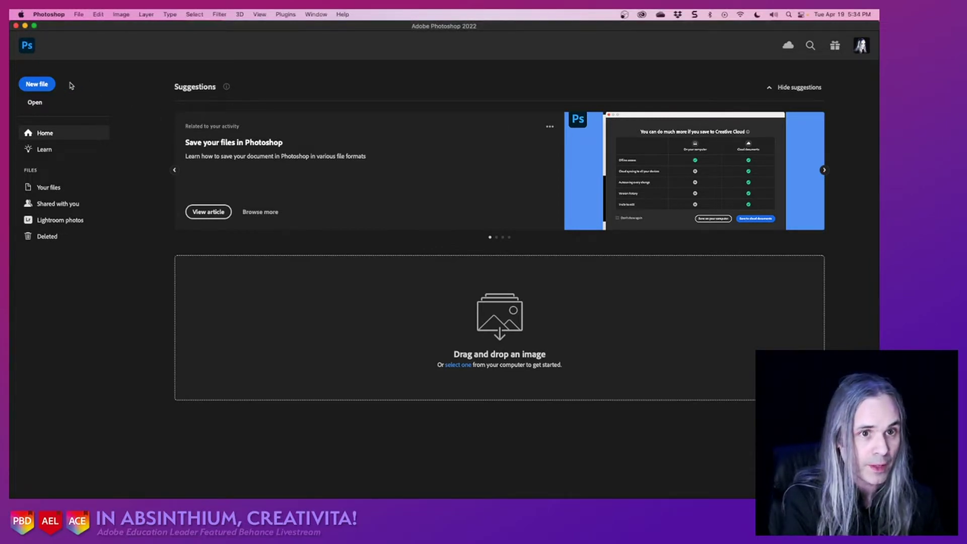
left_click(37, 89)
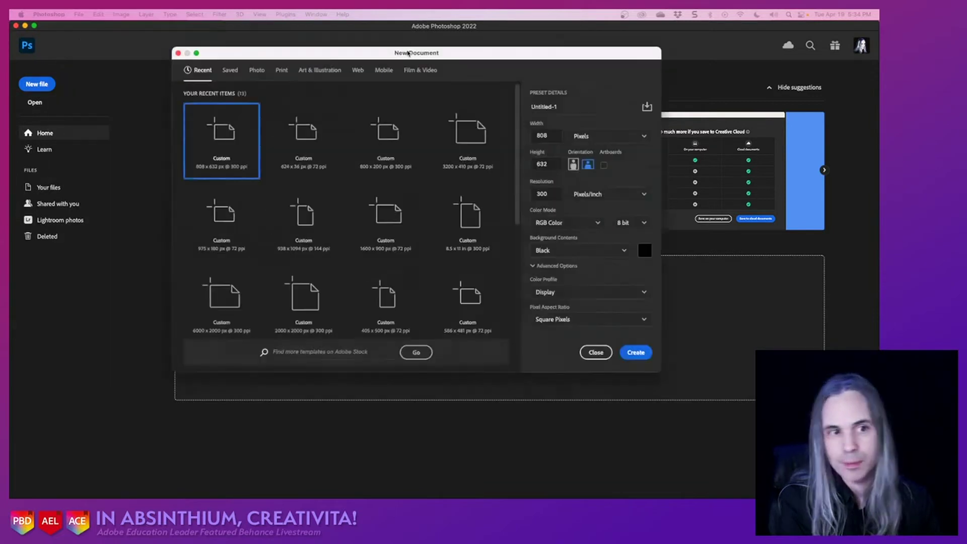
left_click_drag(409, 60, 422, 101)
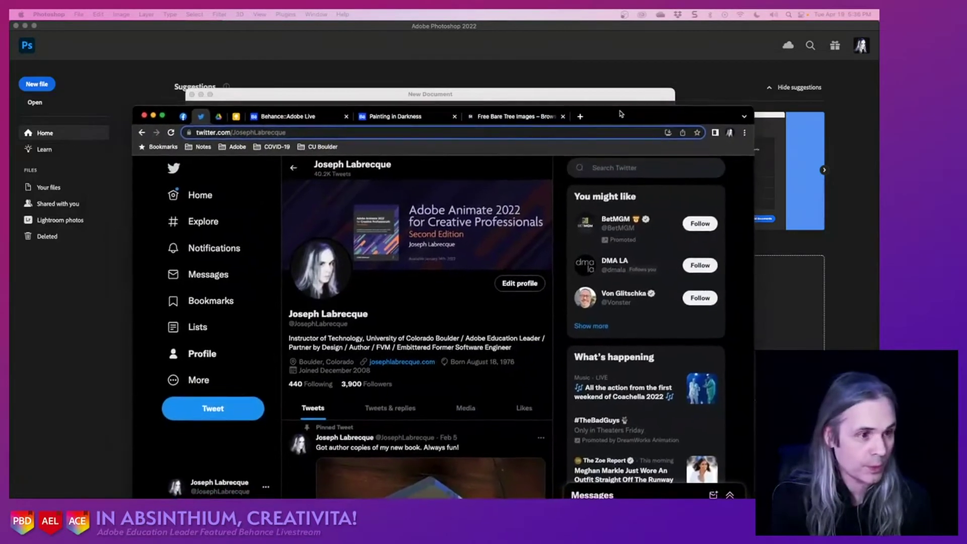
left_click(610, 117)
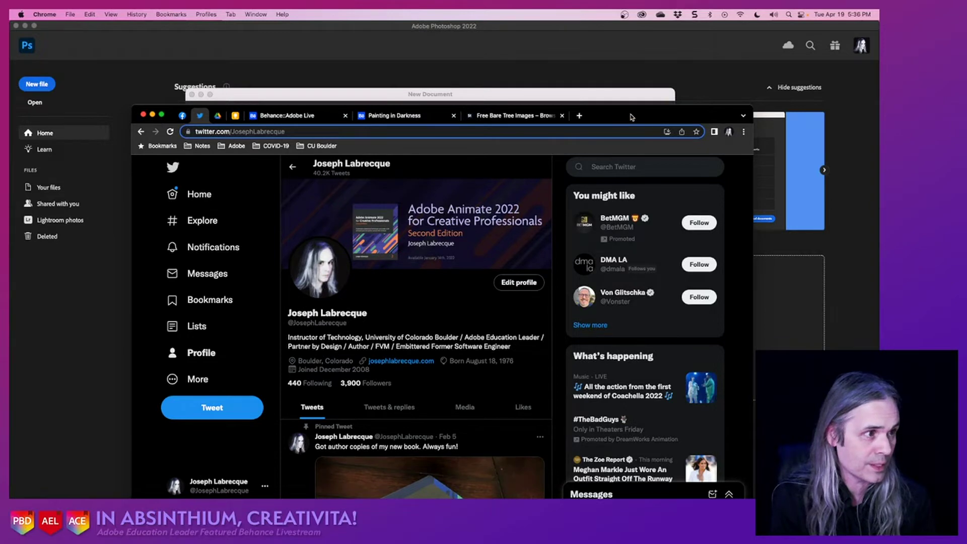
key("super+m")
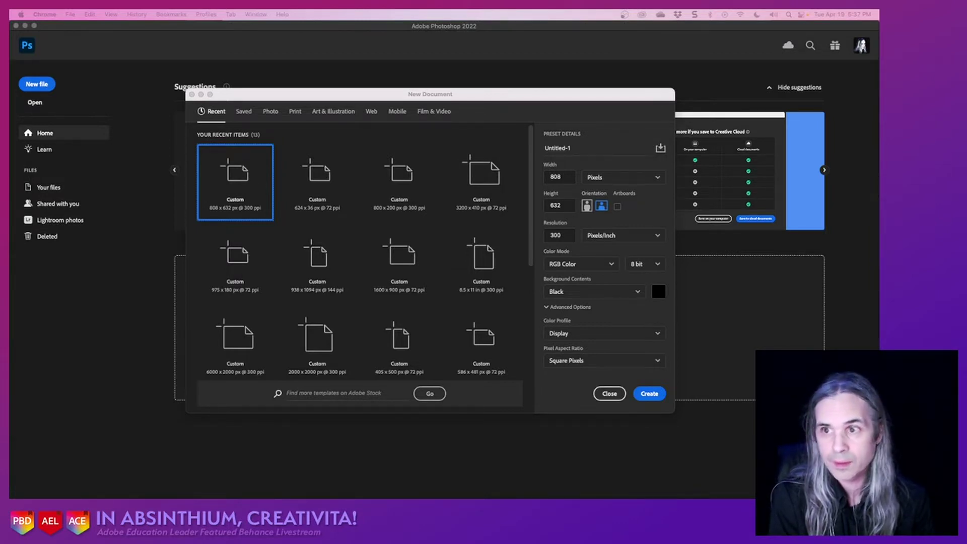
key("super+Tab")
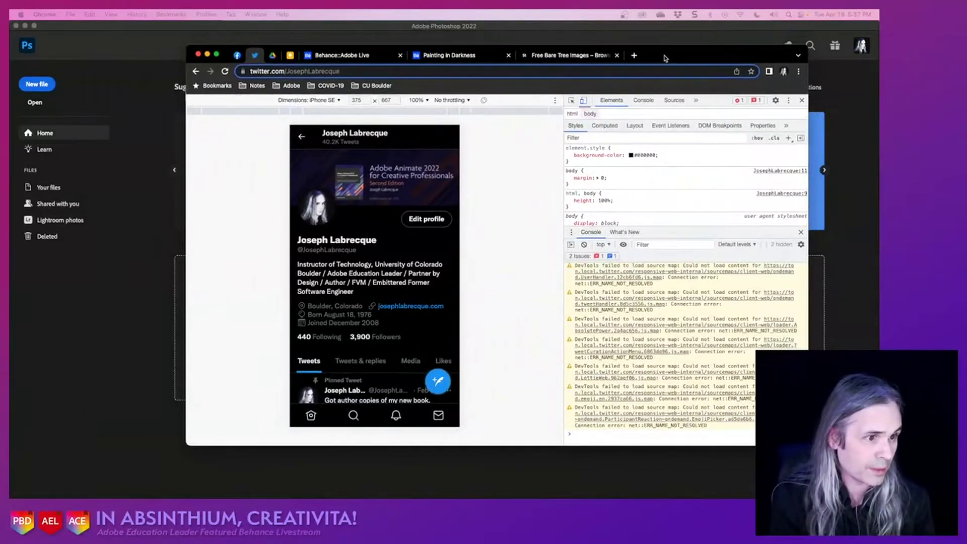
key("super+Tab")
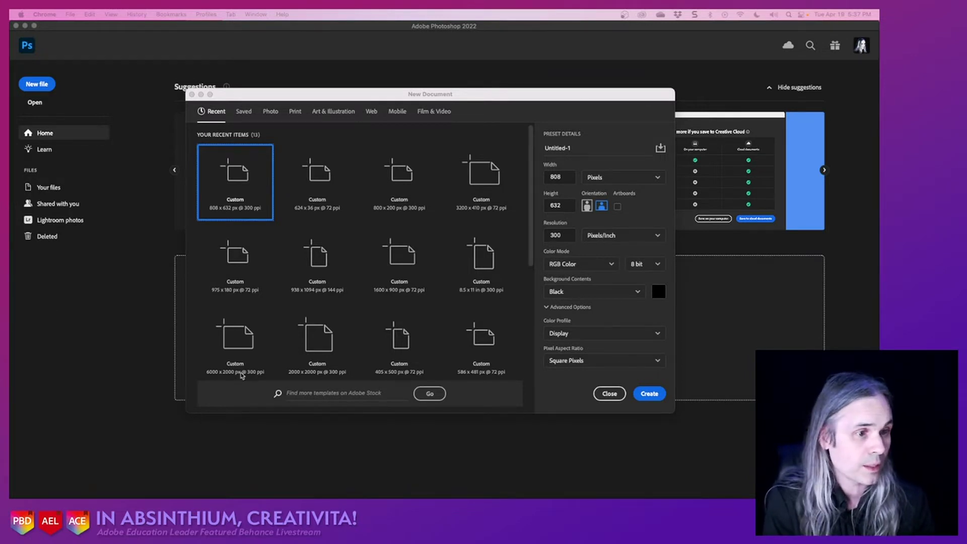
Create a new document from the HDTV 1080p film and video preset with the resolution set to 300 pixels/inch.
left_click(565, 177)
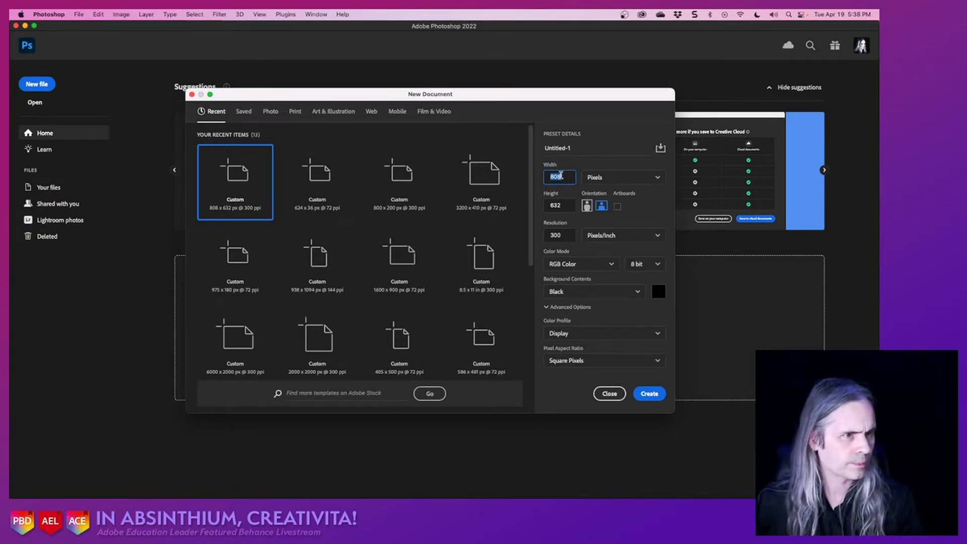
left_click(431, 115)
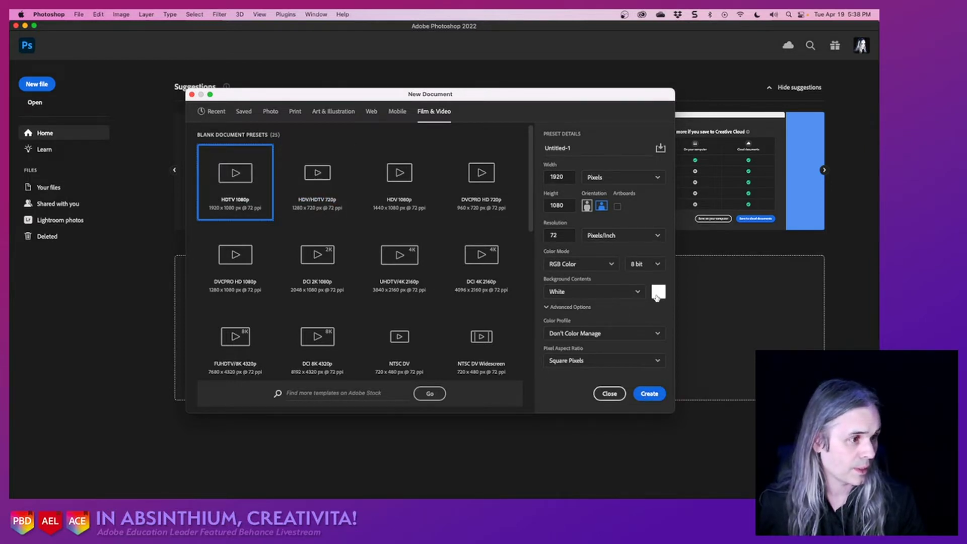
left_click(559, 236)
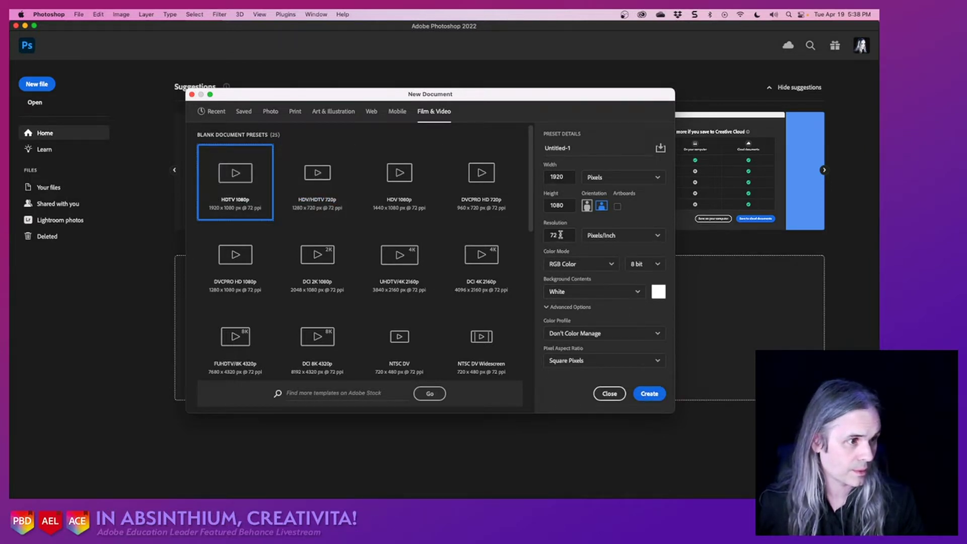
type("300")
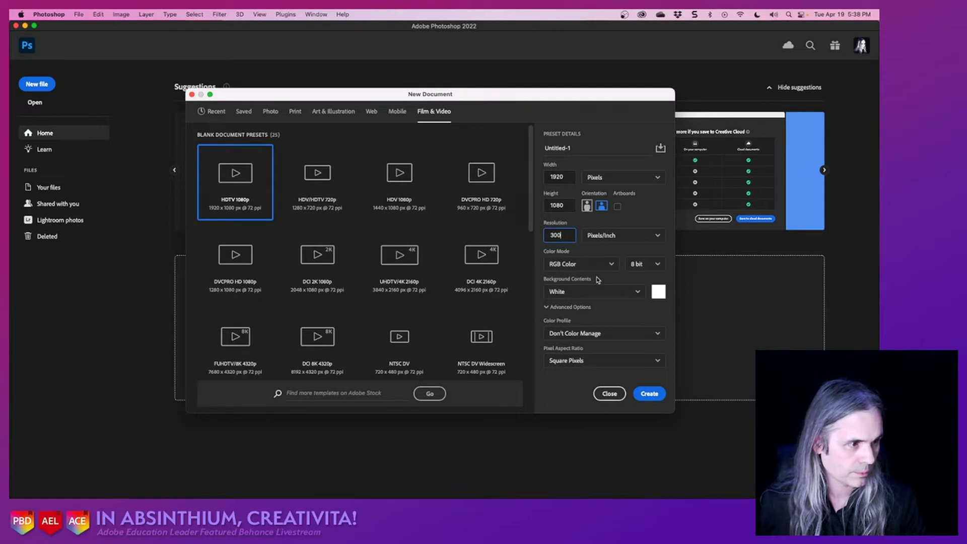
left_click(648, 398)
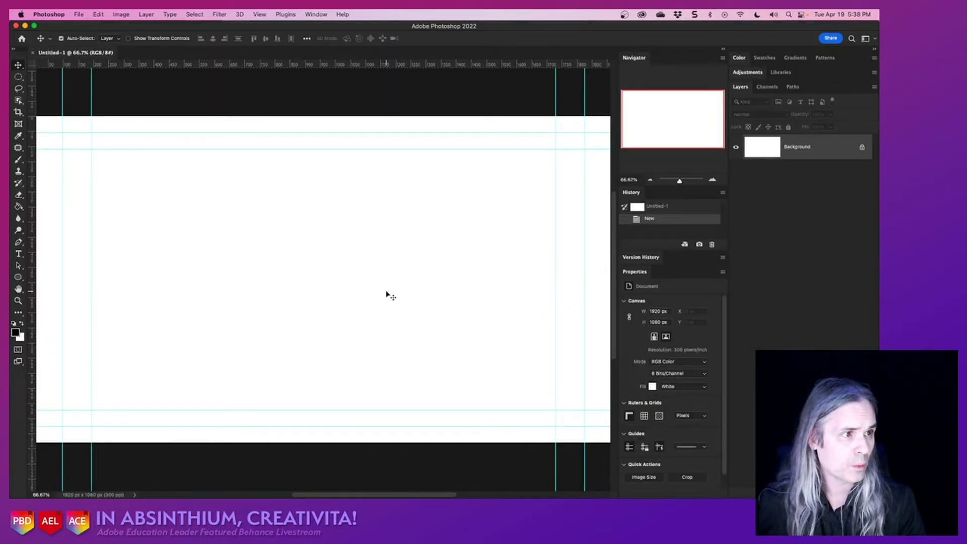
scroll(383, 297, "down", 2)
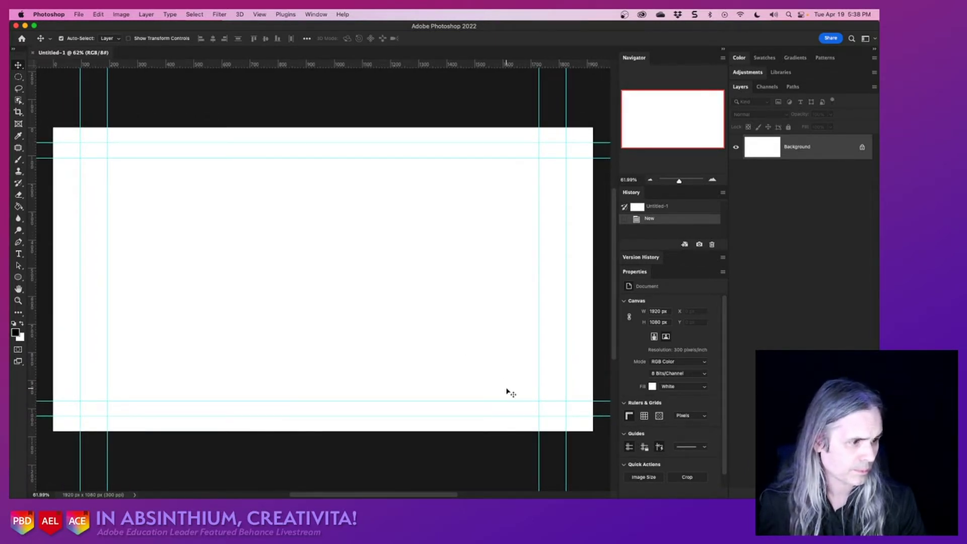
scroll(679, 366, "down", 1)
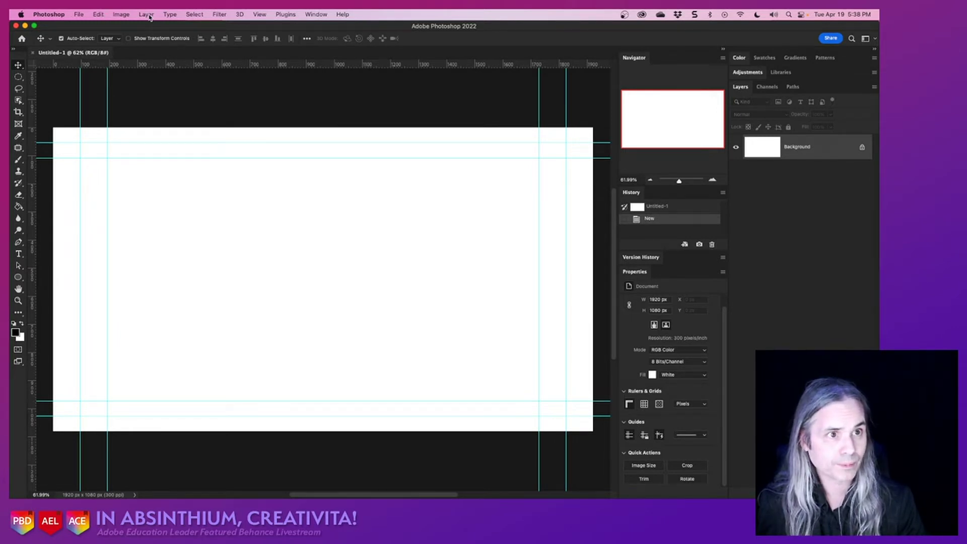
left_click(129, 16)
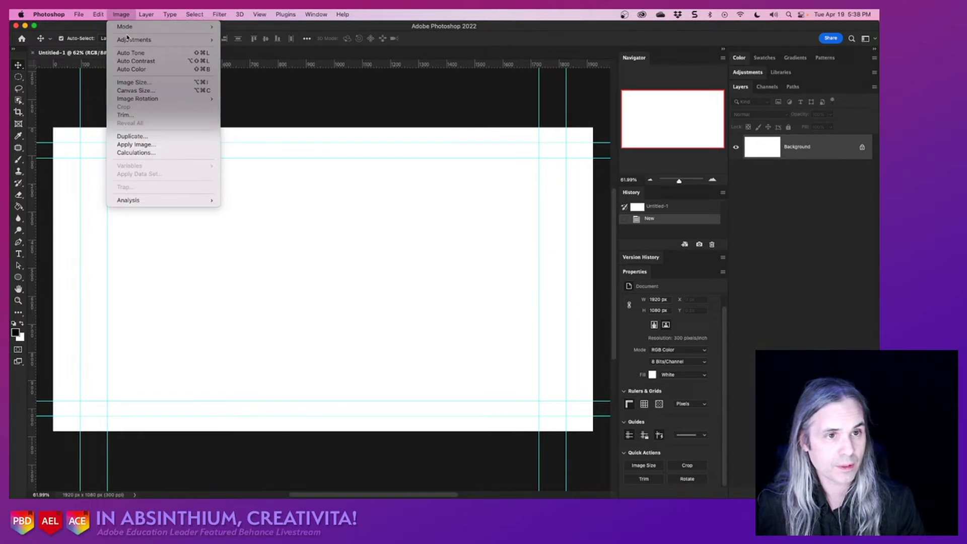
mouse_move(128, 38)
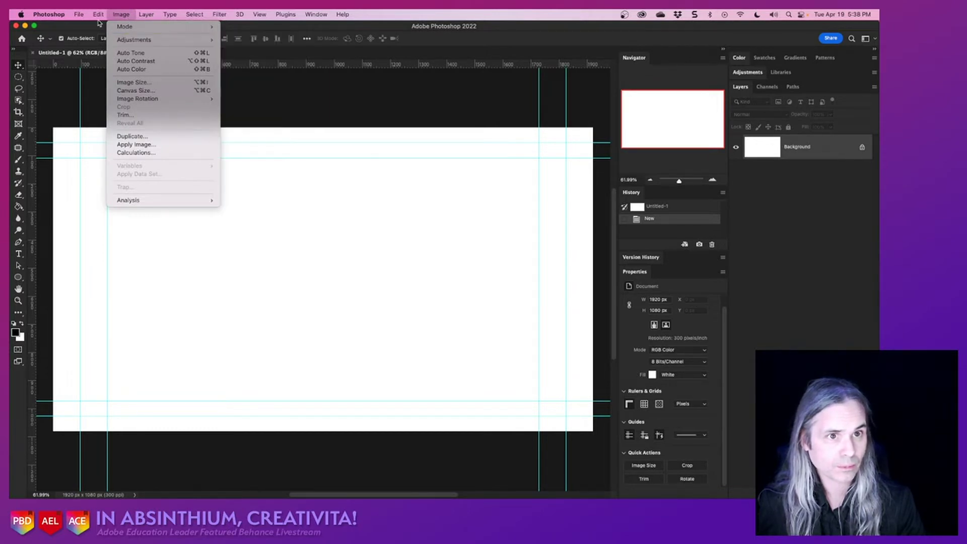
mouse_move(79, 14)
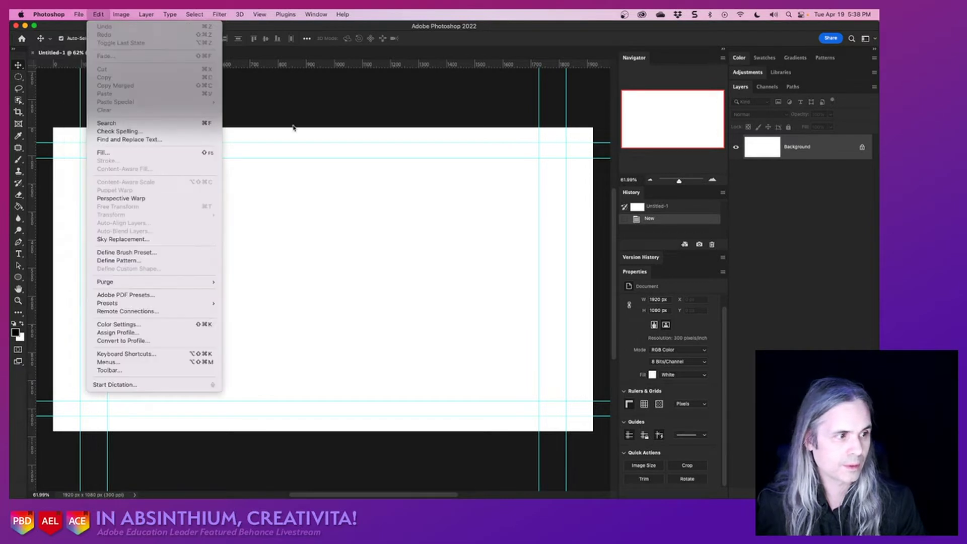
left_click(689, 331)
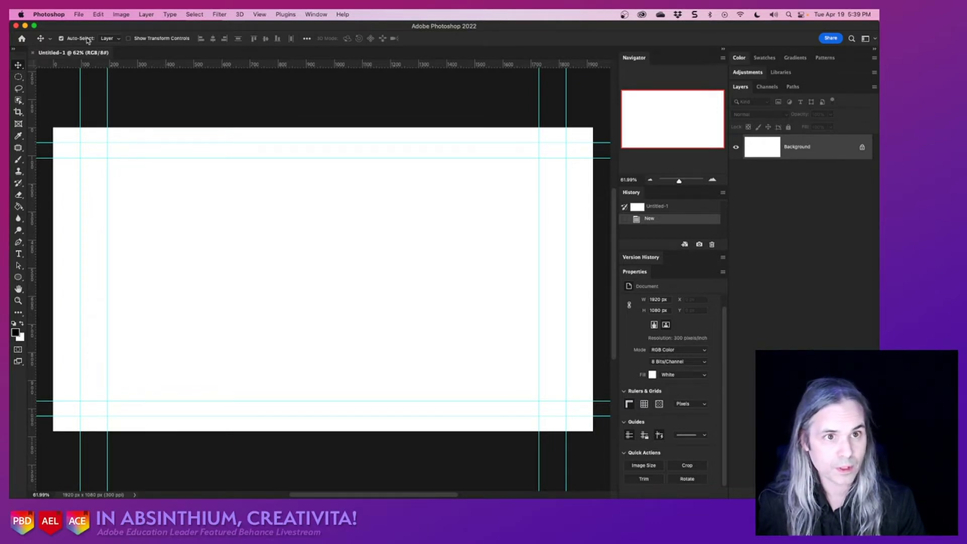
left_click(78, 15)
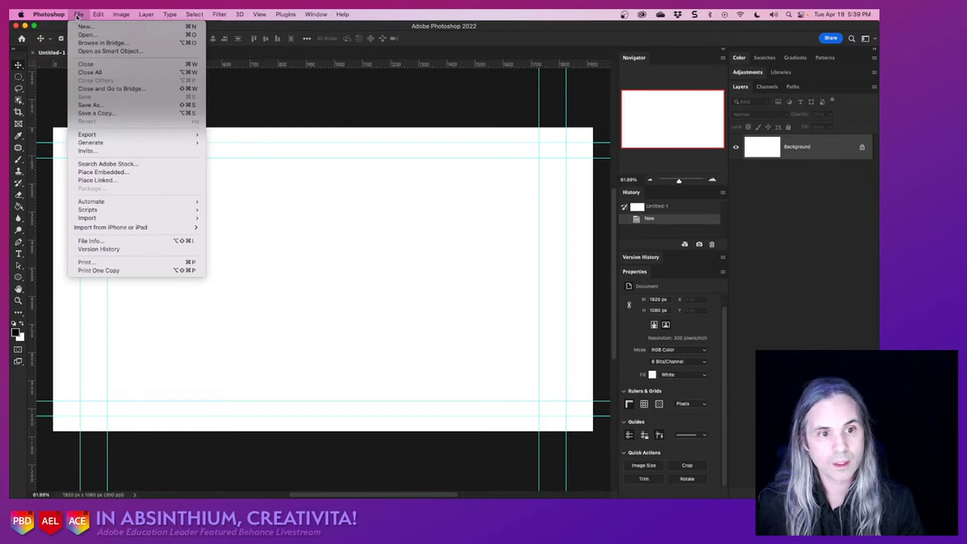
mouse_move(115, 202)
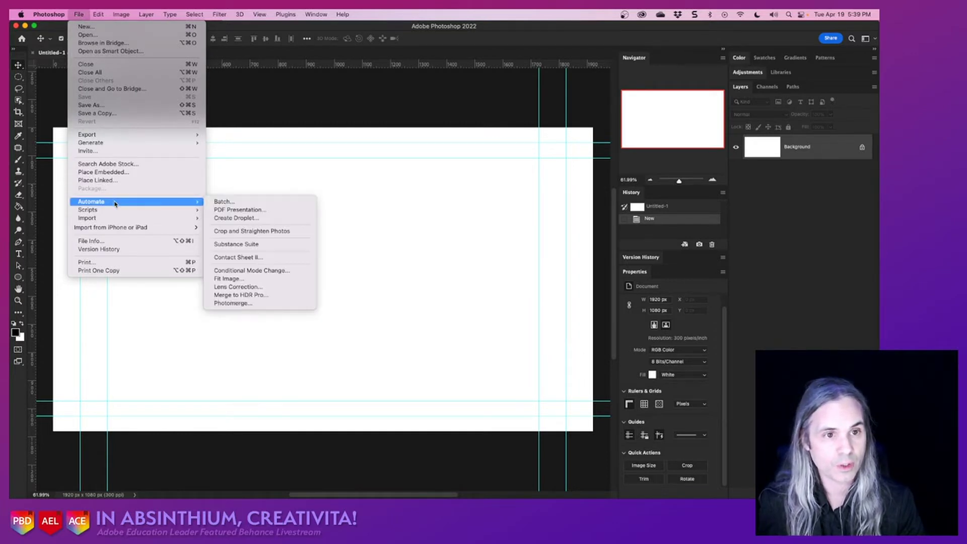
mouse_move(51, 12)
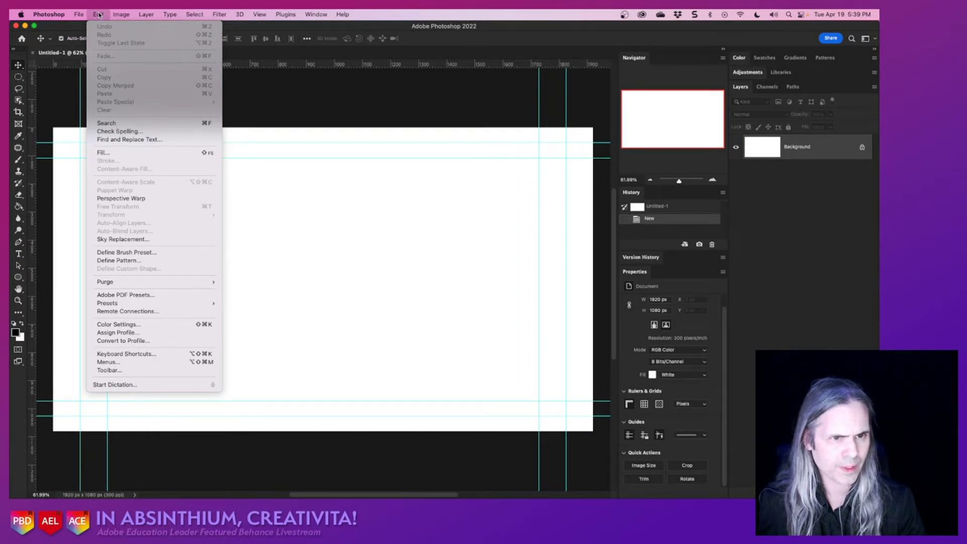
mouse_move(158, 14)
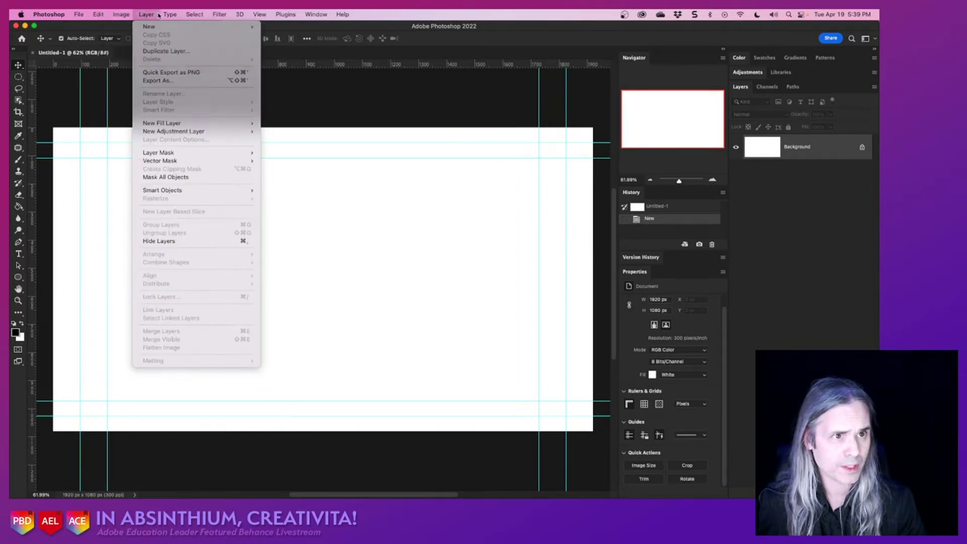
left_click(443, 147)
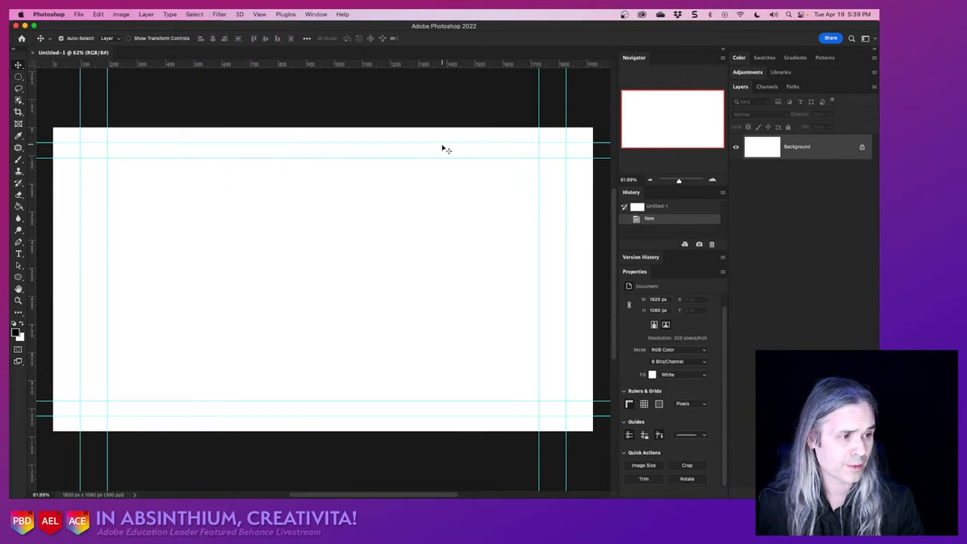
Close the untitled document and start a new one based on the Print presets.
left_click(32, 52)
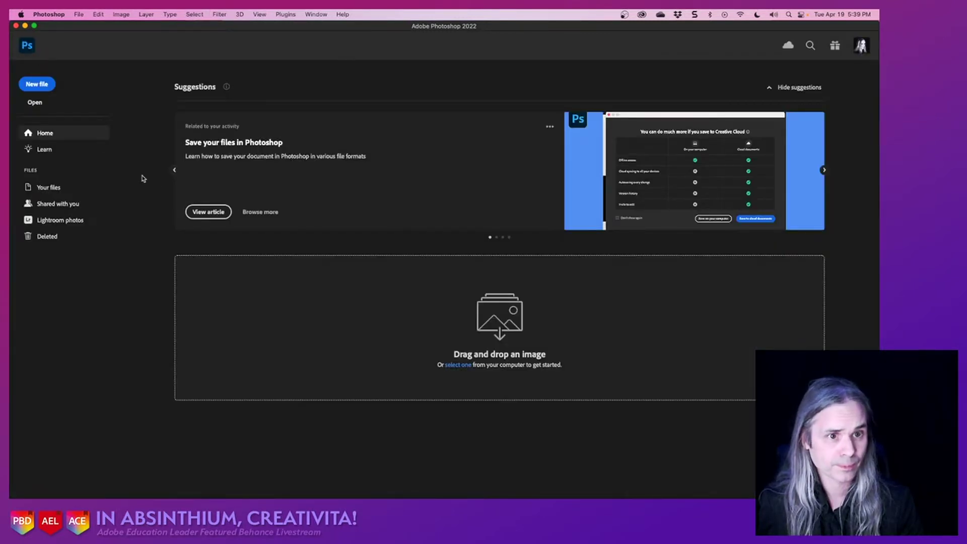
left_click(46, 84)
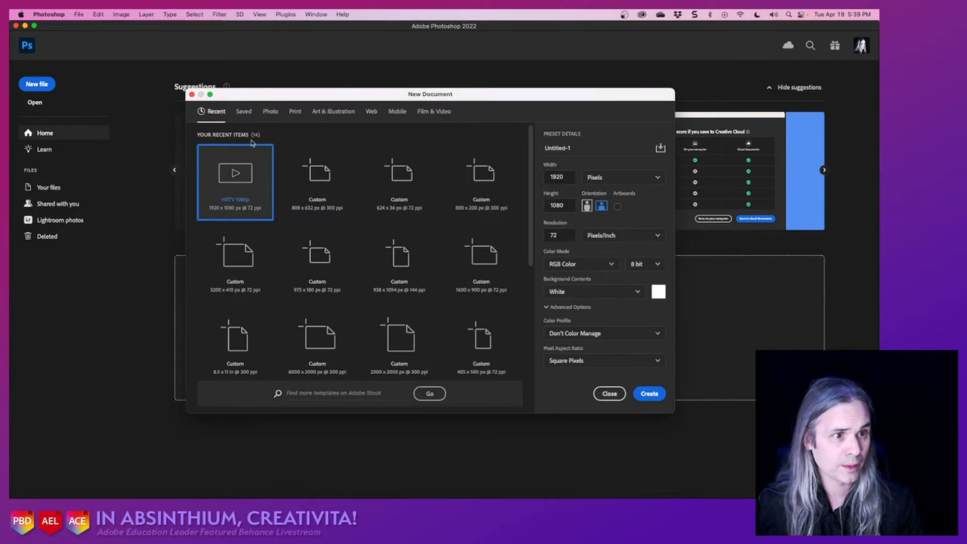
left_click(295, 112)
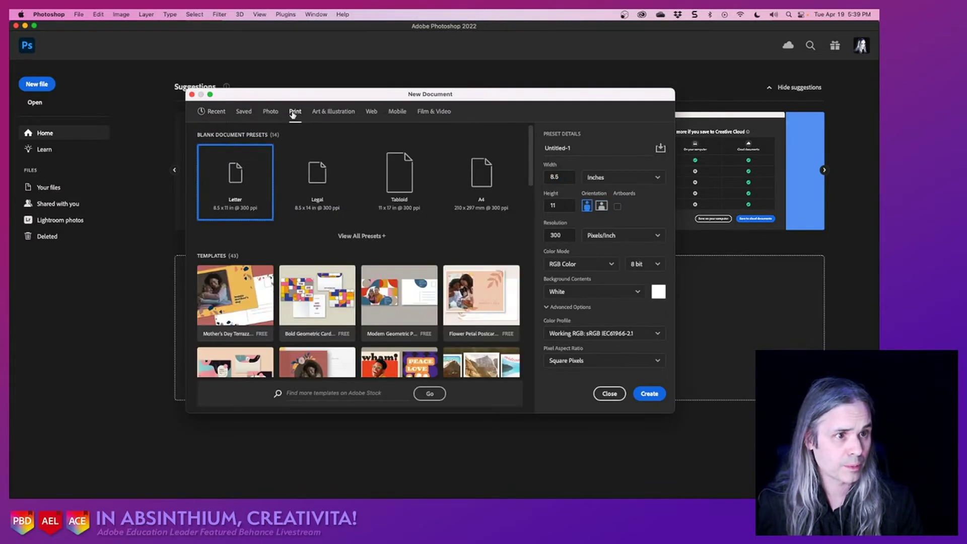
Try to set the new document's width to 1920 and height to 1080 while the unit is inches.
double_click(566, 178)
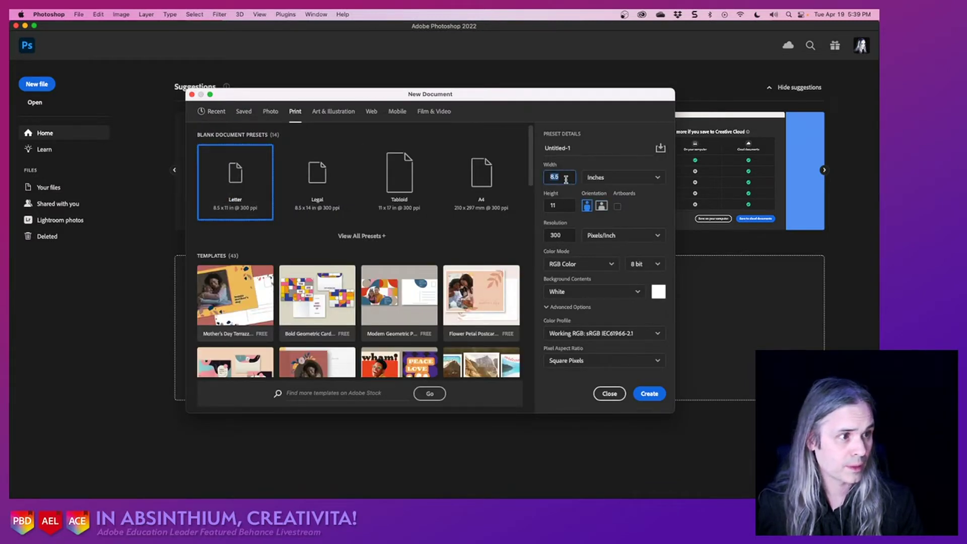
type("1920")
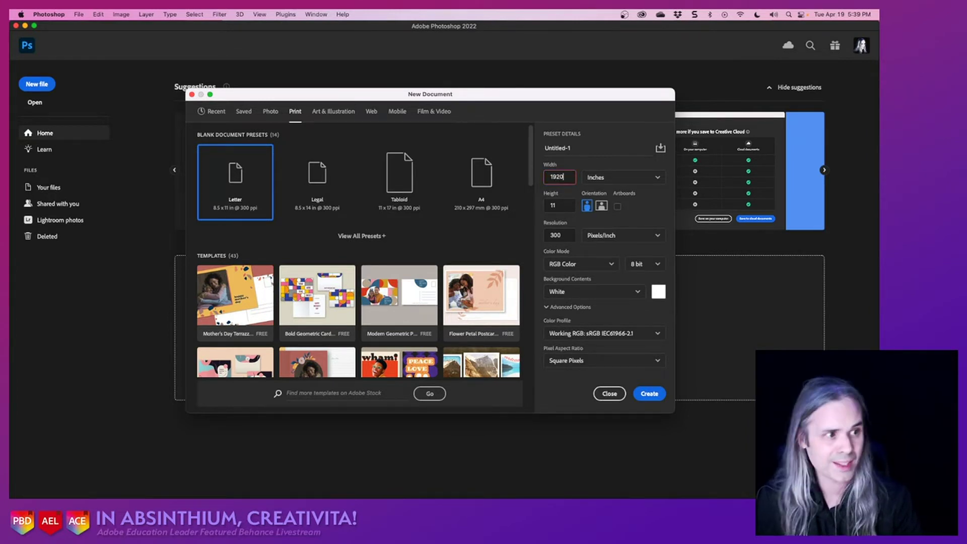
key("Tab")
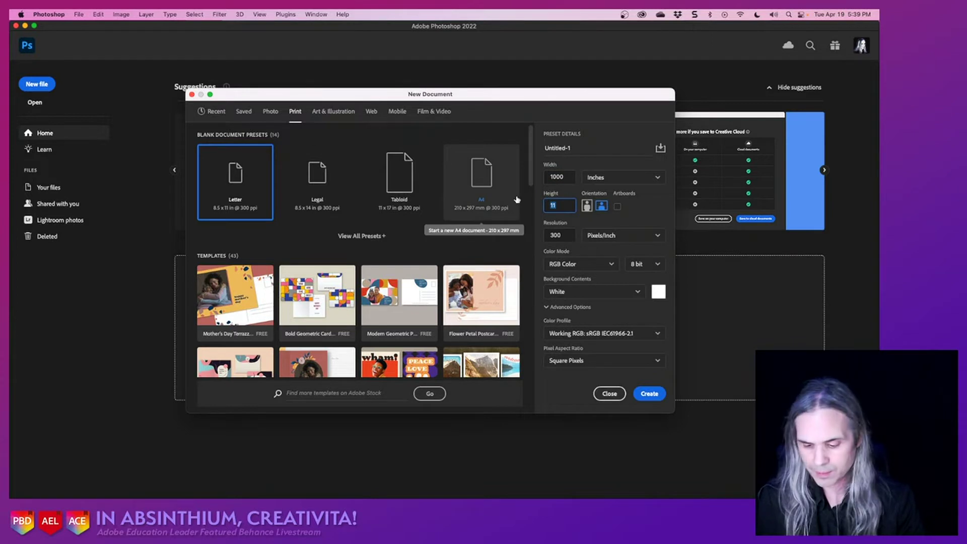
type("1080")
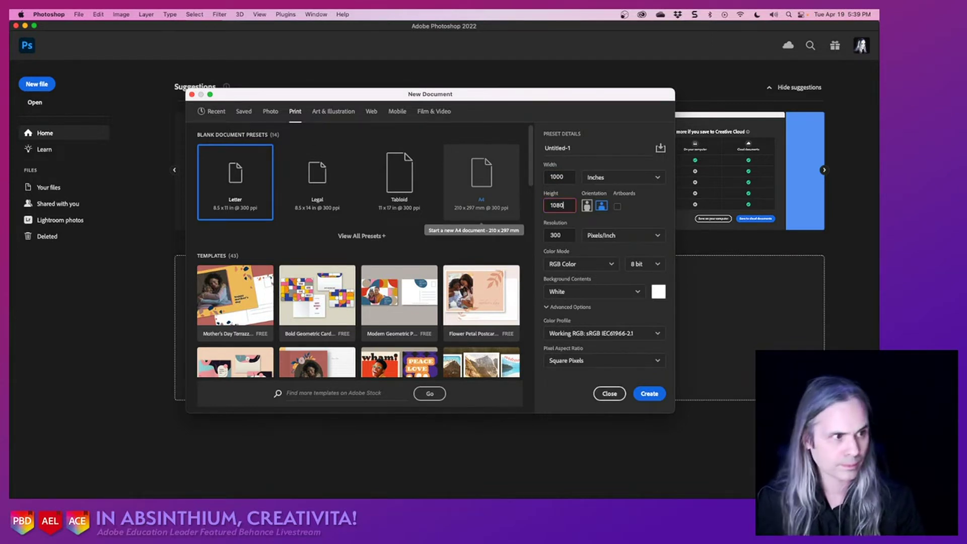
left_click(657, 177)
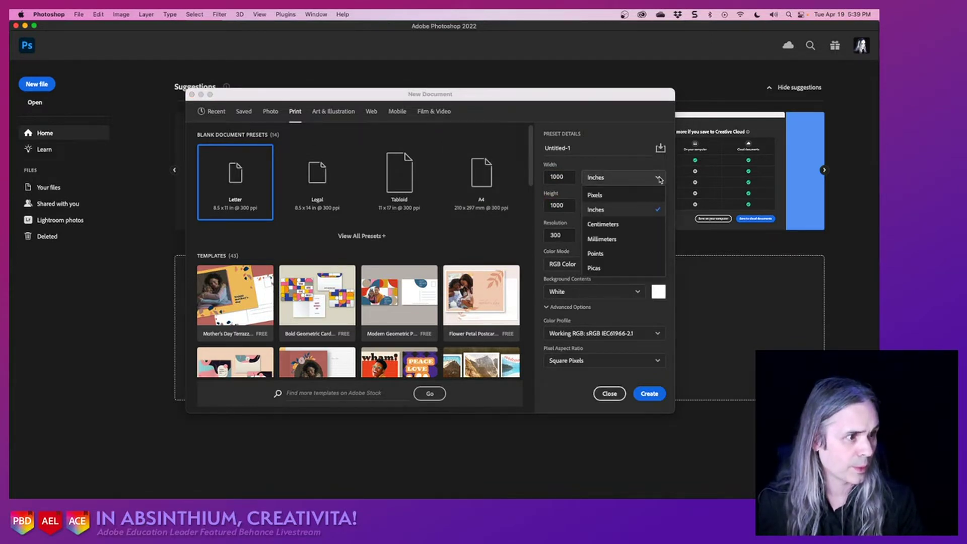
left_click(637, 195)
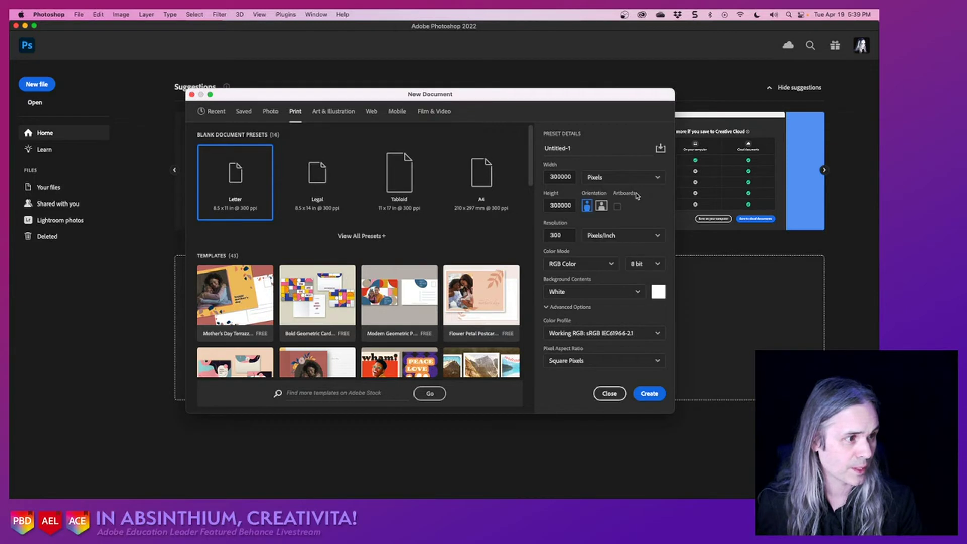
double_click(569, 177)
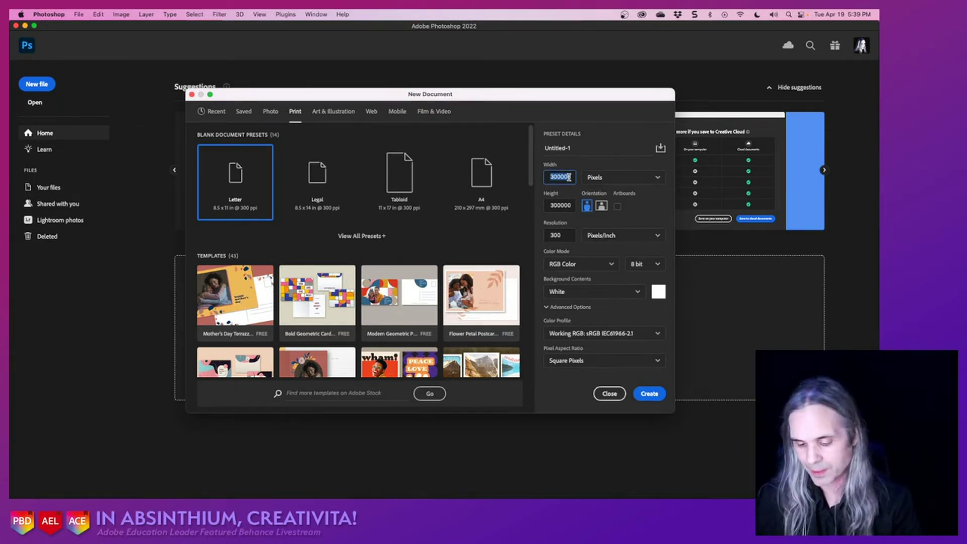
type("1280")
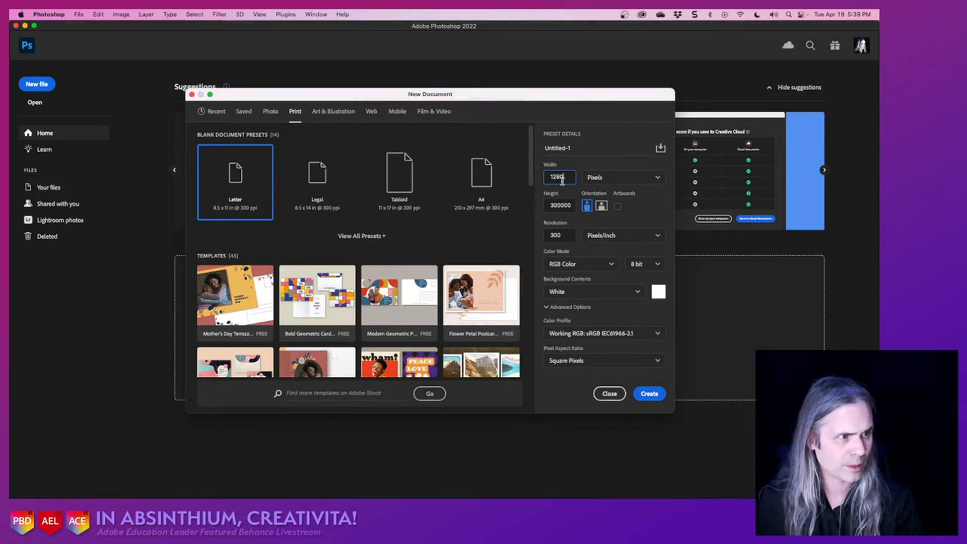
double_click(563, 206)
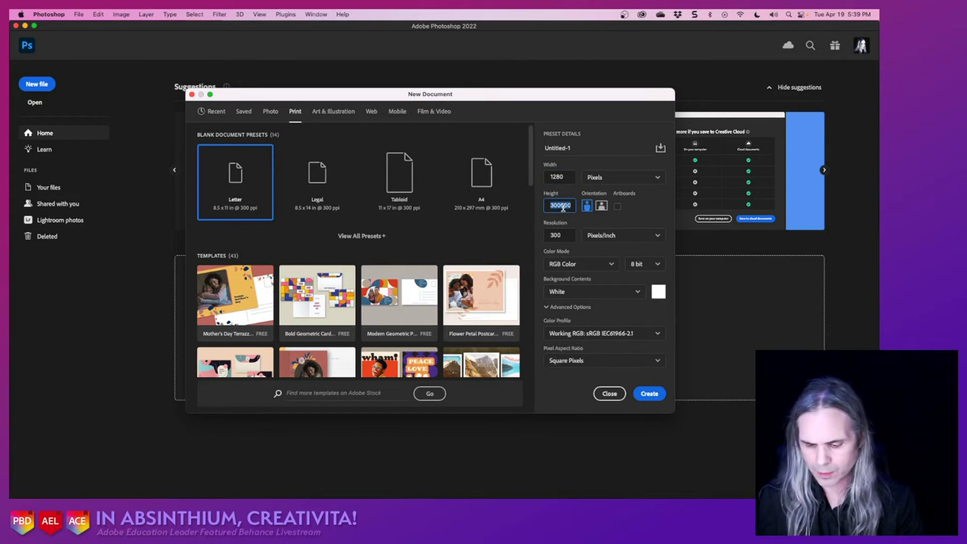
type("1")
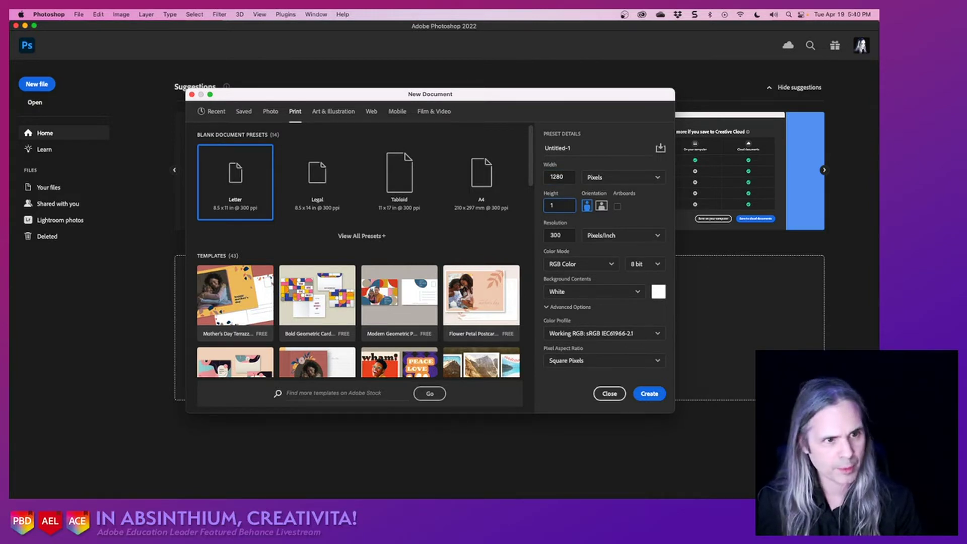
left_click(423, 113)
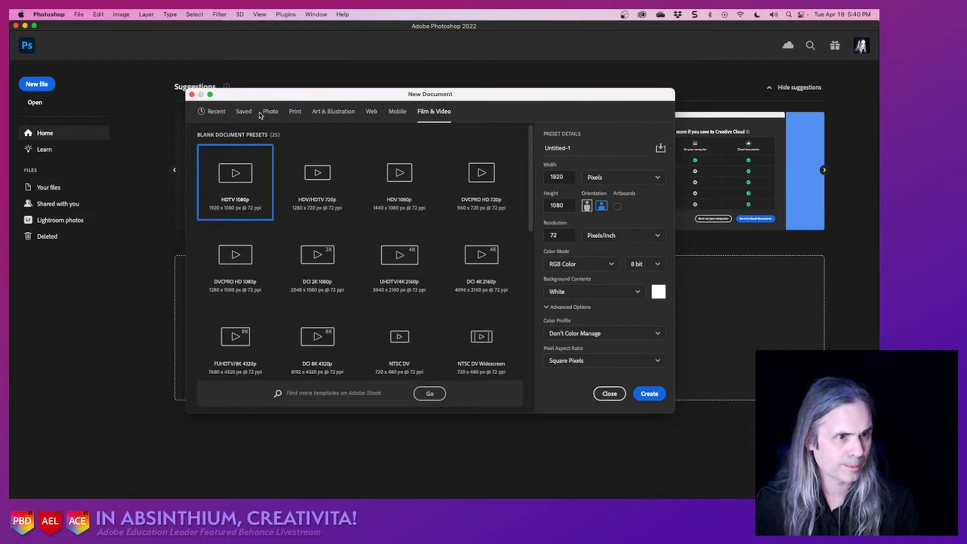
Return to the Print presets, switch the unit to pixels, and set the width to 1920 and the height to 1080.
left_click(296, 113)
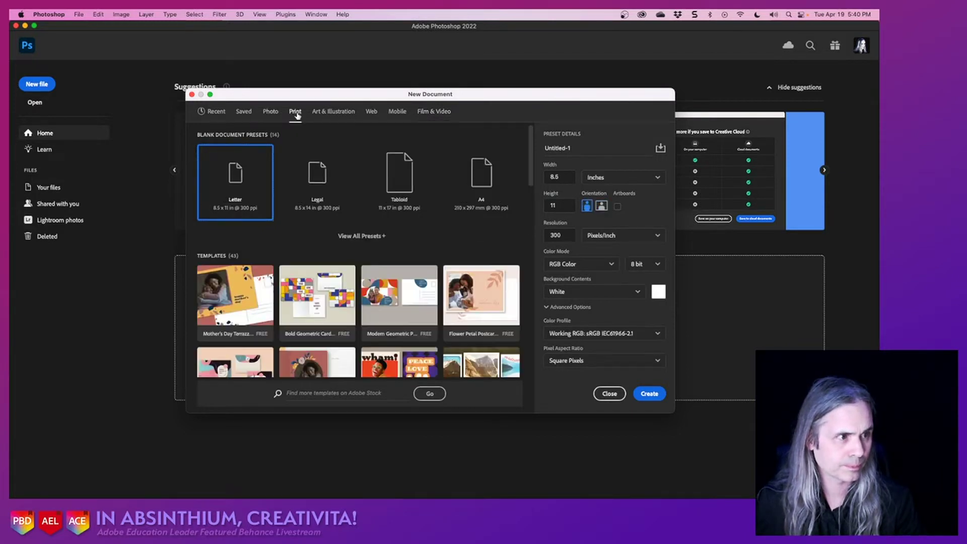
left_click(604, 178)
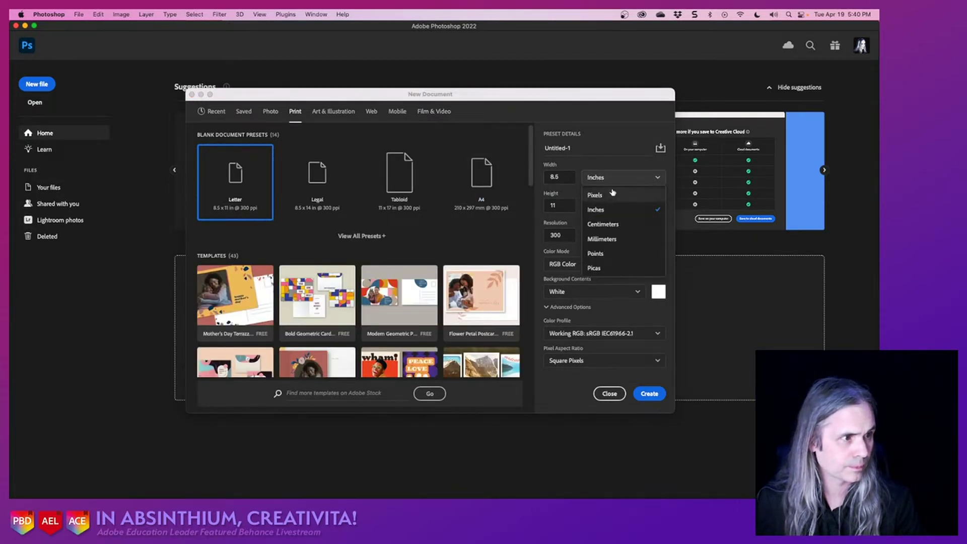
left_click(613, 196)
double_click(558, 177)
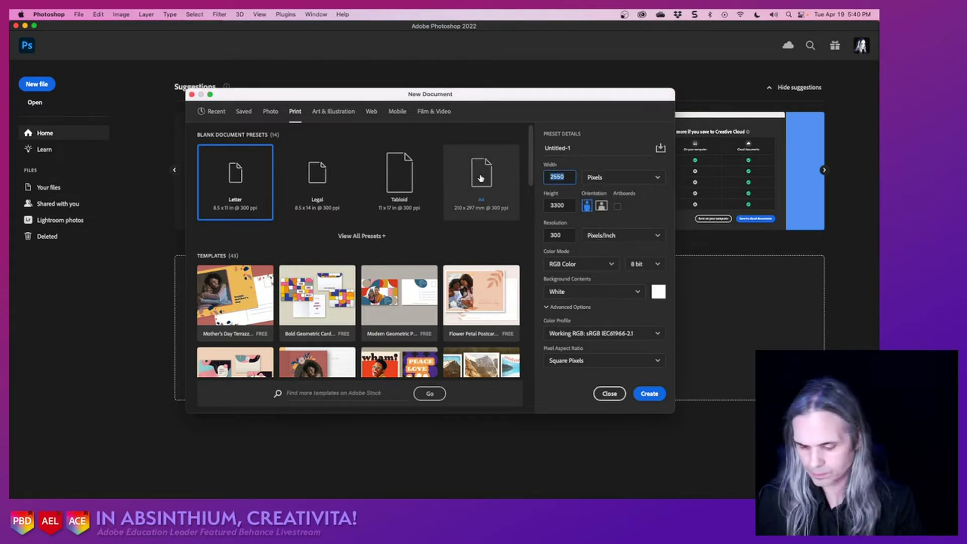
type("19")
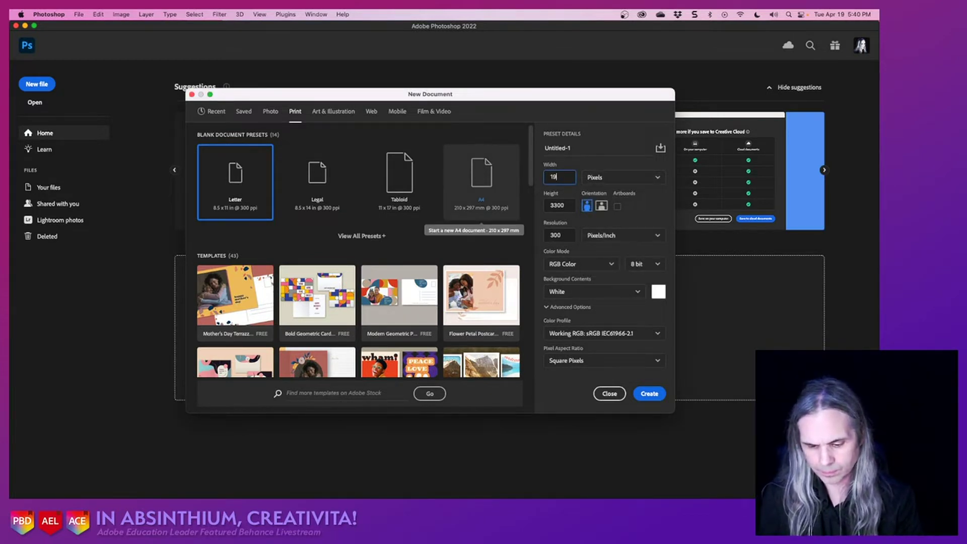
type("20")
key("Tab")
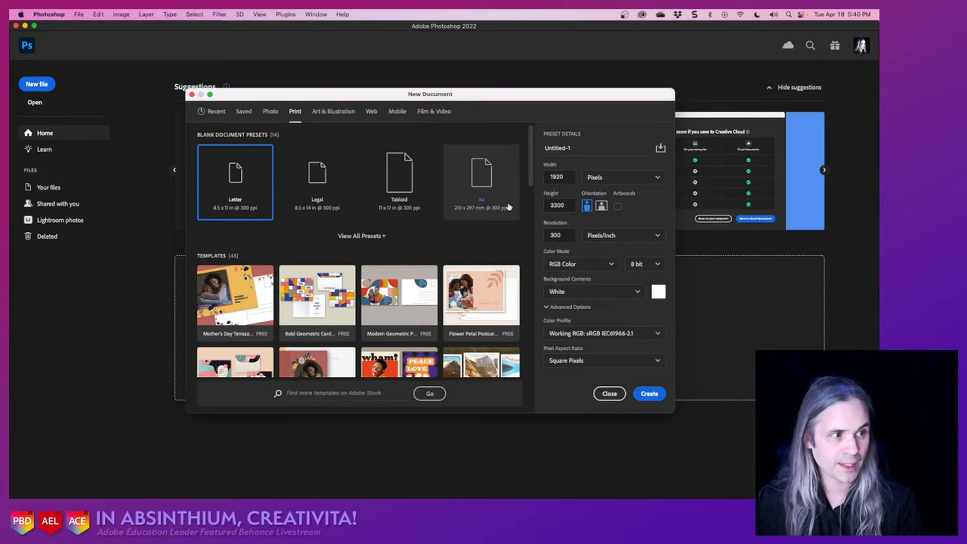
double_click(560, 206)
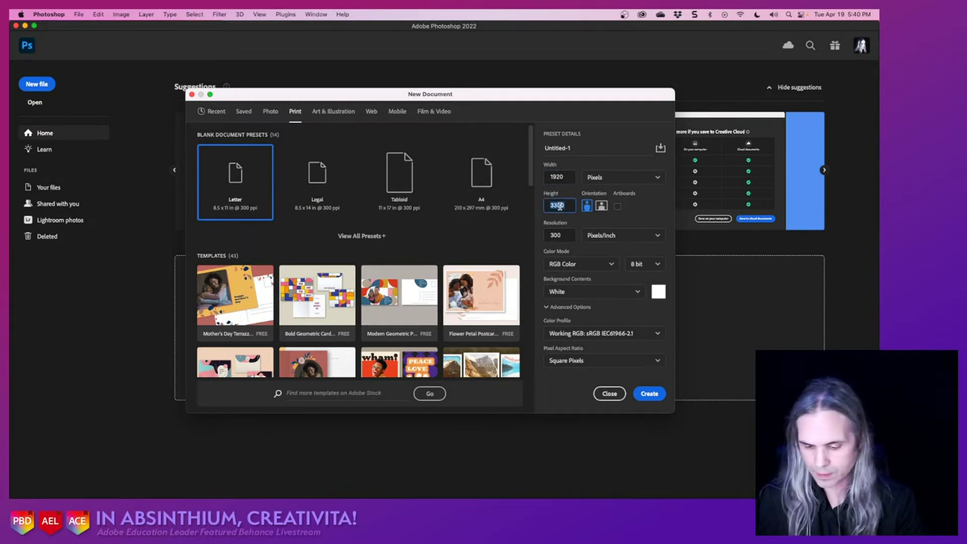
type("1080")
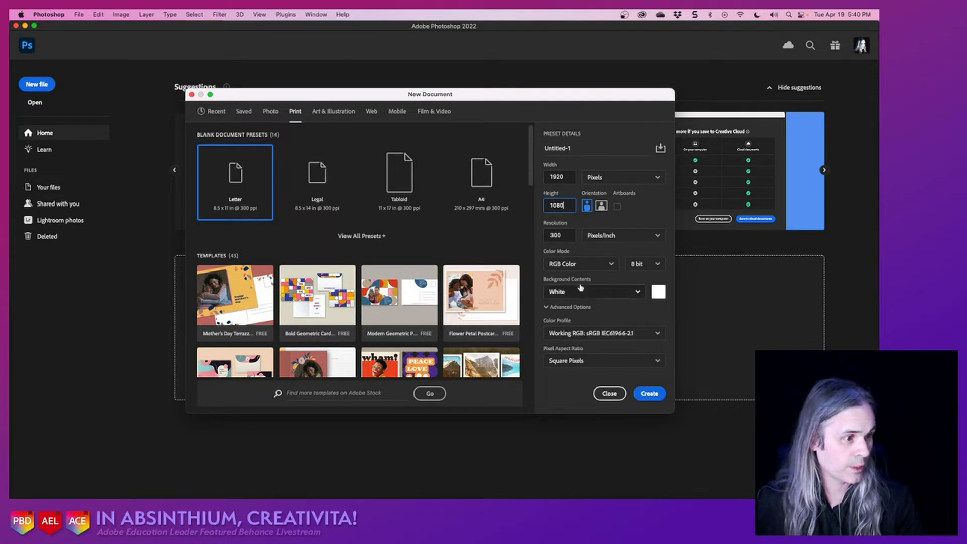
Check the pixel aspect ratio options, keep Square Pixels, and create the document.
left_click(571, 362)
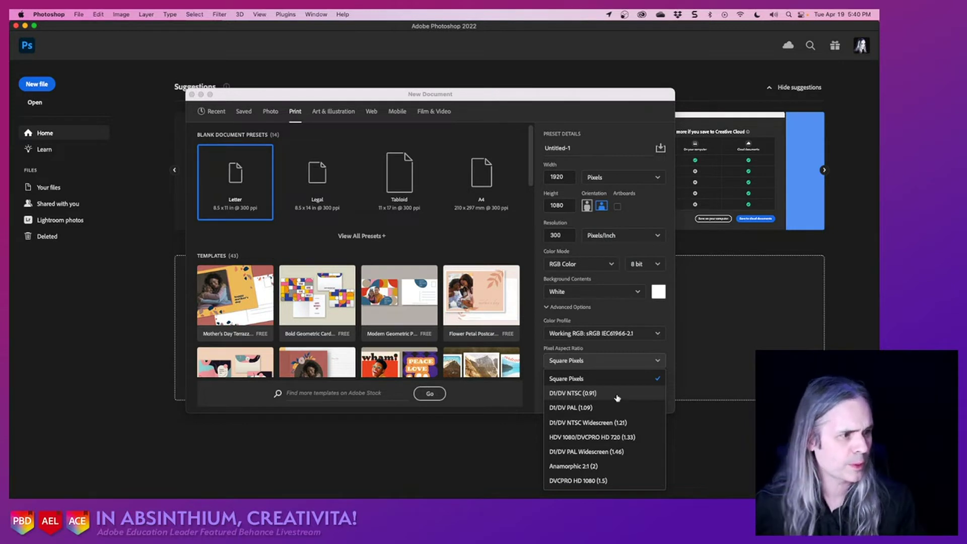
left_click(677, 359)
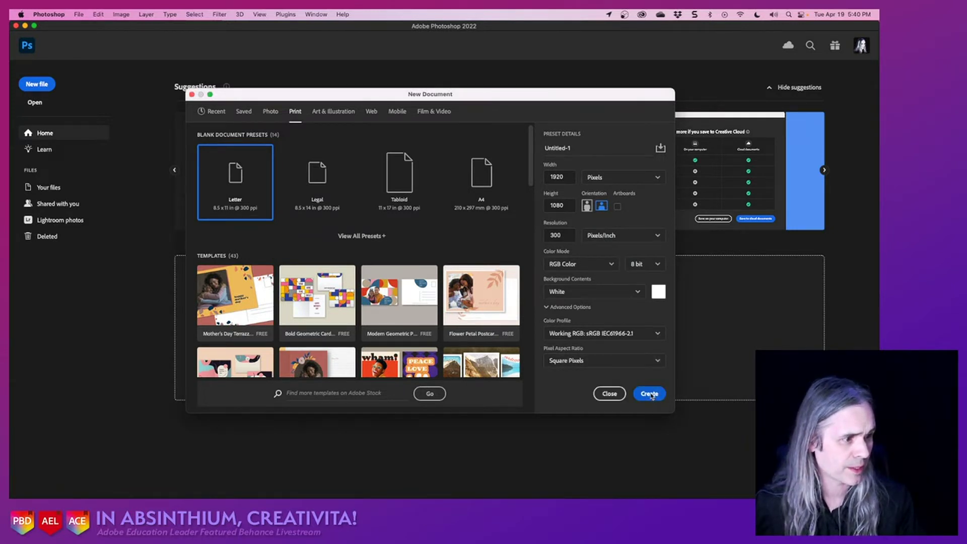
left_click(651, 396)
scroll(332, 283, "down", 2)
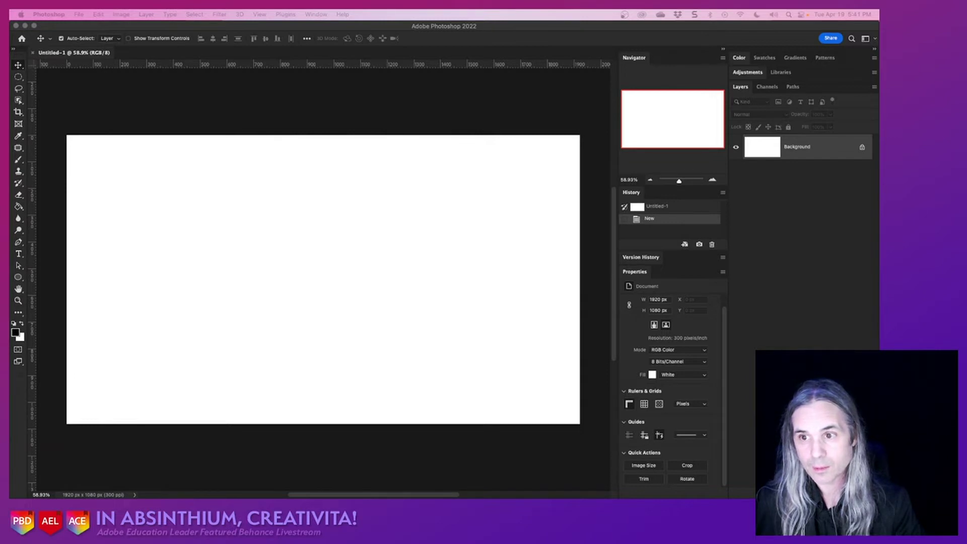
Switch to the Adobe Stock bare tree results in Chrome and check the asset category choices, keeping Free.
key("super+Tab")
left_click_drag(579, 35, 502, 52)
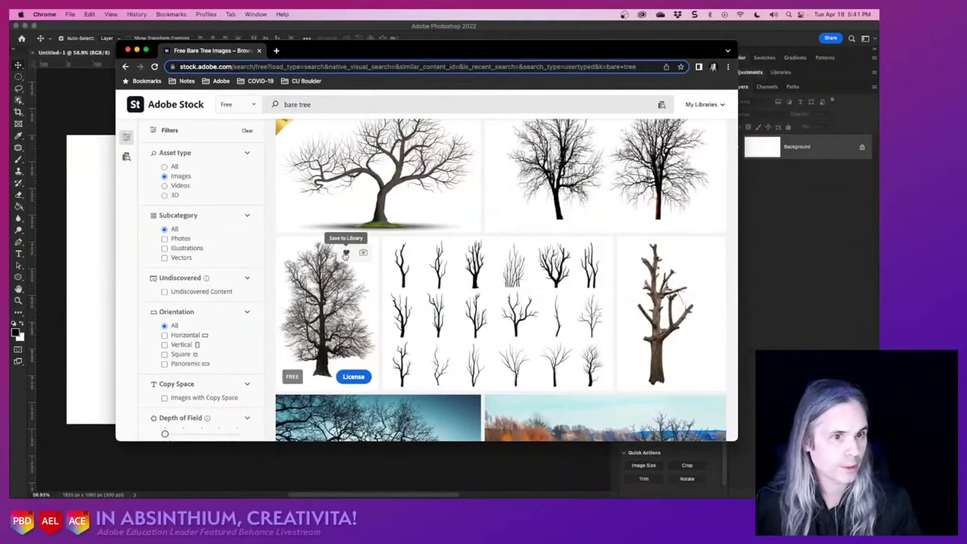
left_click(251, 103)
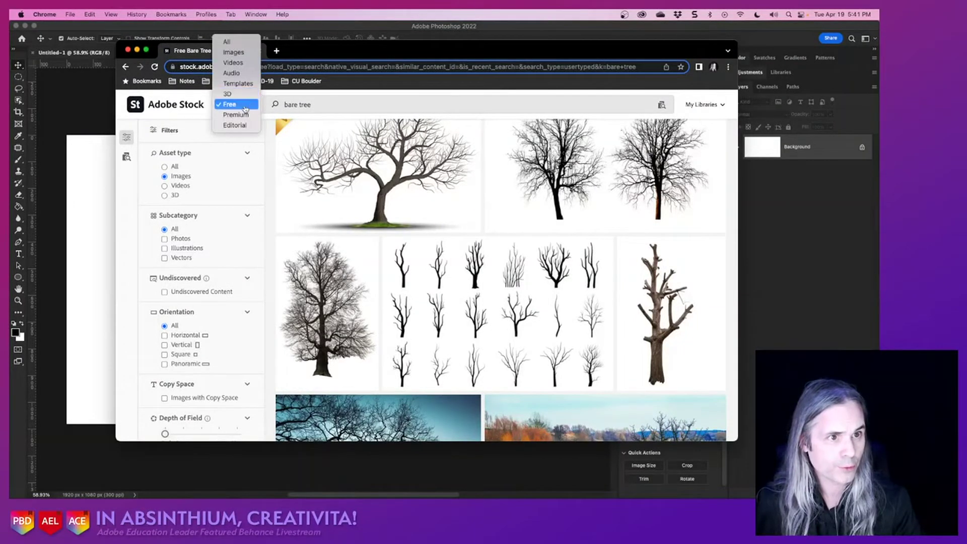
left_click(254, 111)
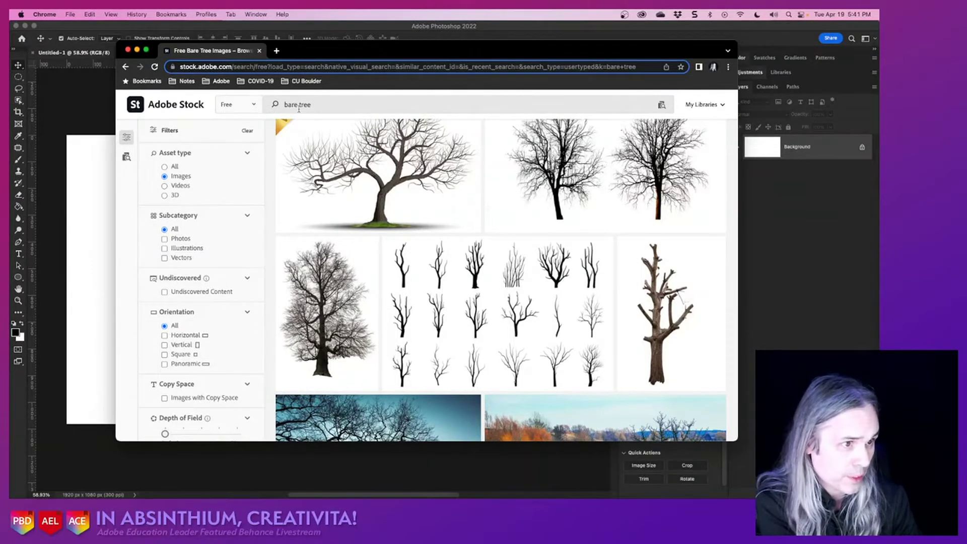
License the free stock image showing two bare black trees side by side and close the browser window.
mouse_move(373, 222)
scroll(373, 222, "up", 3)
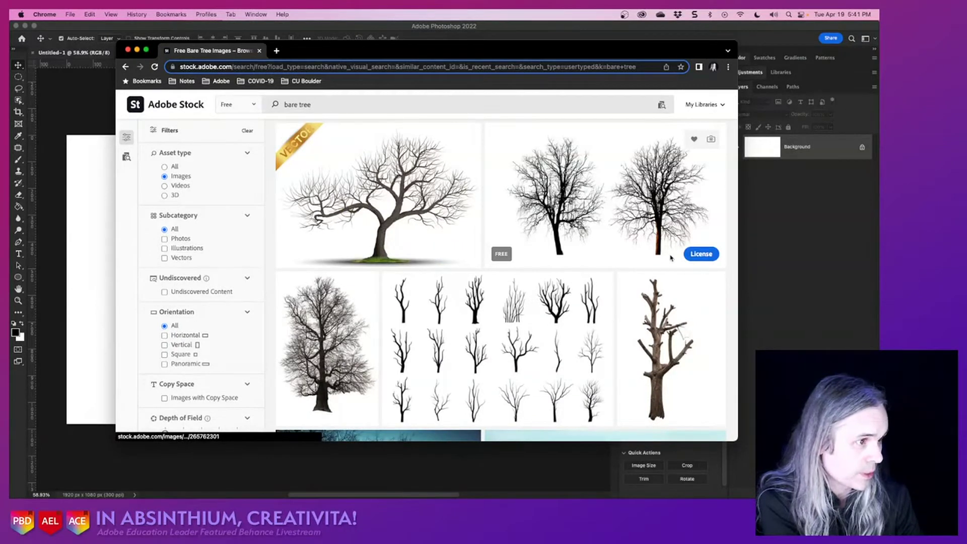
left_click(698, 254)
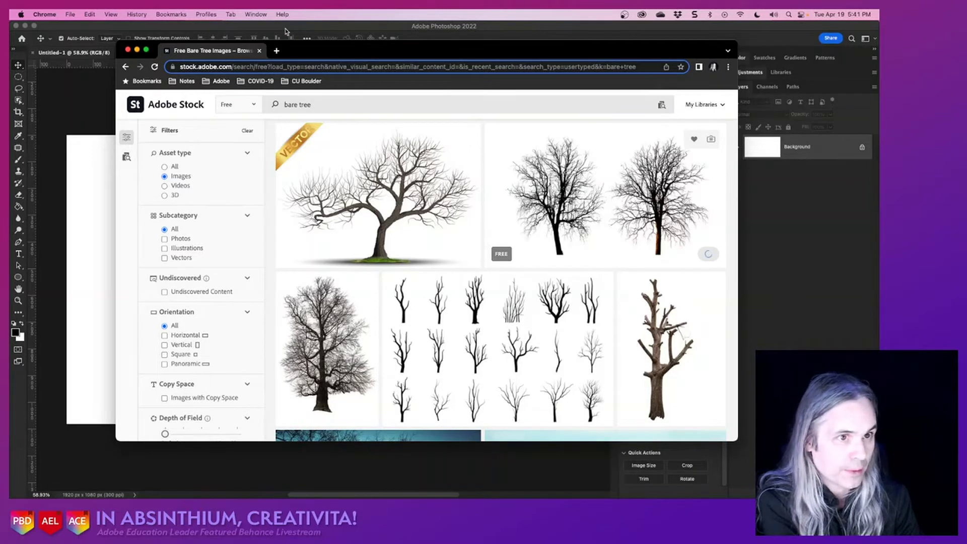
scroll(369, 308, "down", 5)
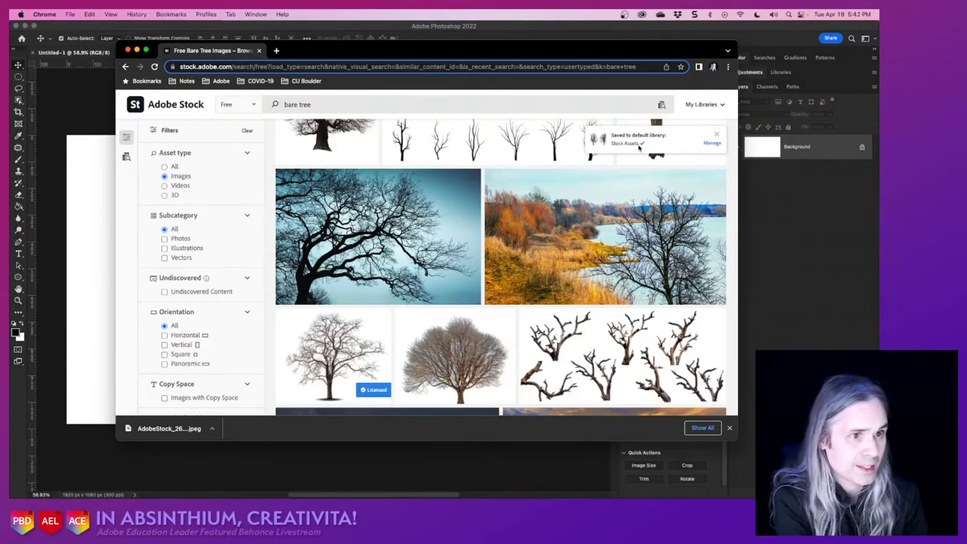
left_click(129, 51)
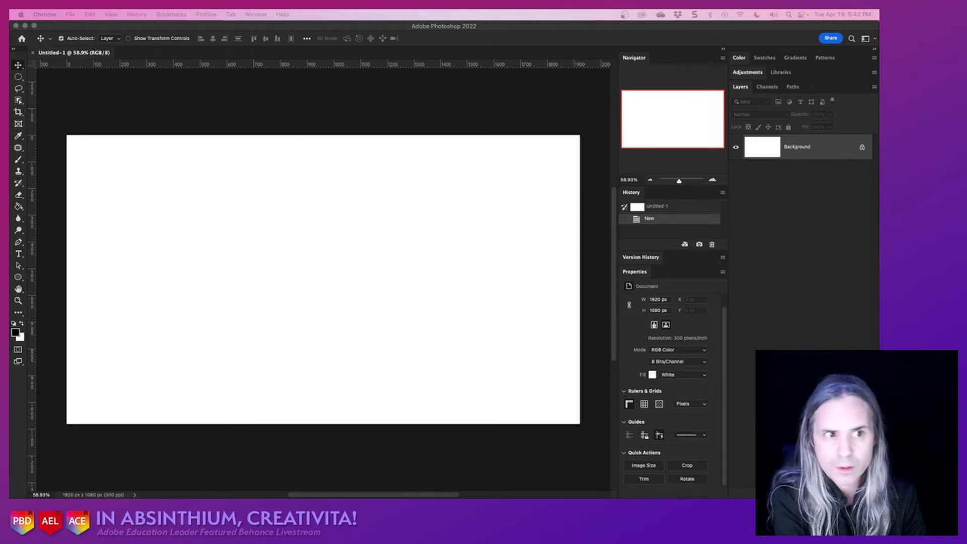
Switch back to Photoshop, choose the Gradient tool, and try a near-vertical black-to-white linear gradient on the Background layer.
left_click(237, 117)
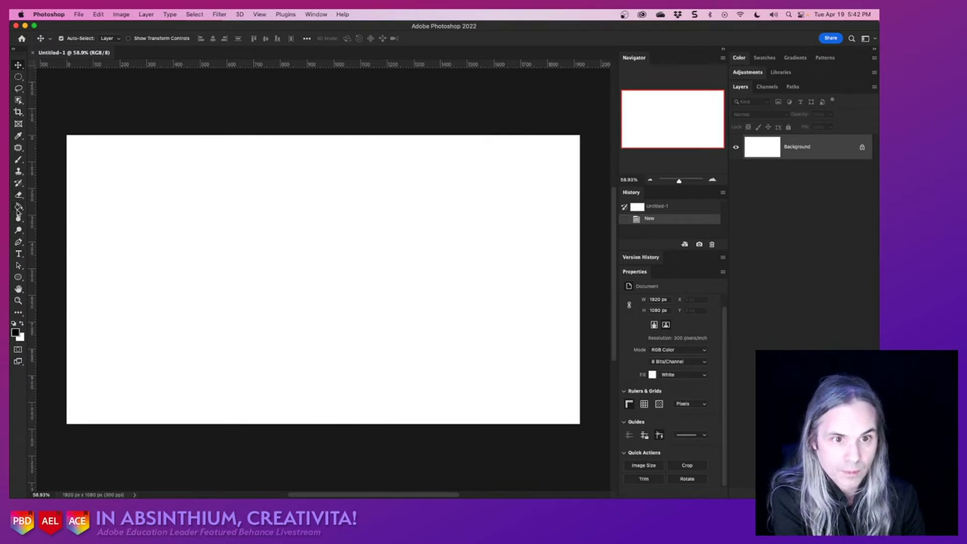
left_click_drag(18, 207, 53, 208)
left_click_drag(276, 180, 307, 356)
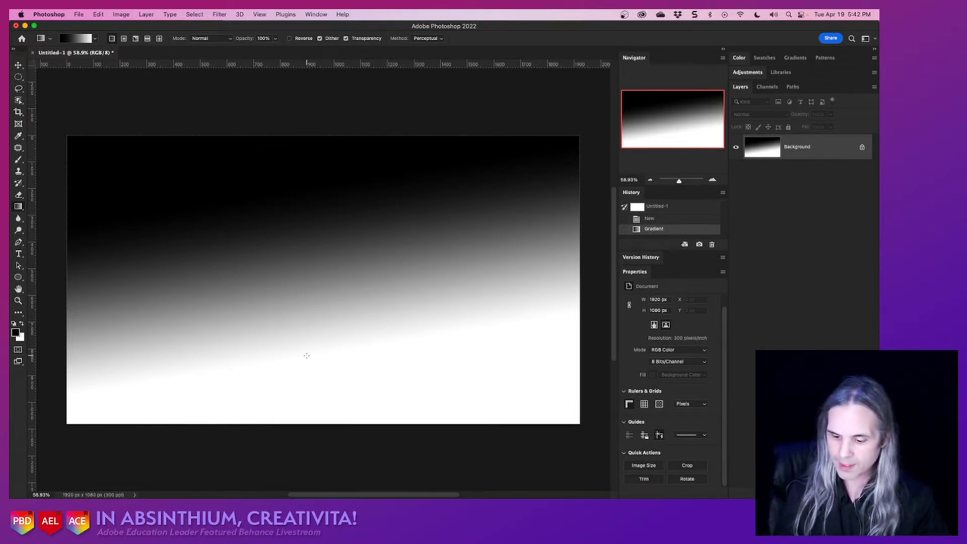
key("super+z")
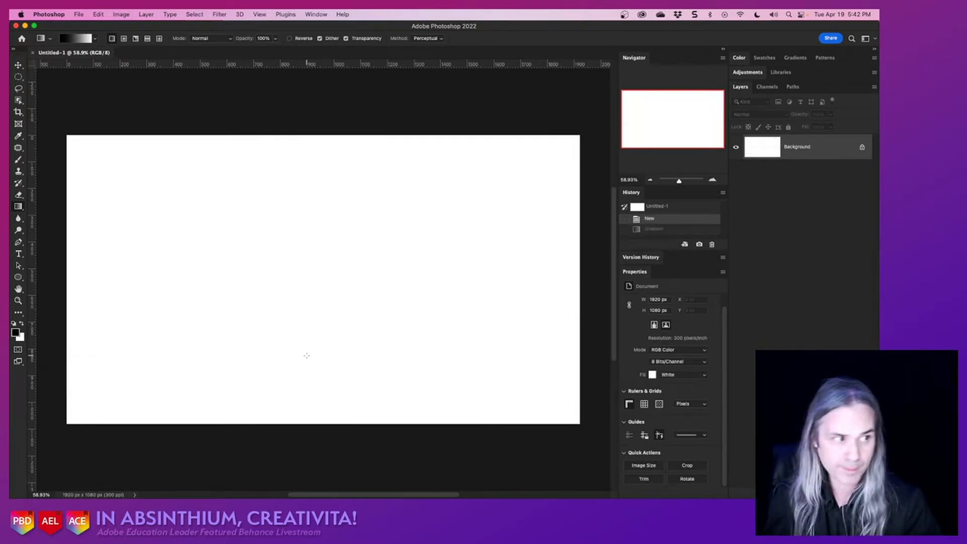
Add a new layer above the Background and try a diagonal black-to-white gradient on it.
key("super+shift+alt+n")
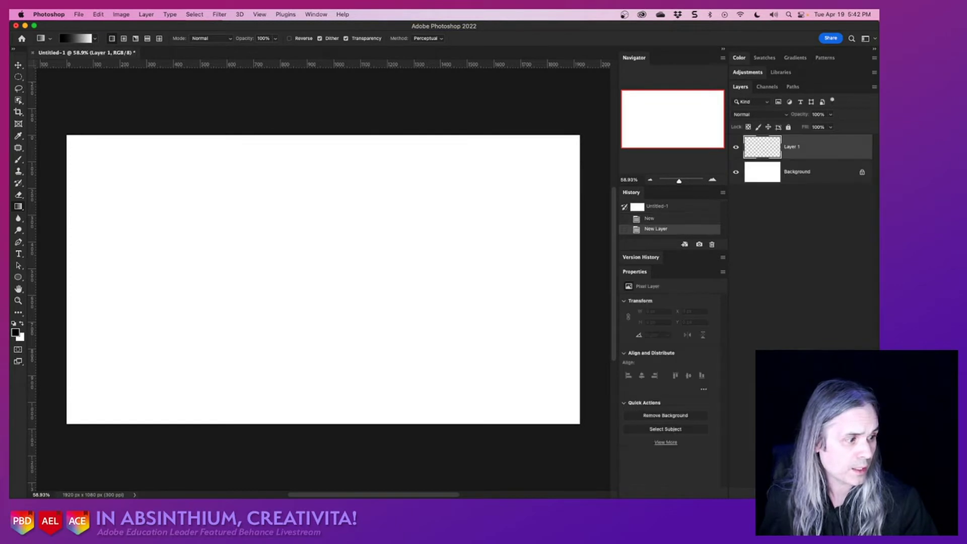
left_click_drag(381, 191, 225, 460)
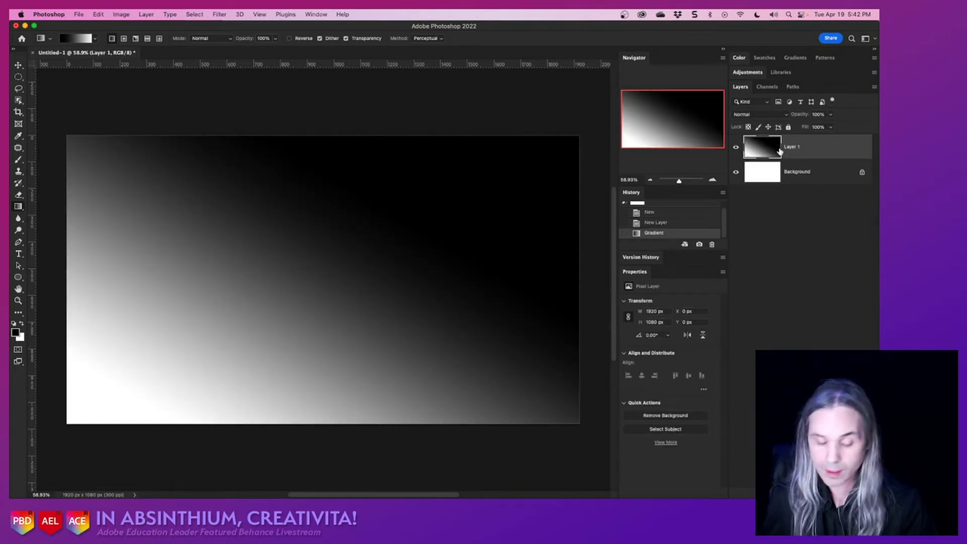
key("super+z")
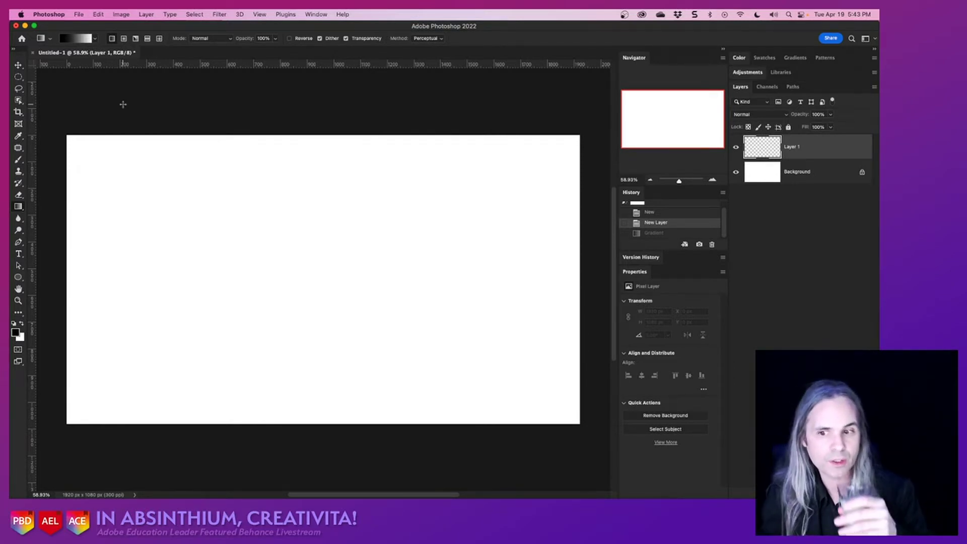
Examine the Gradient tool's presets in the Basics, Blues, Cloud, Pastels, Grays and Reds groups.
left_click(95, 40)
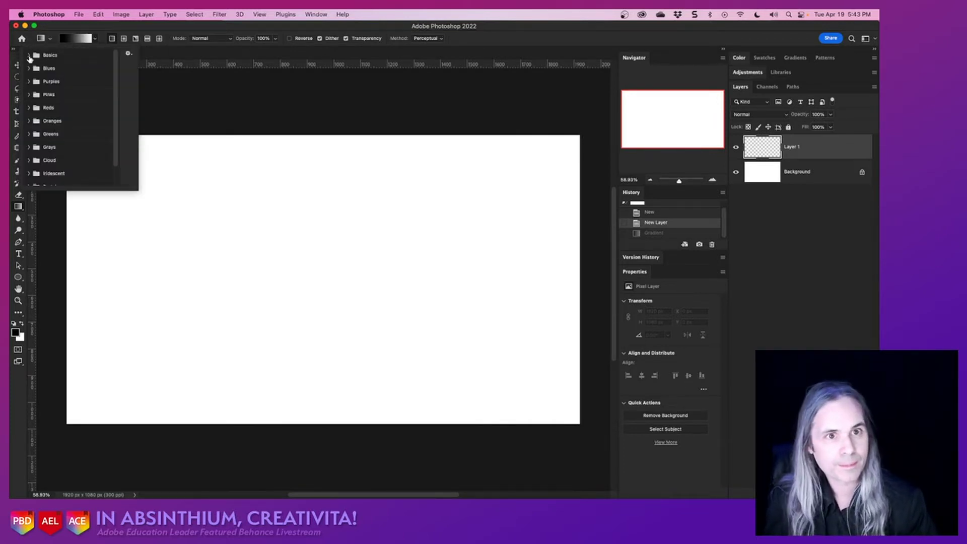
left_click(29, 56)
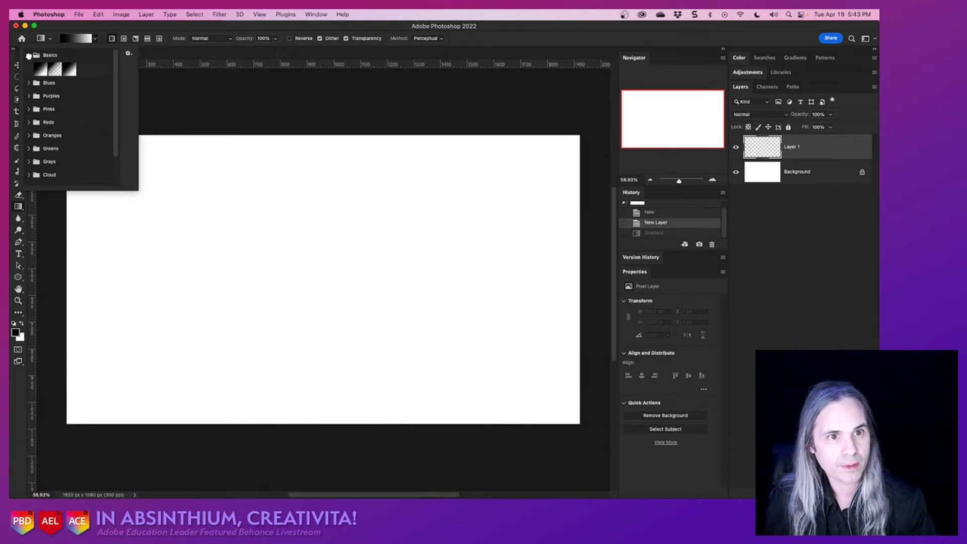
left_click(28, 83)
scroll(56, 120, "down", 5)
scroll(56, 120, "up", 5)
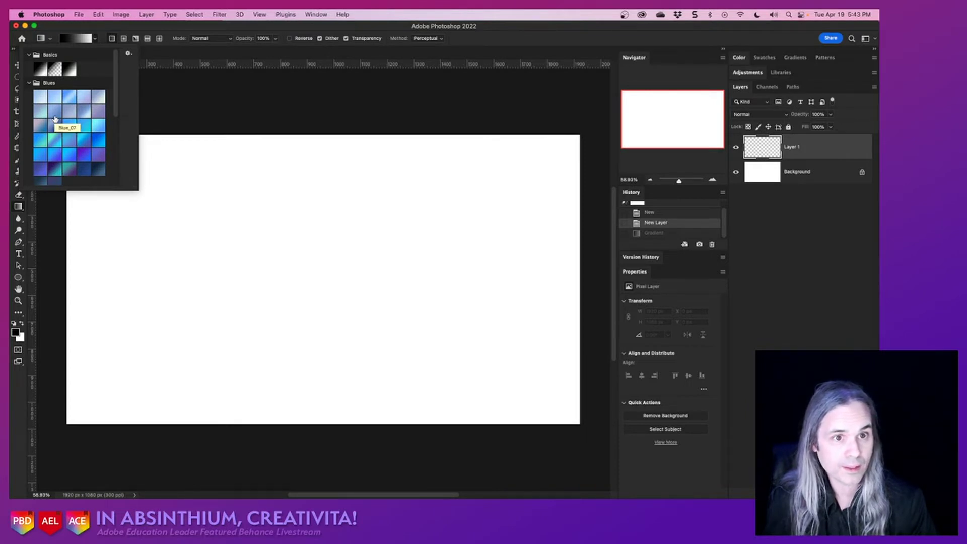
scroll(55, 119, "down", 2)
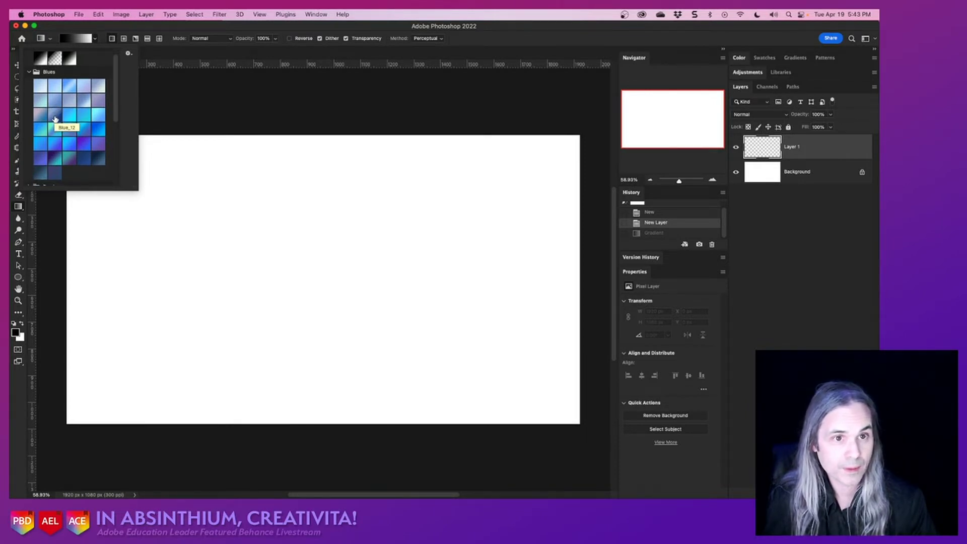
scroll(56, 119, "down", 8)
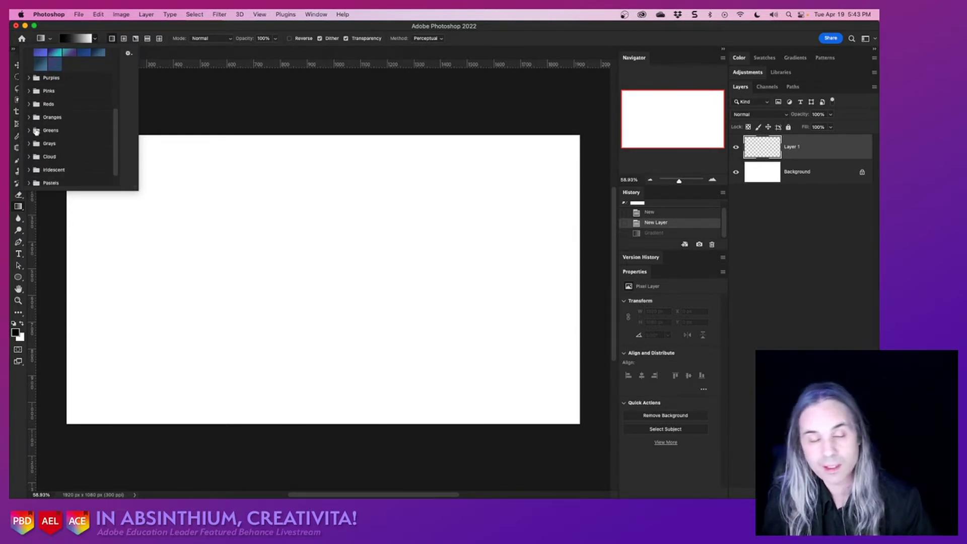
left_click(29, 157)
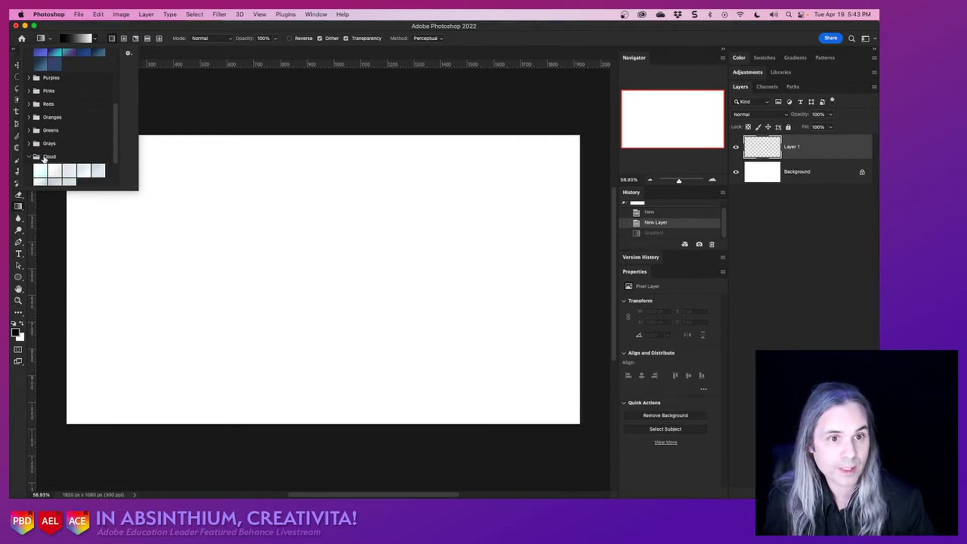
scroll(71, 157, "down", 3)
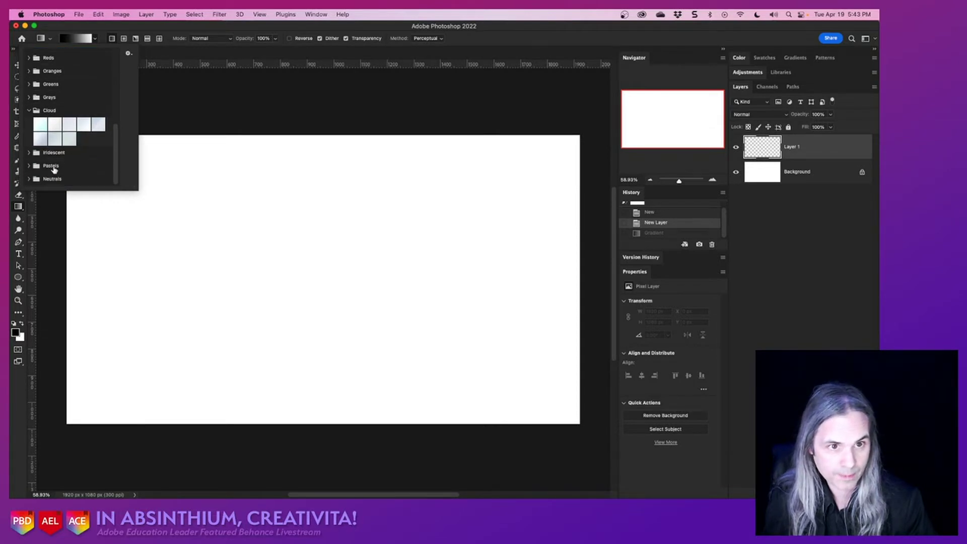
left_click(28, 166)
scroll(54, 161, "down", 2)
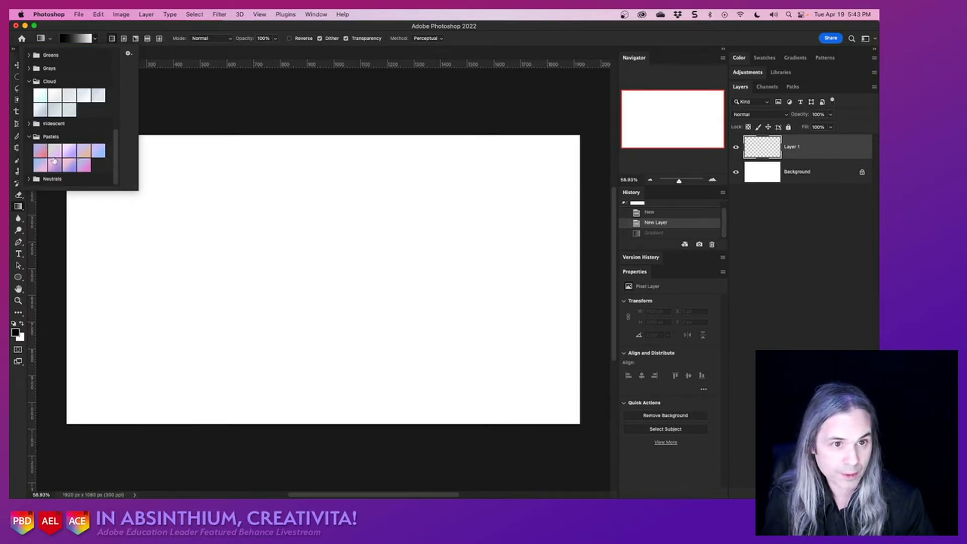
scroll(55, 160, "up", 4)
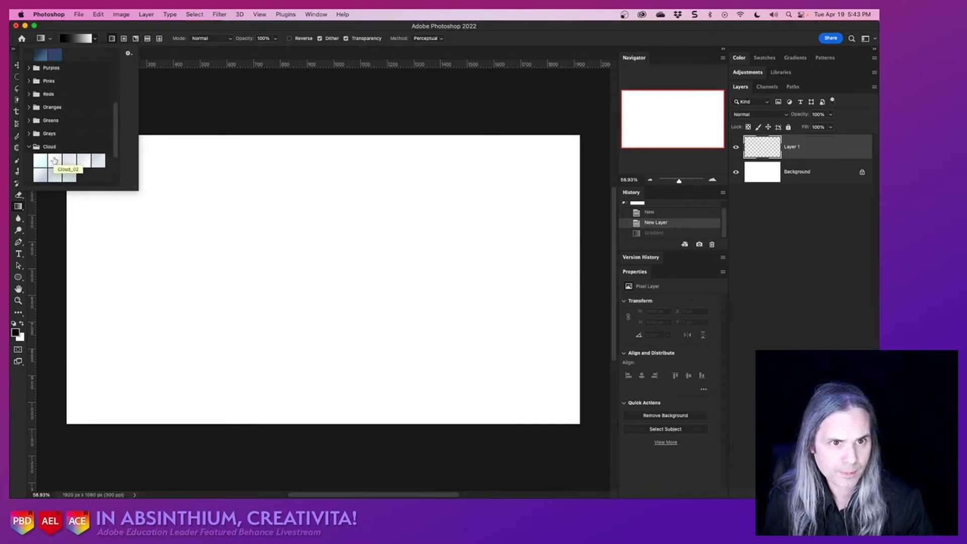
left_click(29, 133)
scroll(49, 130, "down", 2)
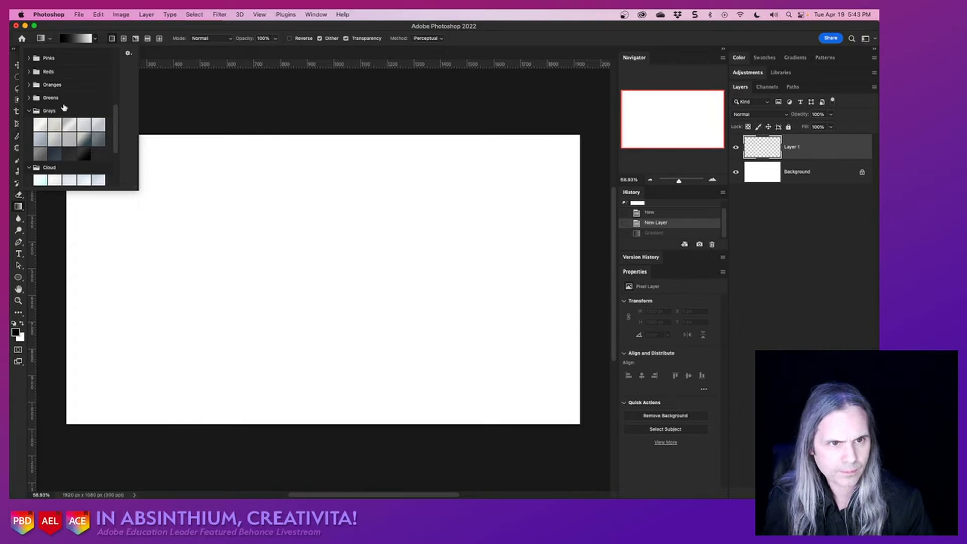
scroll(63, 106, "up", 3)
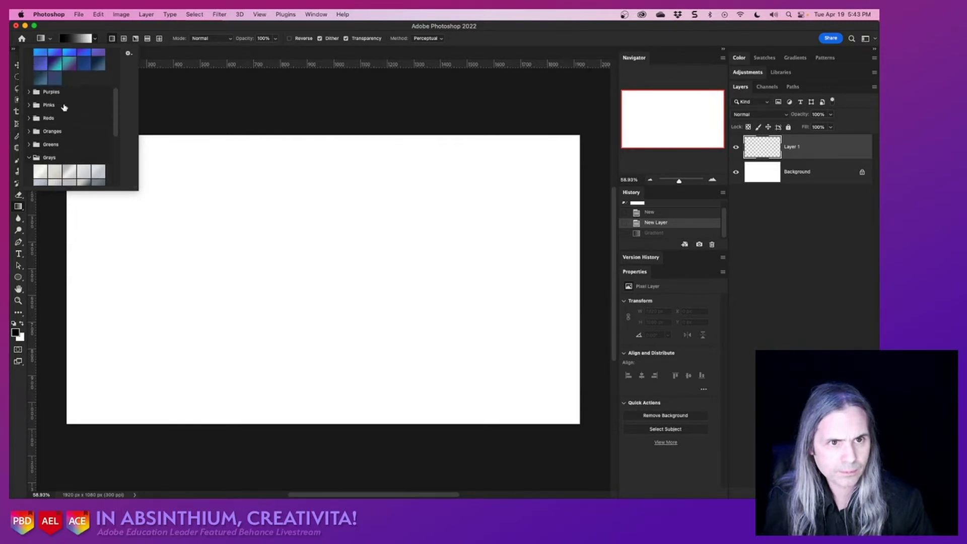
left_click(29, 118)
scroll(68, 126, "down", 1)
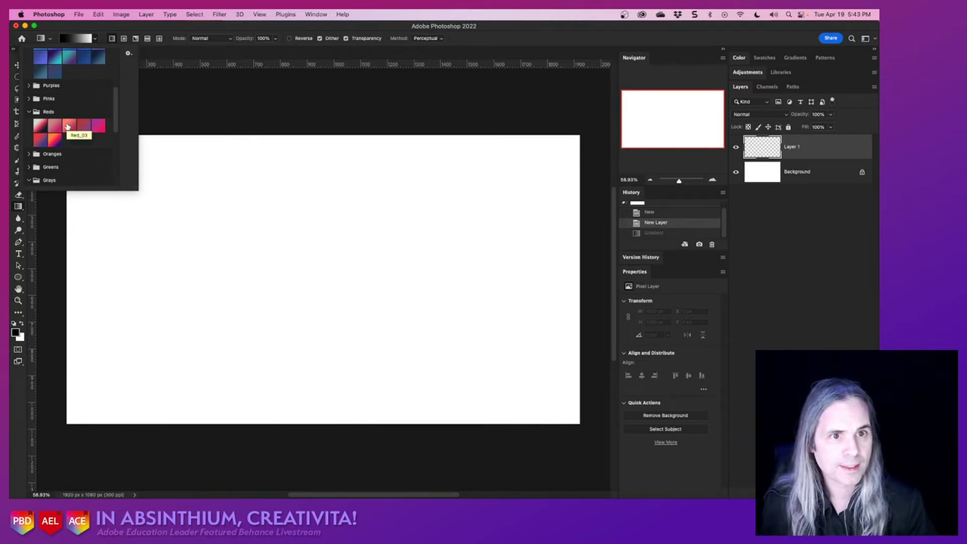
Choose the muted lavender-to-slate-blue preset from the Purples group and fill Layer 1 with a vertical linear gradient, lighter at the top.
left_click(28, 86)
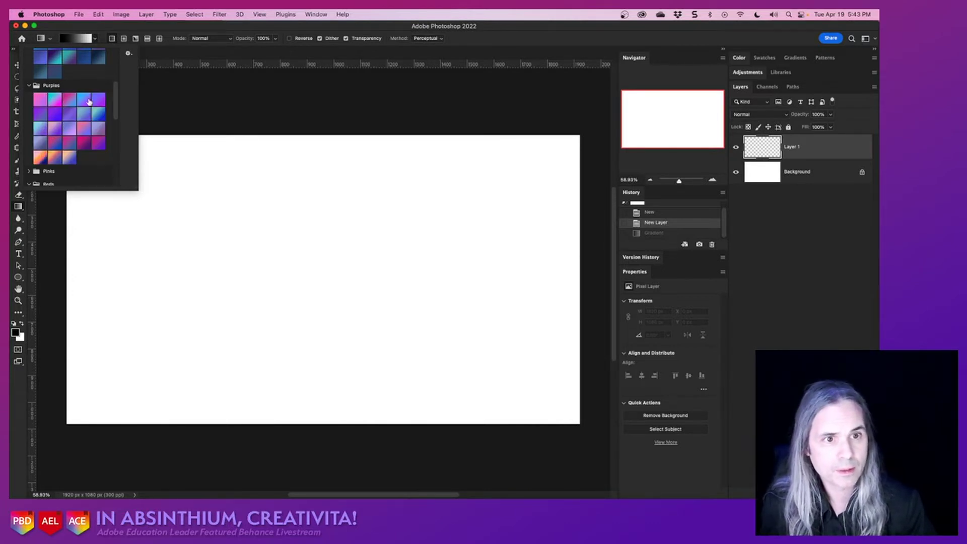
scroll(90, 103, "down", 2)
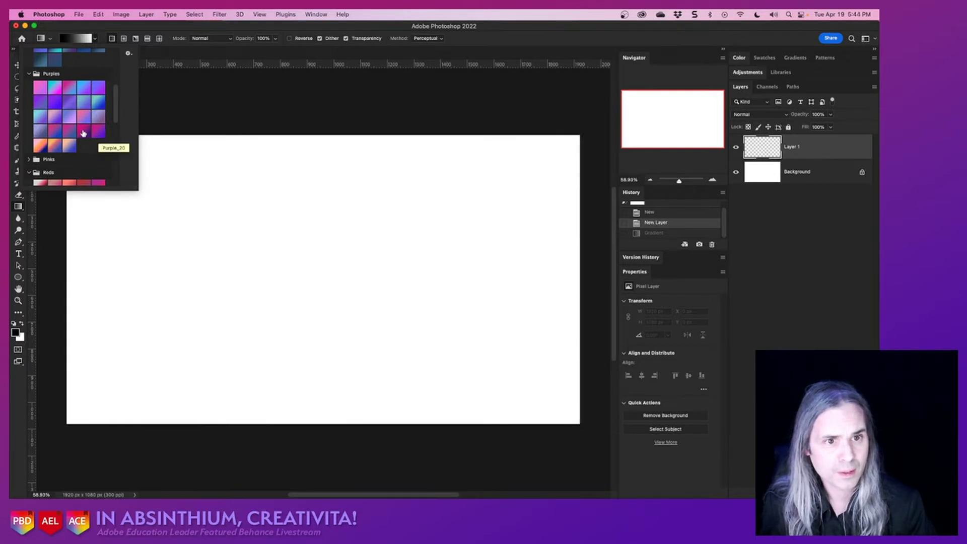
left_click(39, 132)
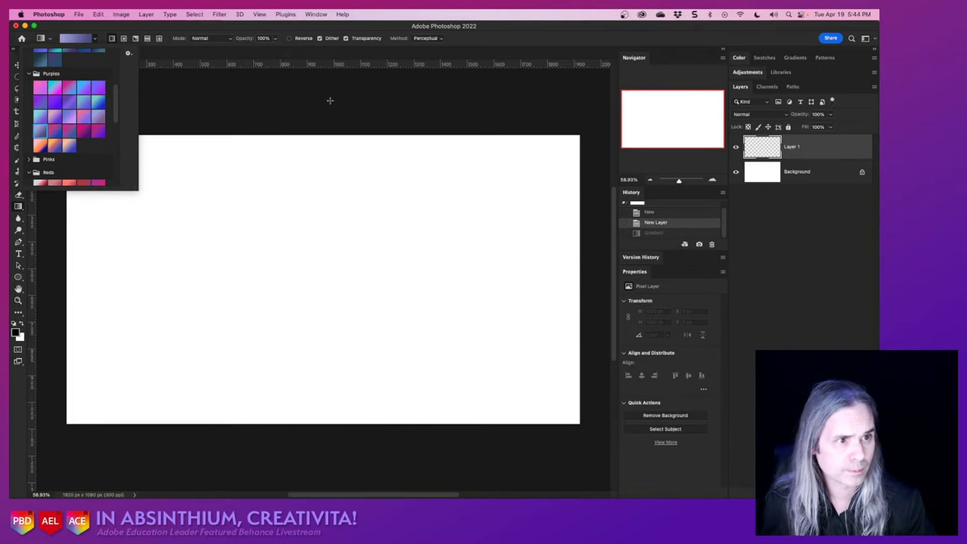
left_click_drag(325, 197, 321, 462)
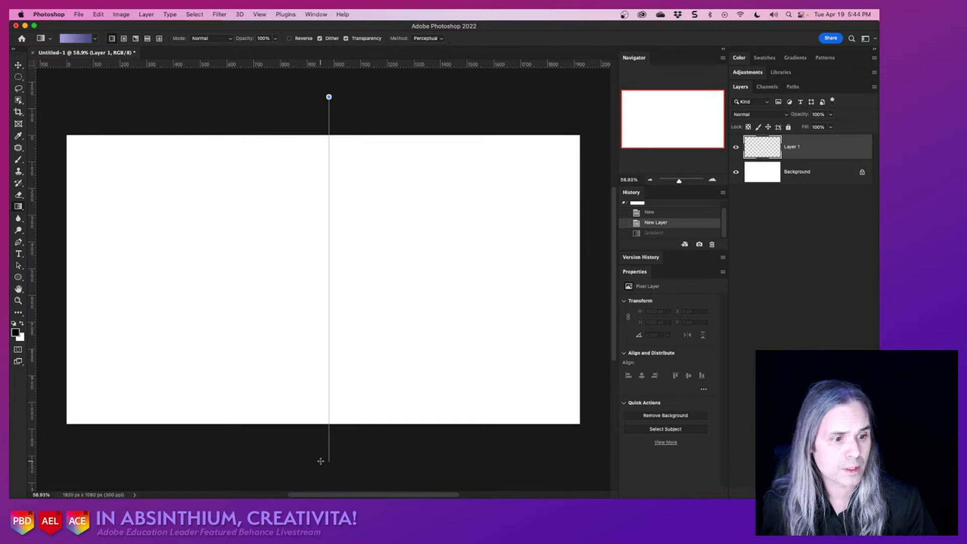
left_click_drag(321, 462, 362, 452)
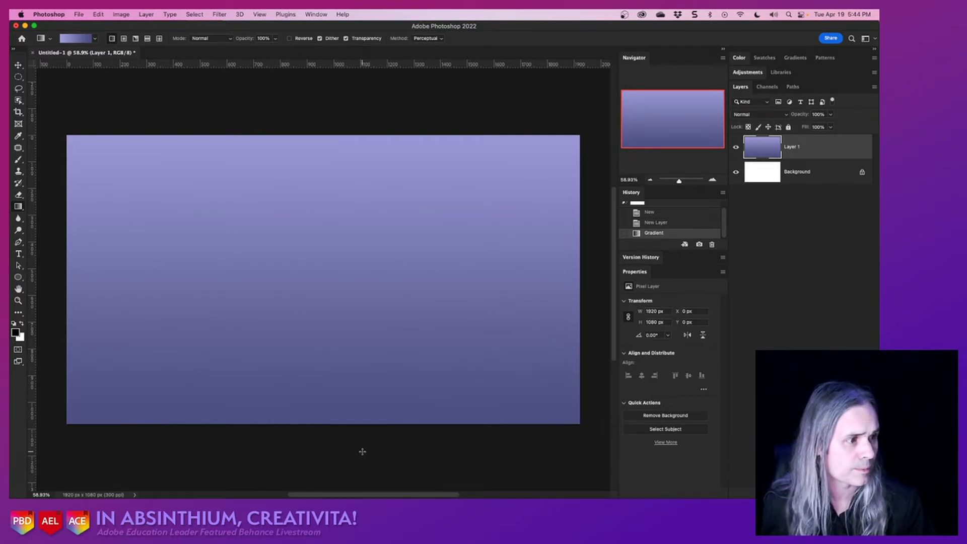
Rename Layer 1 as Gradient.
double_click(791, 145)
type("Grad")
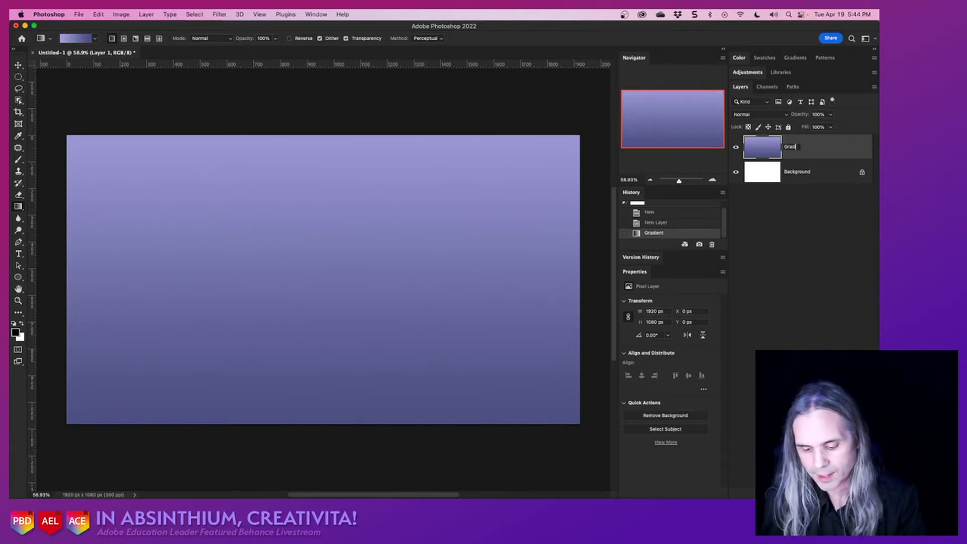
type("ient")
key("Return")
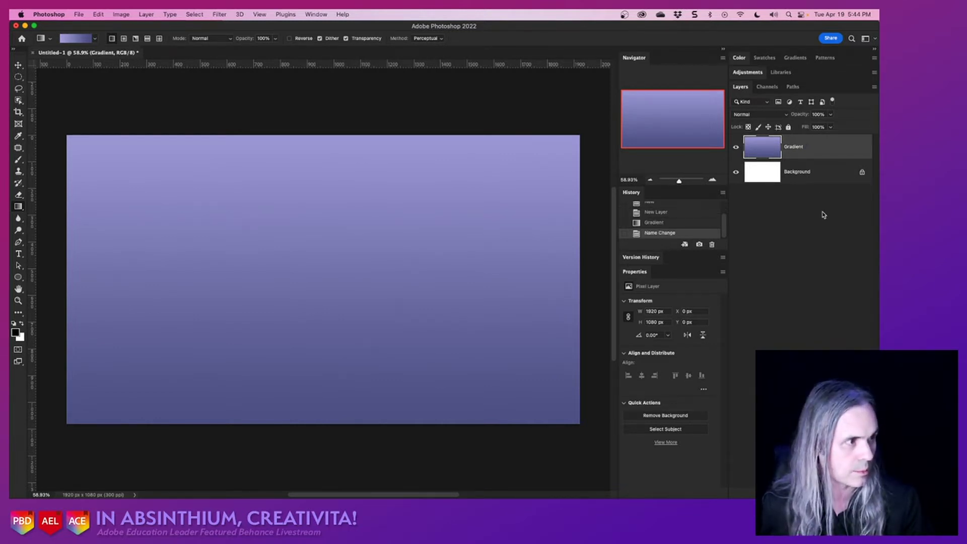
Delete the white Background layer beneath the Gradient layer.
left_click(820, 180)
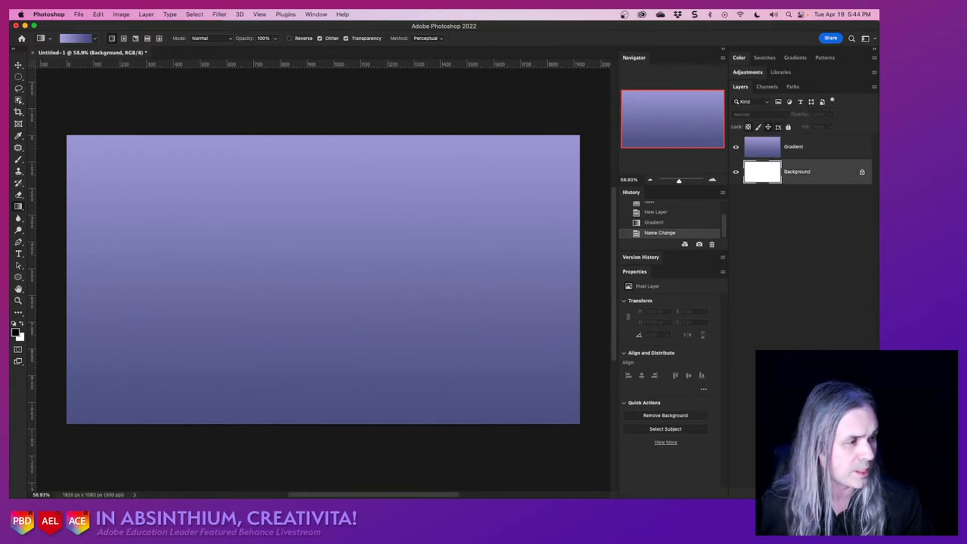
key("Delete")
left_click(481, 177)
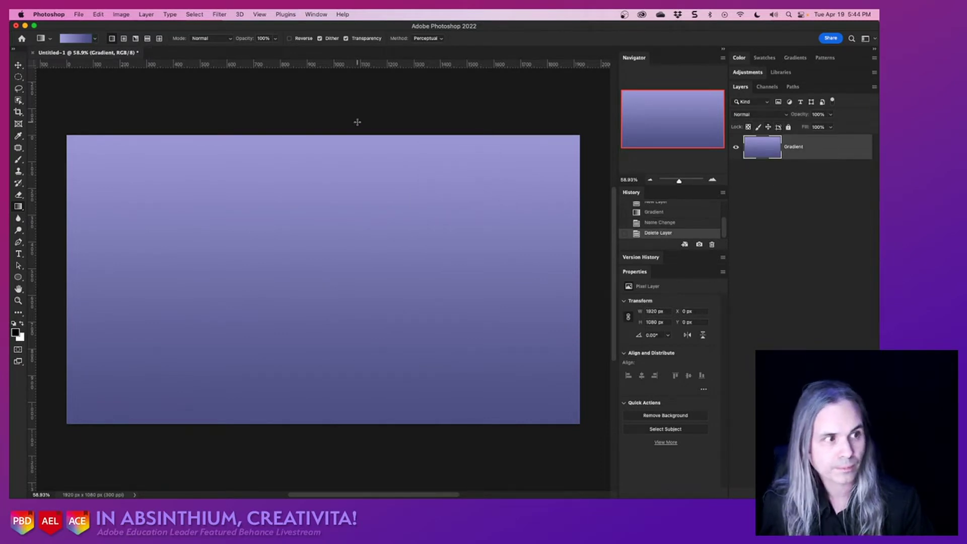
scroll(297, 250, "down", 3)
scroll(297, 249, "up", 4)
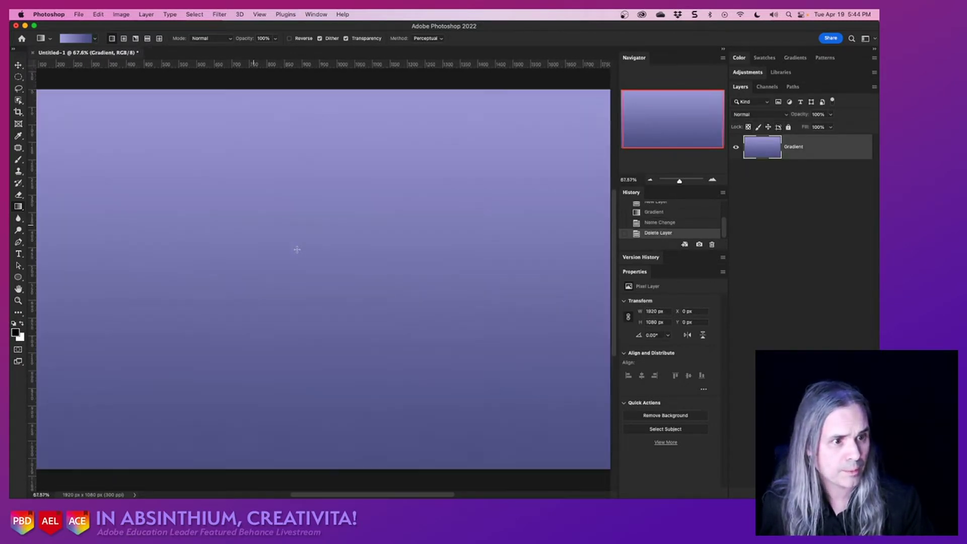
scroll(297, 250, "down", 3)
scroll(297, 249, "up", 3)
scroll(297, 249, "down", 4)
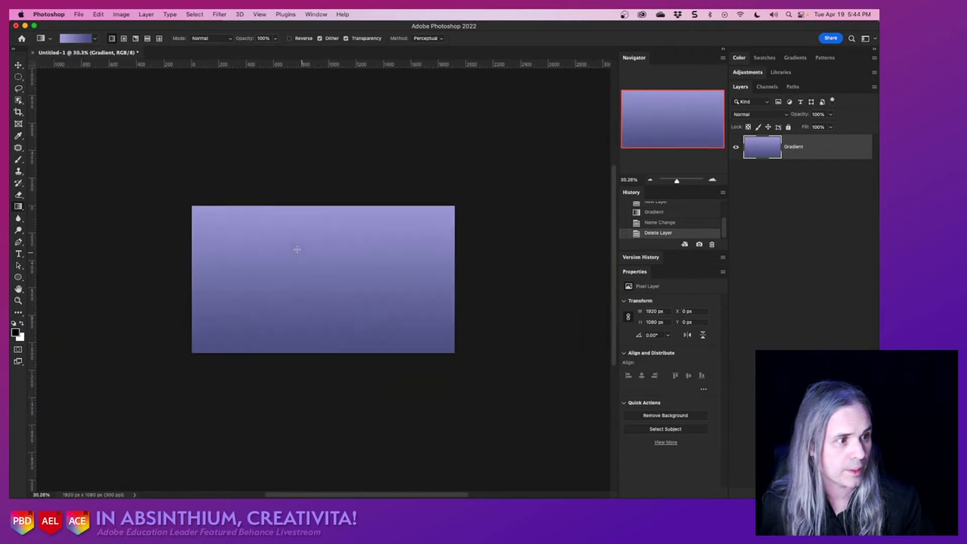
scroll(297, 249, "up", 3)
scroll(298, 250, "down", 2)
scroll(297, 249, "up", 2)
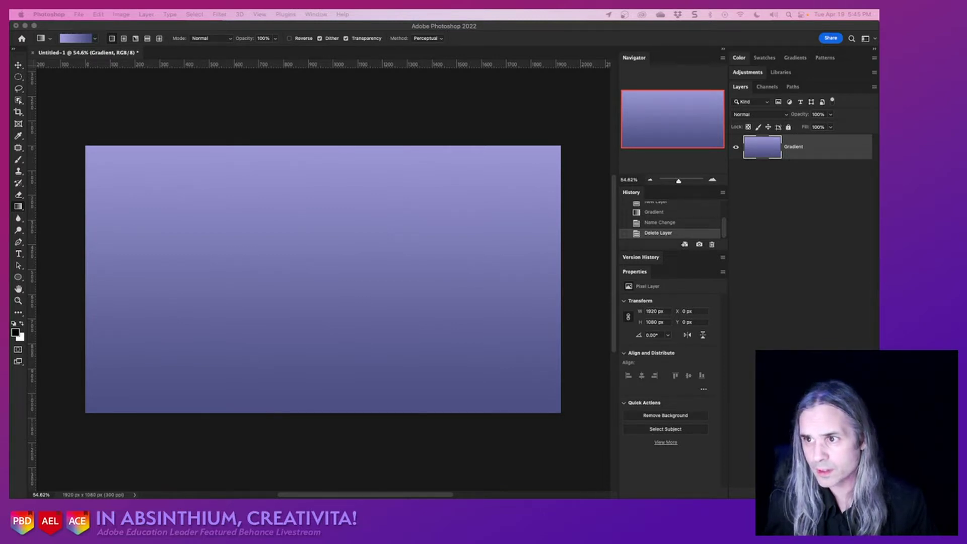
Cancel placing the two-tree stock image over the gradient and open AdobeStock_265762301.jpeg as a separate document.
left_click_drag(267, 432, 291, 283)
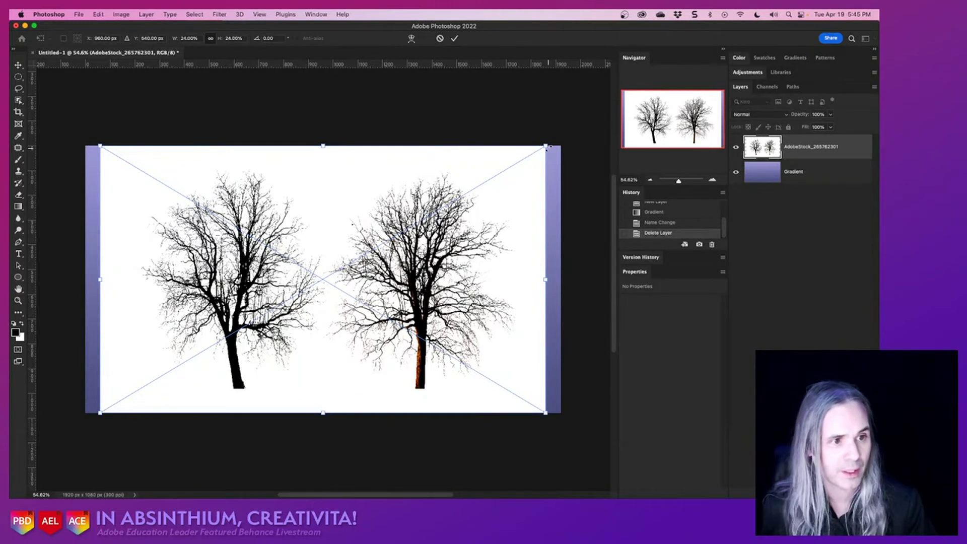
left_click(440, 38)
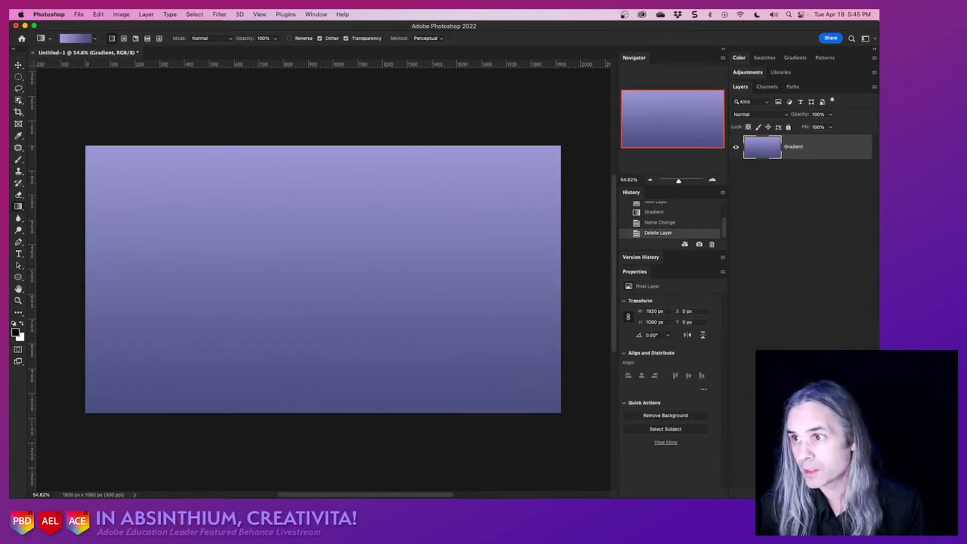
left_click_drag(255, 270, 387, 56)
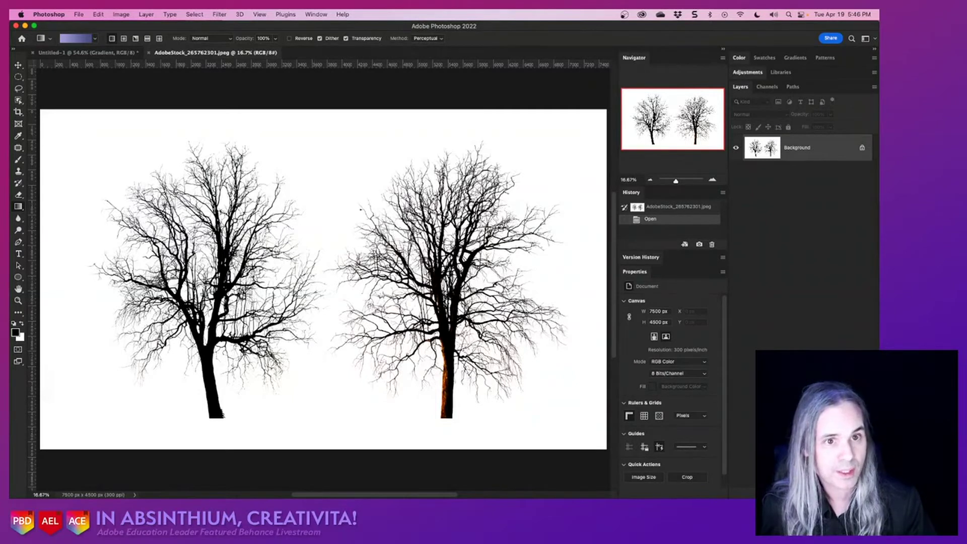
Select the left tree loosely with the Lasso tool and copy it into the Untitled-1 document above the Gradient layer.
left_click(19, 88)
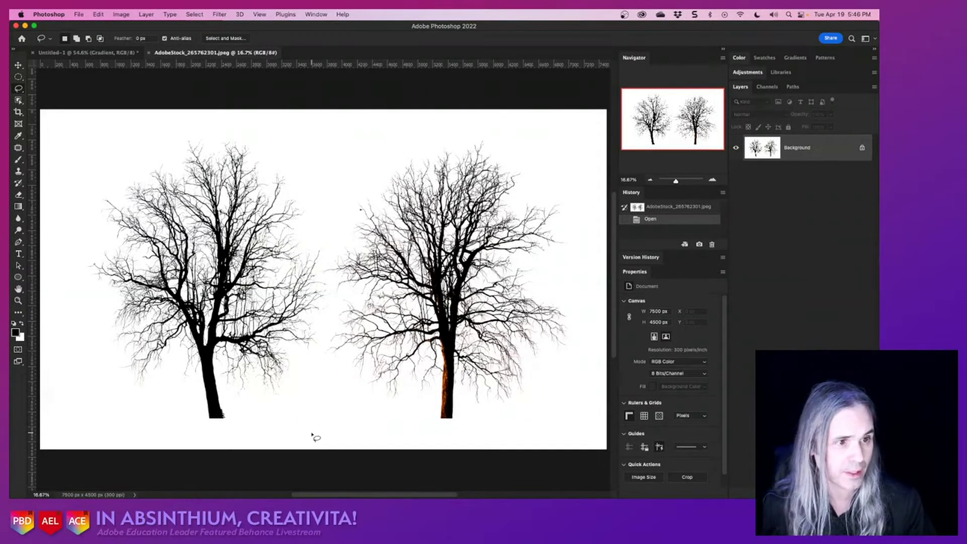
mouse_move(312, 433)
left_mouse_down()
mouse_move(341, 305)
mouse_move(322, 274)
mouse_move(331, 232)
mouse_move(315, 171)
mouse_move(201, 117)
mouse_move(160, 118)
mouse_move(96, 149)
mouse_move(77, 203)
mouse_move(66, 343)
mouse_move(91, 417)
mouse_move(137, 435)
mouse_move(313, 431)
left_mouse_up()
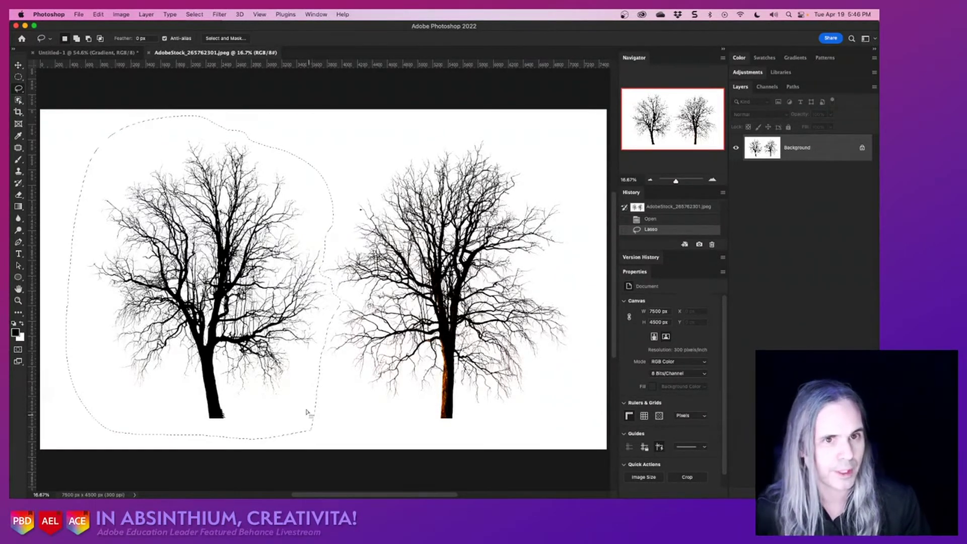
left_click(18, 65)
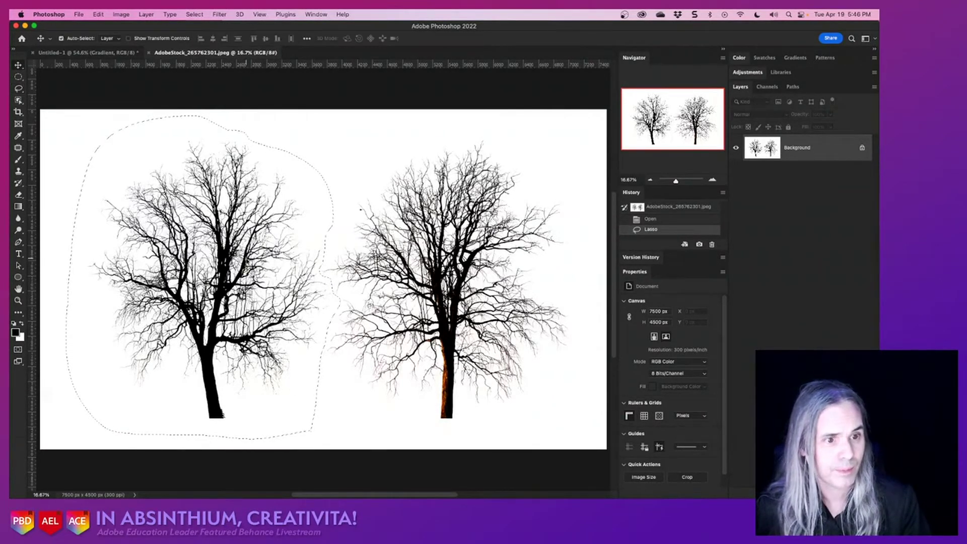
mouse_move(248, 261)
left_mouse_down()
mouse_move(311, 186)
mouse_move(229, 334)
mouse_move(444, 262)
mouse_move(245, 66)
left_mouse_up()
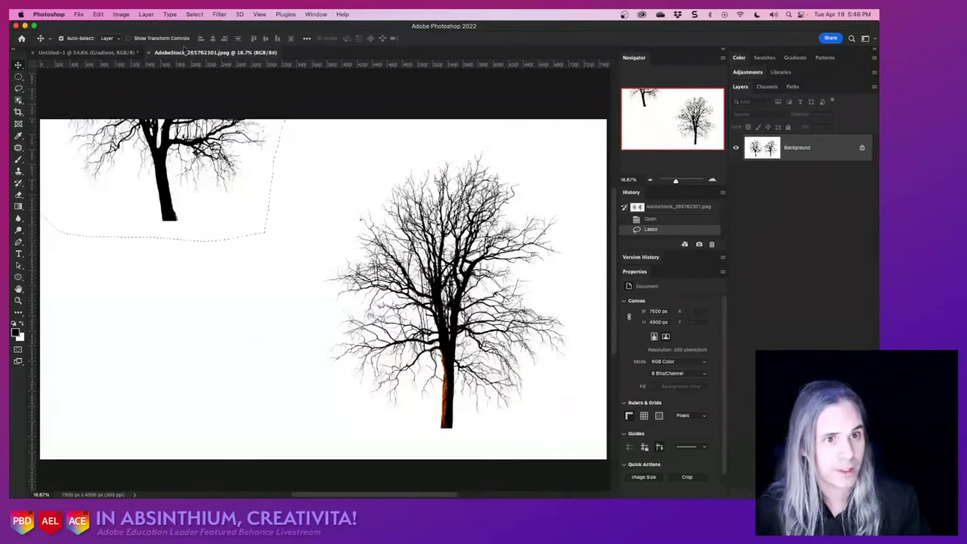
mouse_move(117, 50)
left_mouse_down()
mouse_move(315, 264)
mouse_move(369, 288)
mouse_move(333, 300)
left_mouse_up()
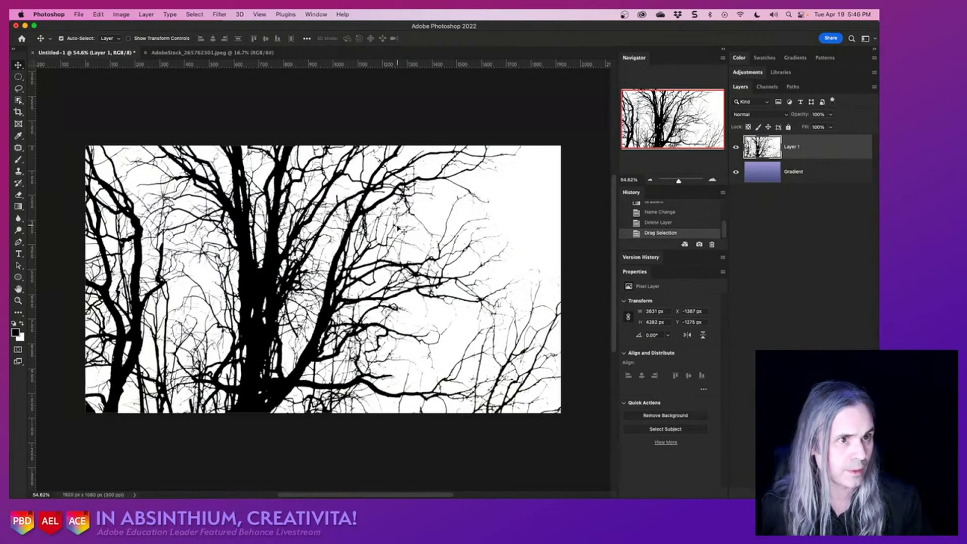
Free-transform the tree layer to about 2818 by 2971 px and move it toward the canvas's lower-right area, at about X 171, Y 138 px.
scroll(402, 228, "down", 5)
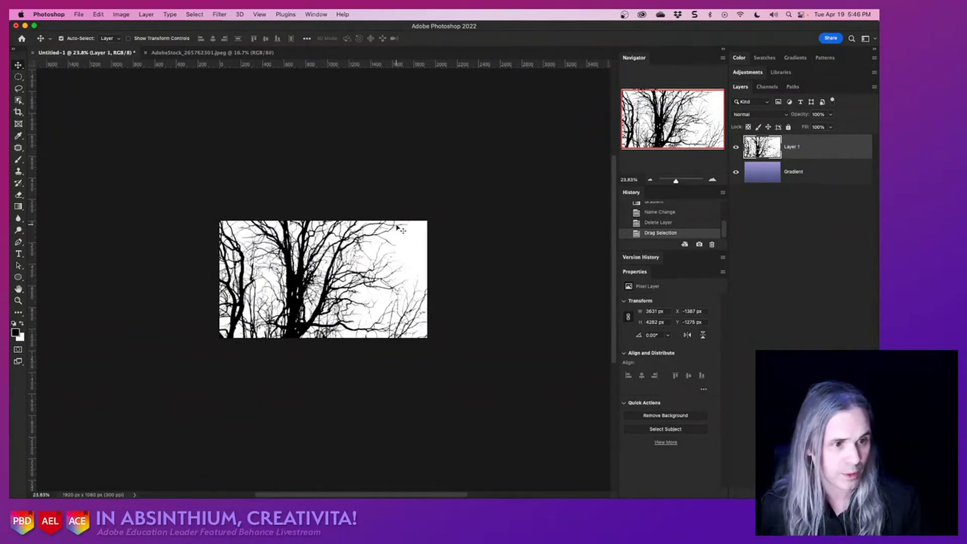
key("super+t")
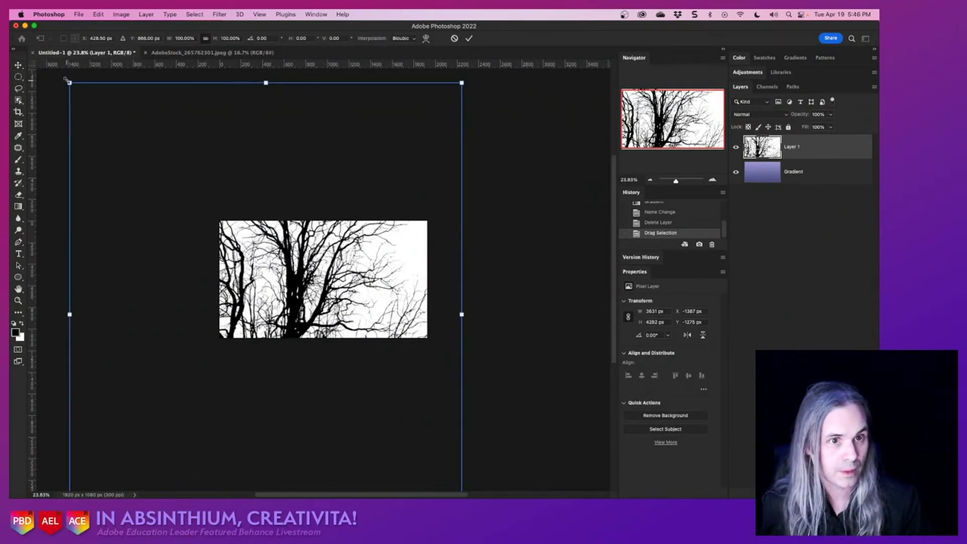
left_click_drag(69, 82, 192, 253)
left_click_drag(332, 346, 387, 328)
left_click_drag(242, 241, 210, 213)
left_click_drag(356, 295, 385, 317)
key("Return")
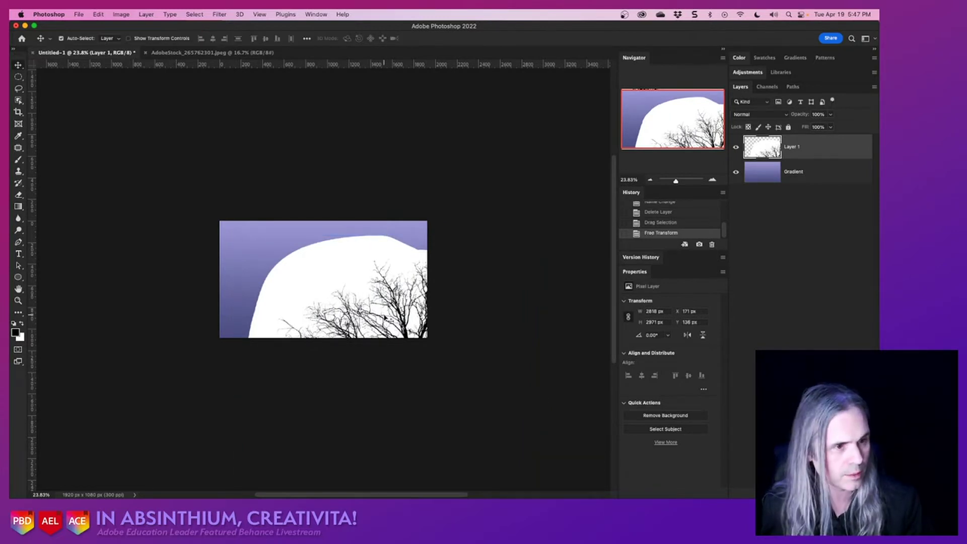
Set the blend mode of the tree layer above the gradient to Color Burn.
scroll(313, 281, "up", 5)
scroll(313, 280, "up", 1)
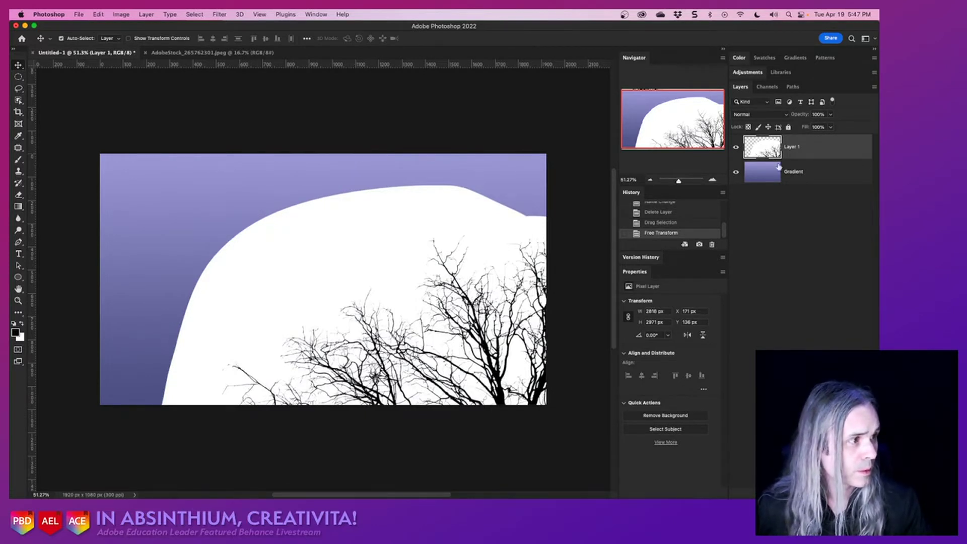
left_click(789, 116)
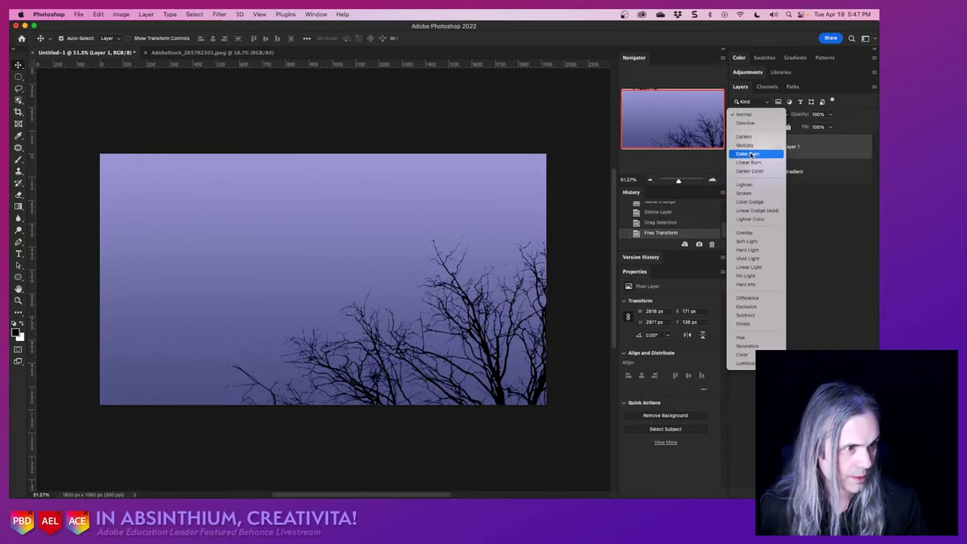
left_click(752, 155)
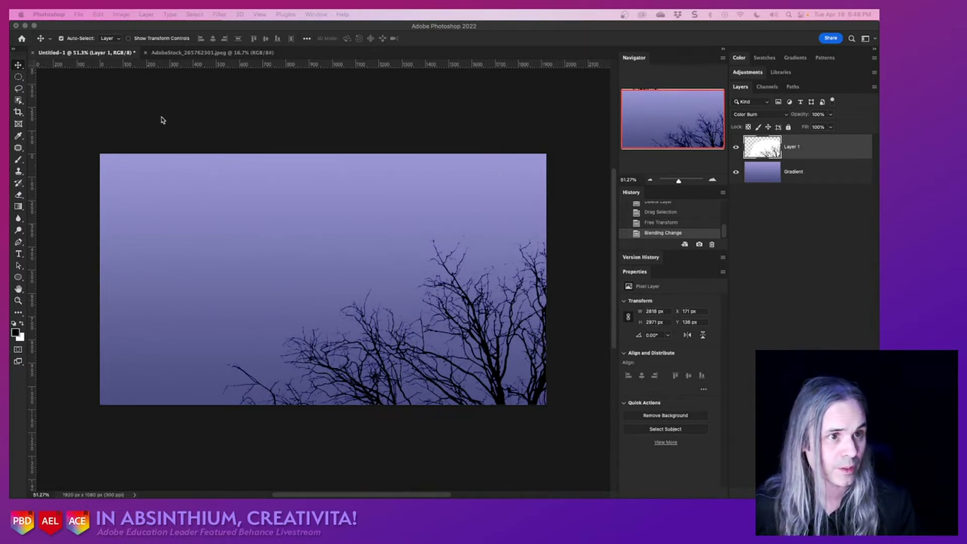
Return to the AdobeStock_265762301.jpeg document and clear the selection around the left tree.
left_click(175, 60)
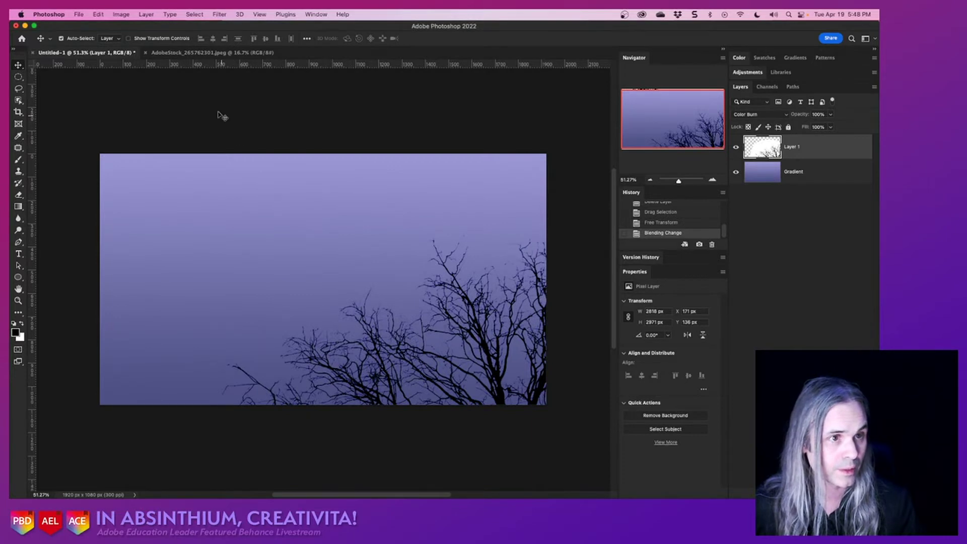
left_click(184, 53)
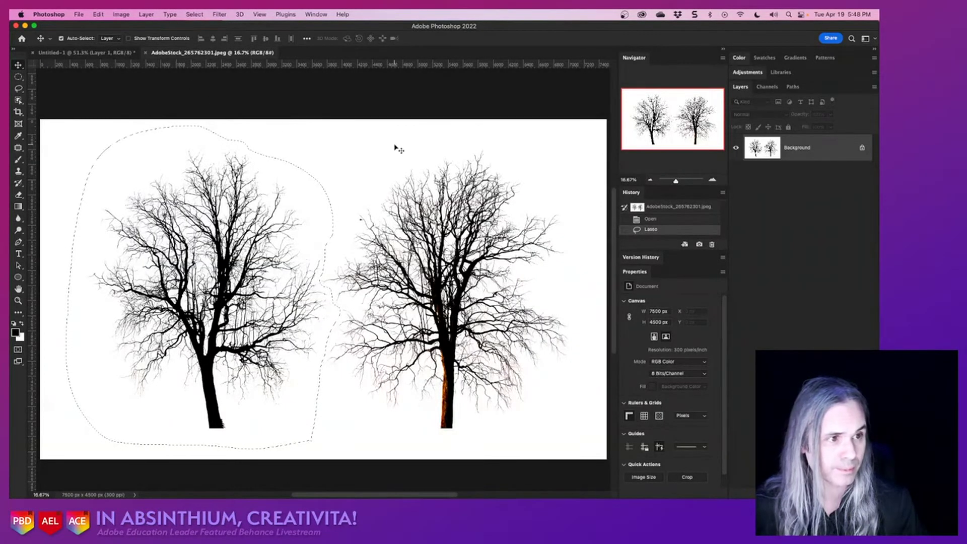
left_click(18, 76)
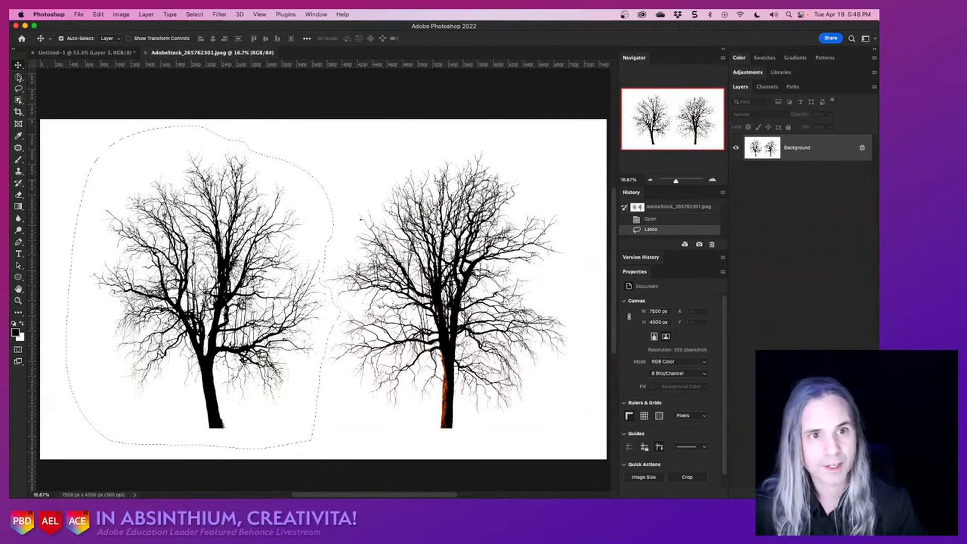
left_click(441, 119)
mouse_move(380, 148)
left_mouse_down()
mouse_move(344, 194)
mouse_move(344, 231)
left_mouse_up()
left_click(332, 205)
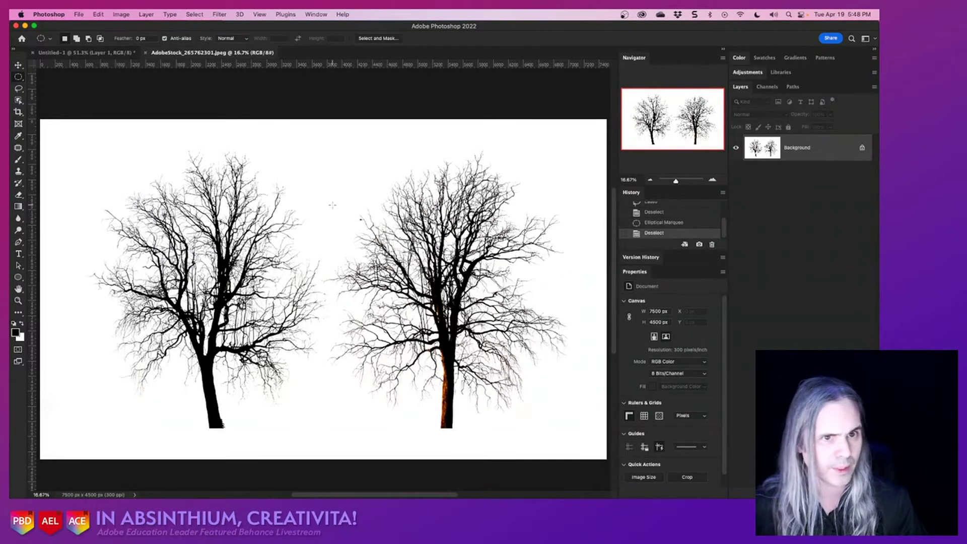
Select the right tree's crown loosely with the Lasso tool and copy it into the Untitled-1 document above Layer 1.
left_click(18, 90)
mouse_move(335, 182)
left_mouse_down()
mouse_move(340, 287)
mouse_move(555, 325)
mouse_move(582, 293)
mouse_move(585, 233)
mouse_move(560, 176)
mouse_move(511, 143)
mouse_move(420, 149)
left_mouse_up()
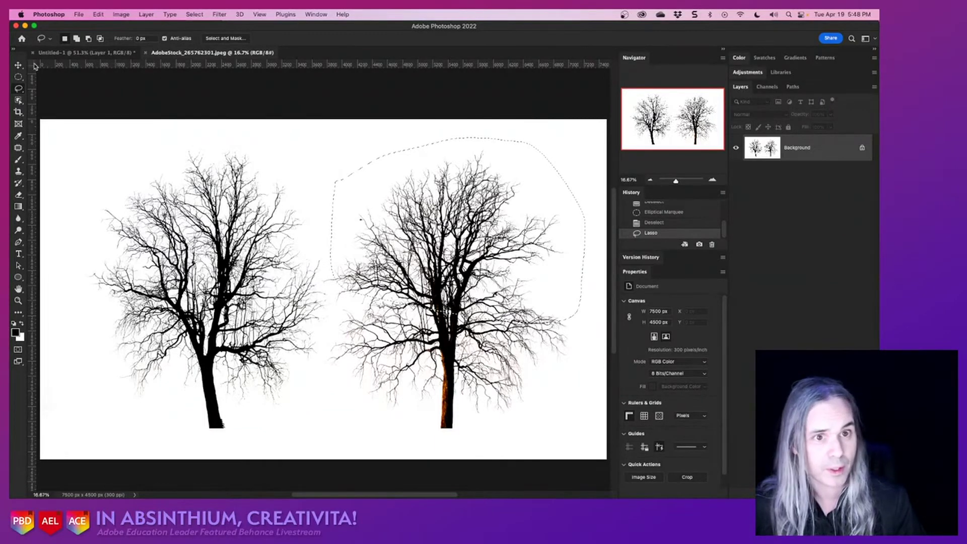
left_click(19, 65)
mouse_move(437, 226)
left_mouse_down()
mouse_move(427, 194)
mouse_move(115, 46)
mouse_move(225, 282)
left_mouse_up()
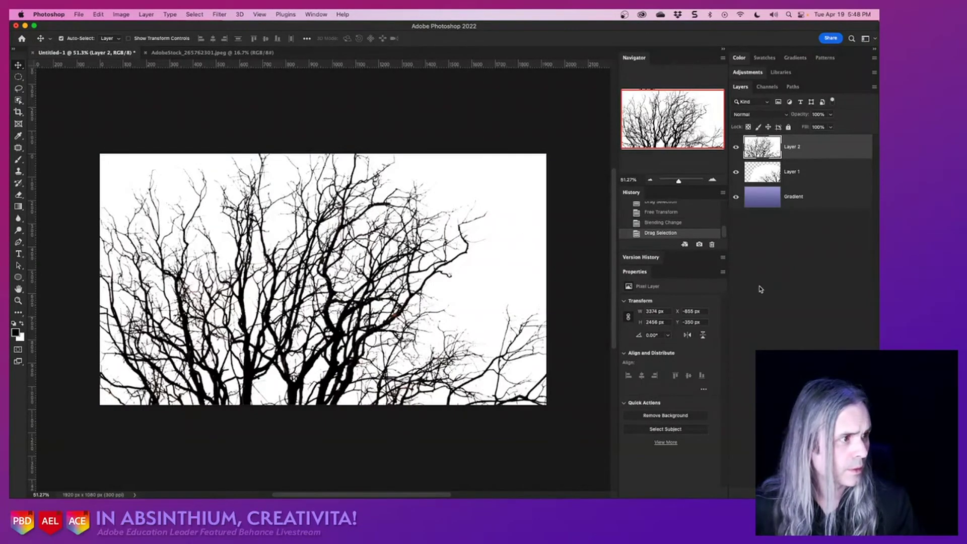
Set Layer 2's blend mode to Color Burn and move its tree to the canvas's left side, at about X -1392, Y -1092 px.
left_click(785, 114)
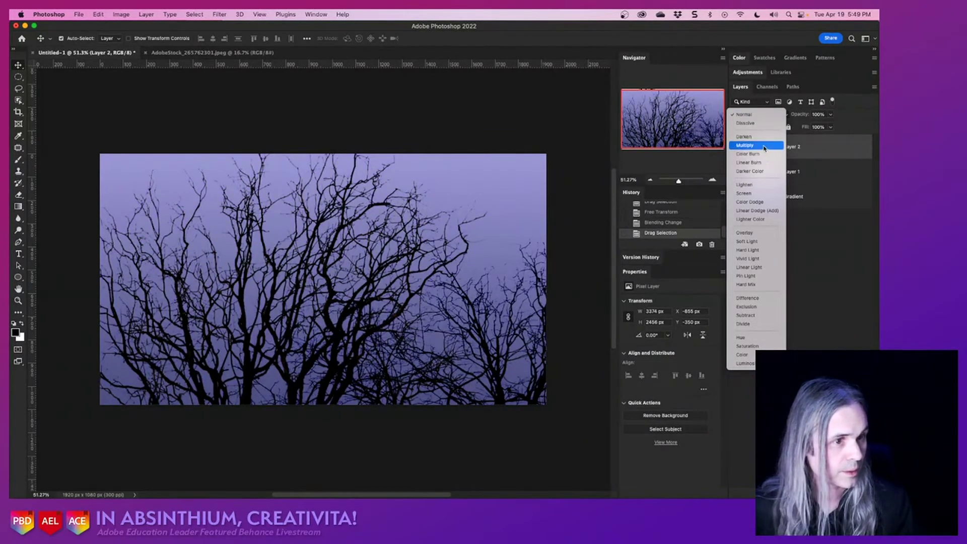
left_click(765, 155)
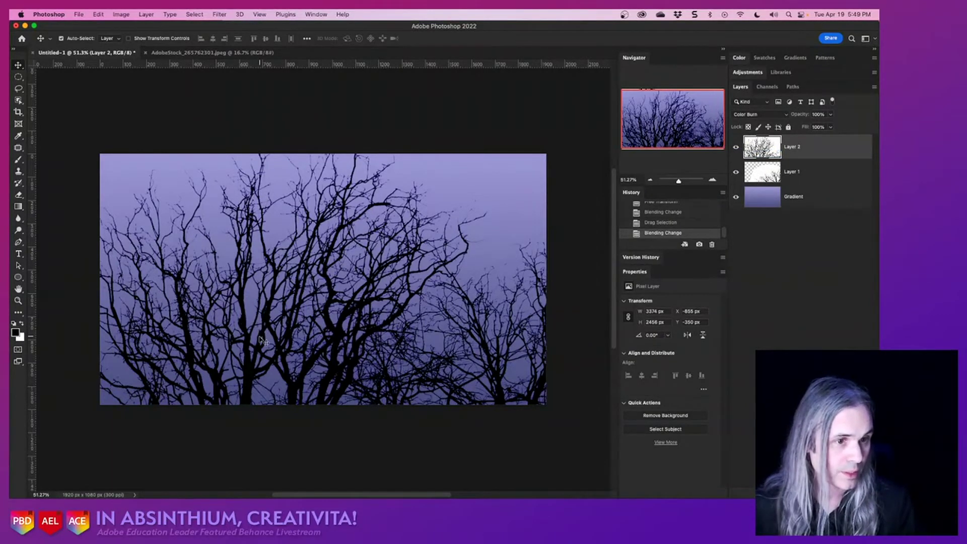
left_click_drag(264, 340, 171, 292)
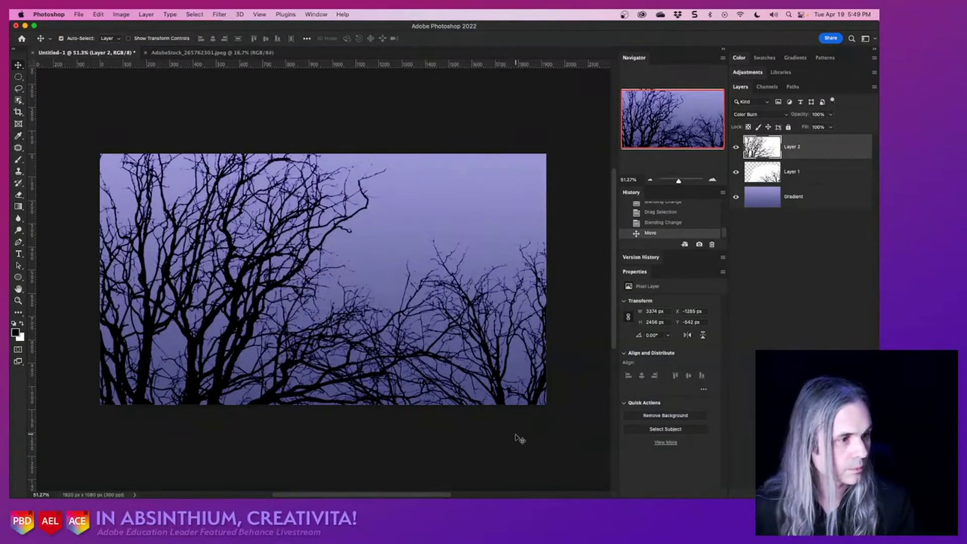
left_click_drag(534, 401, 503, 281)
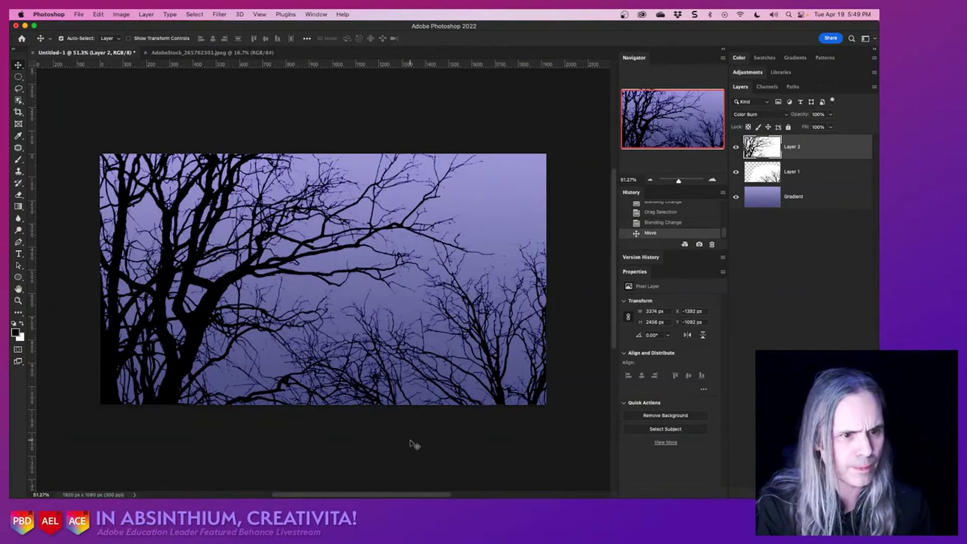
Try converting both tree layers into one combined smart object, and undo the conversion.
left_click(810, 181, "shift")
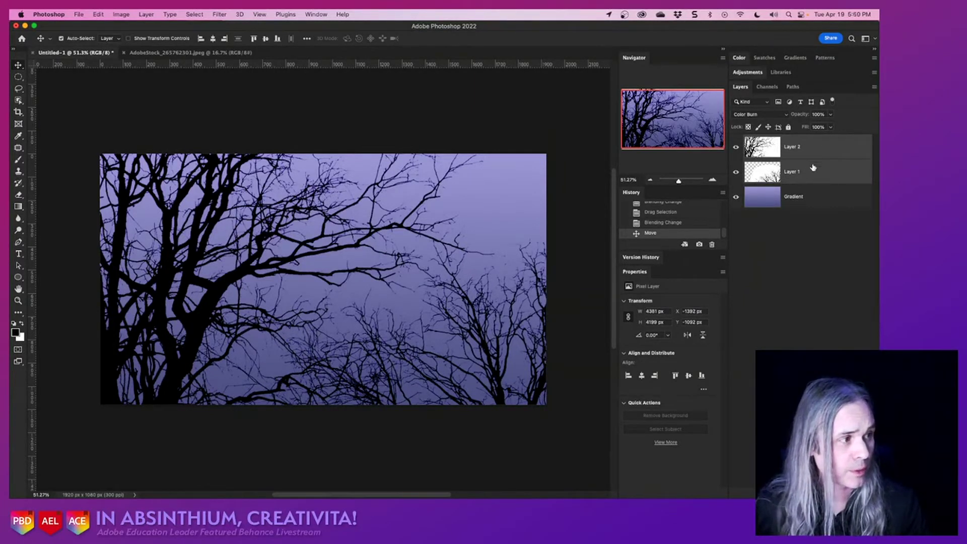
right_click(812, 170)
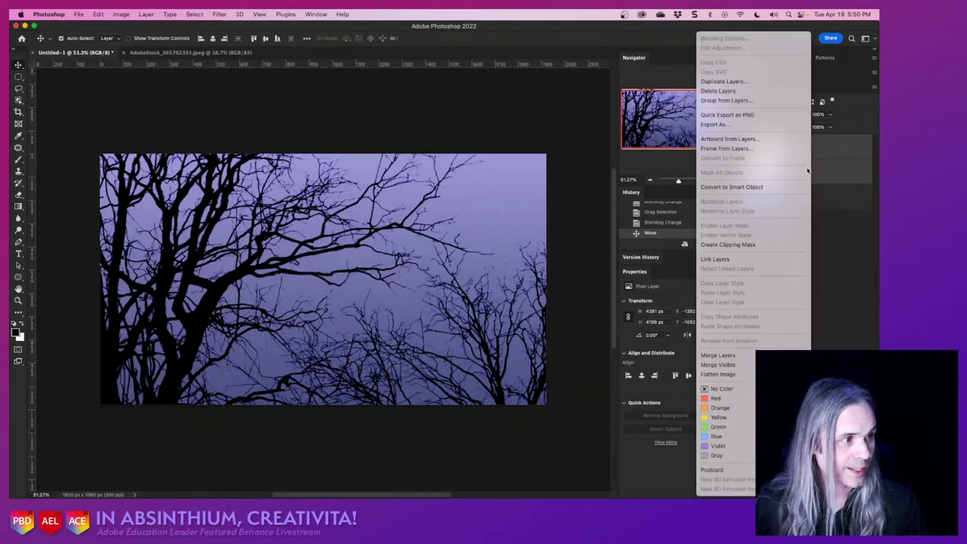
left_click(775, 188)
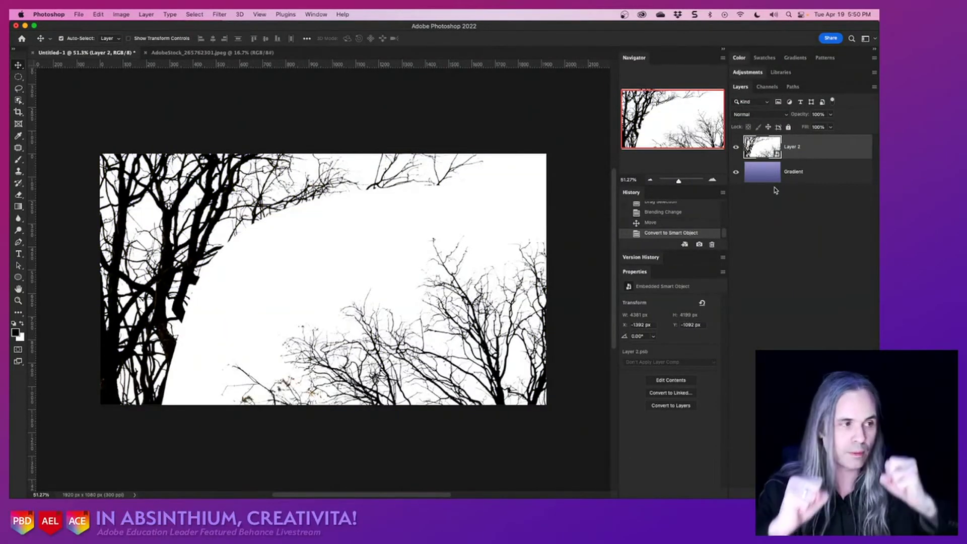
left_click(786, 114)
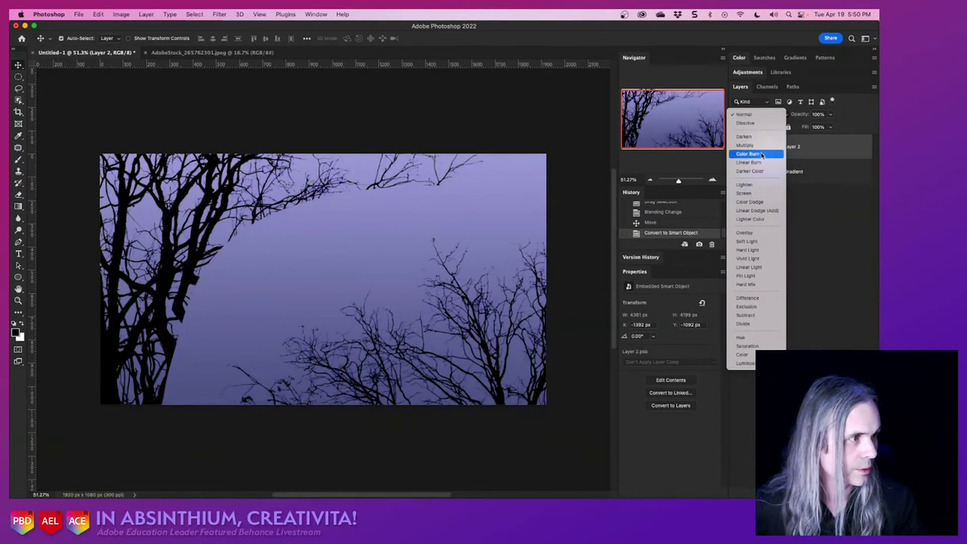
left_click(828, 189)
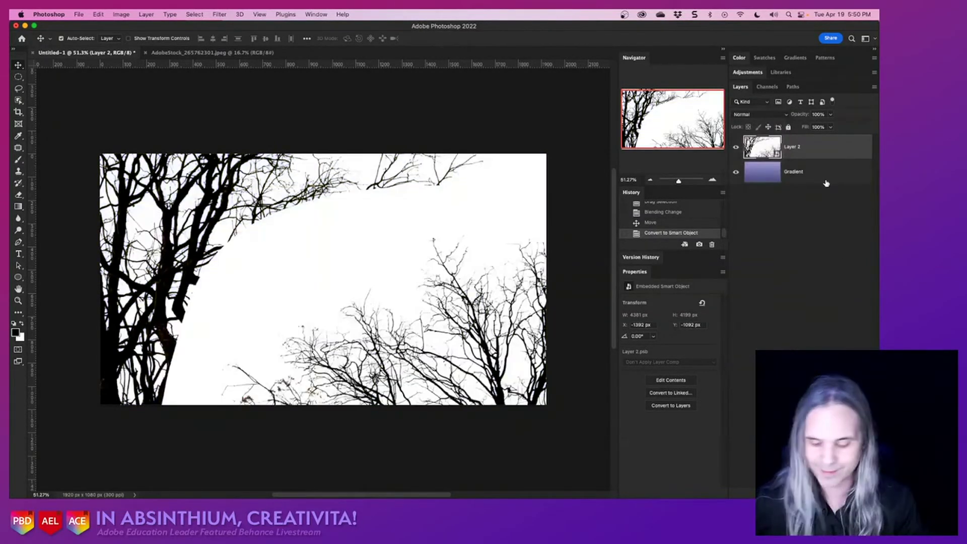
key("super+z")
left_click(816, 247)
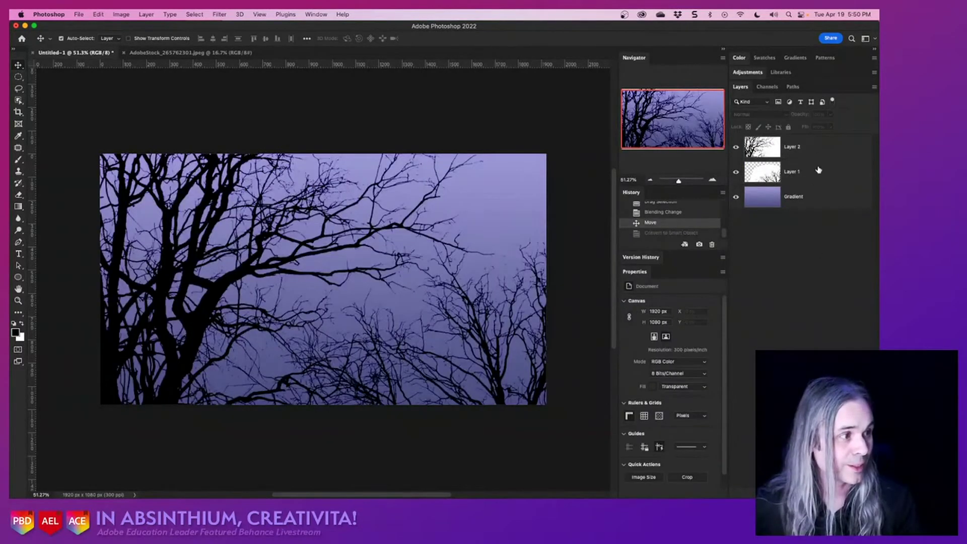
Convert Layer 2 and Layer 1 individually into separate smart objects.
left_click(817, 153)
right_click(817, 153)
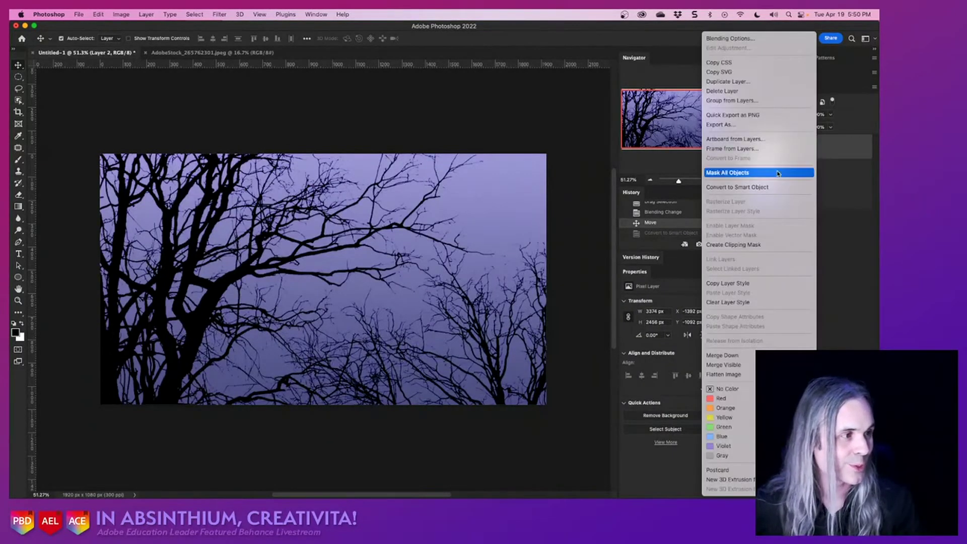
left_click(774, 187)
left_click(805, 171)
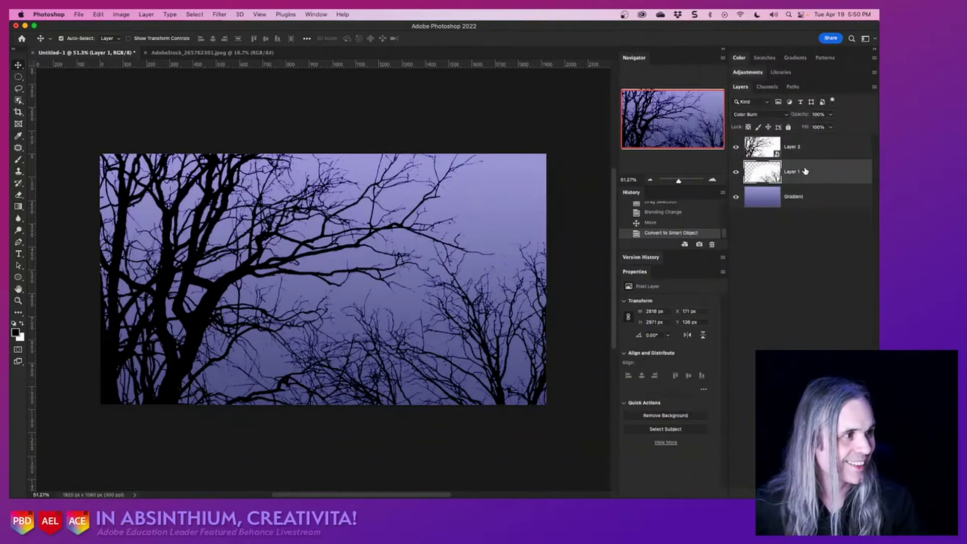
right_click(806, 171)
left_click(782, 187)
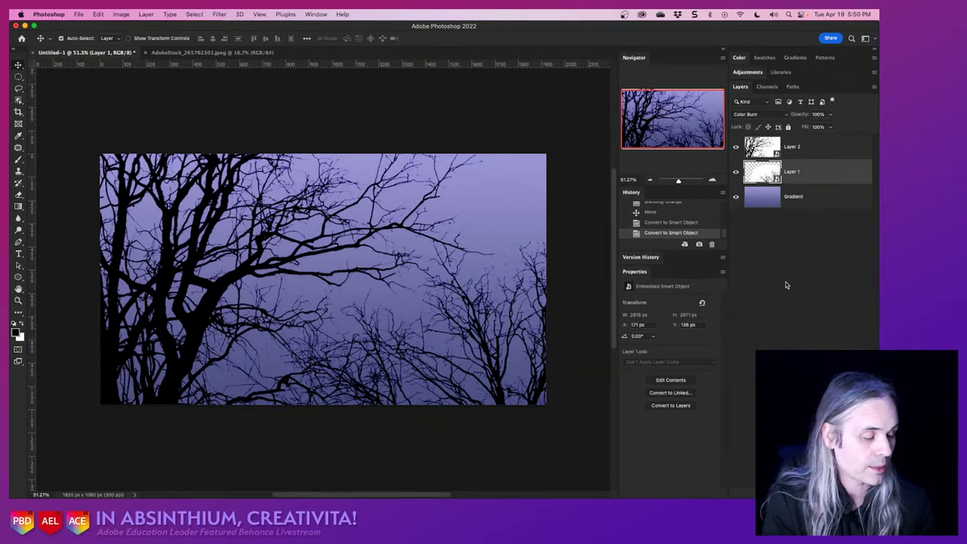
left_click(808, 201)
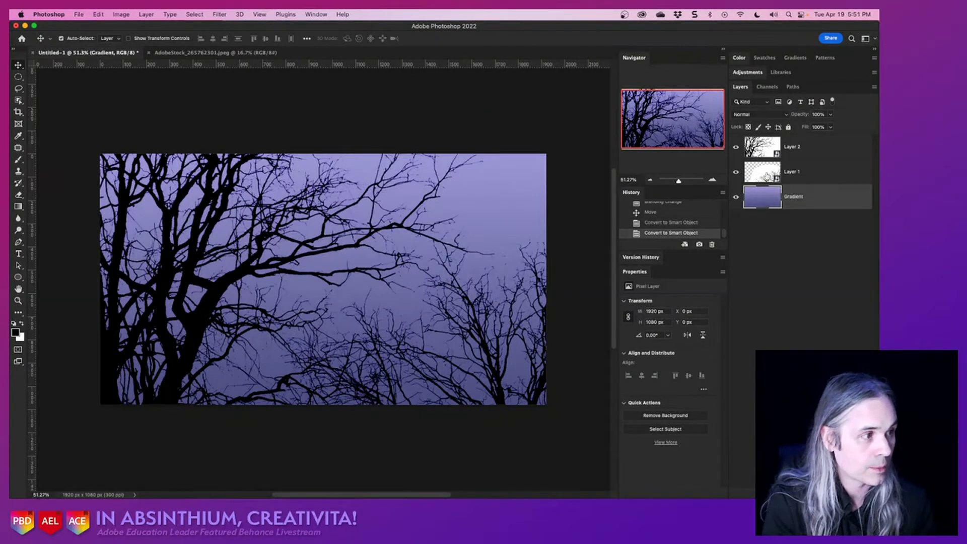
left_click(765, 174)
left_click(763, 144)
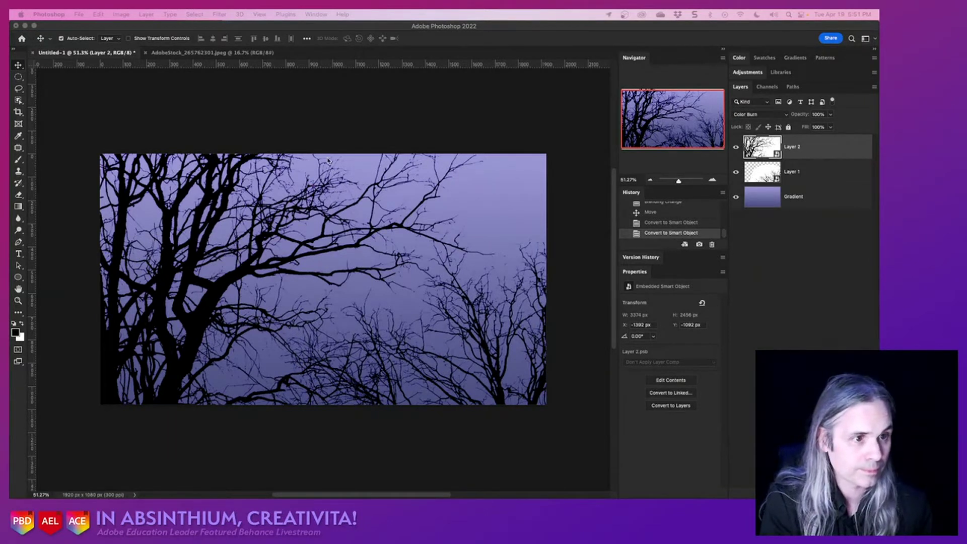
left_click(821, 151)
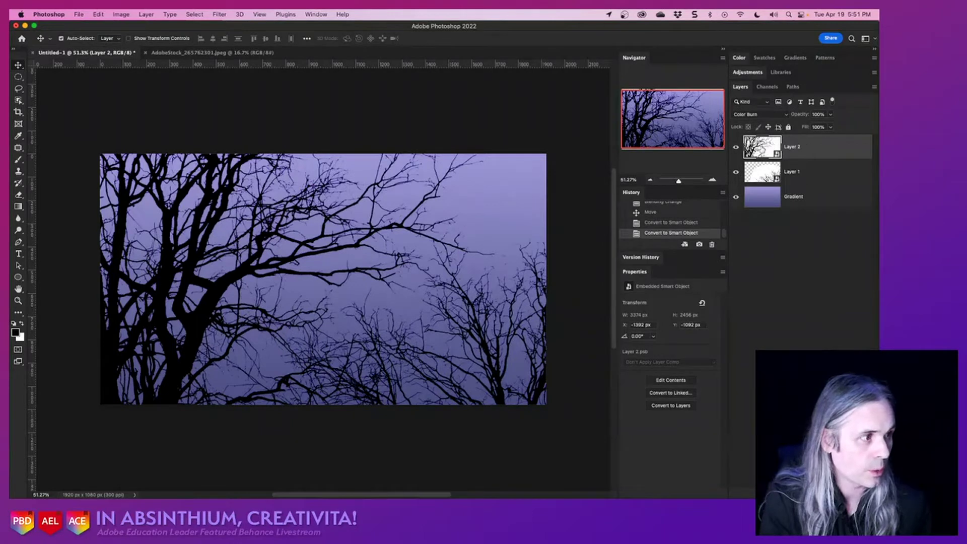
left_click(770, 177)
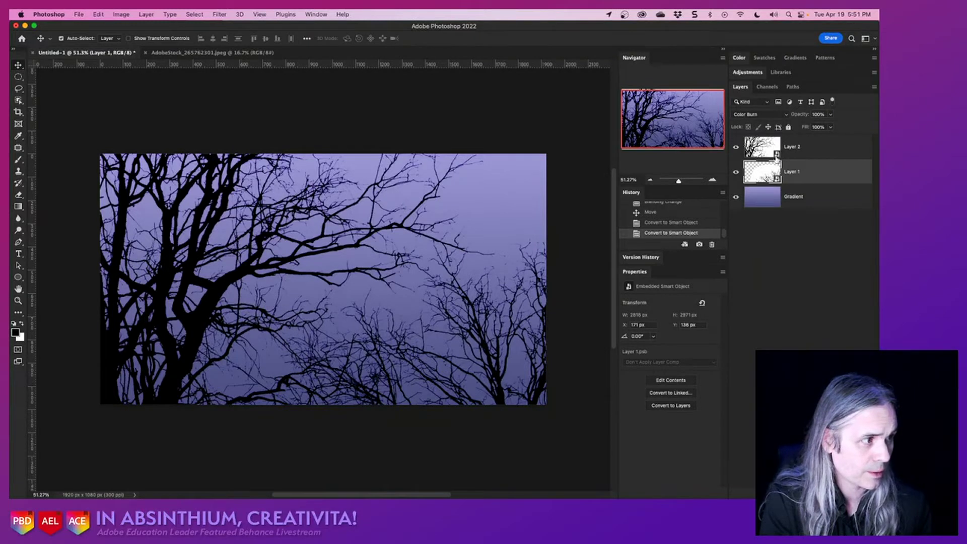
left_click(776, 156)
left_click(766, 176)
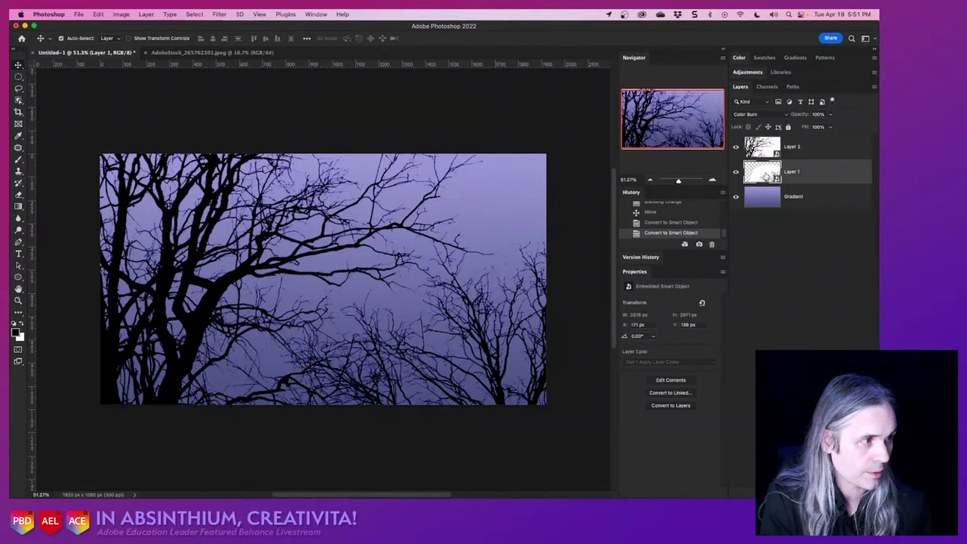
left_click(766, 153)
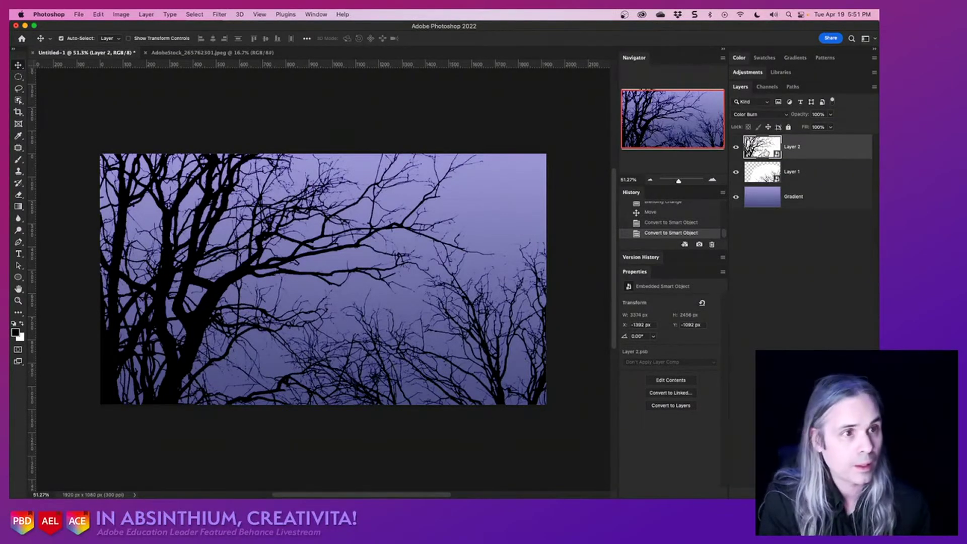
left_click(218, 15)
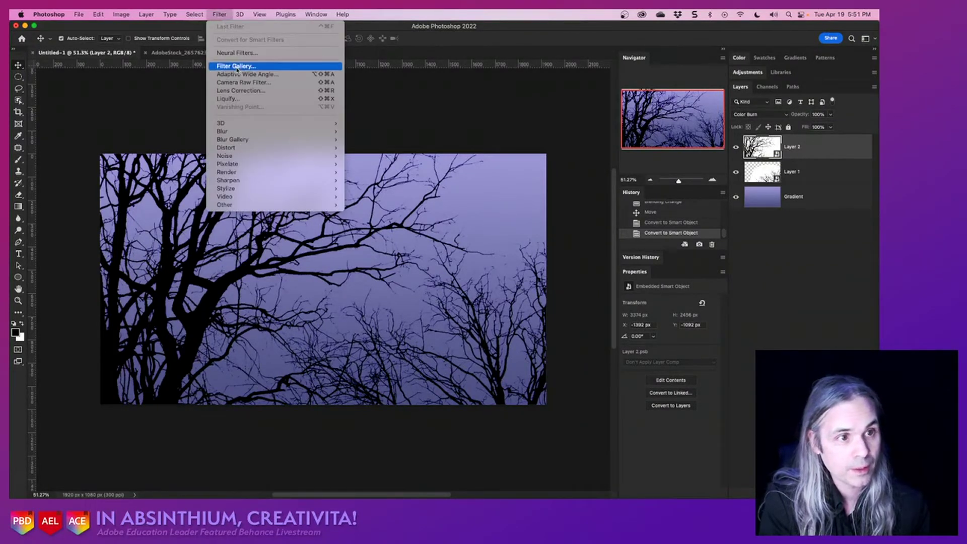
mouse_move(240, 132)
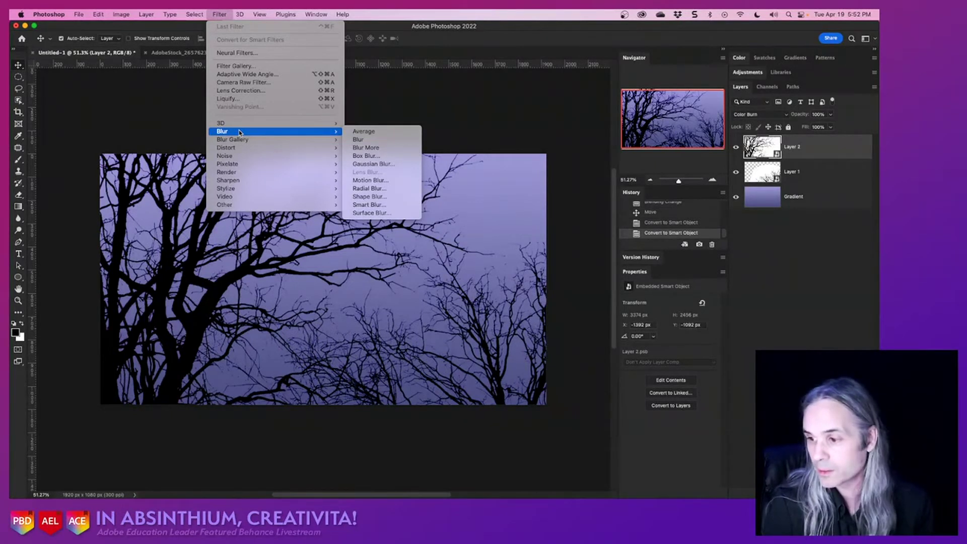
key("Escape")
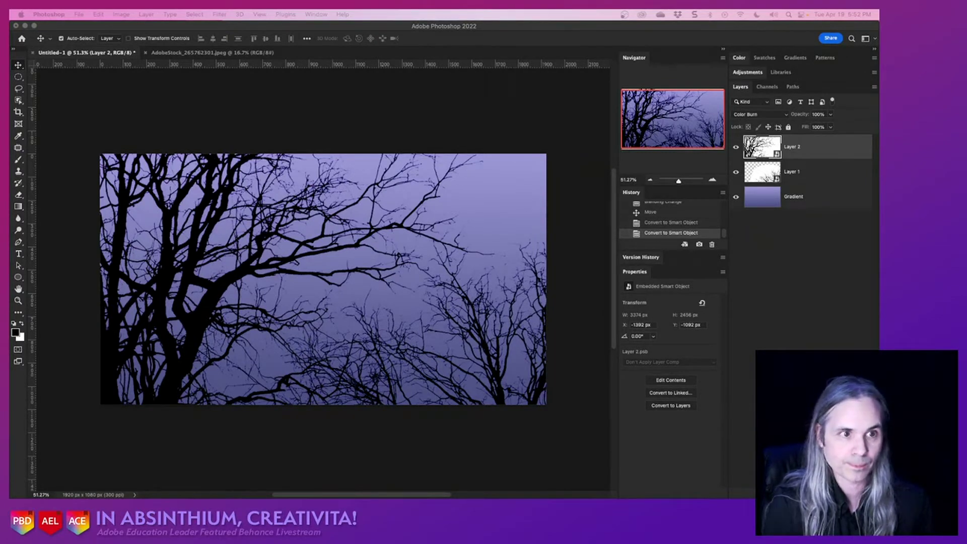
Apply a Gaussian Blur smart filter with a radius of 12.0 pixels to Layer 2, the large foreground tree.
left_click(765, 156)
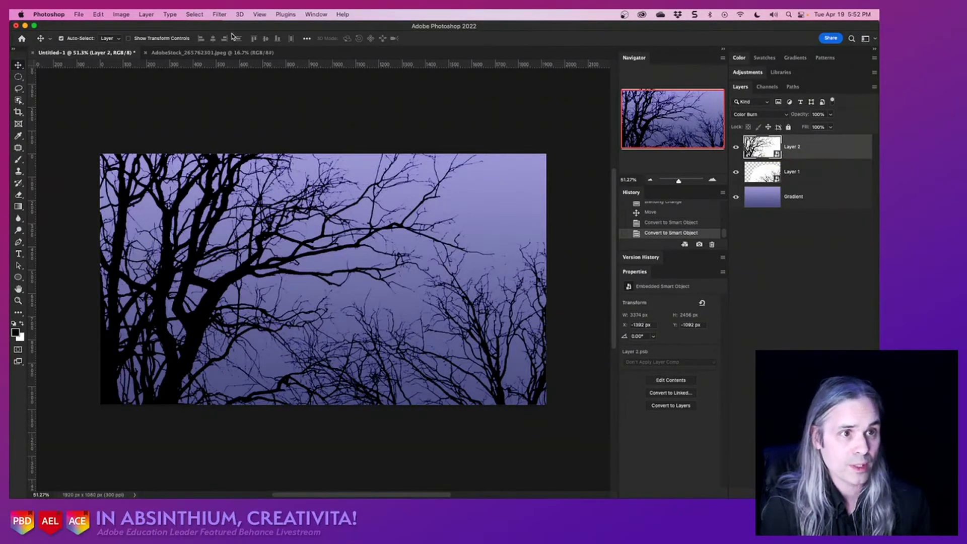
left_click(221, 16)
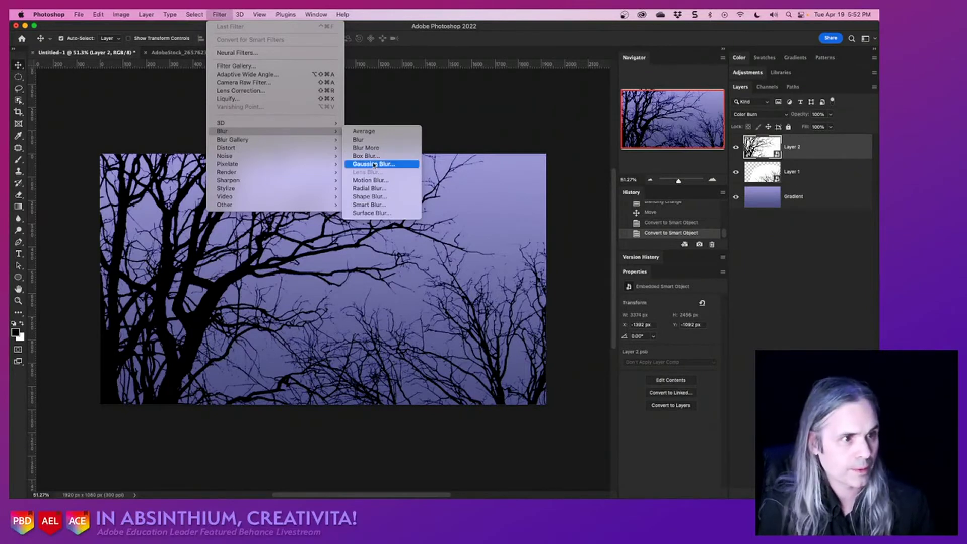
left_click(374, 163)
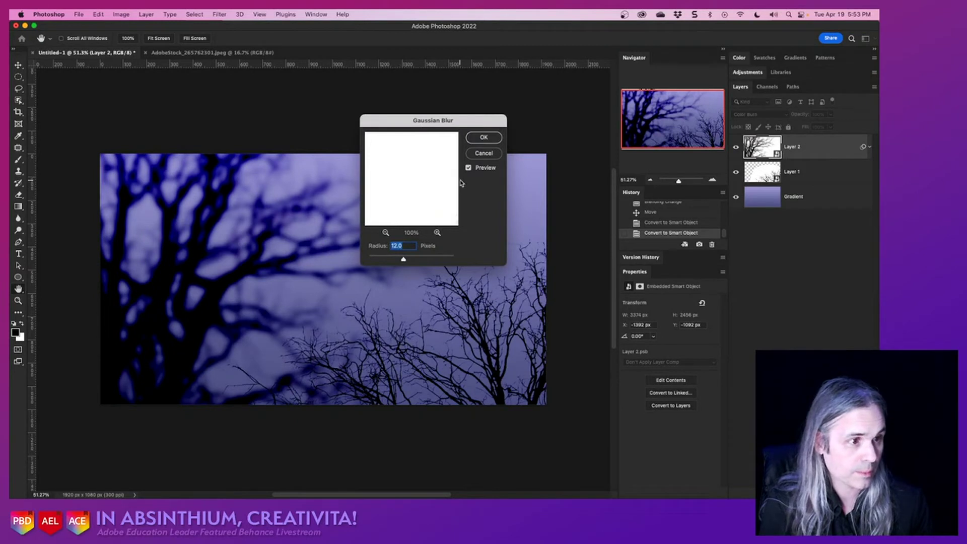
left_click(484, 137)
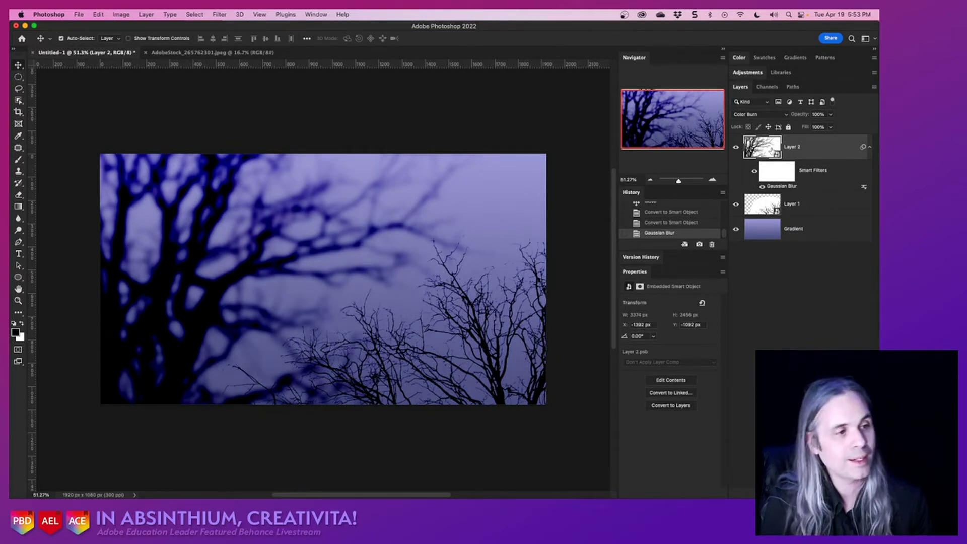
Select Layer 1 and compare the foreground tree with Layer 2's Gaussian Blur smart filter off and on.
left_click(776, 205)
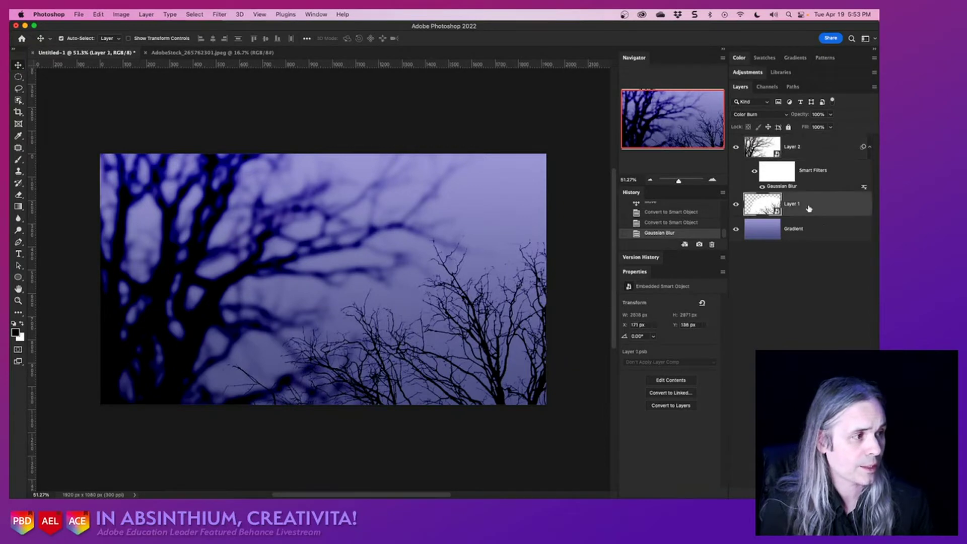
left_click(763, 186)
left_click(763, 187)
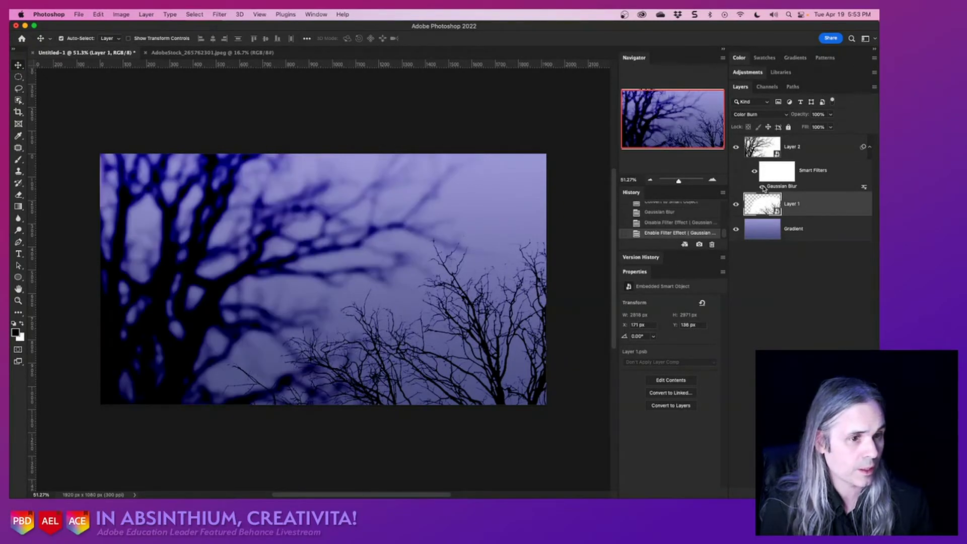
left_click(762, 187)
left_click(763, 186)
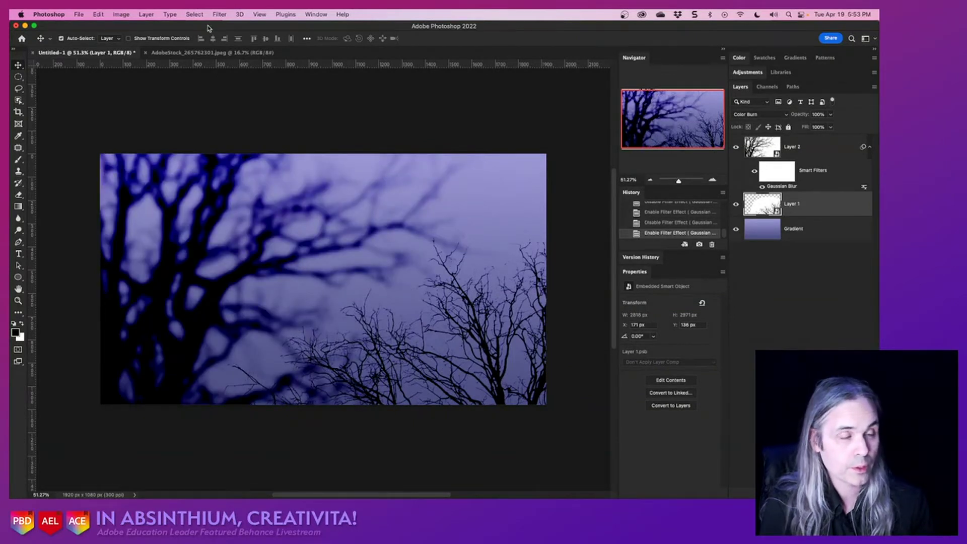
left_click(220, 14)
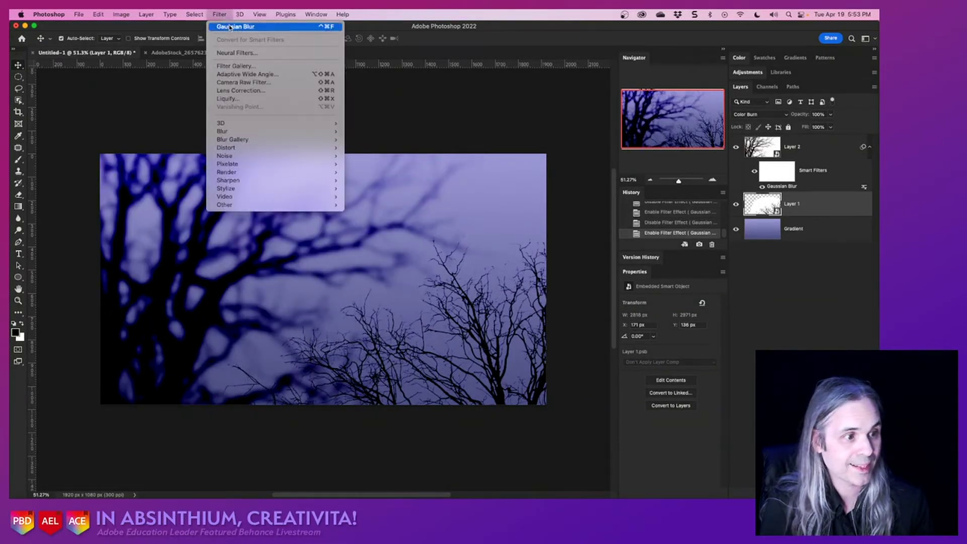
left_click(229, 27)
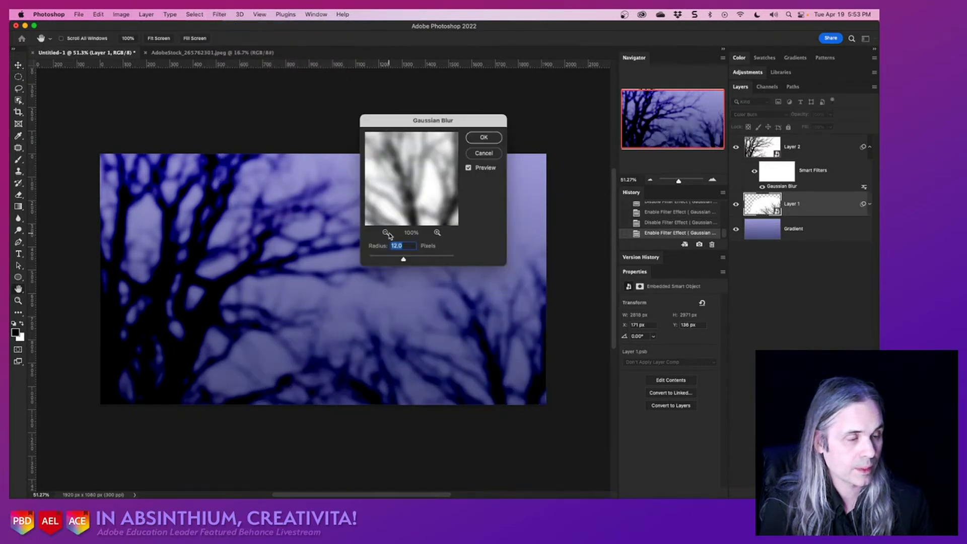
left_click(484, 153)
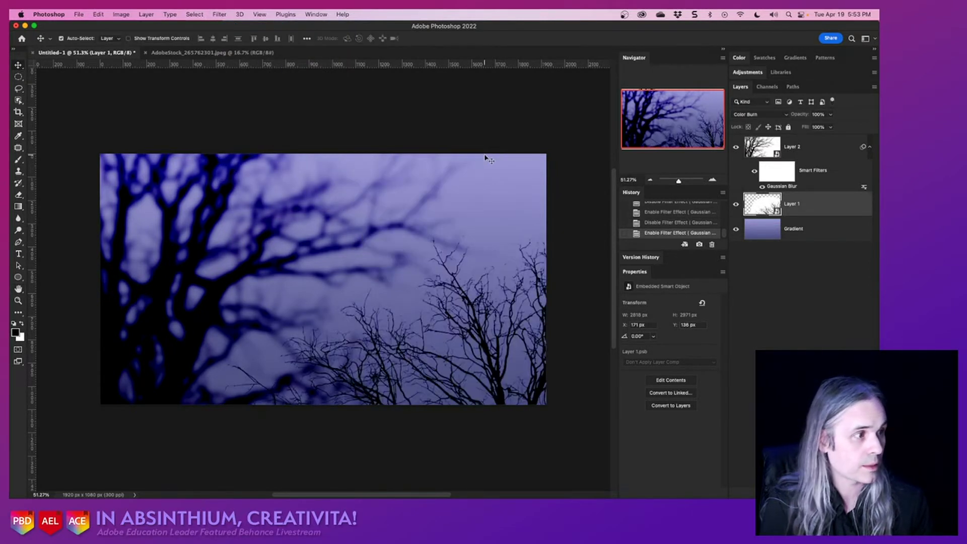
Apply a Gaussian Blur smart filter with a radius of 12.0 pixels to Layer 1, the background tree.
left_click(227, 15)
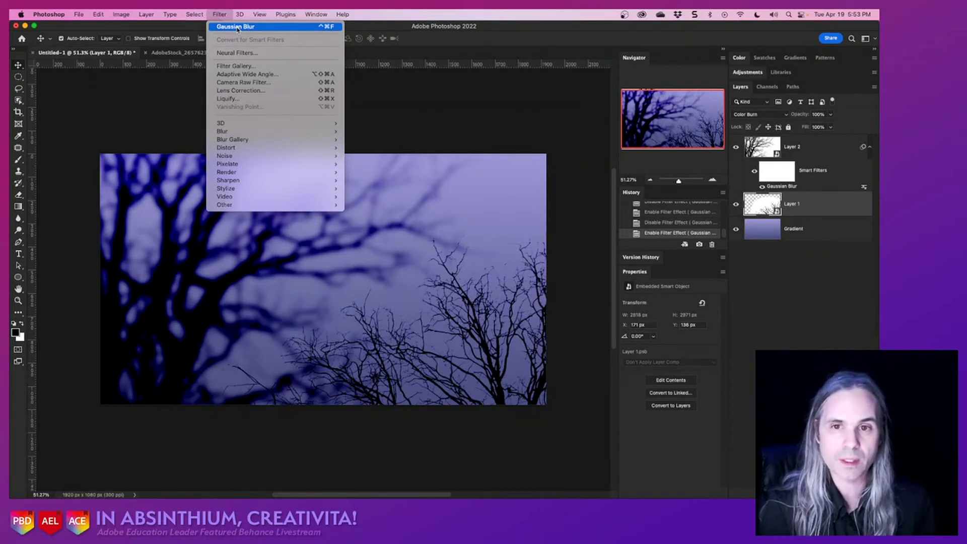
left_click(267, 28)
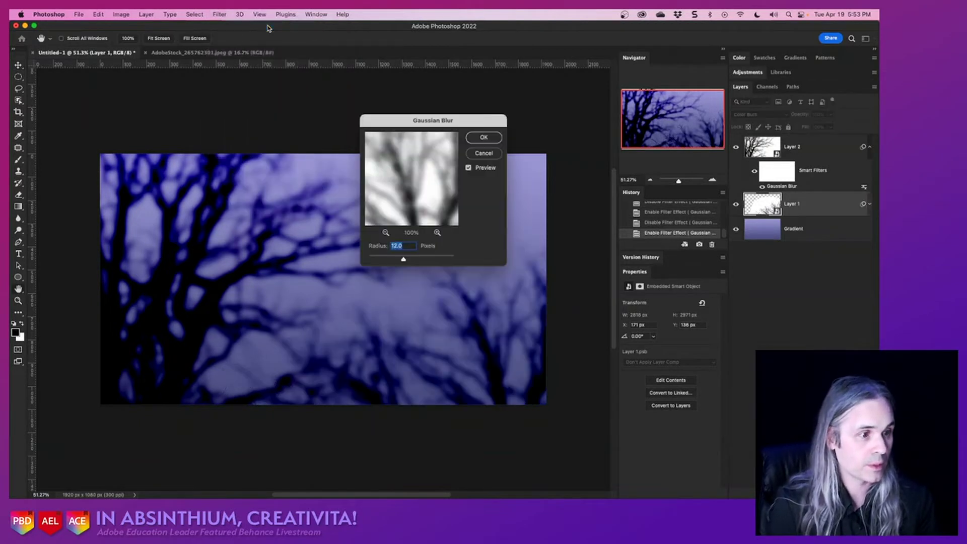
left_click(488, 140)
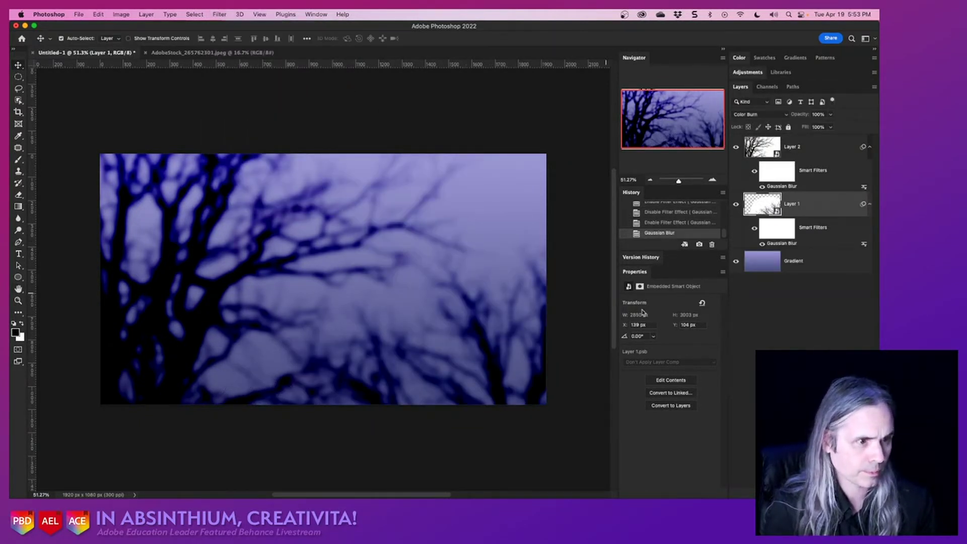
Try lowering Layer 1's opacity to about 43%, and restore it to 100%.
key("super+s")
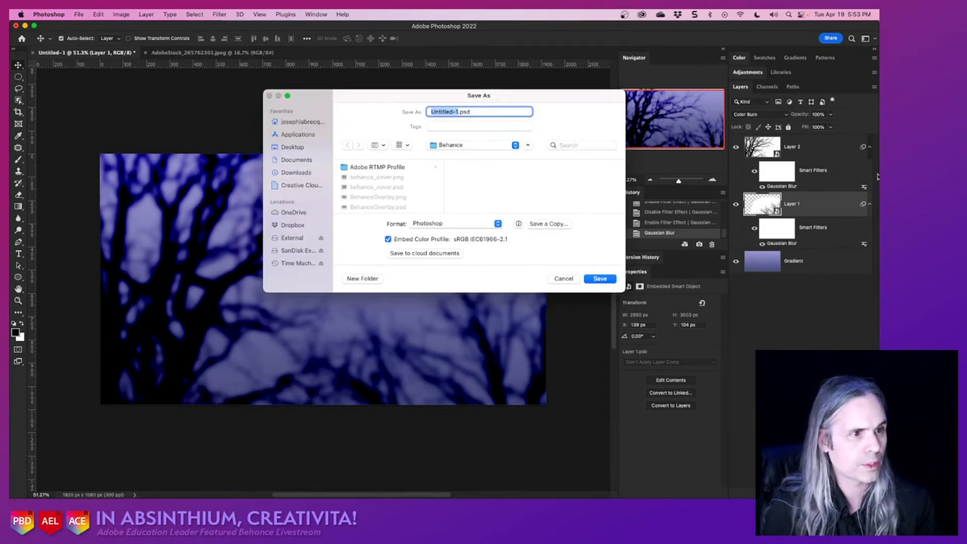
left_click(564, 278)
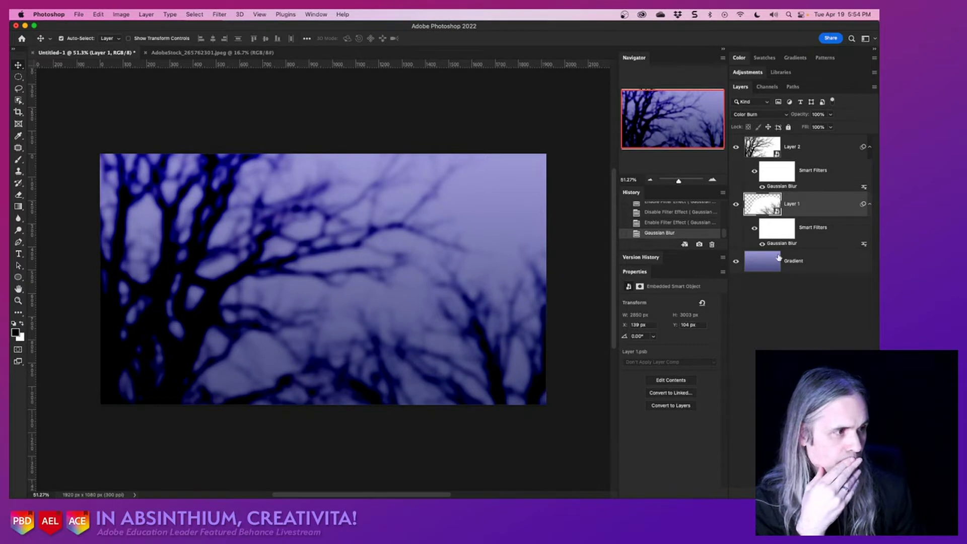
left_click(830, 116)
left_click_drag(830, 125, 808, 130)
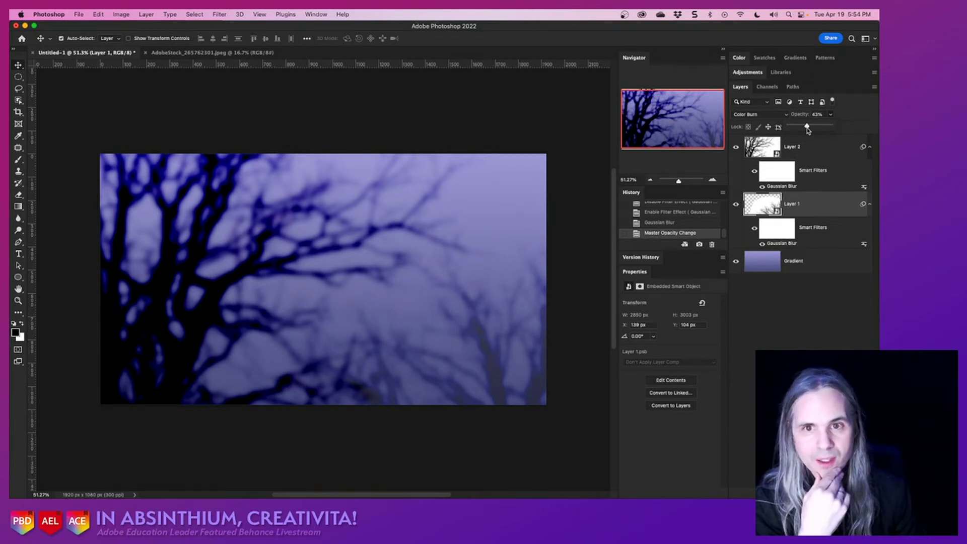
left_click_drag(808, 130, 879, 146)
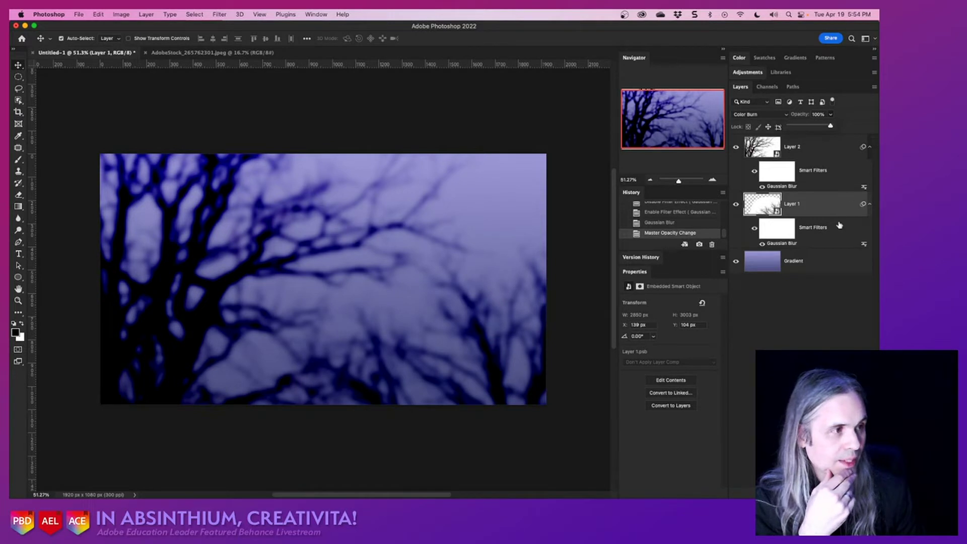
Add a new empty layer directly above Layer 2.
left_click(806, 266)
left_click(835, 158)
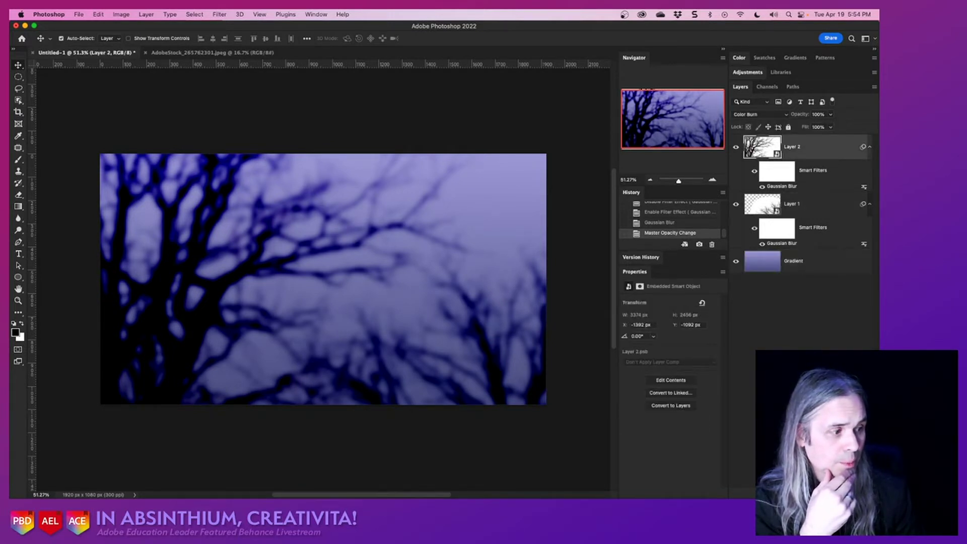
key("alt+shift+super+n")
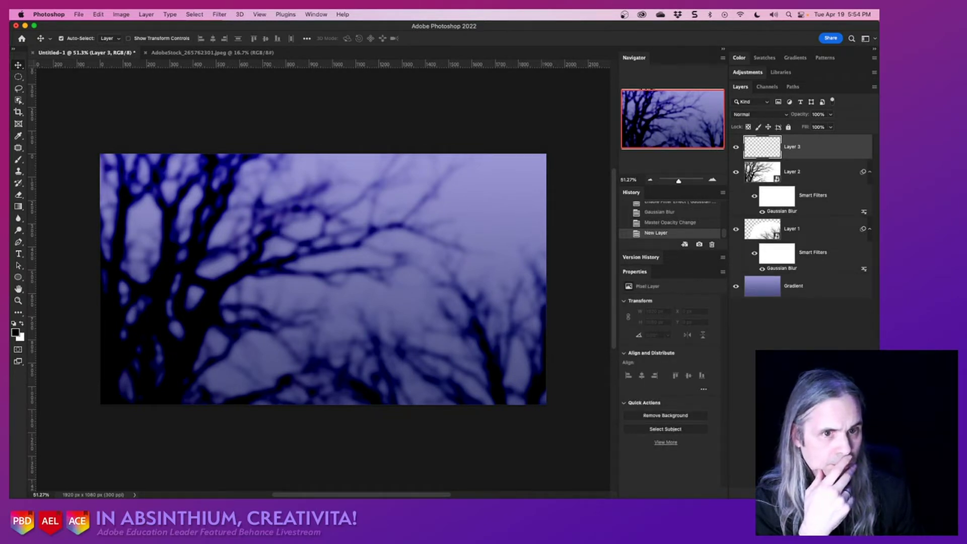
Fill Layer 3 with a dark blue preset gradient from the canvas's lower-left to upper-right, and set its blend mode to Linear Light.
left_click(18, 207)
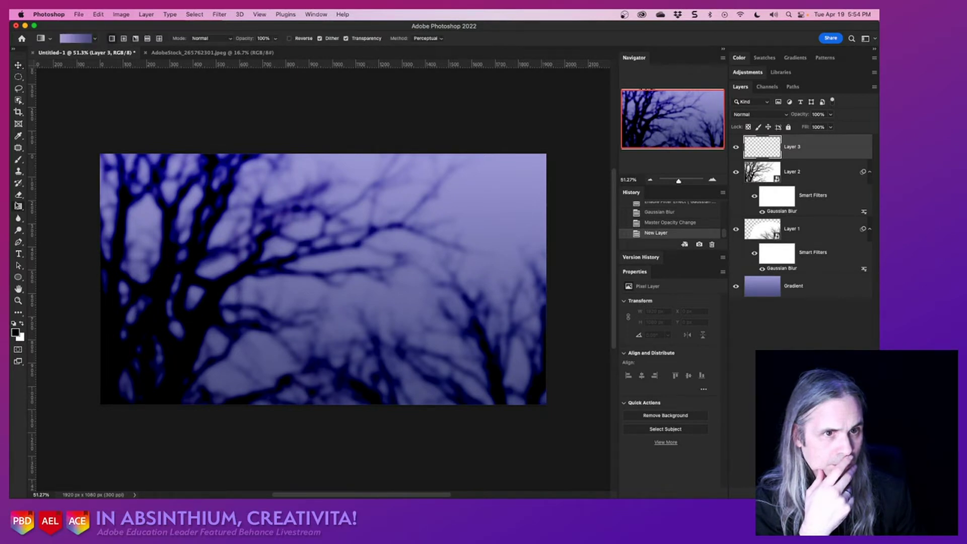
left_click(95, 38)
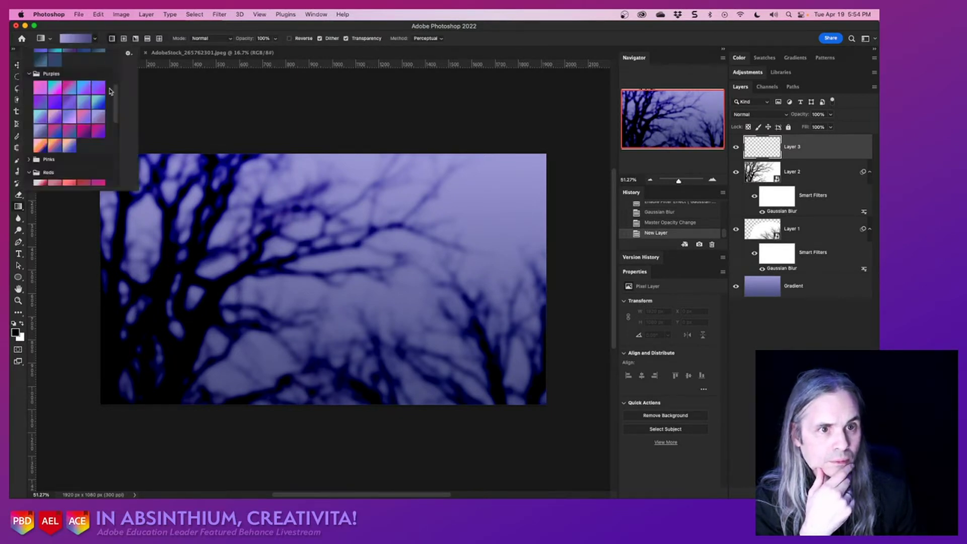
left_click_drag(115, 108, 124, 83)
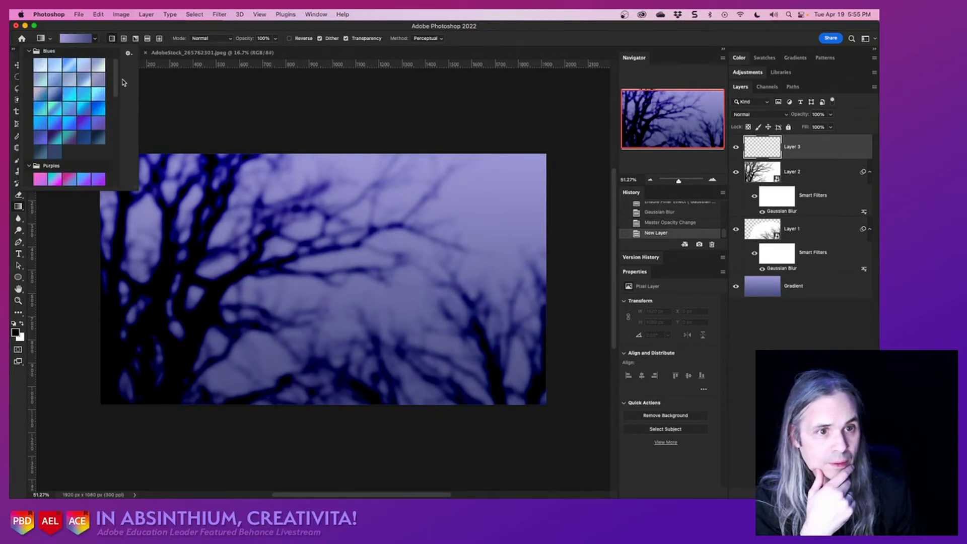
left_click(97, 137)
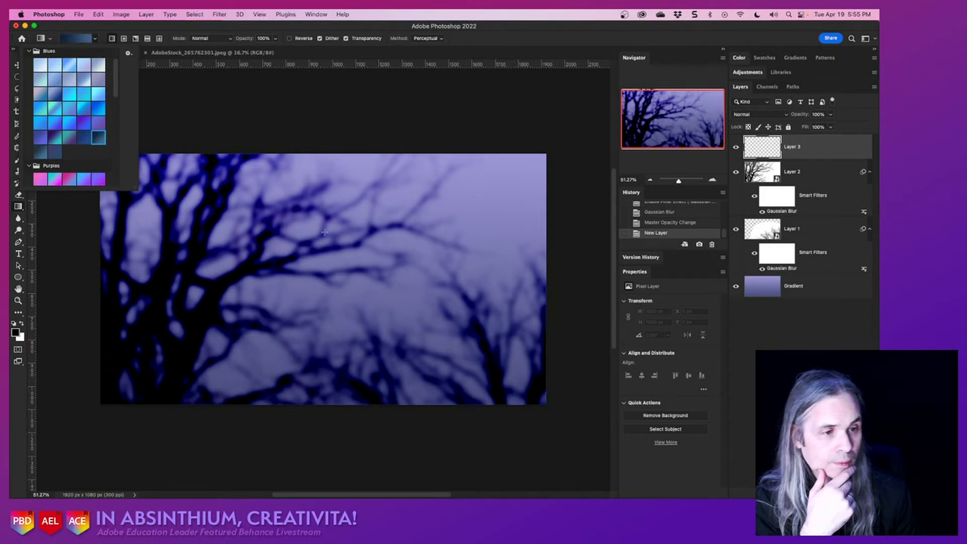
left_click(131, 391)
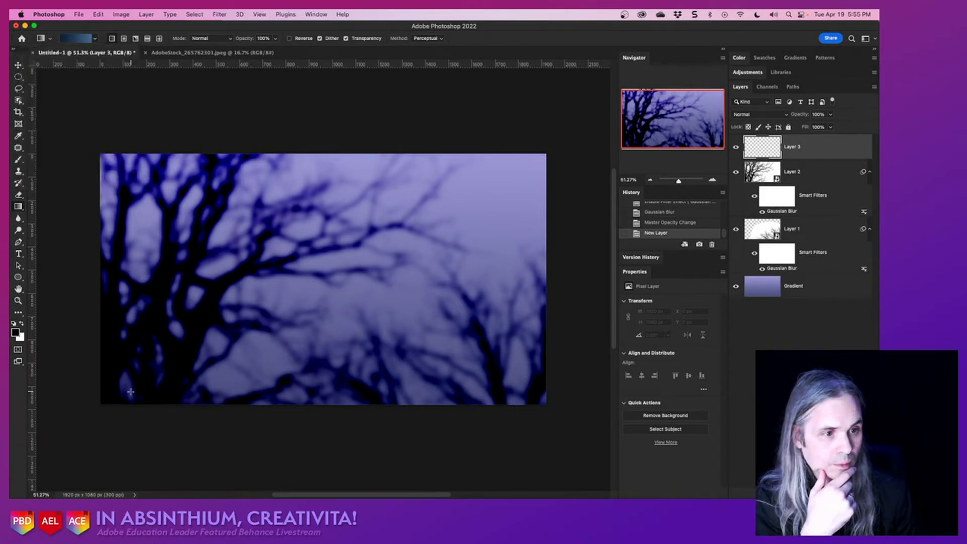
left_click_drag(130, 392, 453, 132)
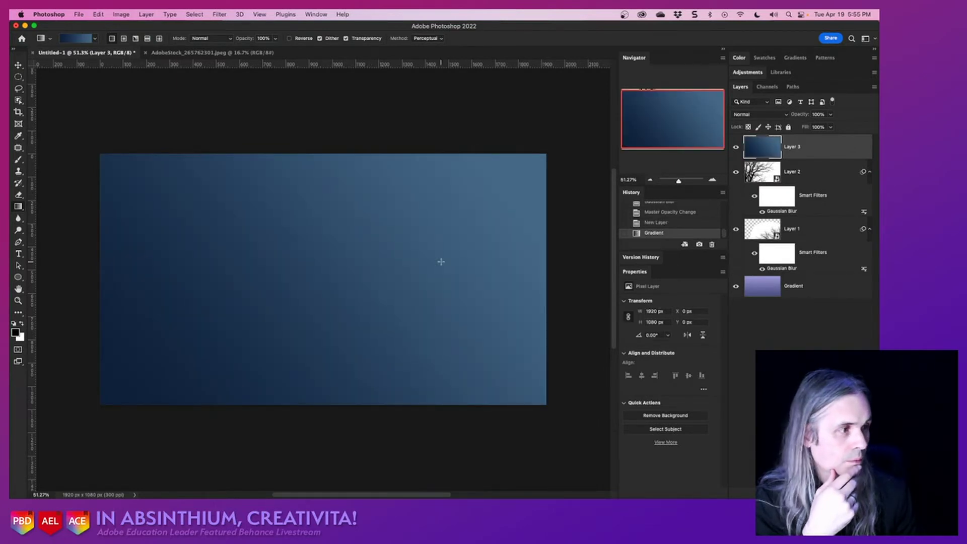
left_click(783, 115)
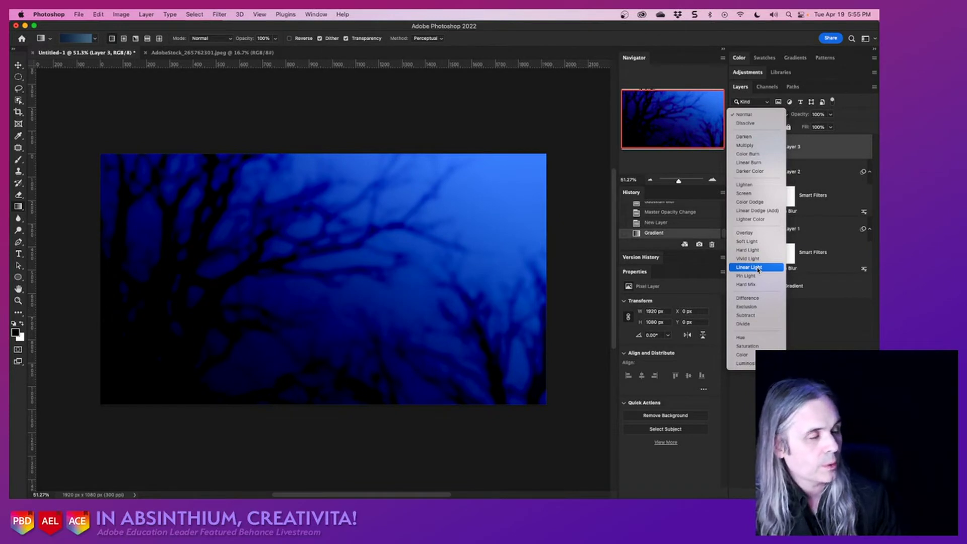
left_click(759, 269)
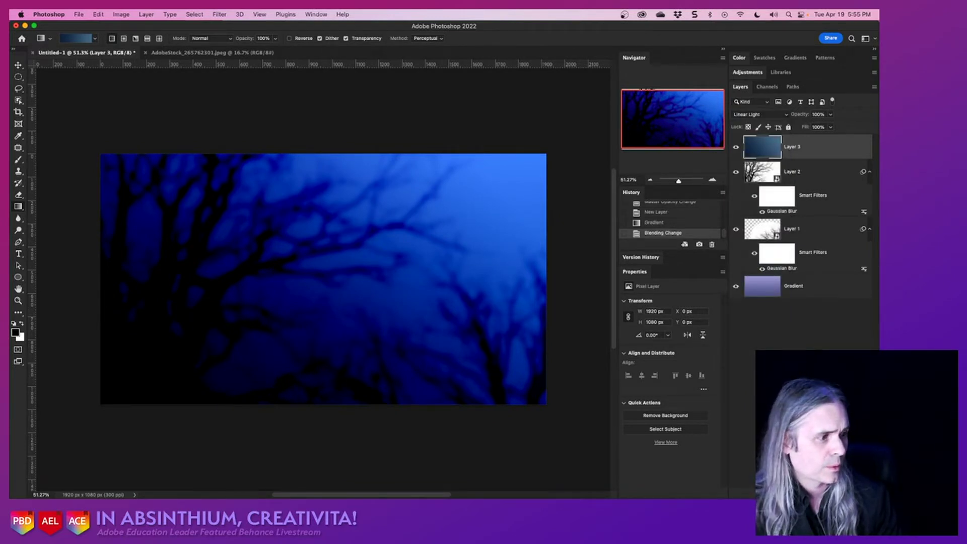
Add a new empty layer above Layer 3 and a Hue/Saturation adjustment layer on top of it.
key("super+shift+alt+n")
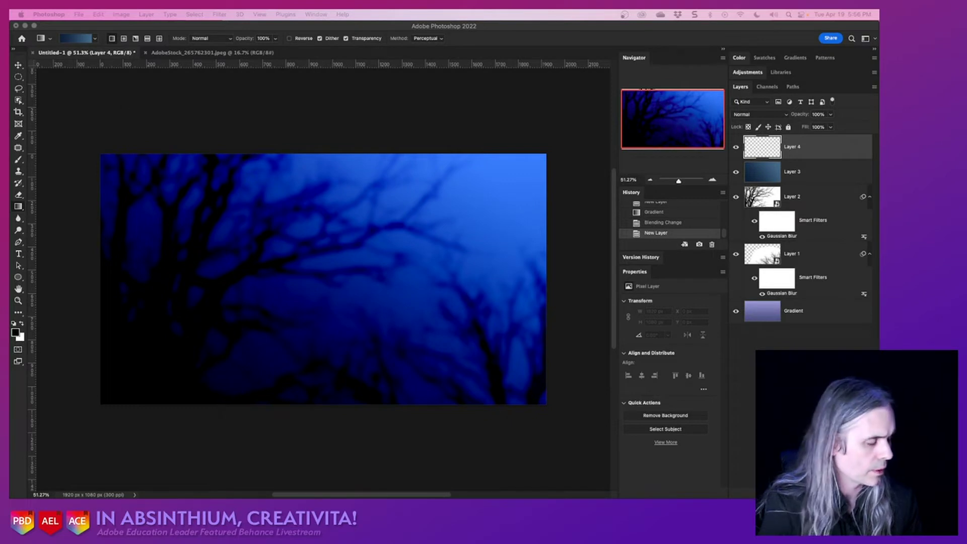
left_click(813, 489)
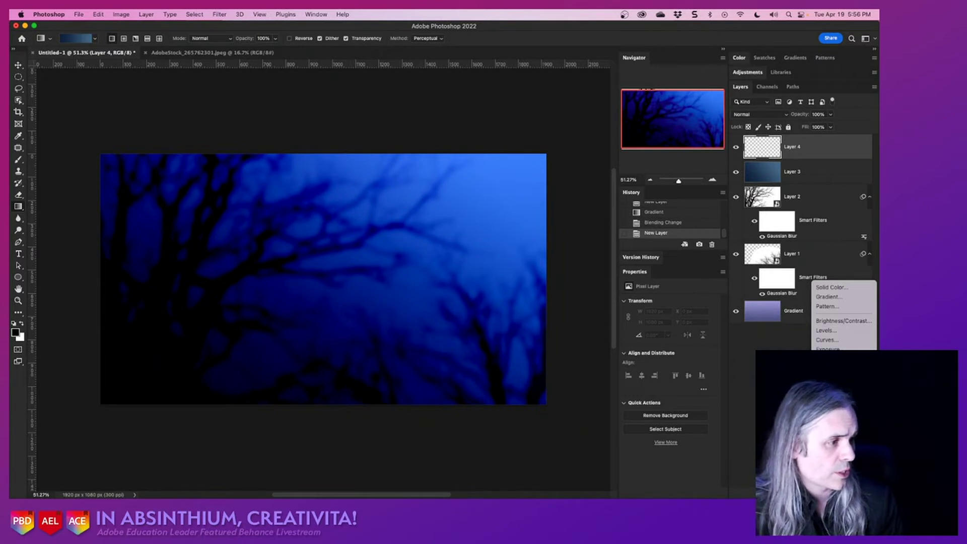
left_click(839, 374)
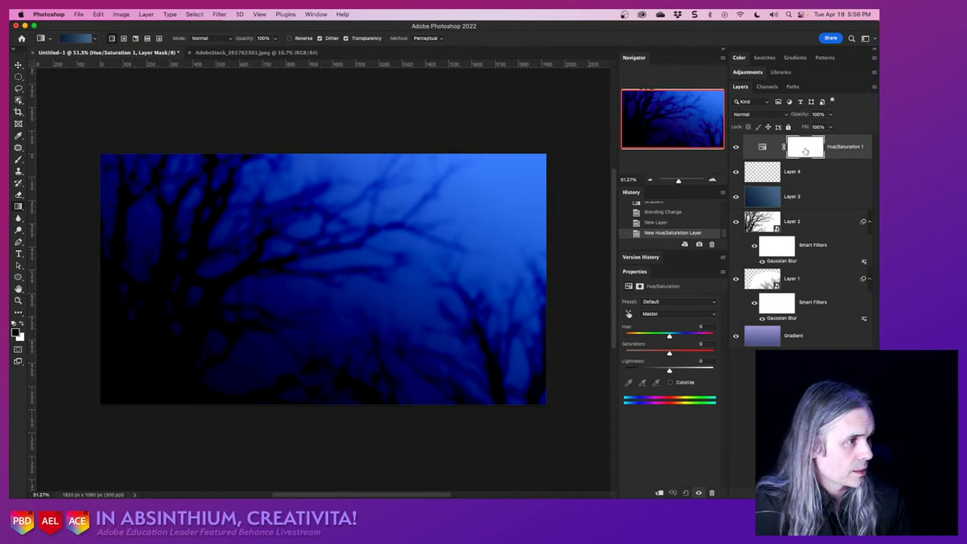
mouse_move(805, 151)
left_mouse_down()
mouse_move(800, 179)
mouse_move(805, 149)
left_mouse_up()
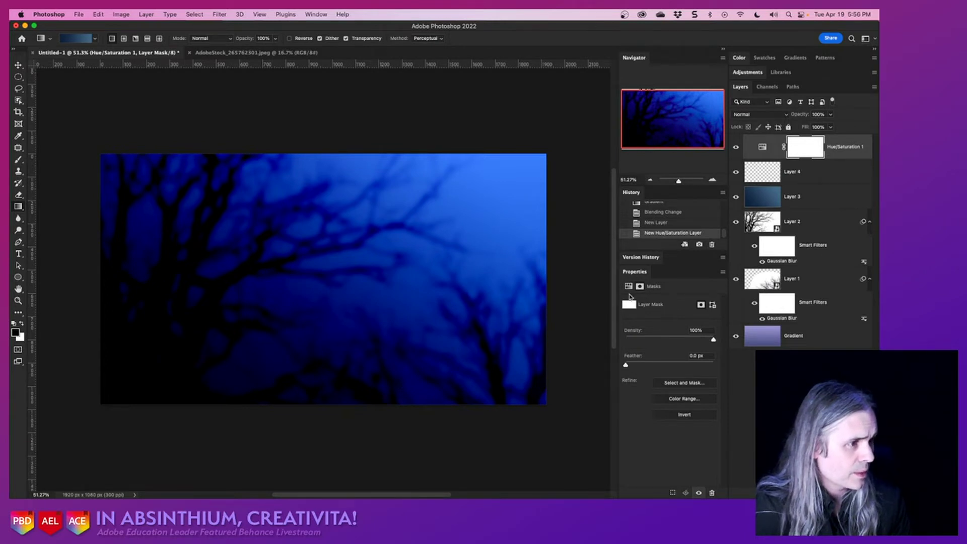
left_click(762, 147)
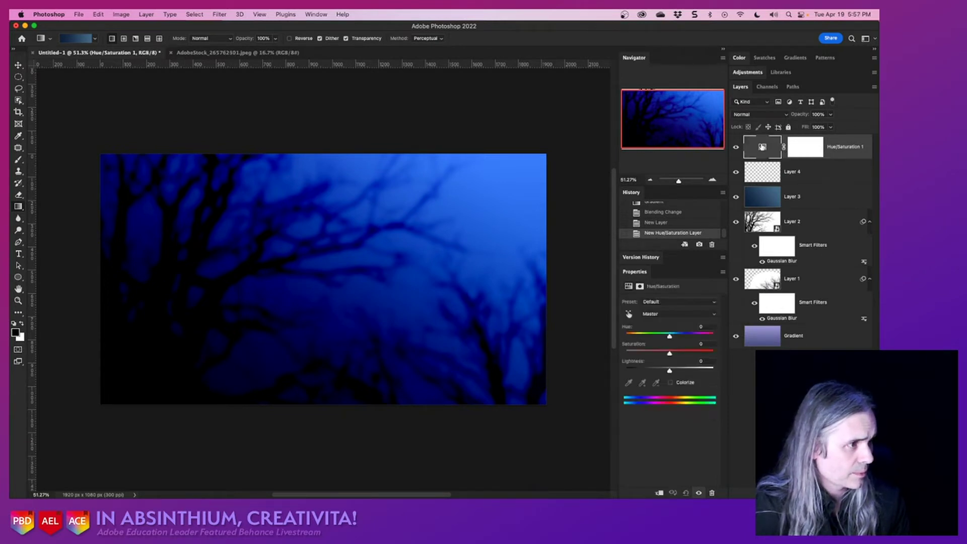
Try the Sepia, Strong Saturation, Old Style and Cyanotype presets on the Hue/Saturation adjustment, and return it to Default.
left_click(652, 304)
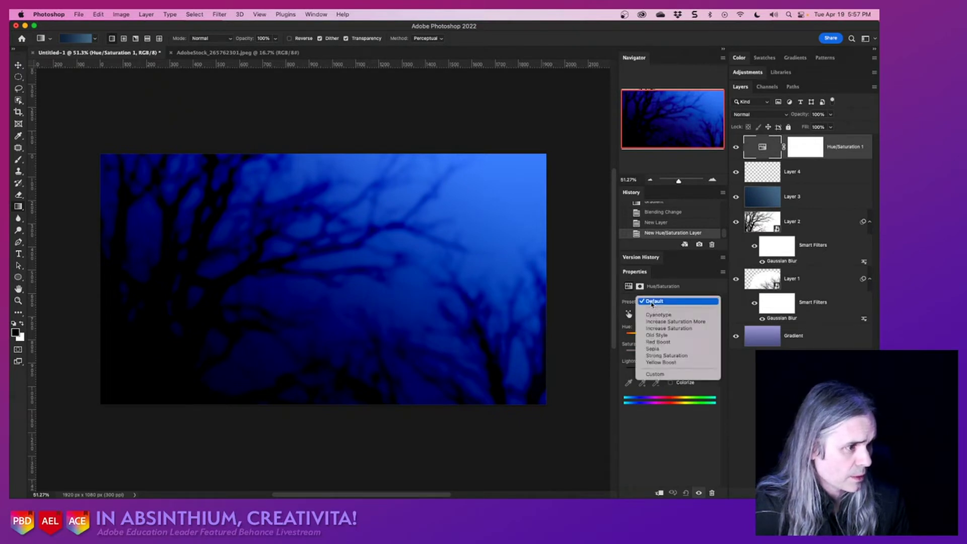
left_click(662, 349)
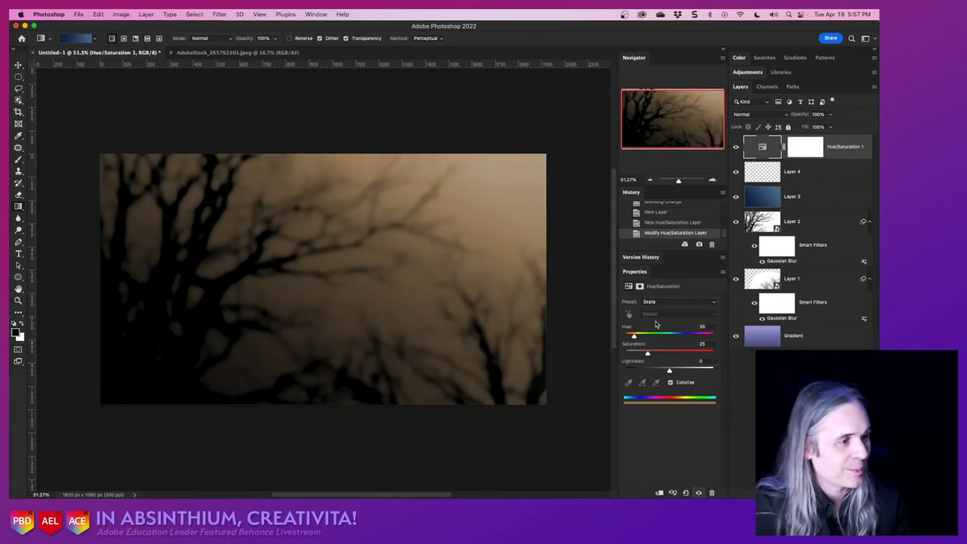
left_click(662, 302)
left_click(664, 307)
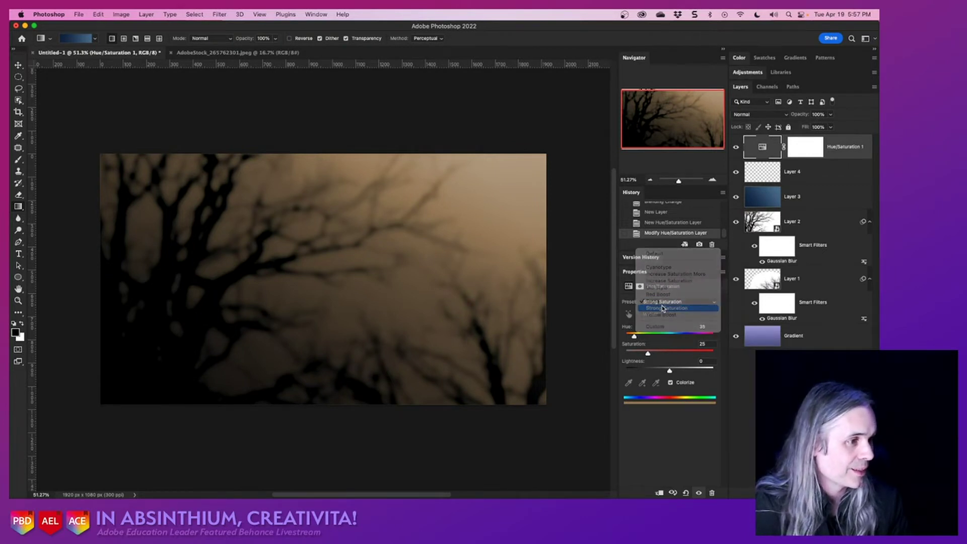
left_click(671, 302)
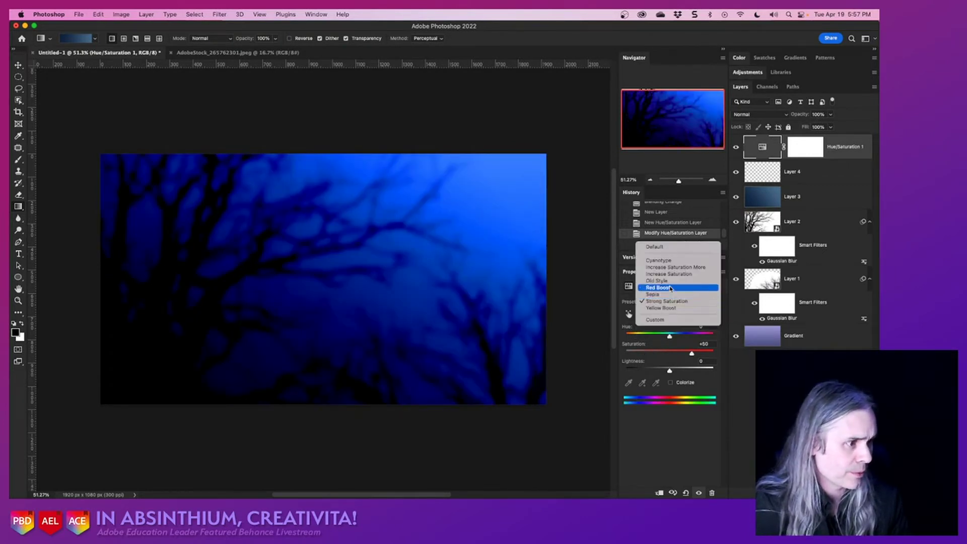
left_click(670, 281)
left_click(671, 302)
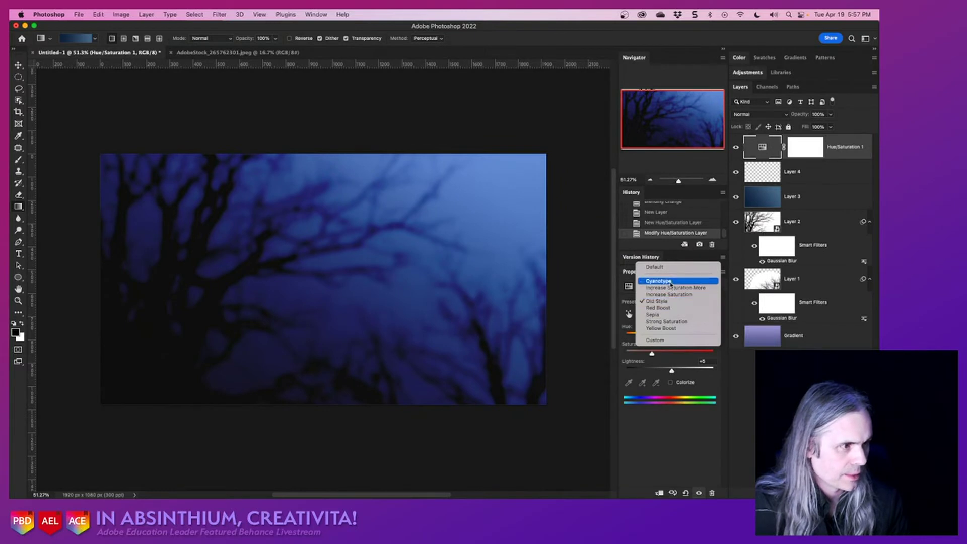
left_click(673, 282)
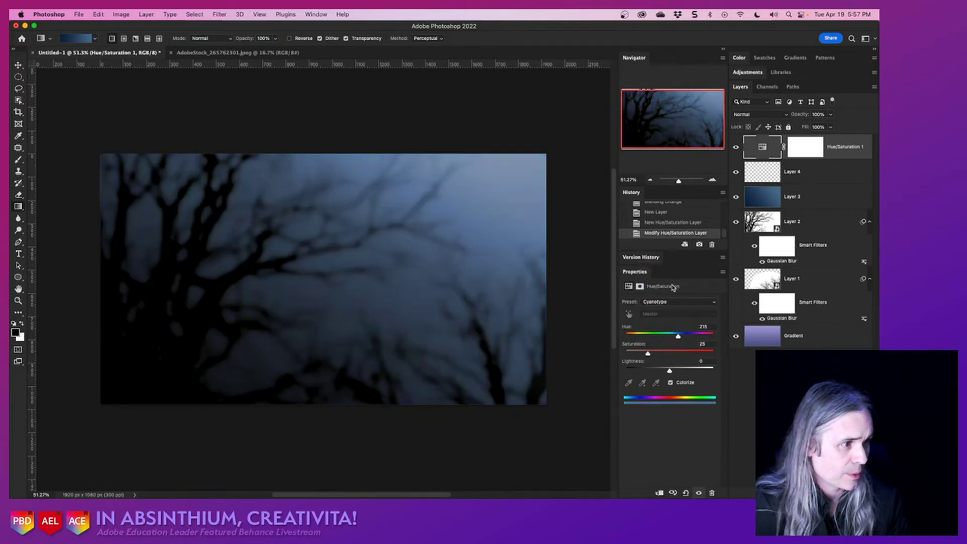
left_click(673, 302)
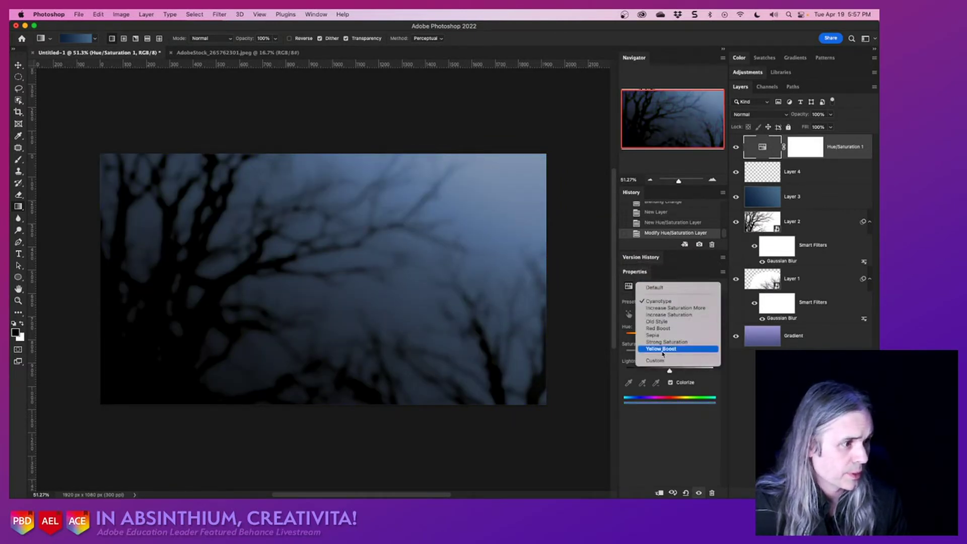
left_click(668, 288)
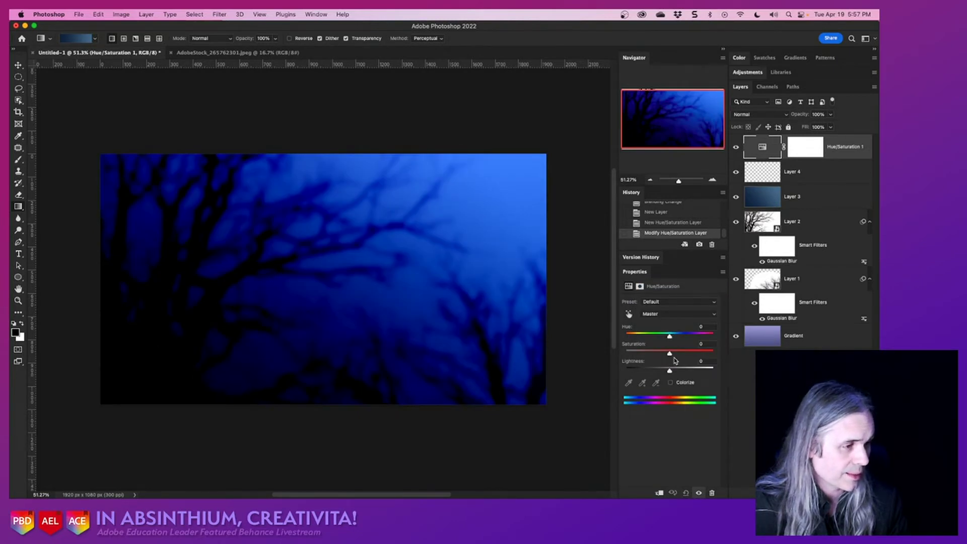
Turn on Colorize for the Hue/Saturation adjustment, comparing the image with and without it.
left_click(671, 383)
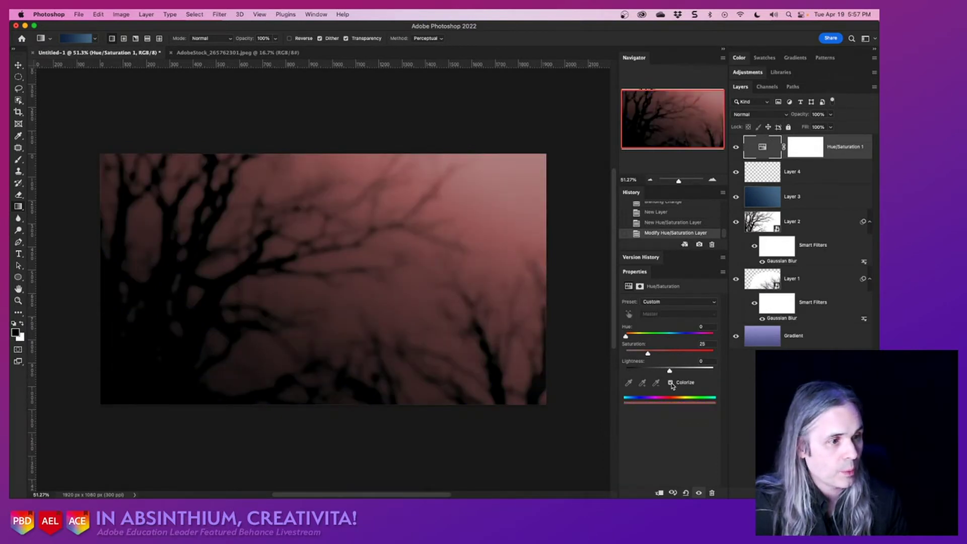
left_click(670, 383)
left_click(671, 383)
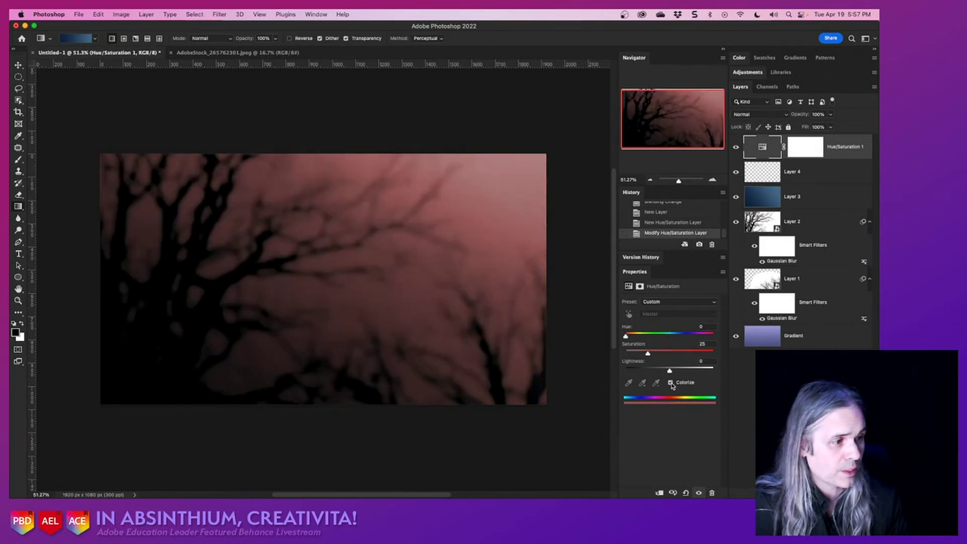
left_click(671, 384)
left_click(671, 383)
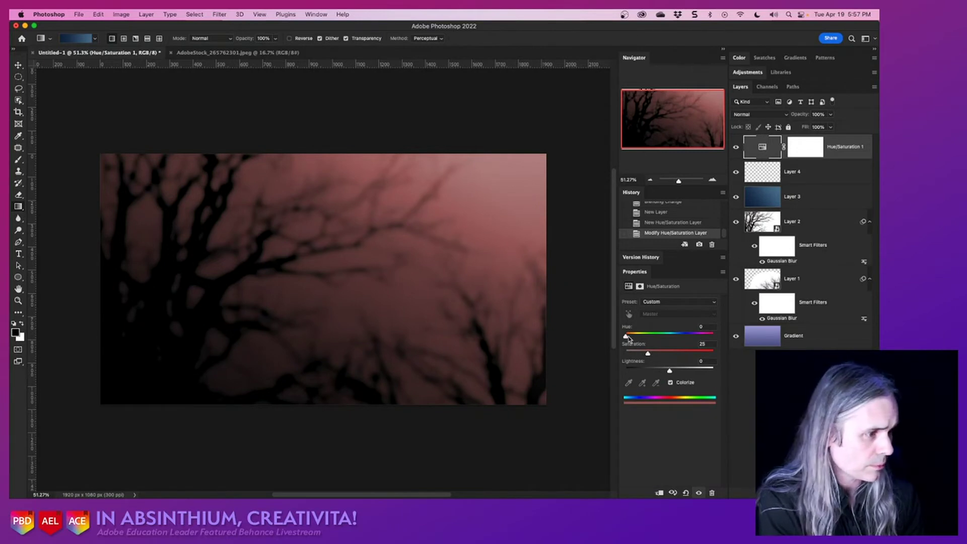
Tint the image red by setting the colorized adjustment's hue to 9, saturation to 73 and lightness to 0.
mouse_move(626, 337)
left_mouse_down()
mouse_move(657, 356)
mouse_move(684, 356)
mouse_move(628, 337)
mouse_move(720, 343)
mouse_move(627, 334)
left_mouse_up()
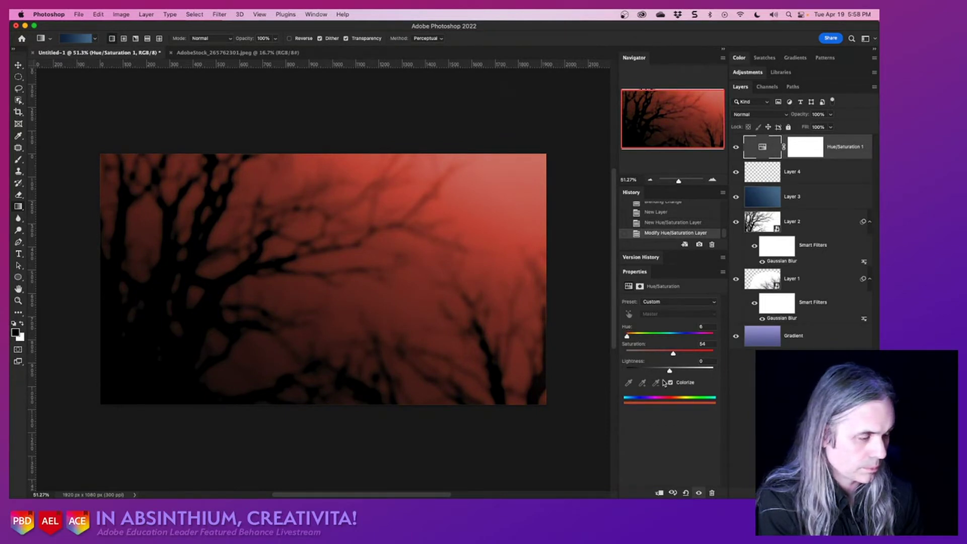
mouse_move(670, 372)
left_mouse_down()
mouse_move(654, 373)
mouse_move(715, 383)
mouse_move(673, 377)
left_mouse_up()
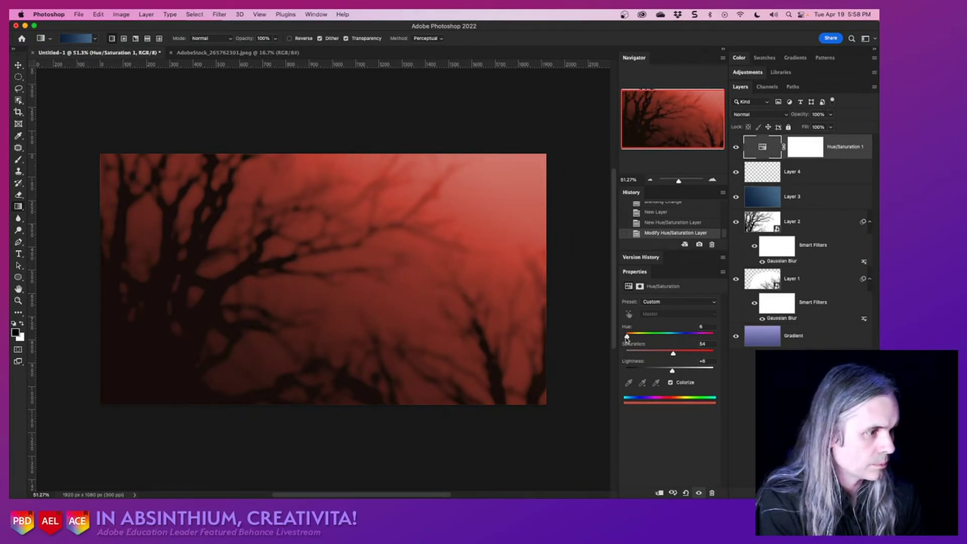
left_click_drag(627, 337, 628, 339)
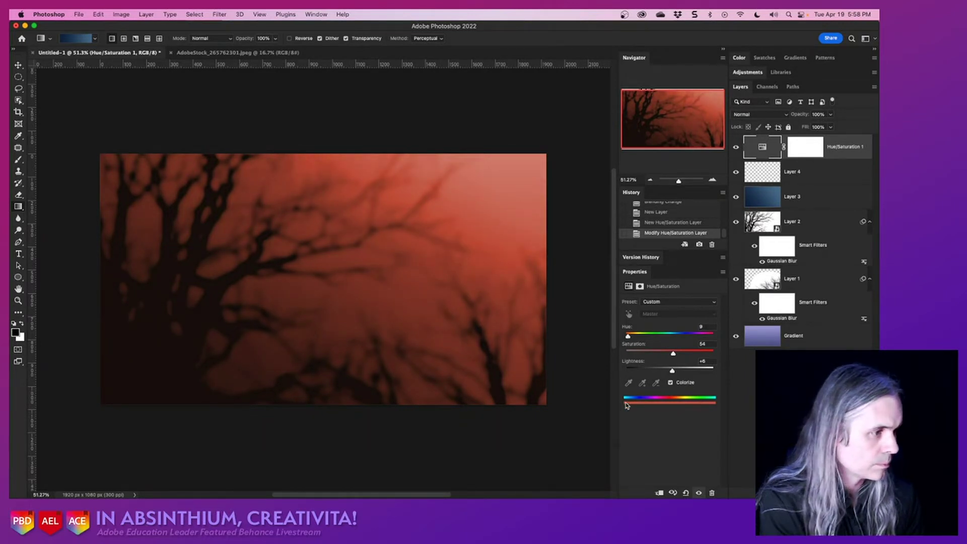
left_click_drag(674, 355, 670, 374)
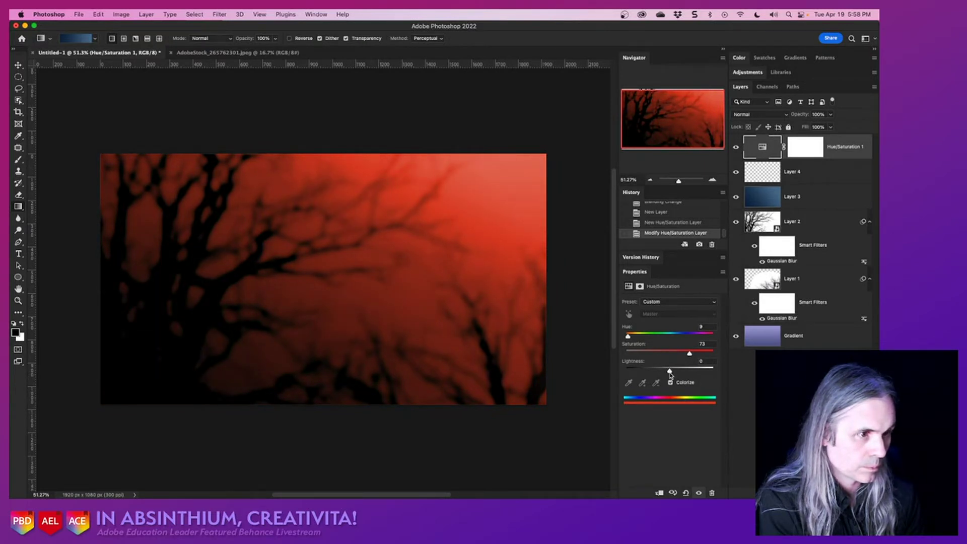
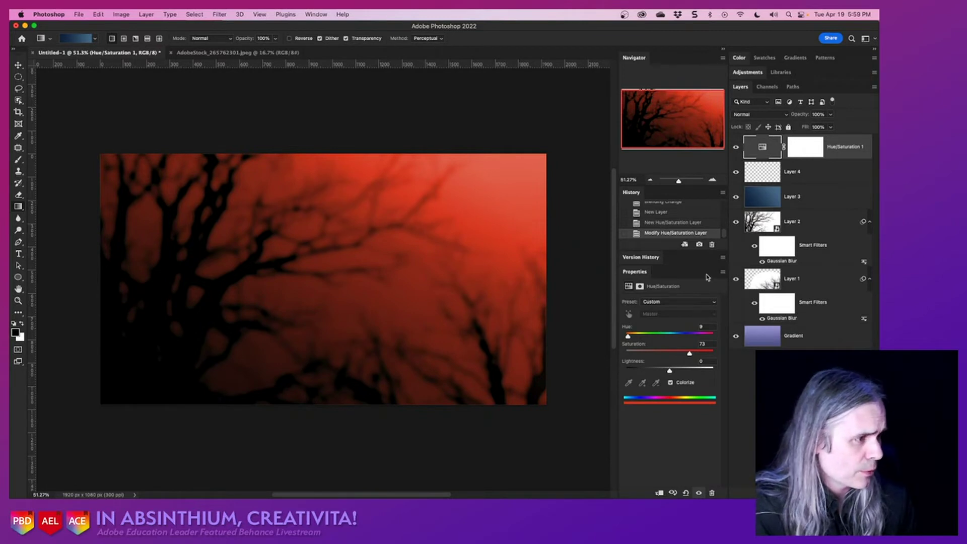
Set the Gaussian Blur smart filter's radius to 9.9 pixels on Layer 2 and 9.1 pixels on Layer 1.
double_click(775, 264)
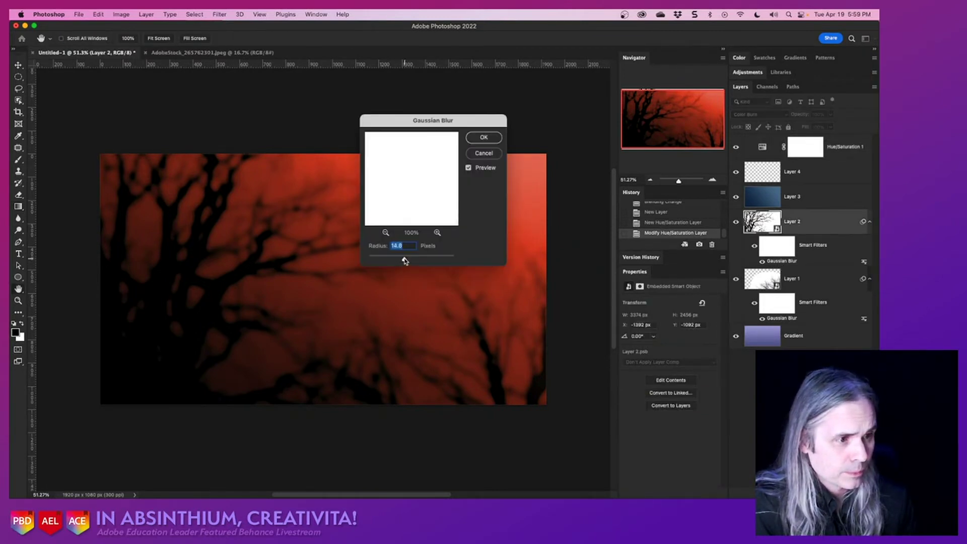
left_click_drag(403, 259, 403, 261)
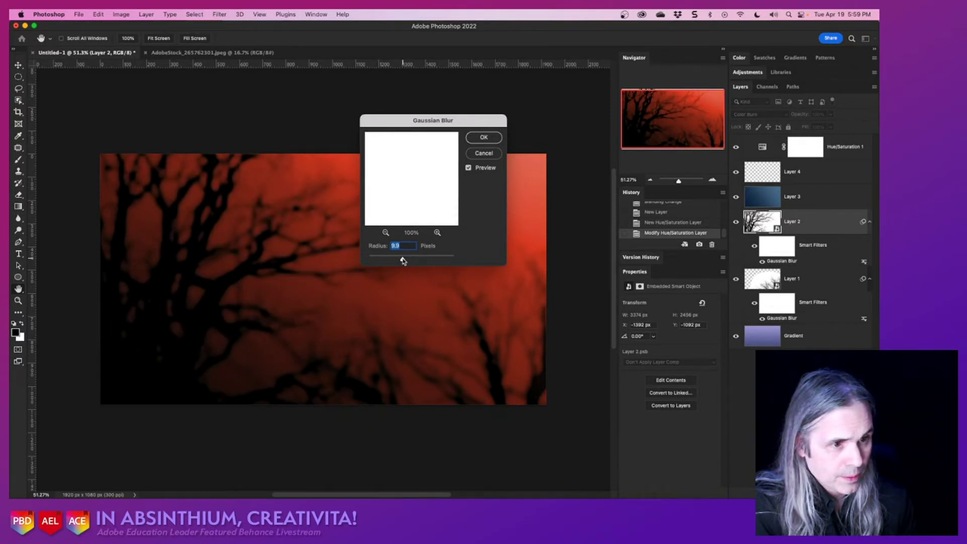
left_click(484, 137)
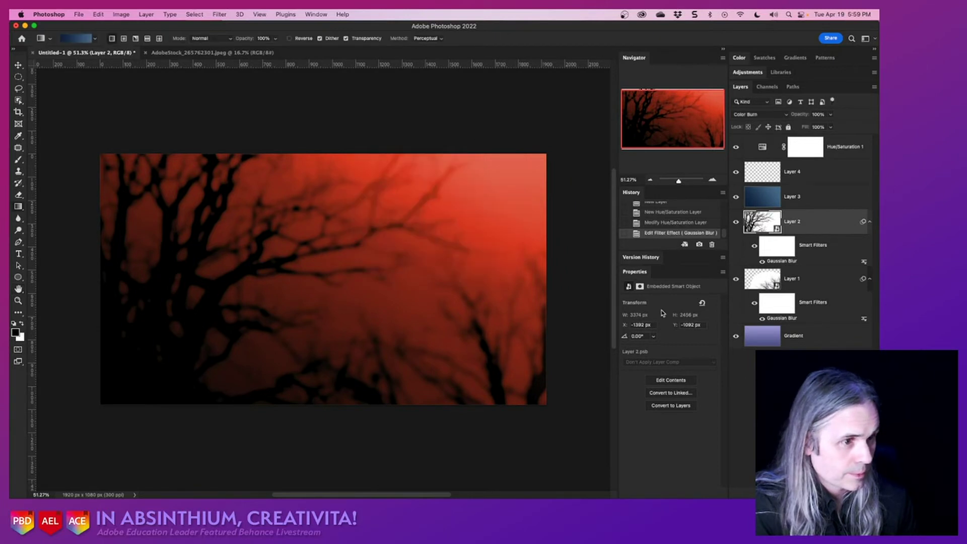
double_click(782, 319)
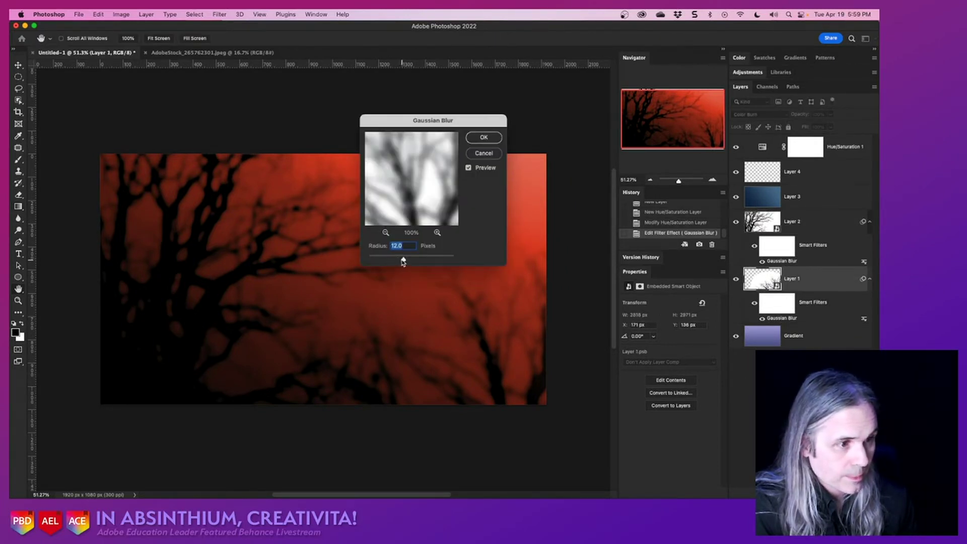
left_click_drag(404, 261, 401, 261)
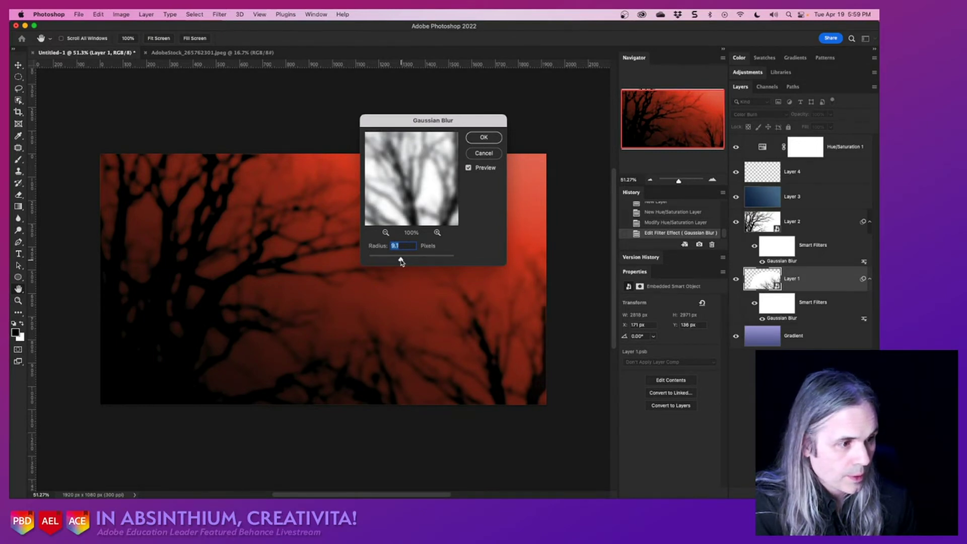
left_click(487, 138)
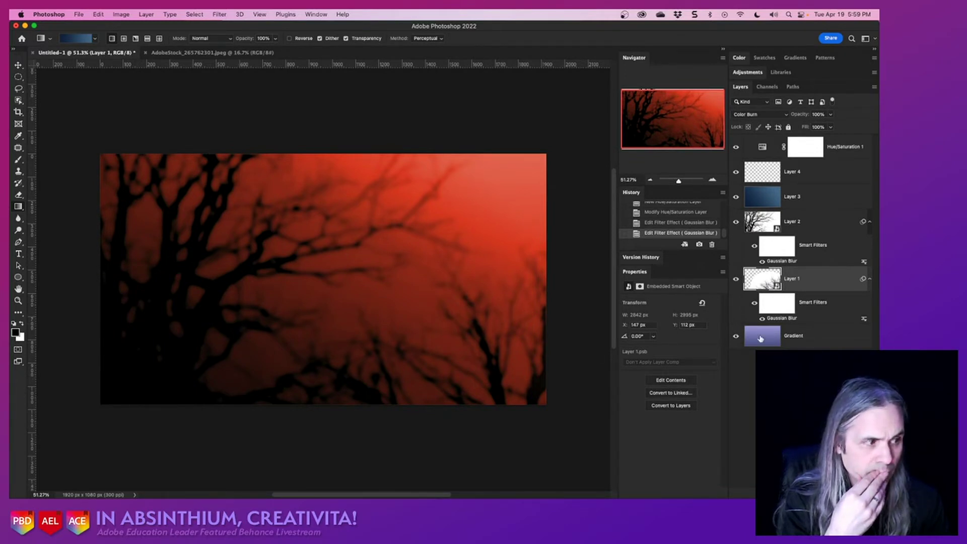
Try flipping the Gradient layer both horizontally and vertically with Free Transform, and bring it back to its original orientation.
left_click(810, 343)
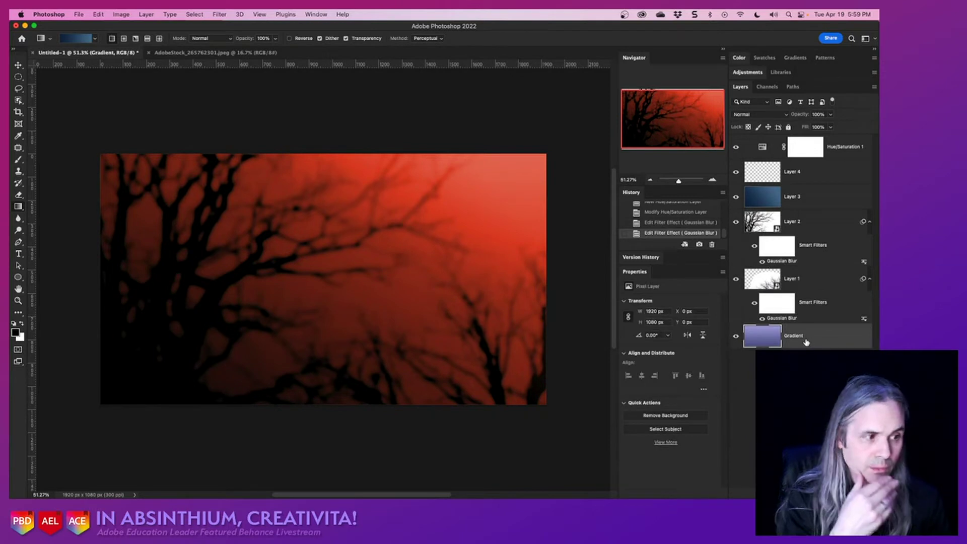
key("super+t")
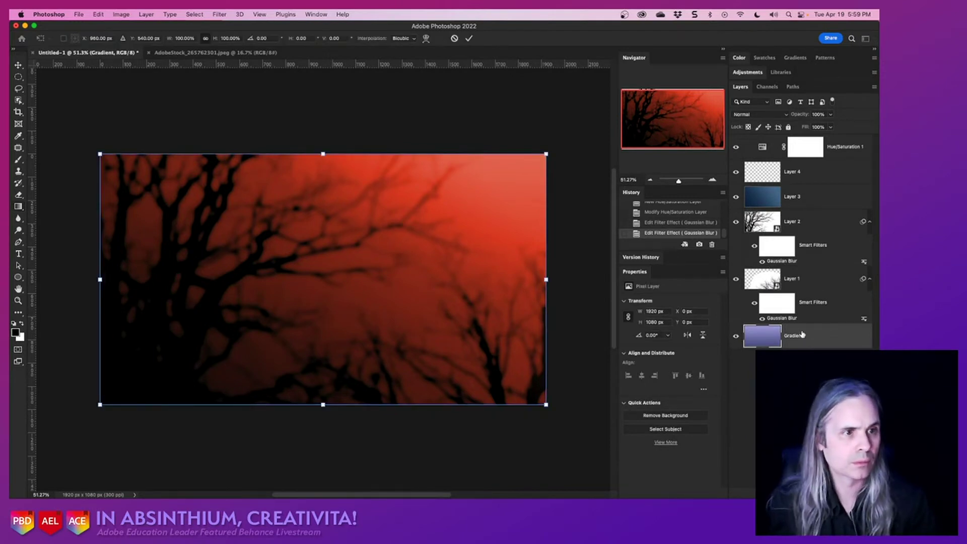
left_click_drag(96, 181, 450, 343)
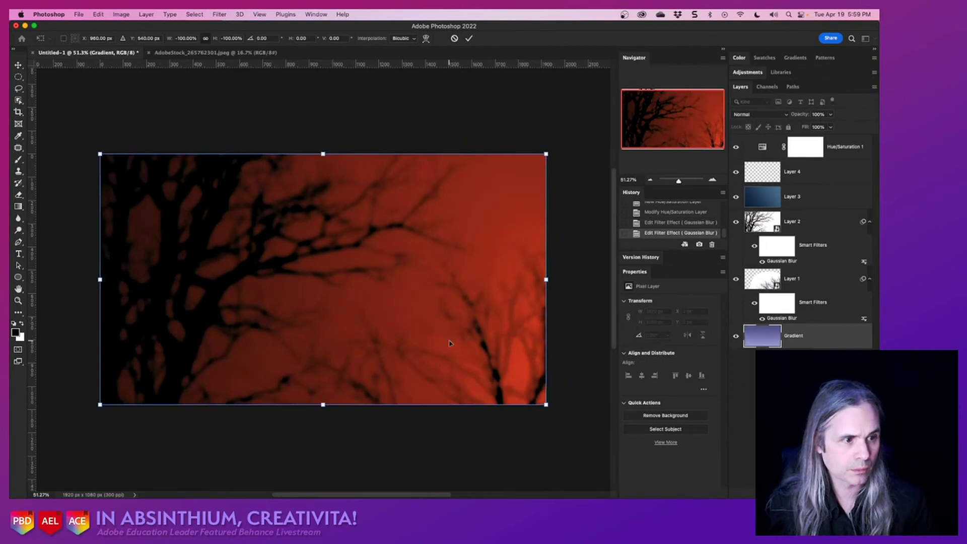
left_click_drag(552, 408, 93, 163)
left_click(19, 65)
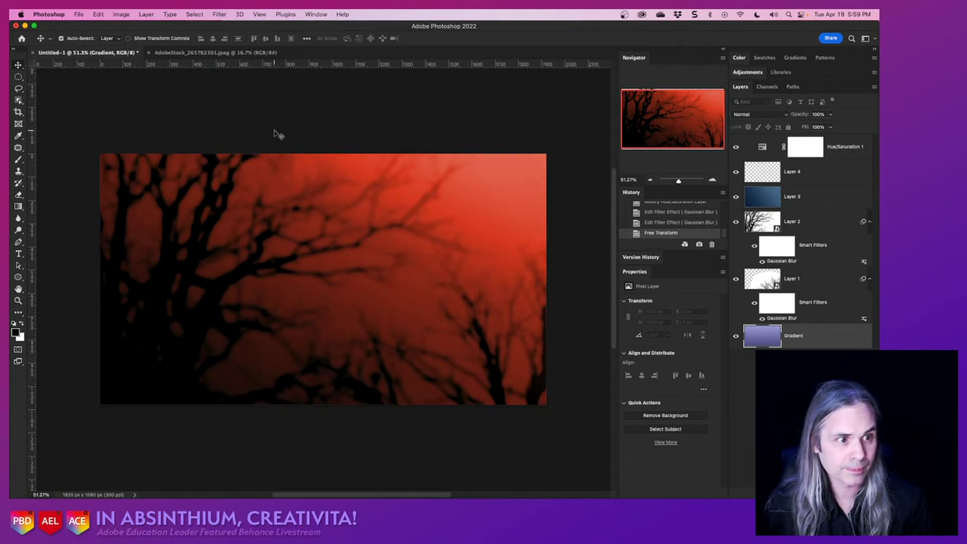
Try reorienting Layer 3's Linear Light gradient with Free Transform, and return it to its original orientation.
left_click(777, 208)
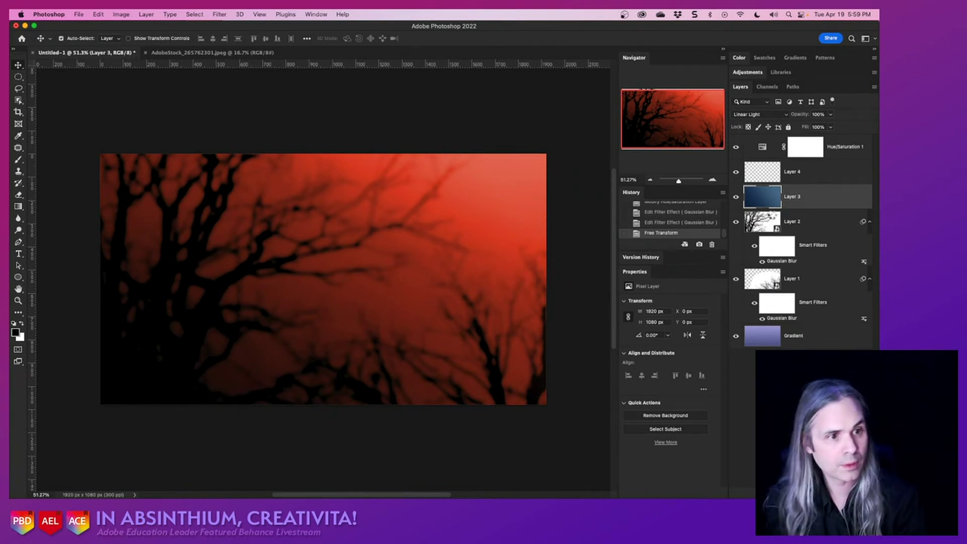
key("t")
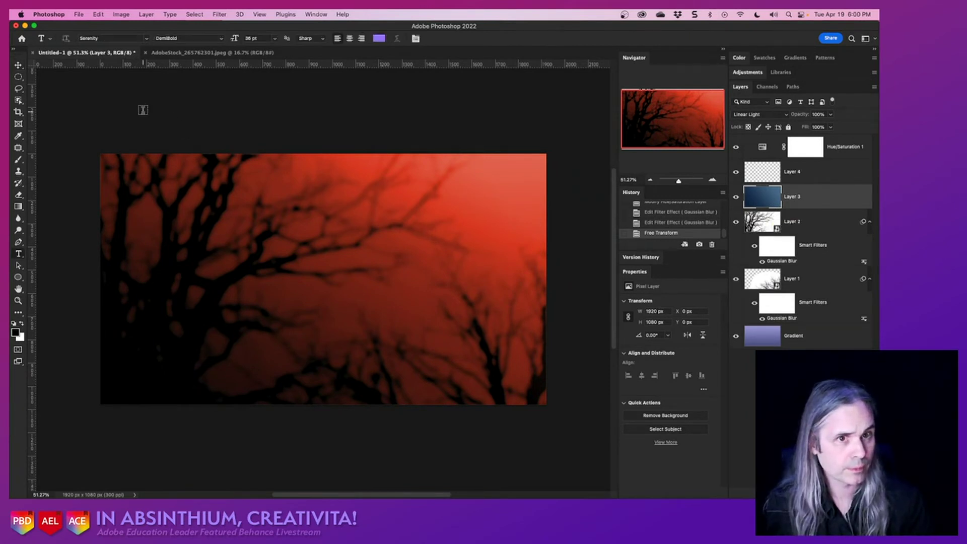
left_click(19, 66)
key("super+t")
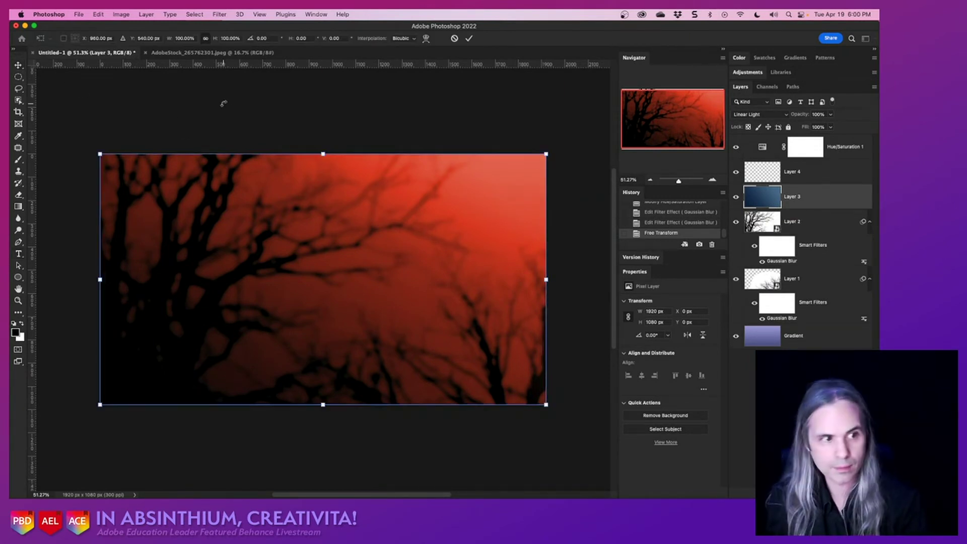
left_click_drag(93, 143, 215, 227)
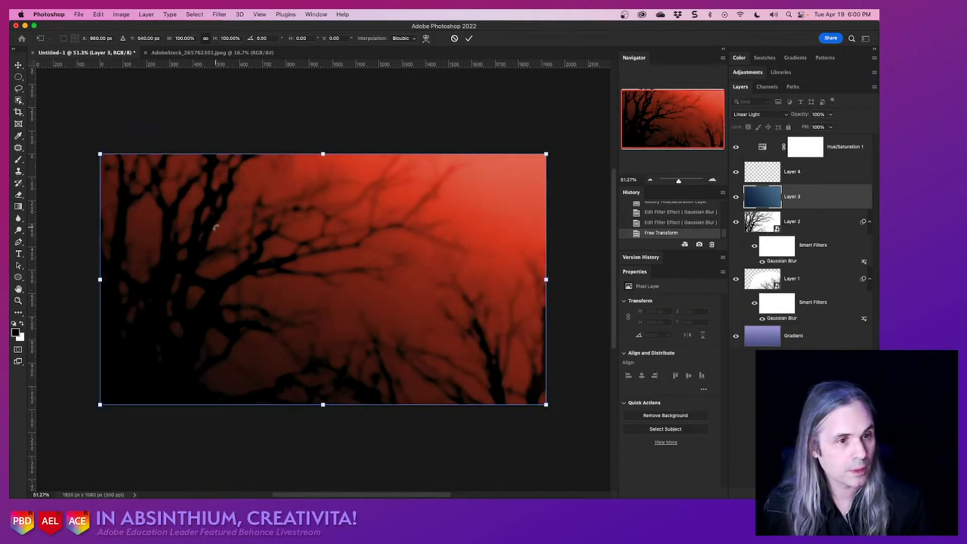
left_click(21, 65)
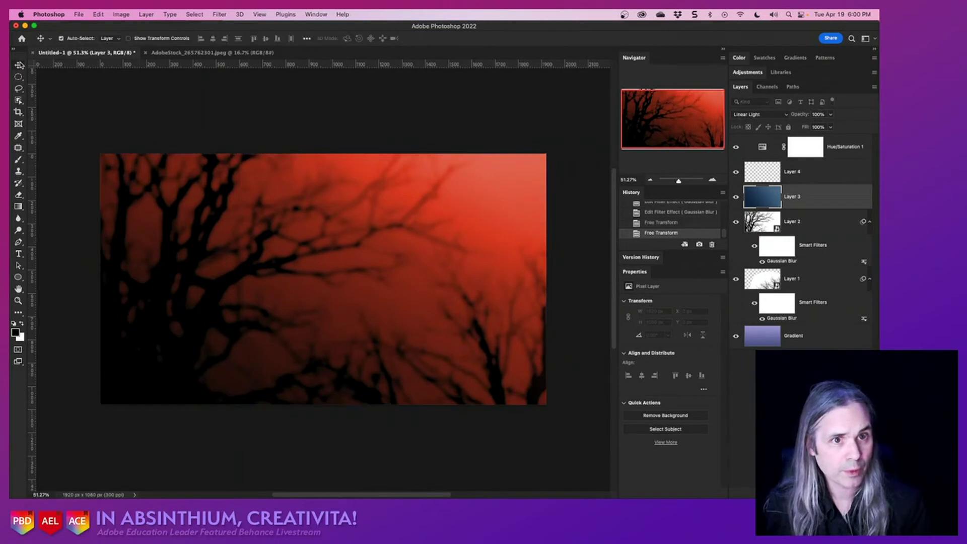
Deselect all layers and examine the blurred tree trunk and branches in the image's lower-left area at 100% magnification.
left_click(196, 106)
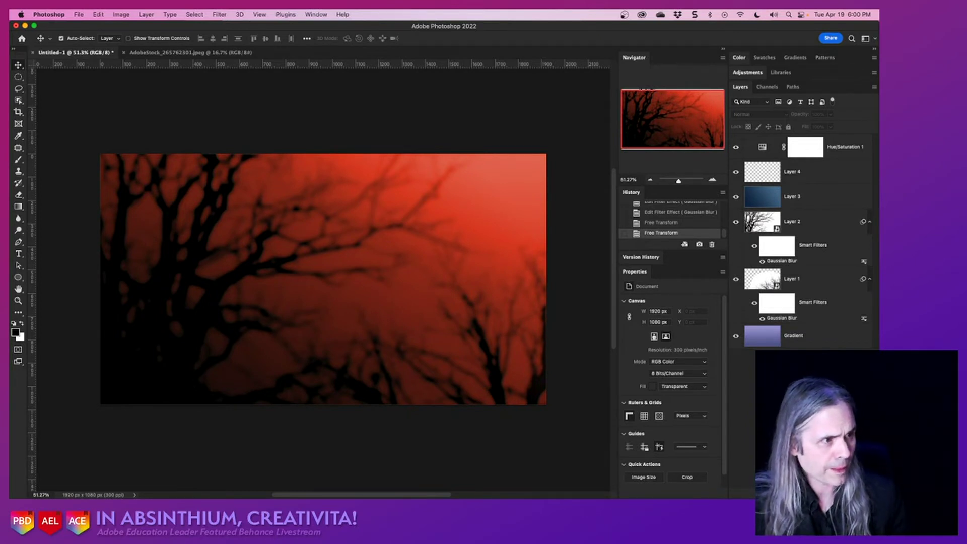
left_click(712, 180)
left_click(712, 180)
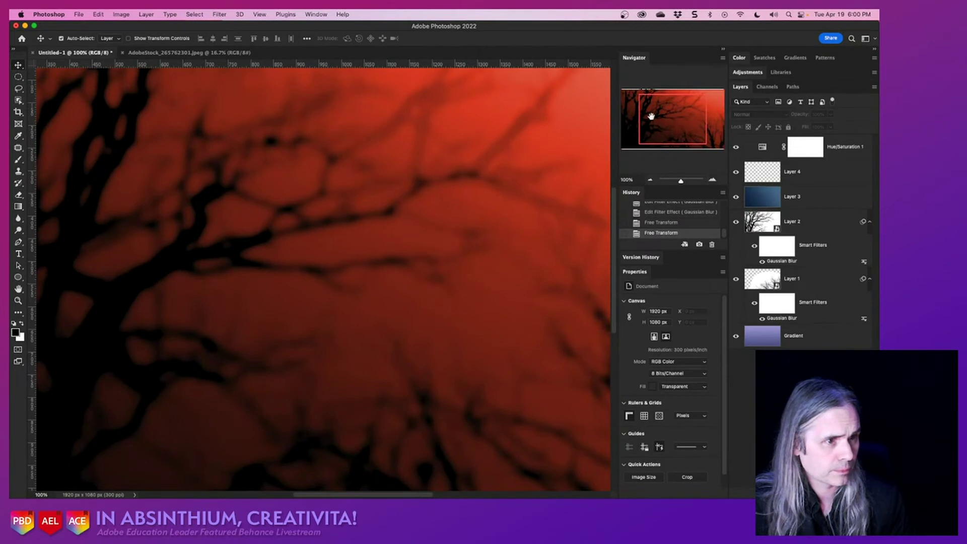
left_click_drag(657, 117, 614, 139)
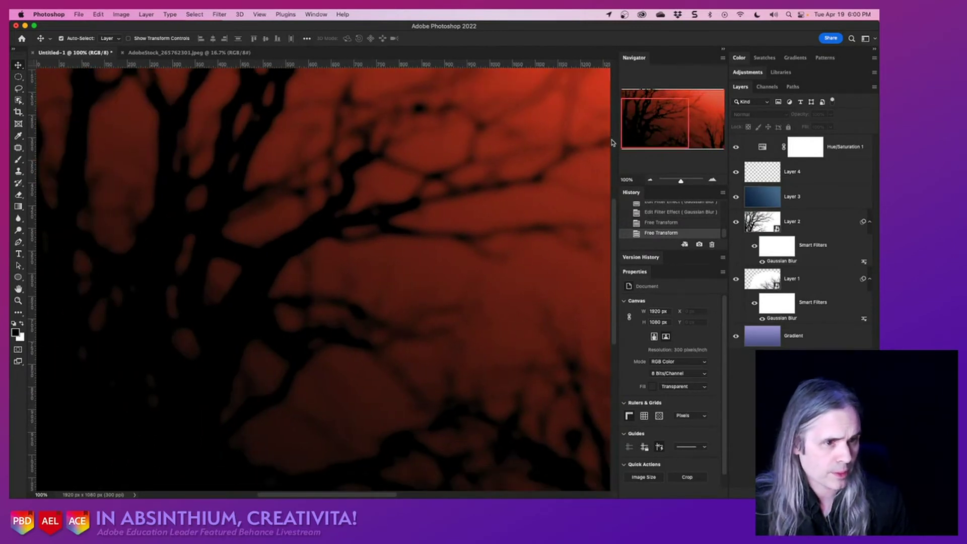
left_click_drag(612, 143, 543, 169)
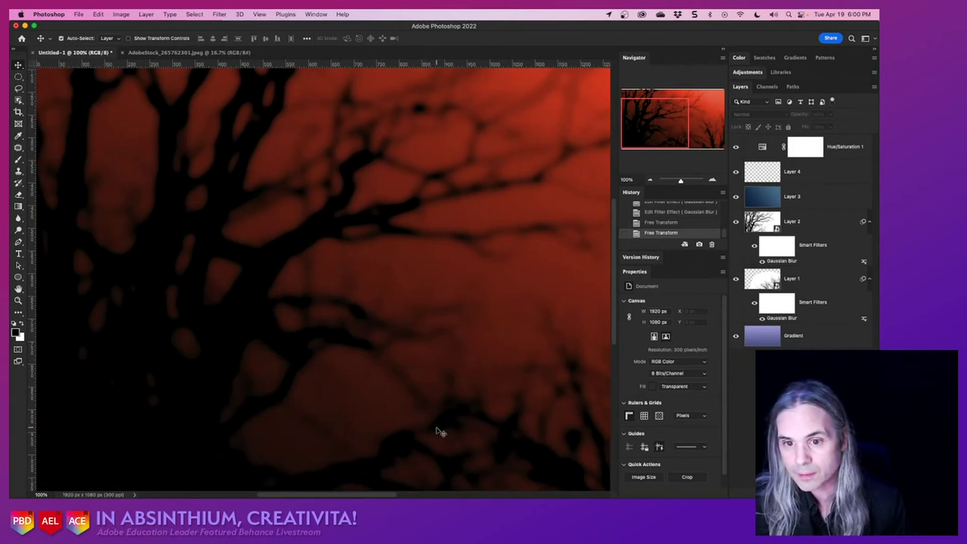
Try the Screen blend mode on Layer 2 and check the effect across the whole composition.
left_click(804, 228)
left_click(785, 117)
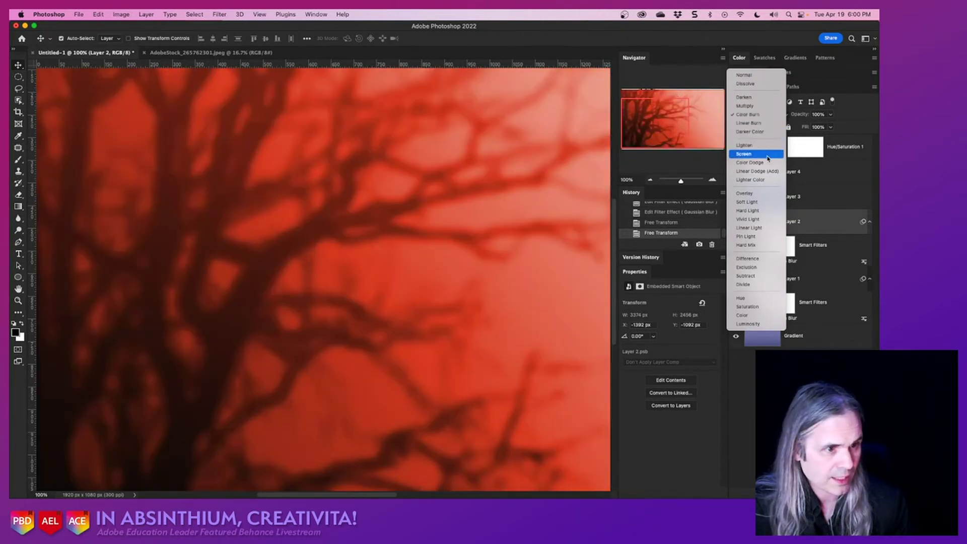
left_click(768, 156)
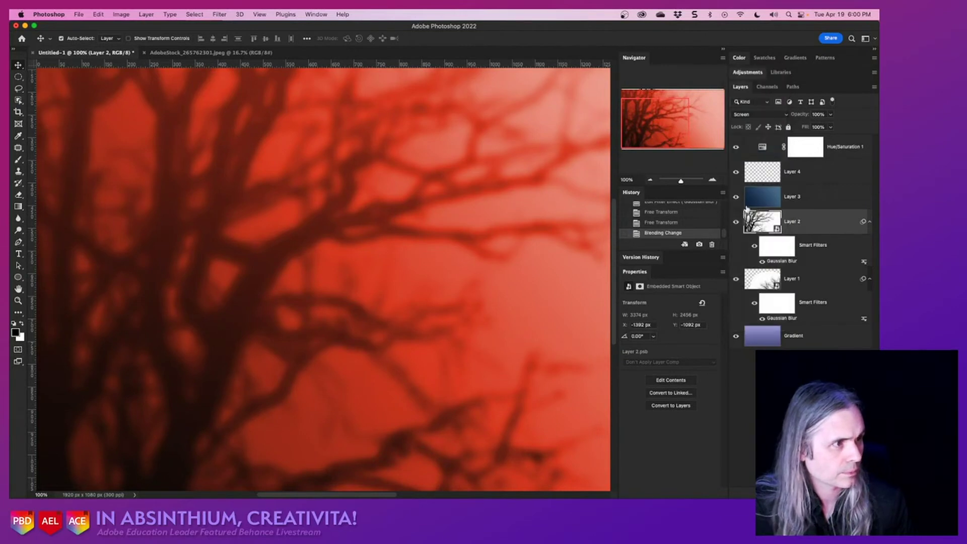
left_click(650, 180)
left_click(649, 180)
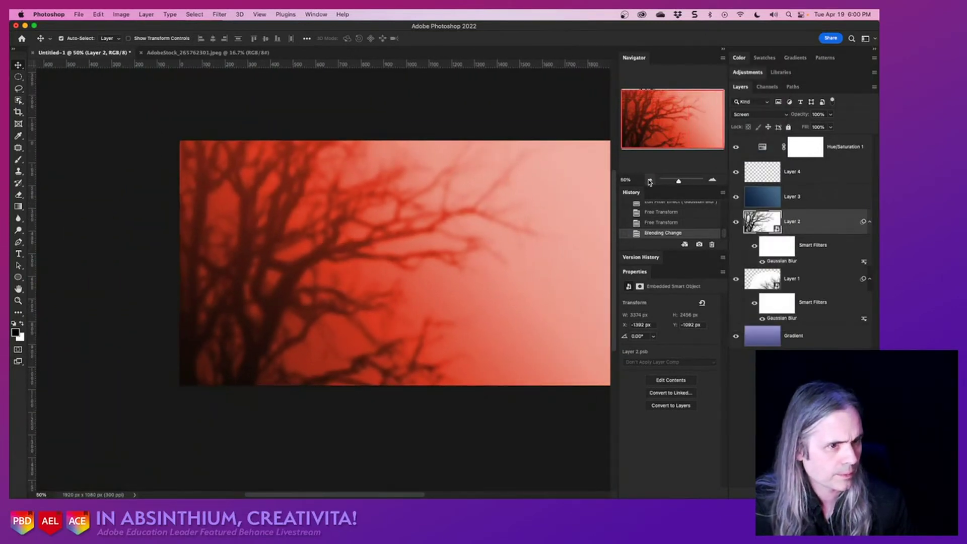
left_click(650, 180)
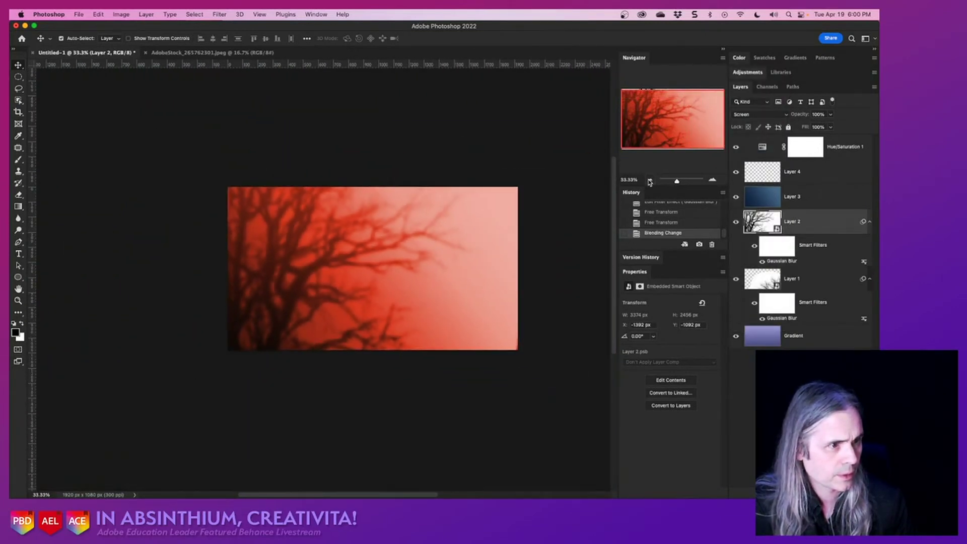
Set the blend mode of both Layer 2 and Layer 1 to Linear Burn.
left_click(787, 116)
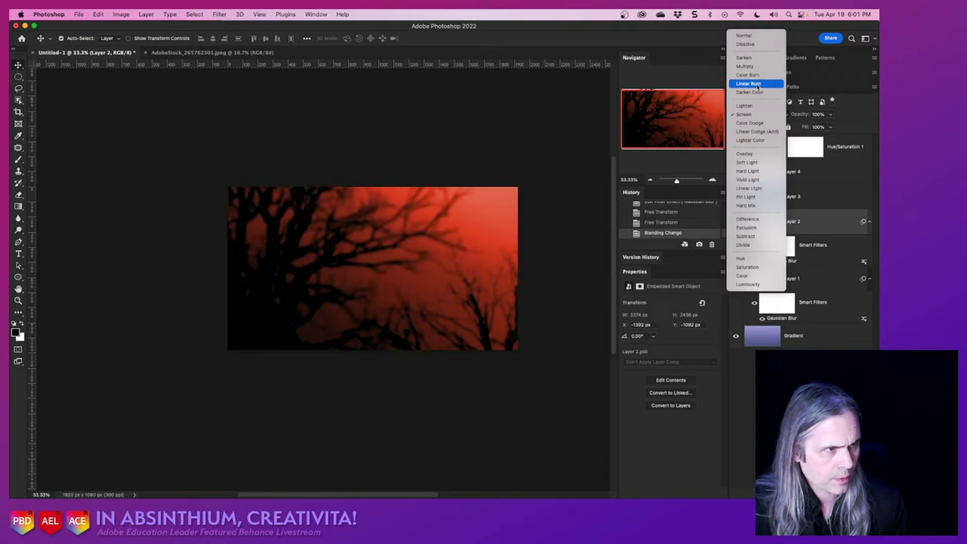
left_click(757, 85)
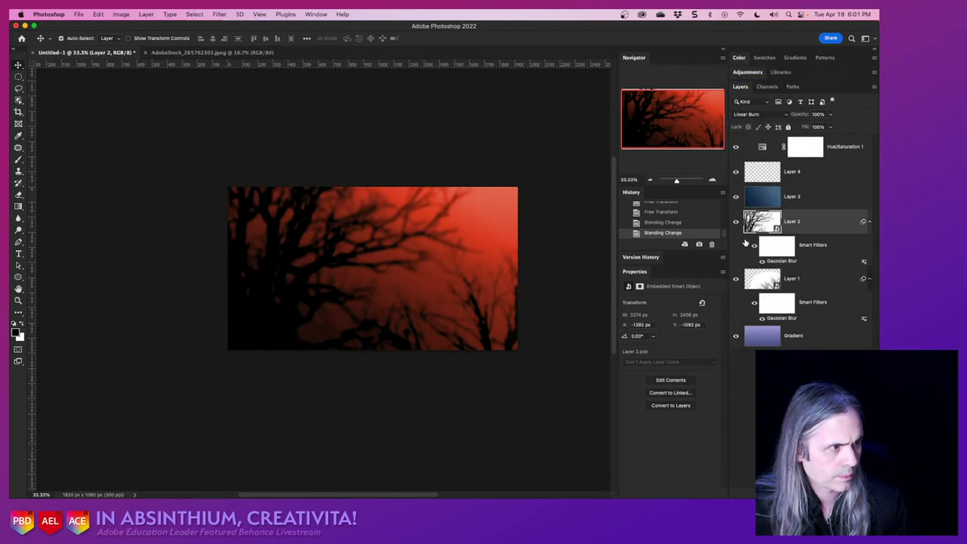
left_click(796, 286)
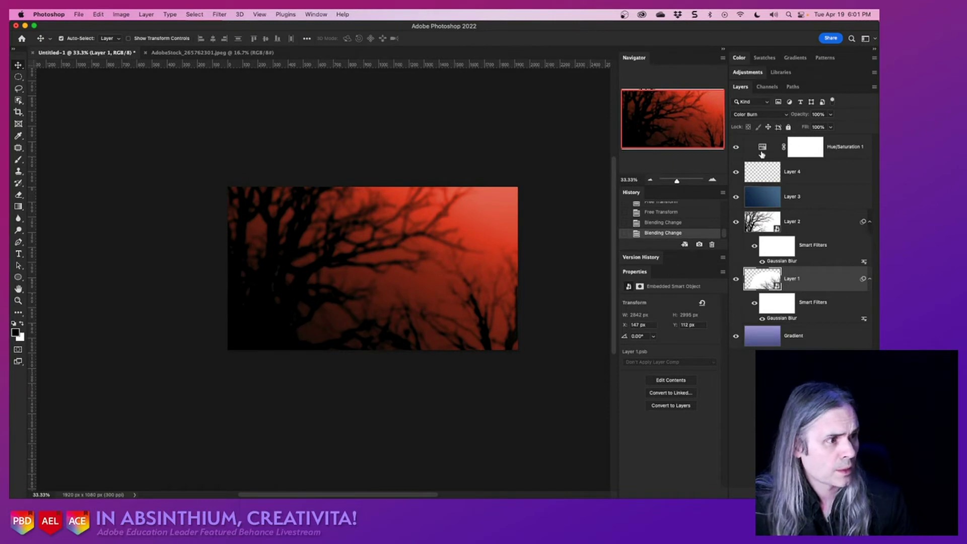
left_click(784, 118)
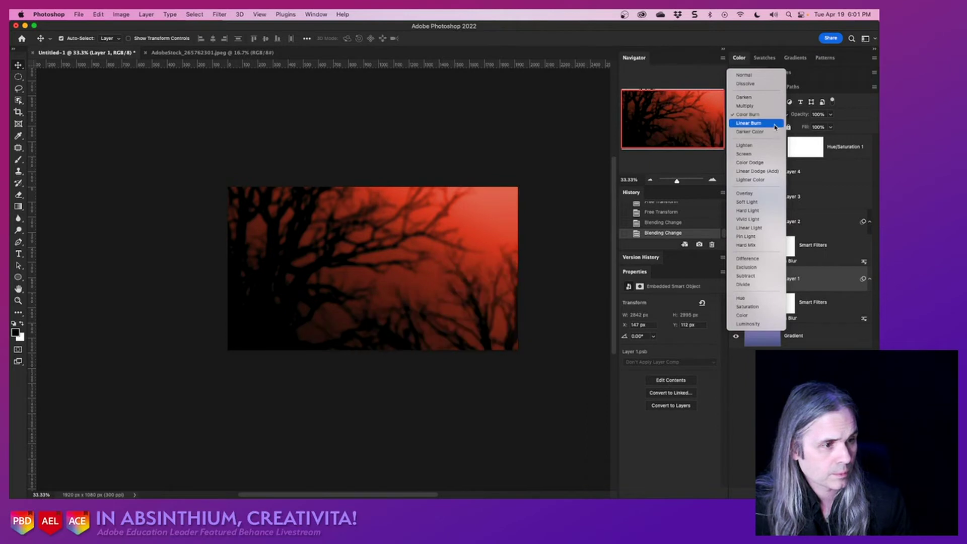
left_click(775, 125)
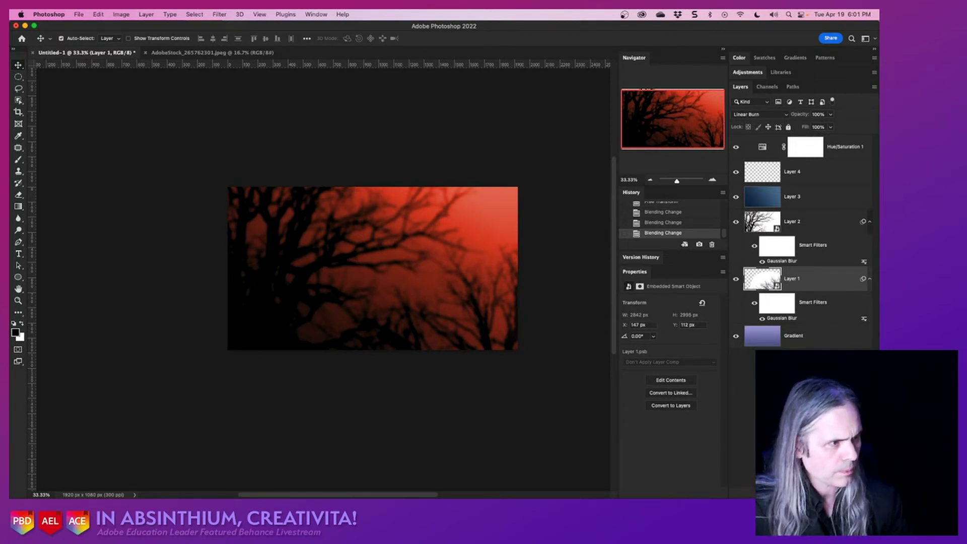
Try a Color Overlay layer style on Layer 2 using the Multiply blend mode.
left_click(835, 229)
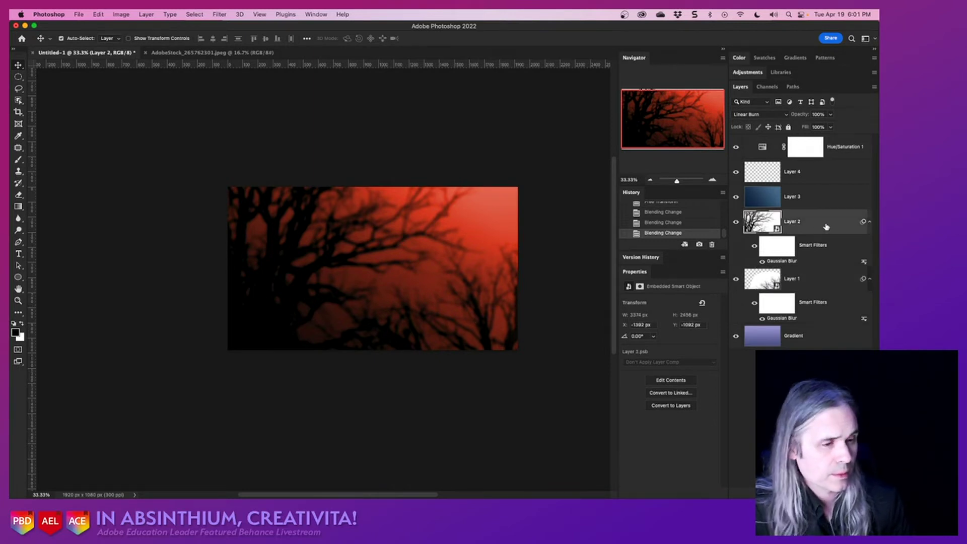
key("space")
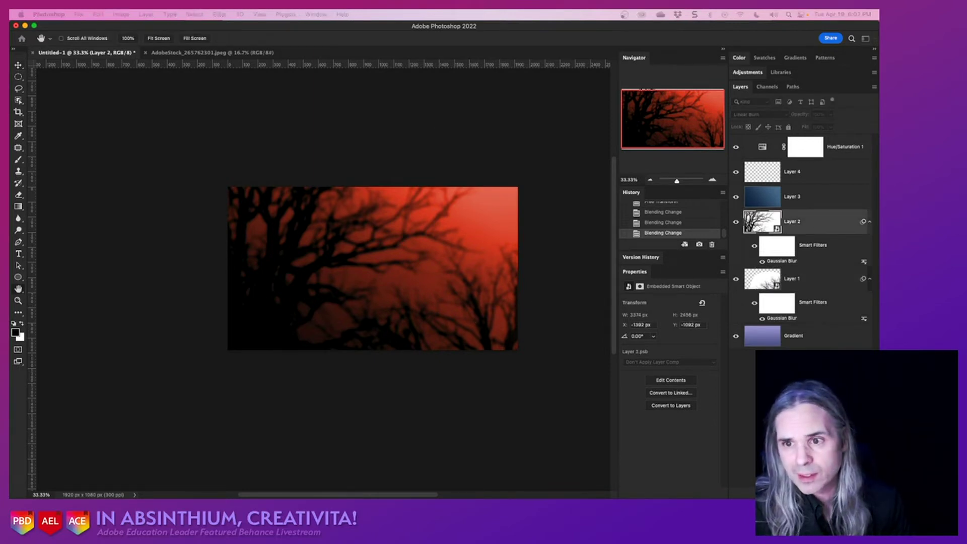
double_click(826, 222)
left_click_drag(675, 245, 687, 225)
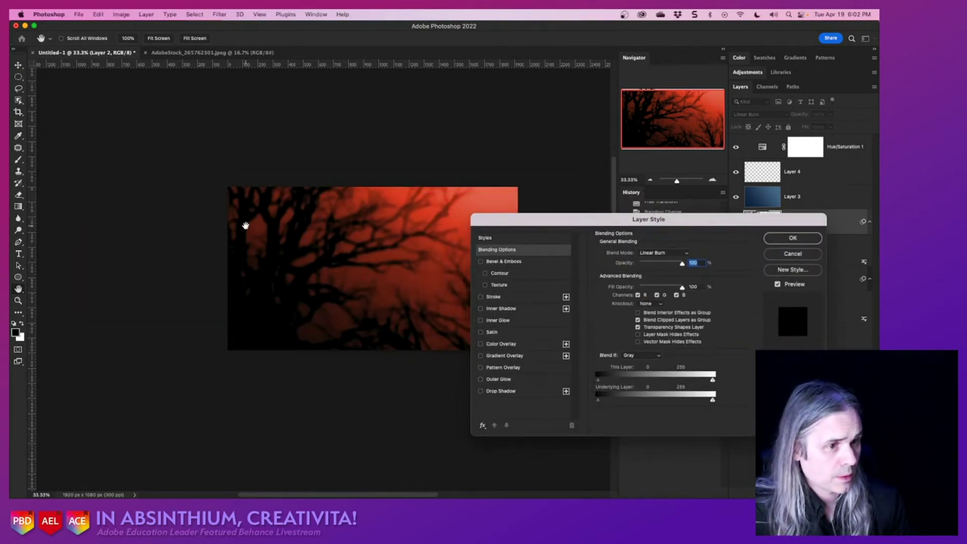
scroll(245, 225, "right", 5)
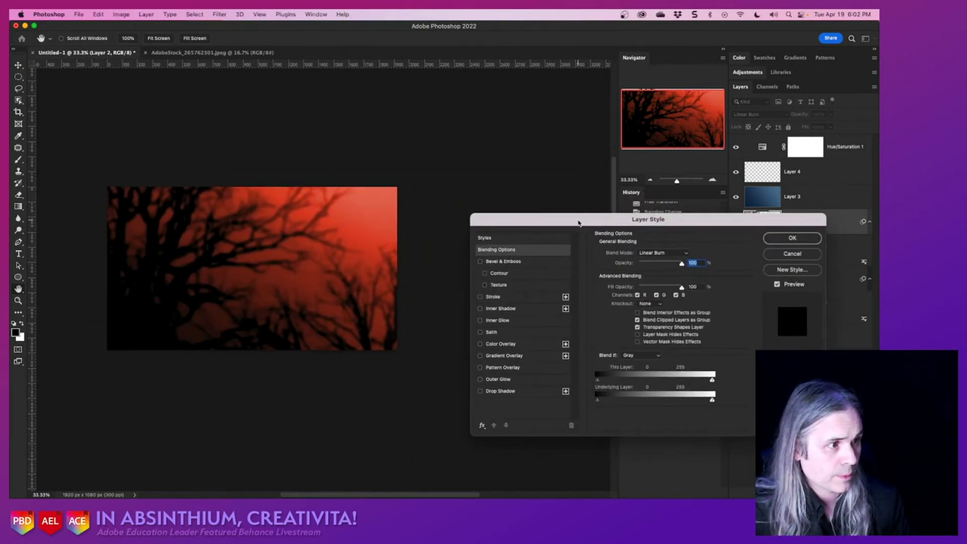
left_click_drag(579, 222, 520, 168)
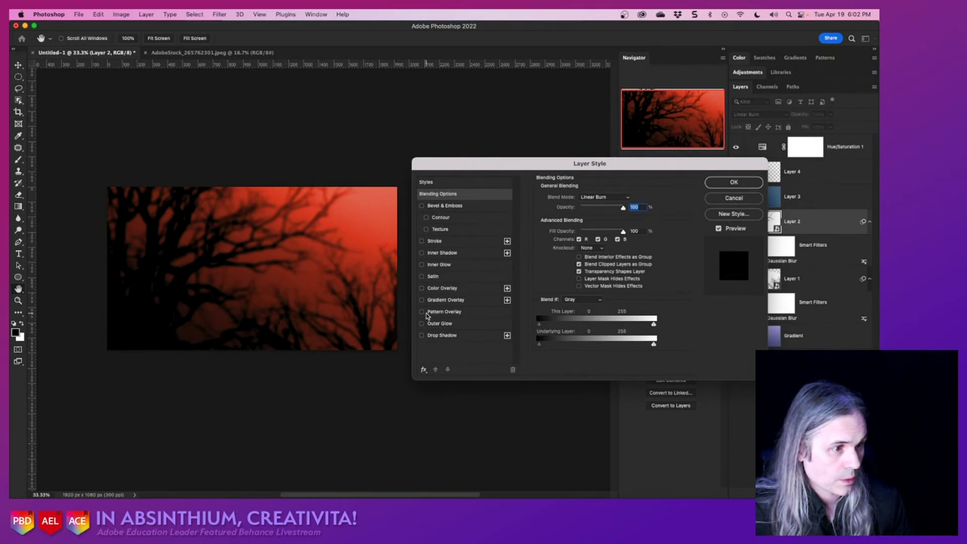
left_click(422, 289)
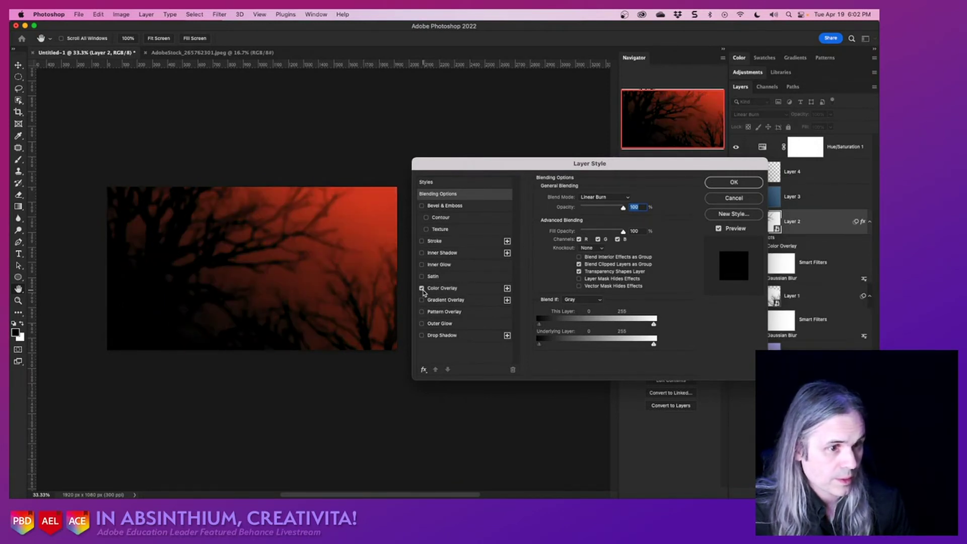
left_click(447, 292)
left_click(599, 199)
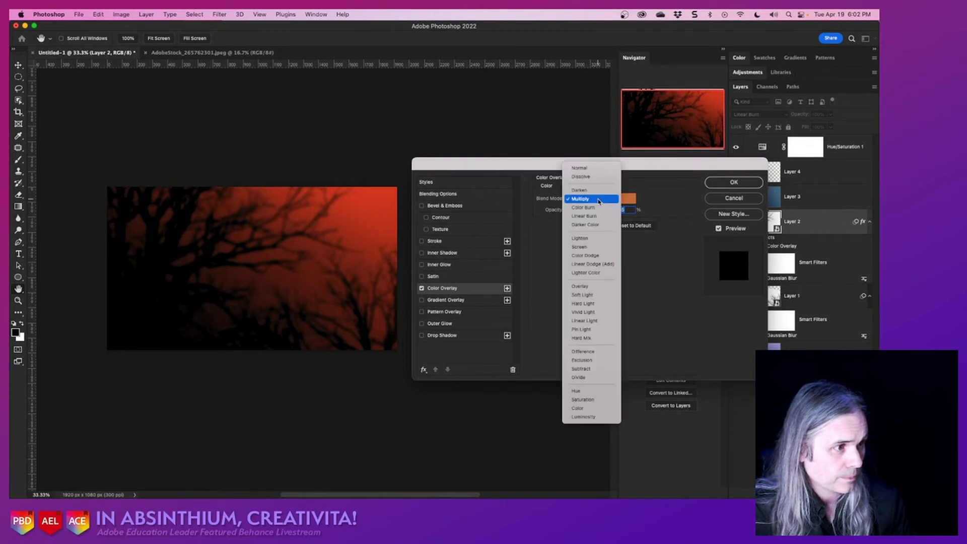
left_click(599, 200)
Try a magenta color for the overlay, discard it, and turn off Layer 2's Color Overlay.
left_click(629, 198)
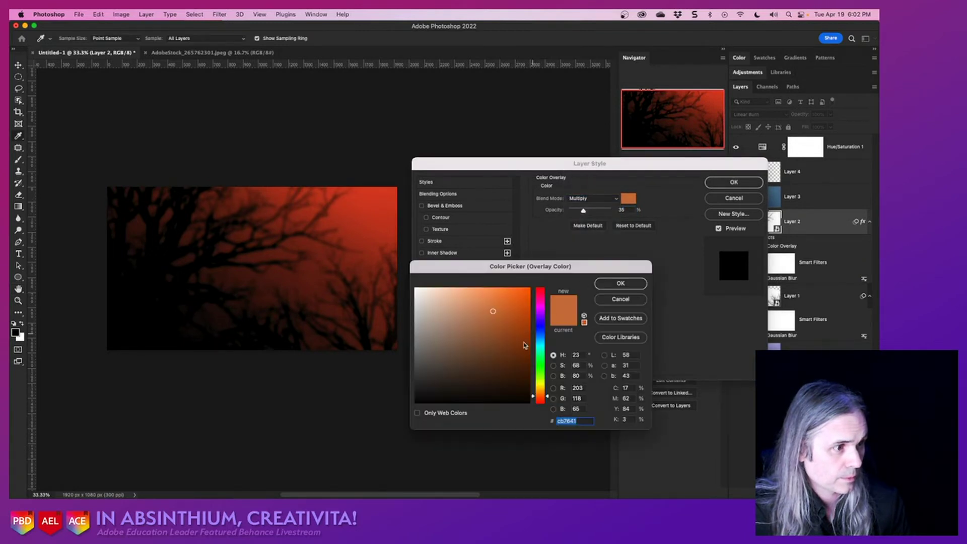
left_click(542, 307)
mouse_move(500, 363)
left_mouse_down()
mouse_move(518, 300)
mouse_move(431, 365)
mouse_move(512, 360)
left_mouse_up()
left_click(515, 292)
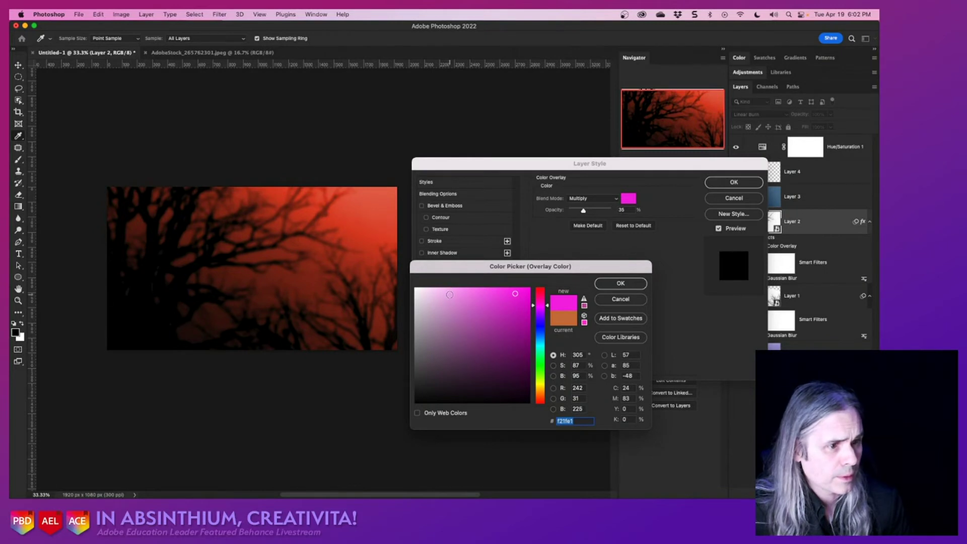
left_click(478, 301)
left_click(615, 300)
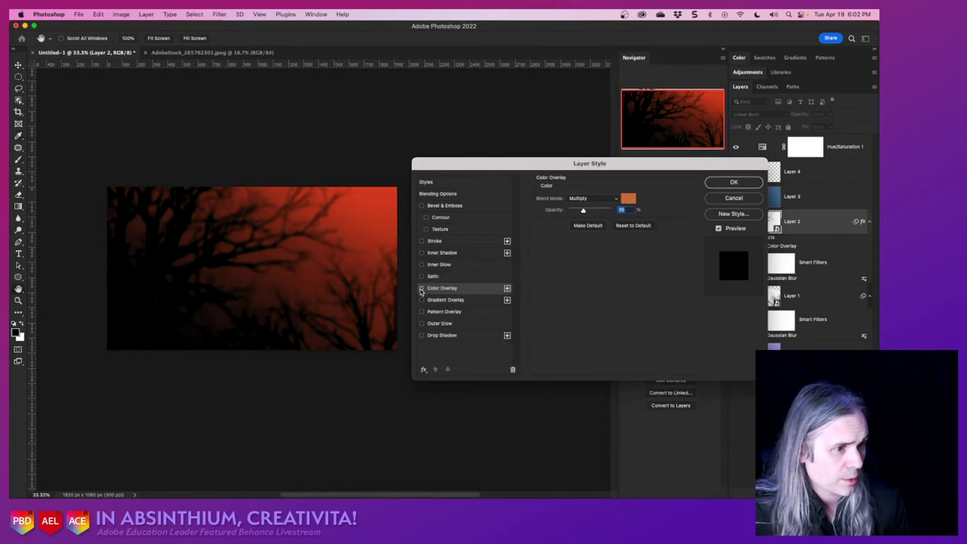
left_click(422, 289)
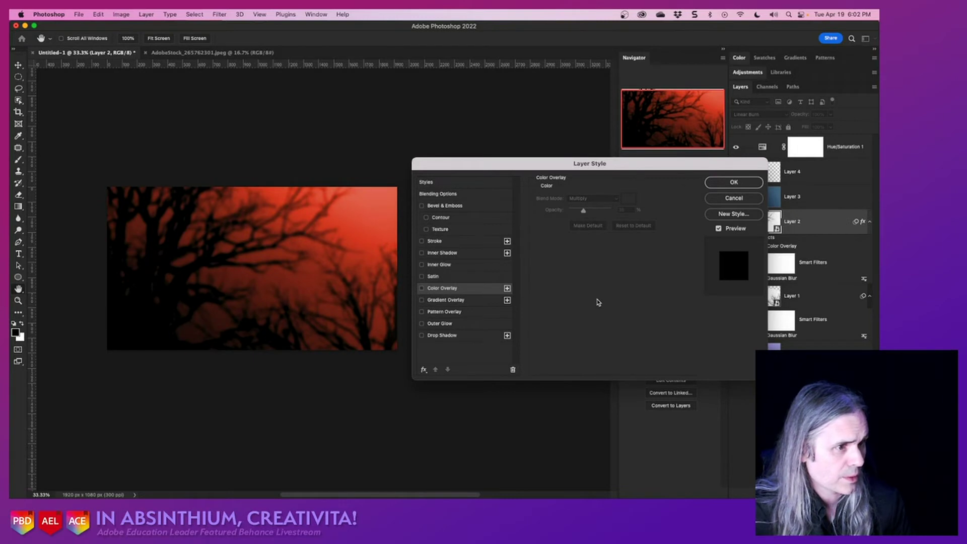
left_click(734, 184)
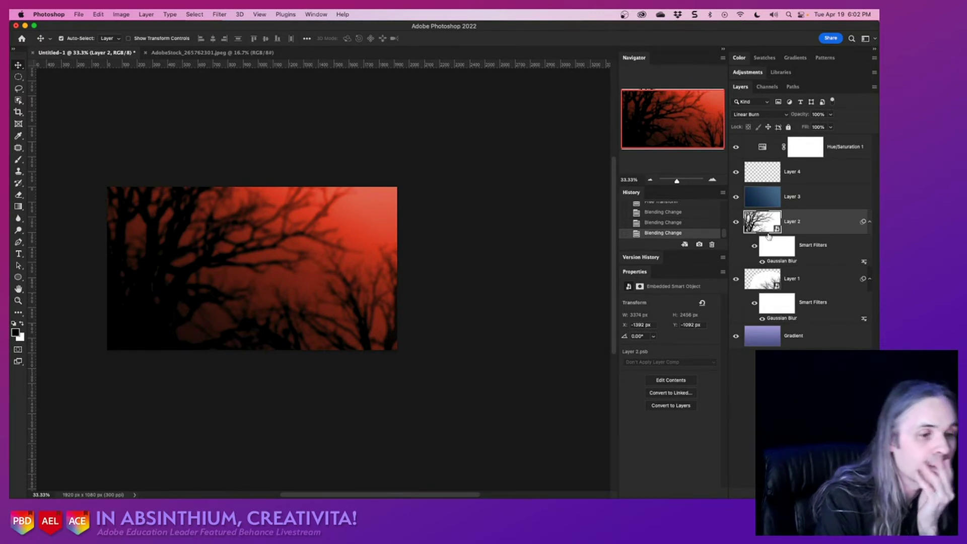
Save the composition as trees.psd in the Downloads folder.
key("super+s")
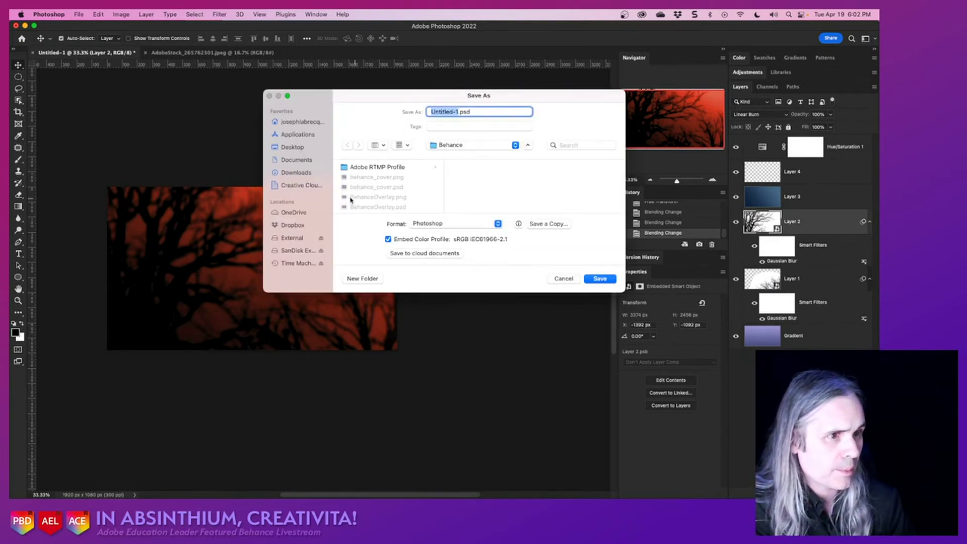
left_click(301, 174)
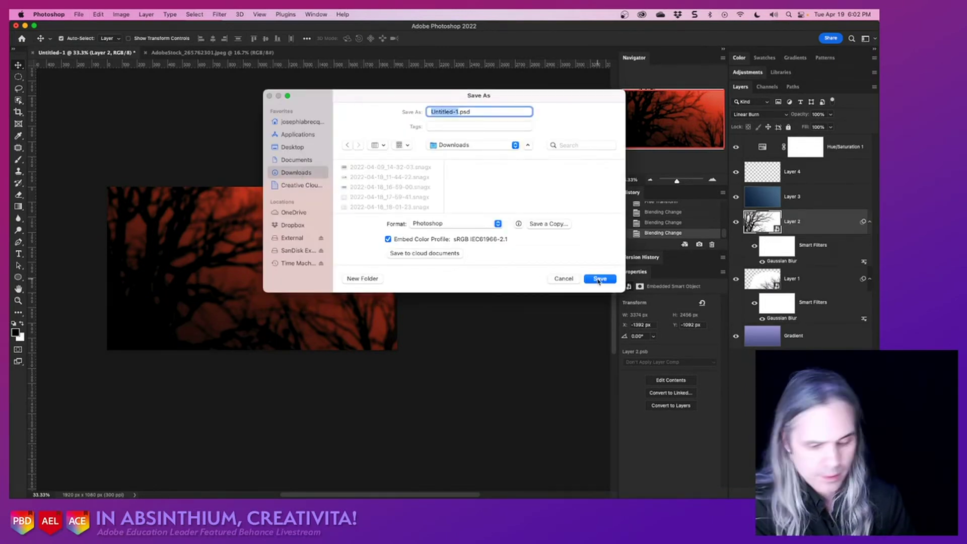
type("trees")
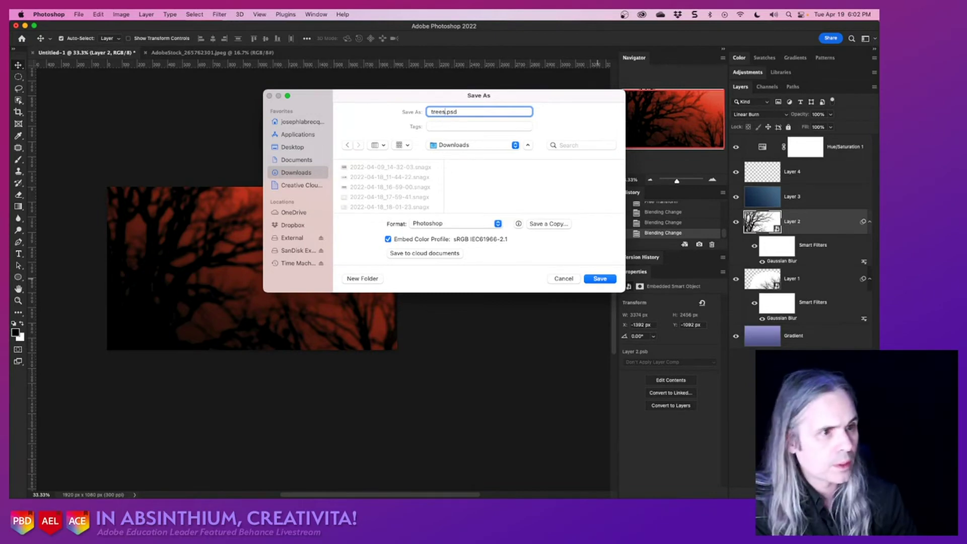
left_click(598, 278)
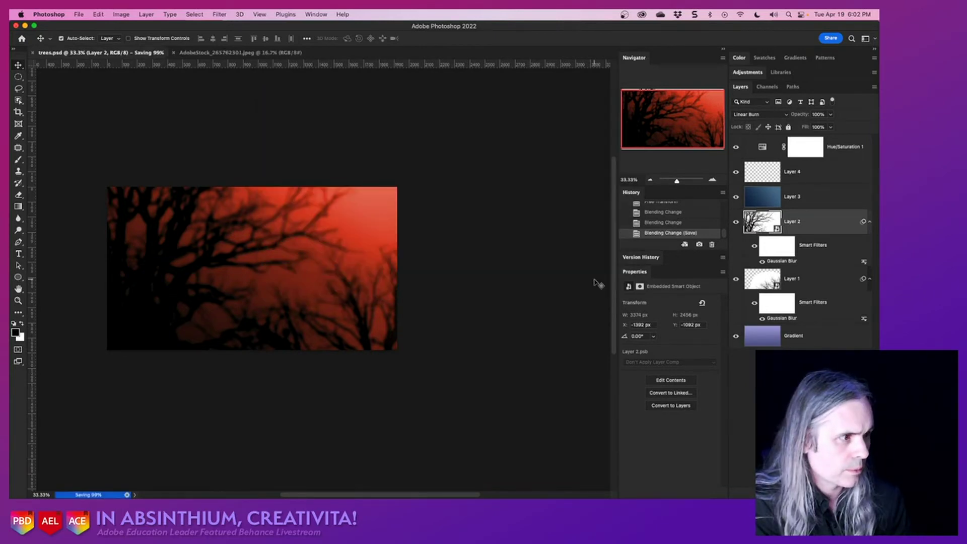
Open the contents of Layer 2's smart object, try Remove Background on the tree, and undo it.
double_click(762, 222)
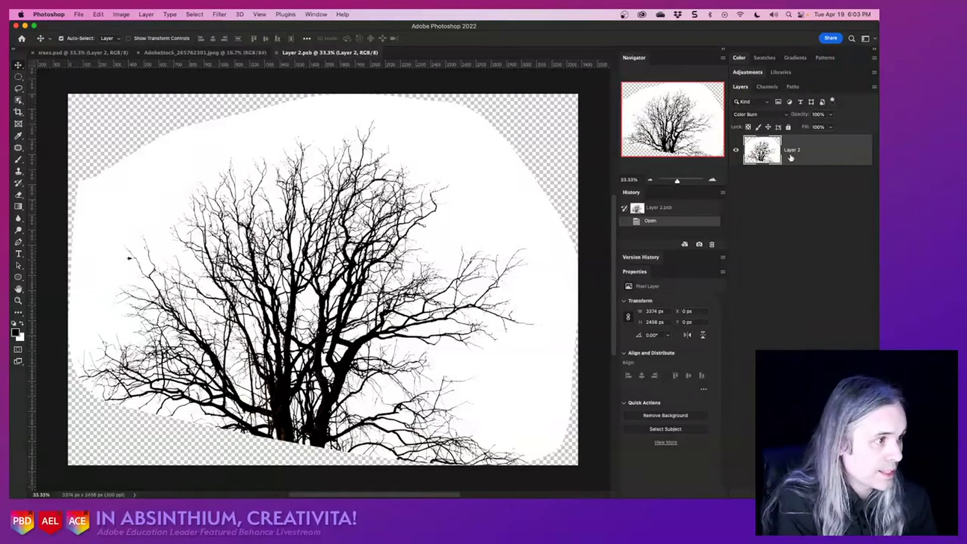
left_click(668, 415)
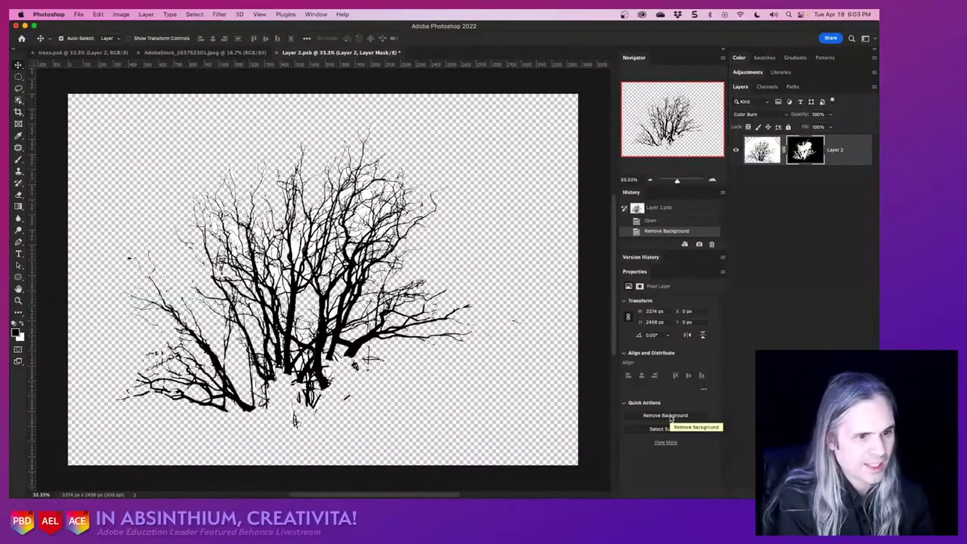
key("super+z")
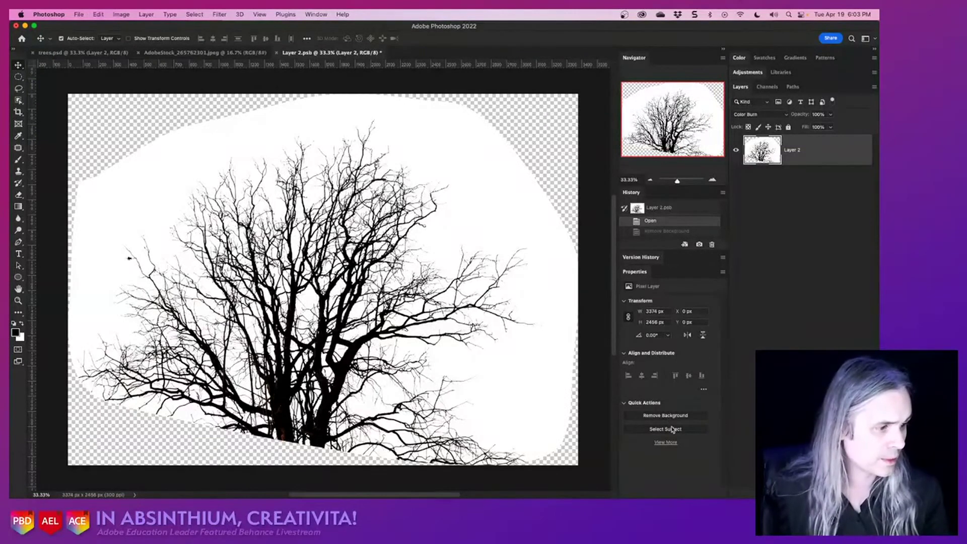
Isolate the tree in Layer 2's smart object with Select Subject and turn the selection into a layer mask.
left_click(675, 431)
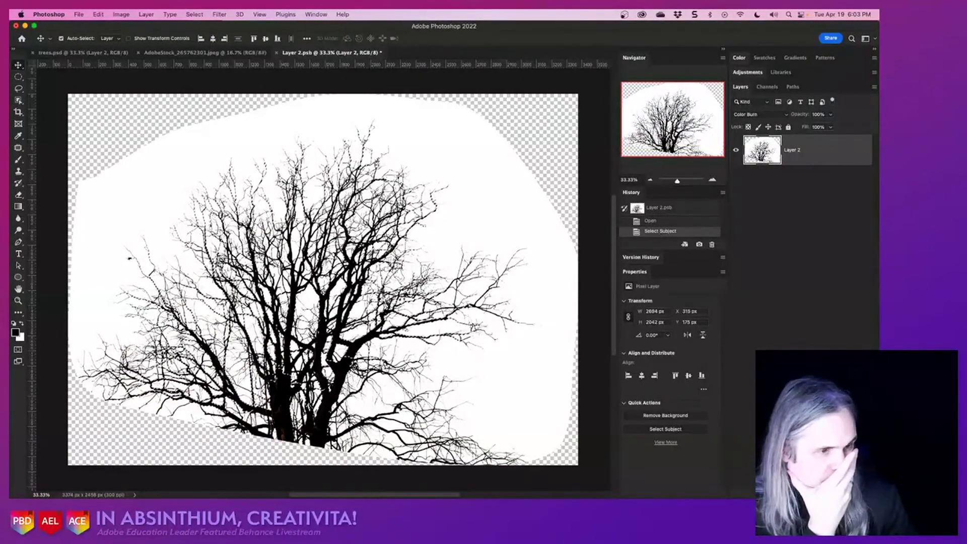
left_click(161, 53)
left_click(330, 52)
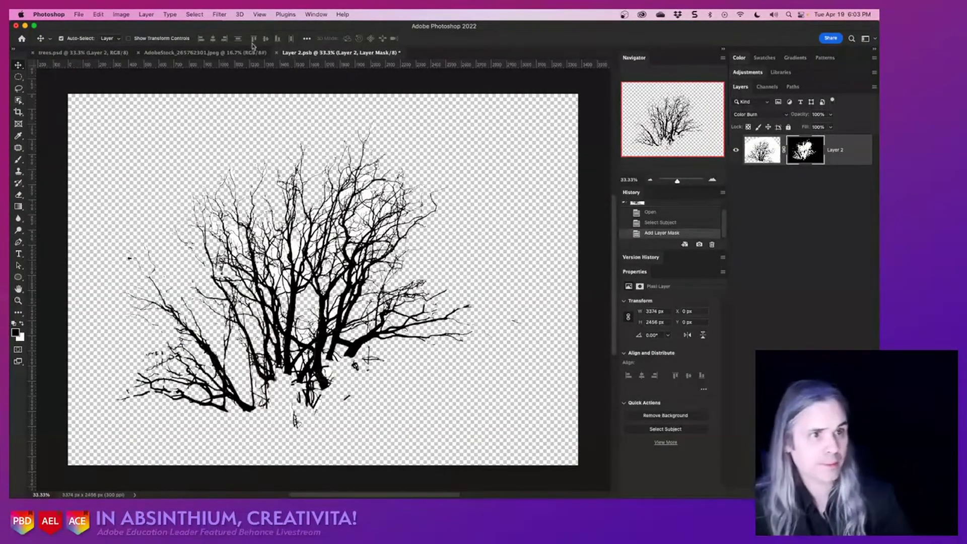
Open Layer 1's smart object contents from trees.psd, remove the tree's background, and save the smart object.
left_click(225, 53)
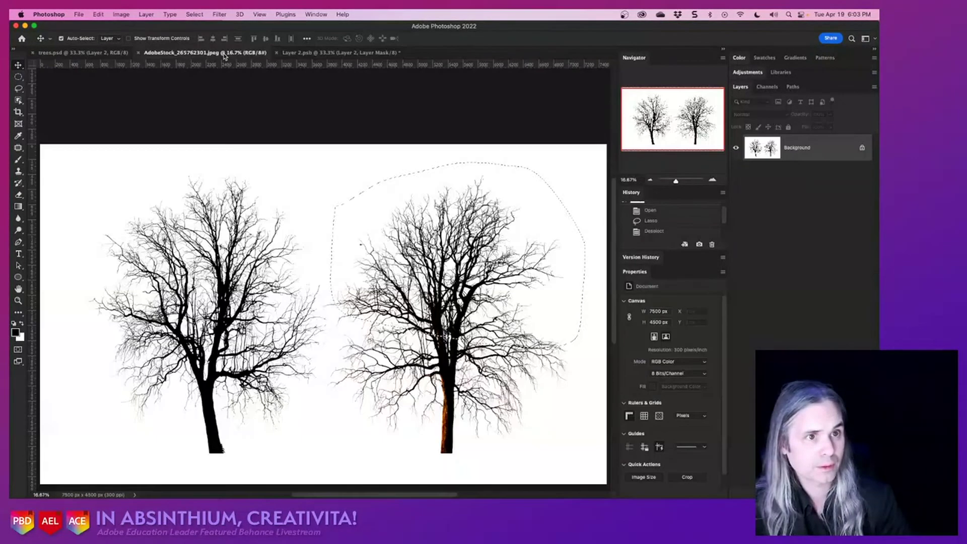
left_click(103, 53)
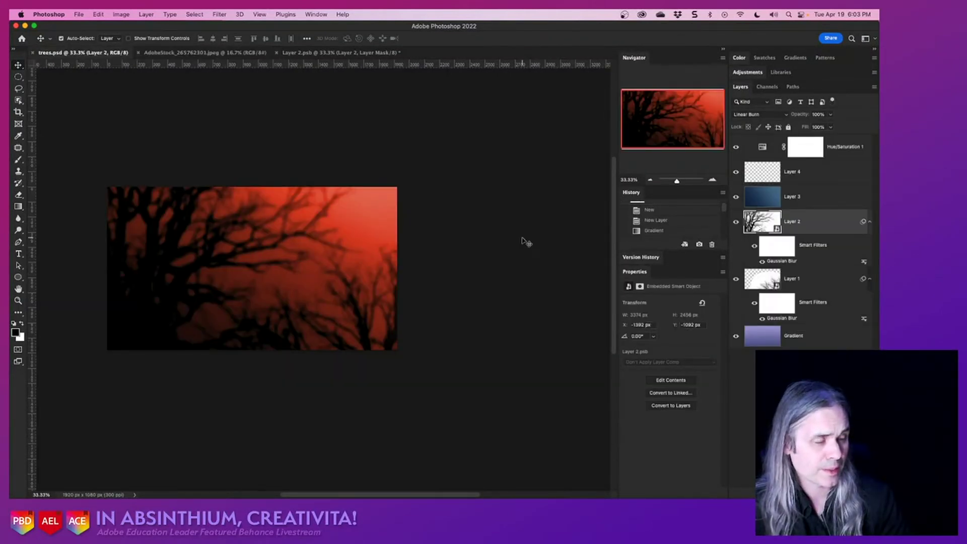
double_click(759, 280)
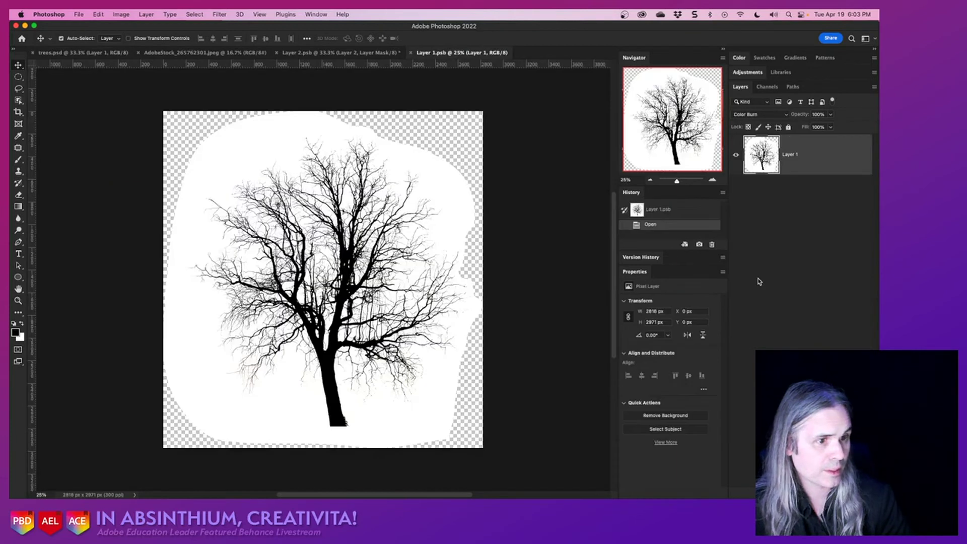
left_click(646, 417)
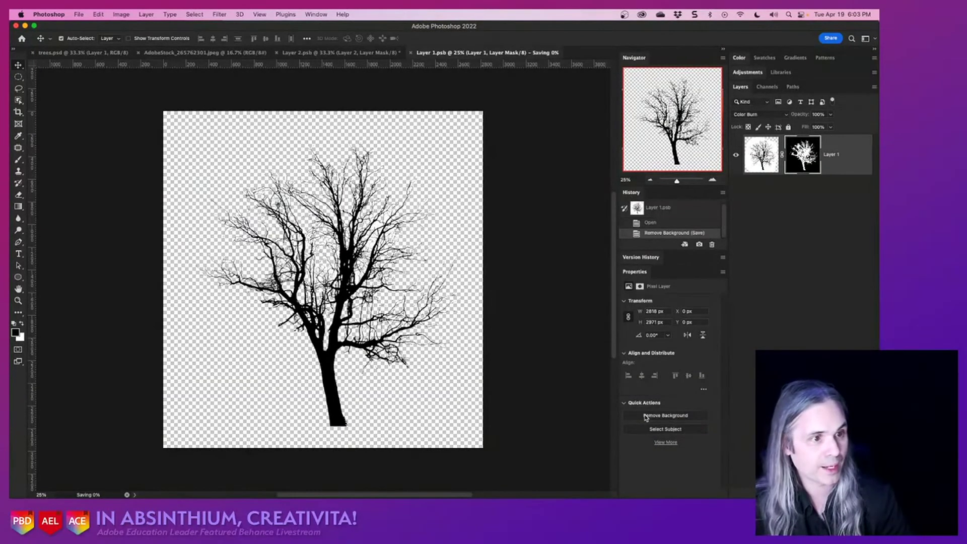
key("super+s")
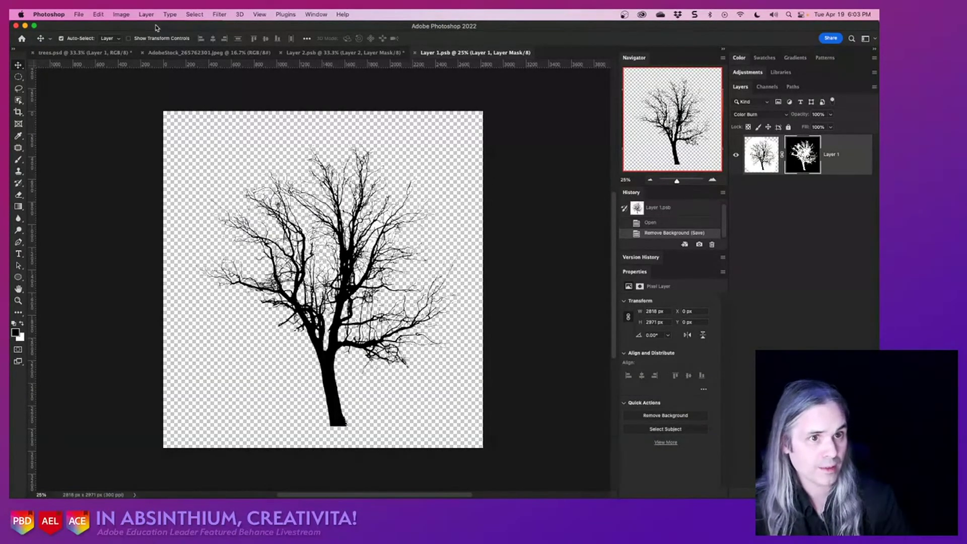
Switch to trees.psd and add a new empty layer above the Hue/Saturation 1 adjustment layer.
left_click(98, 52)
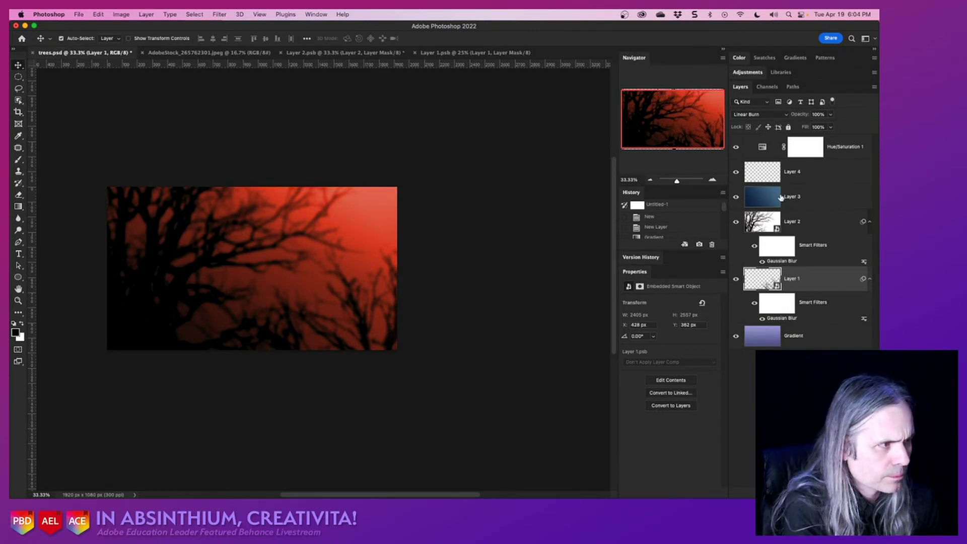
left_click(846, 152)
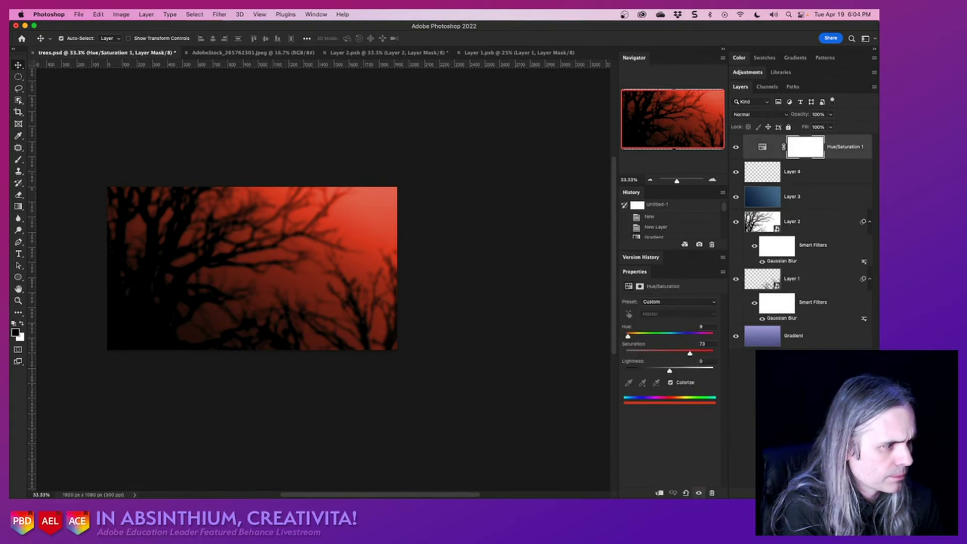
key("super+shift+alt+n")
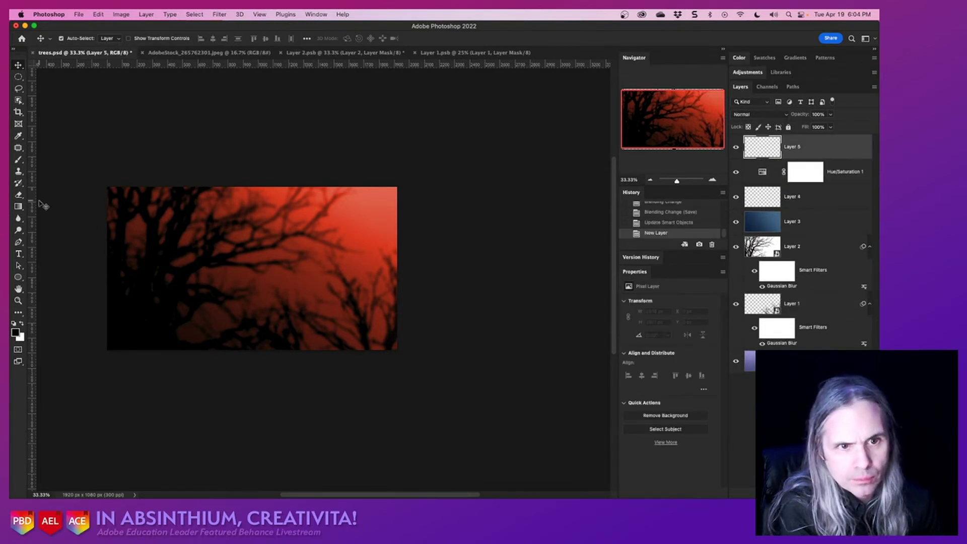
Set the foreground color to crimson #d40037 and fill the new Layer 5 with it using the Paint Bucket.
left_click(19, 206)
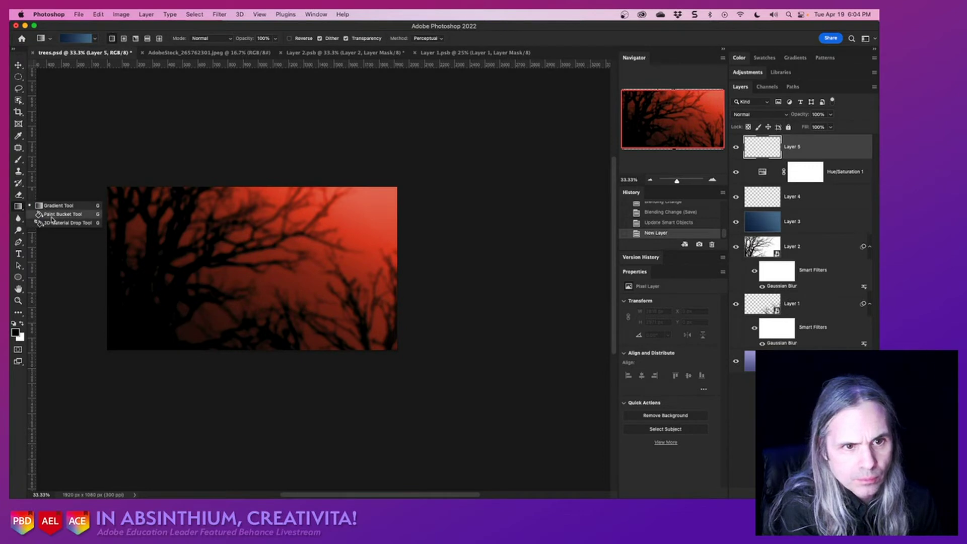
left_click(50, 216)
left_click(17, 332)
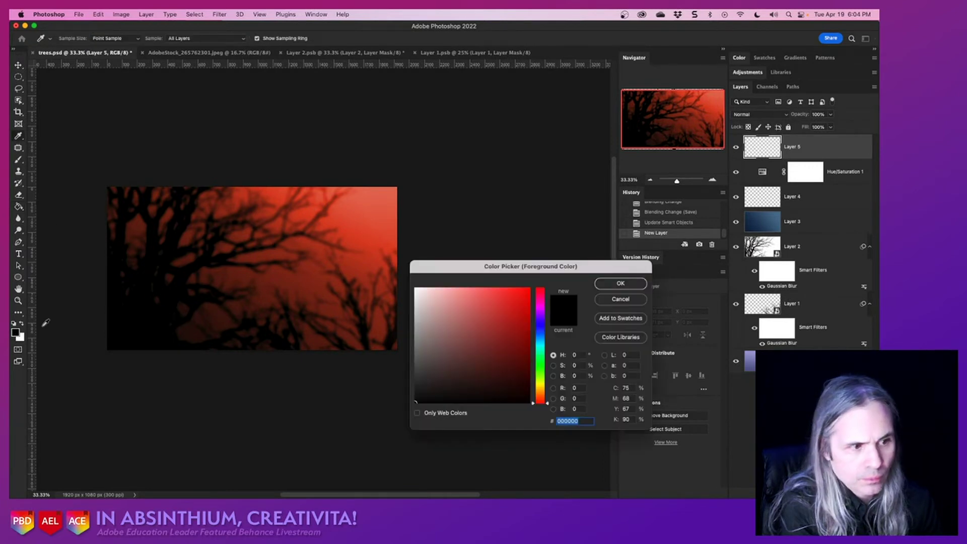
left_click_drag(512, 341, 529, 309)
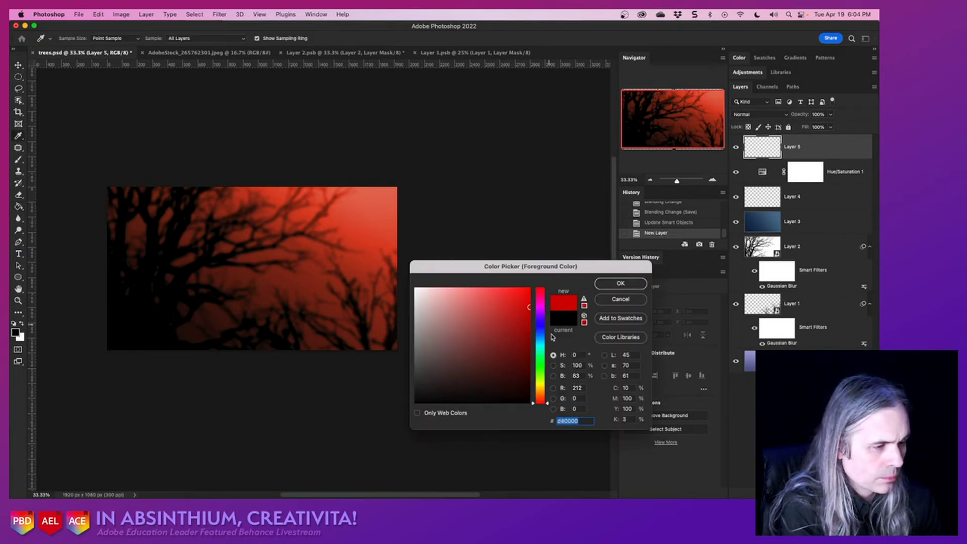
left_click(544, 399)
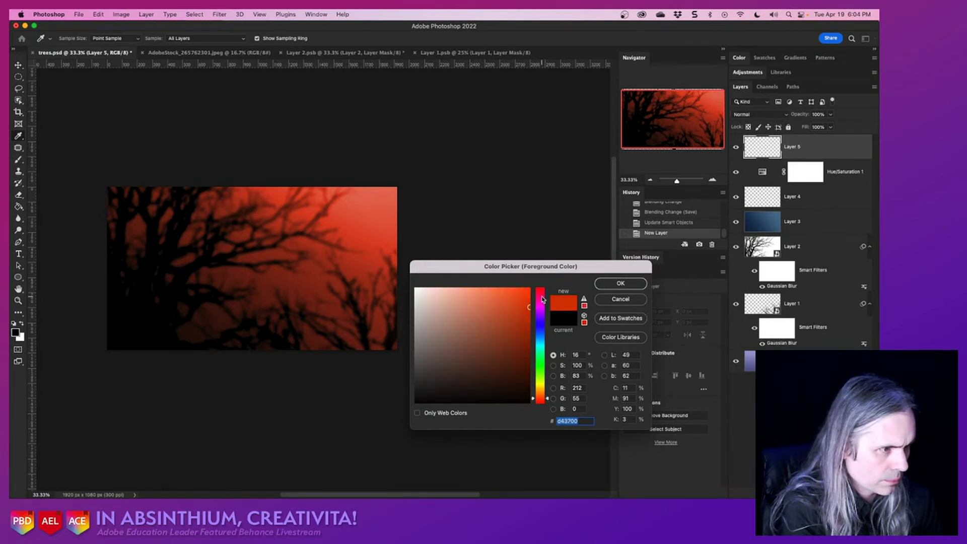
left_click_drag(543, 300, 543, 295)
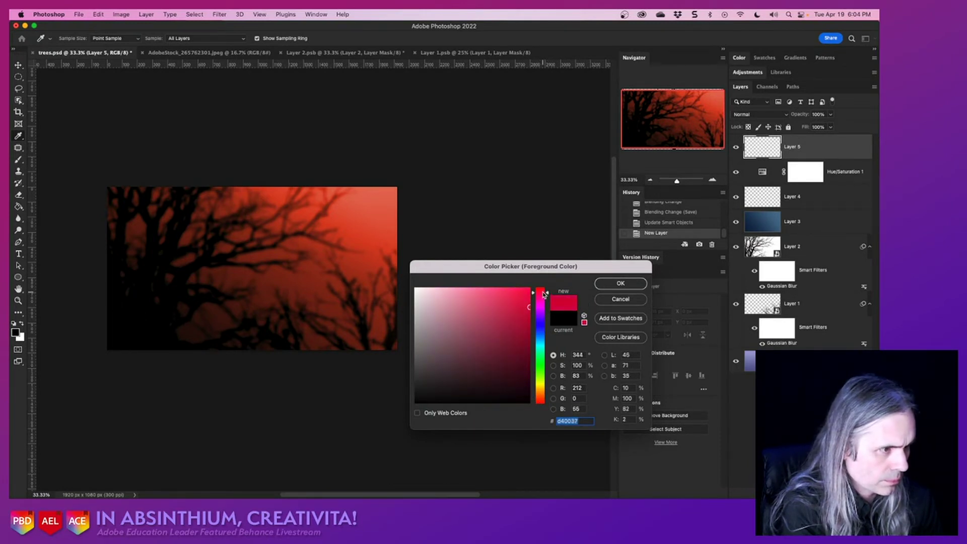
left_click(621, 283)
key("g")
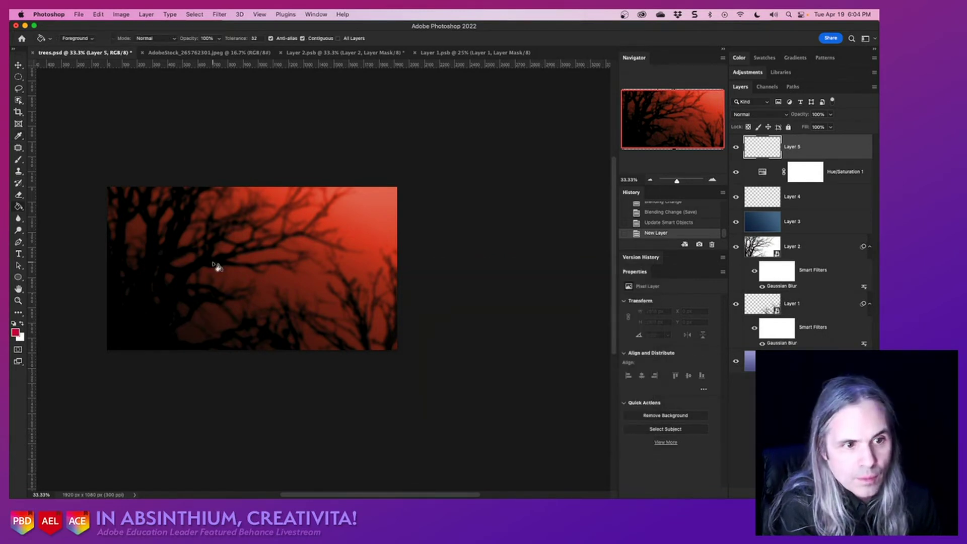
left_click(217, 267)
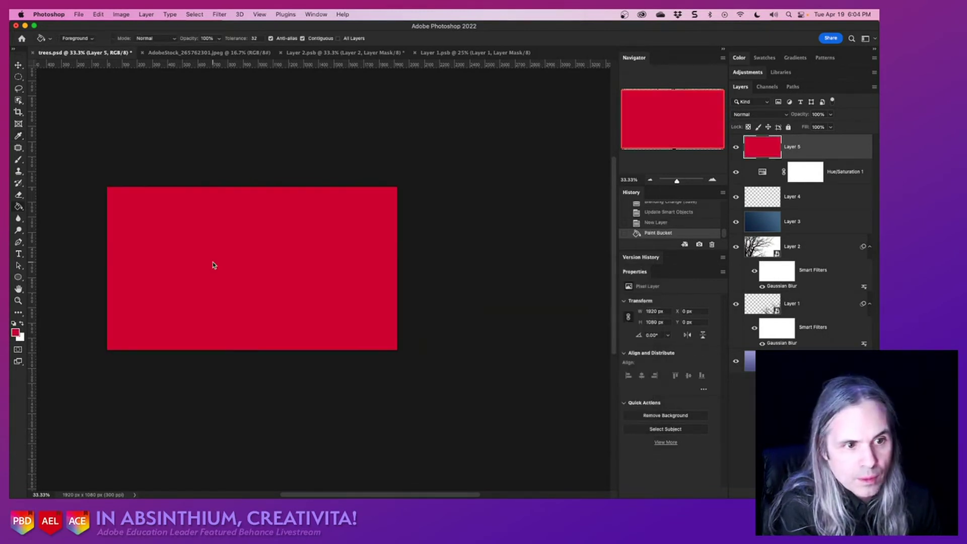
Set Layer 5's blend mode to Soft Light and save trees.psd.
left_click(771, 117)
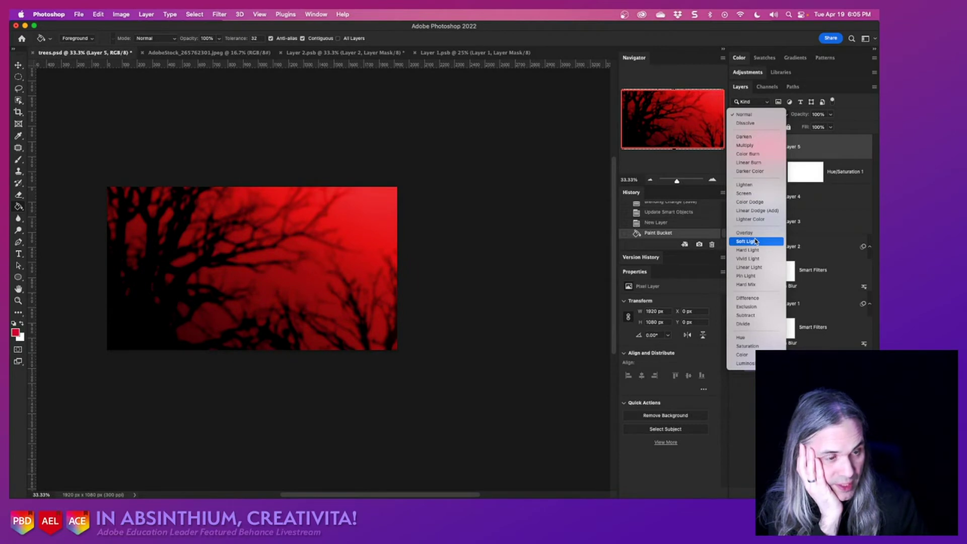
left_click(755, 241)
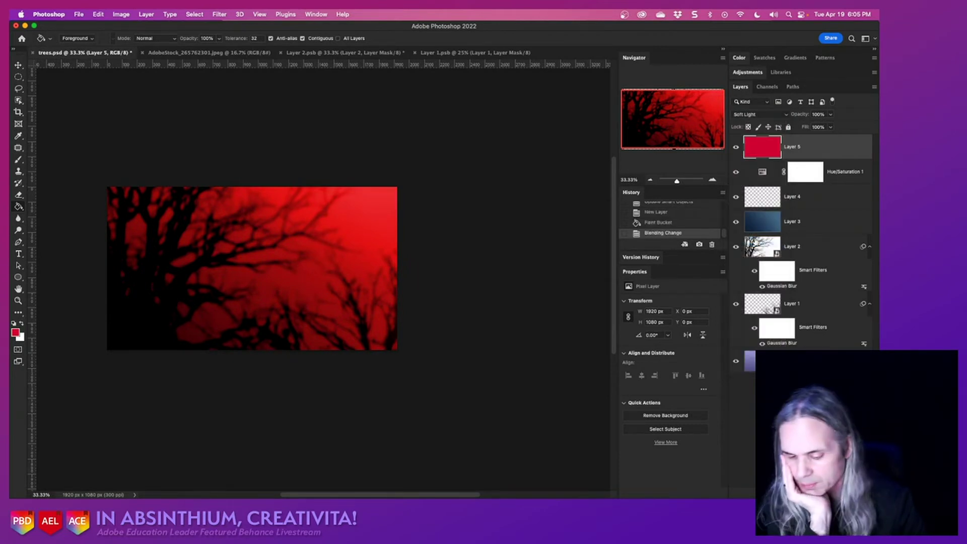
key("super+s")
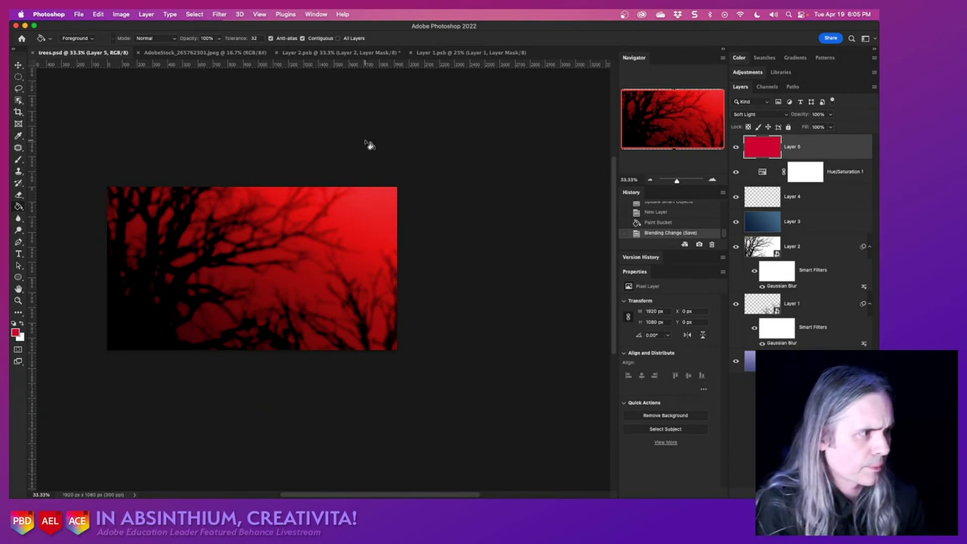
Apply the Add Noise filter to Layer 5 at 25% with Gaussian distribution and Monochromatic enabled.
left_click(222, 14)
mouse_move(254, 143)
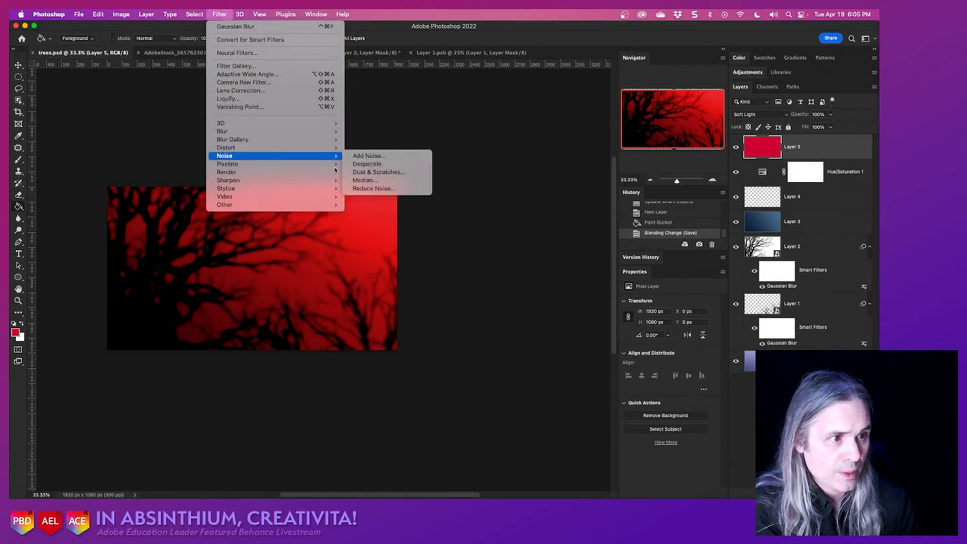
left_click(367, 156)
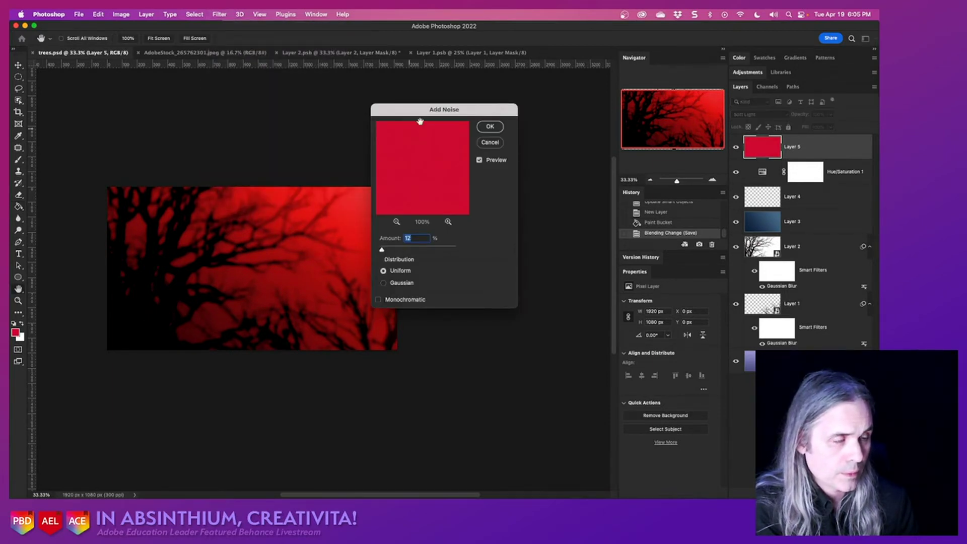
left_click_drag(417, 113, 502, 80)
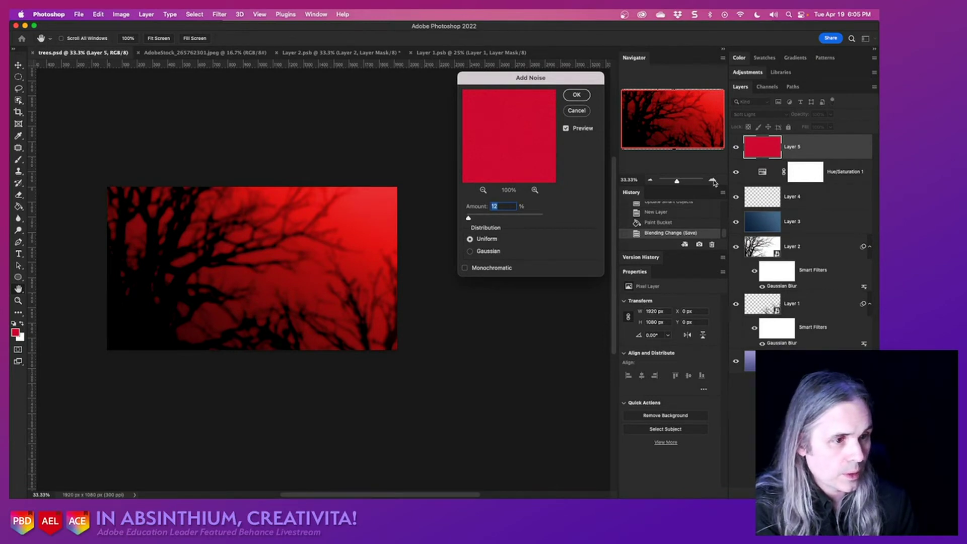
left_click(469, 251)
left_click(472, 270)
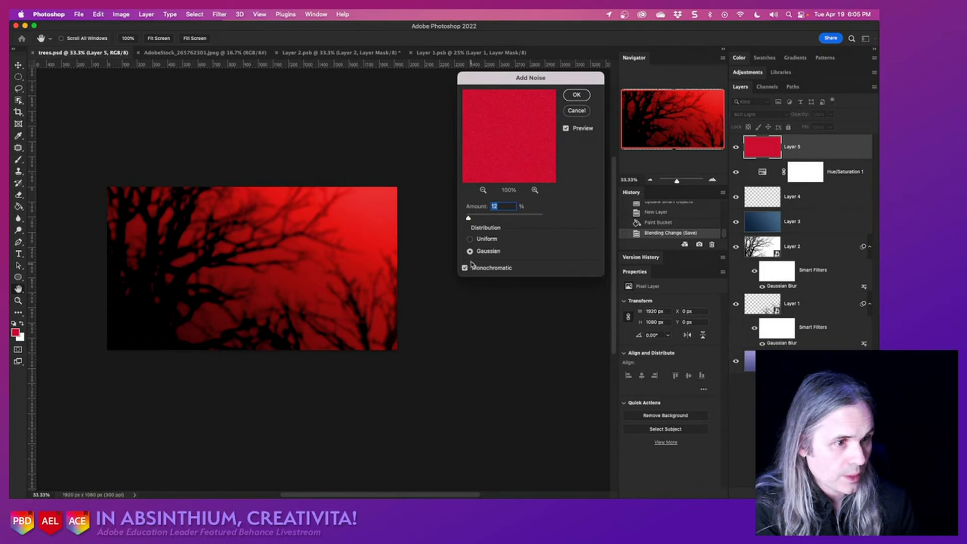
left_click_drag(471, 221, 472, 220)
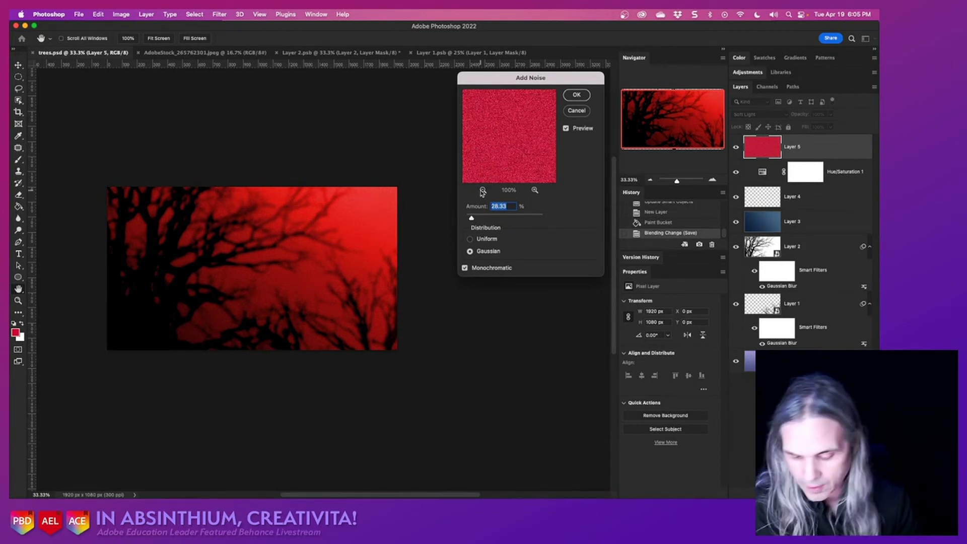
type("25")
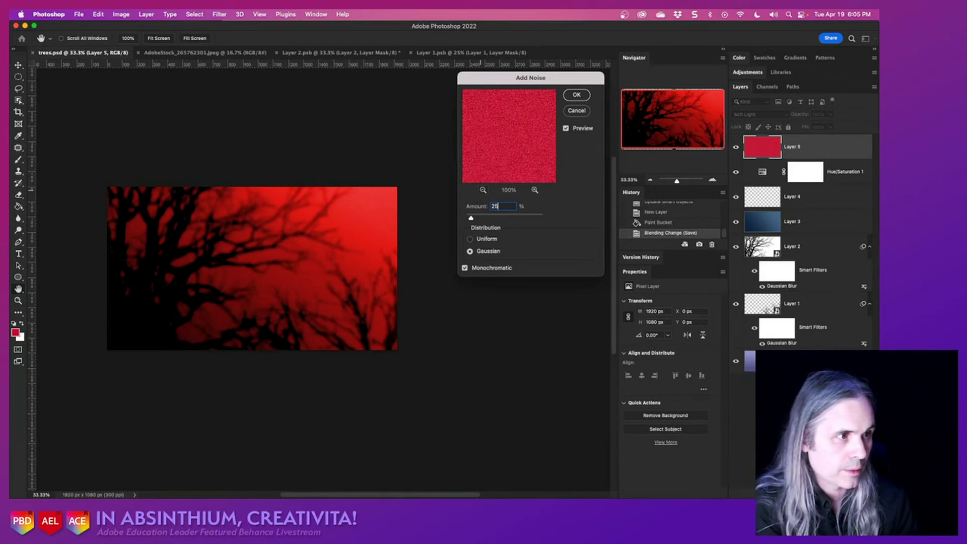
left_click(577, 94)
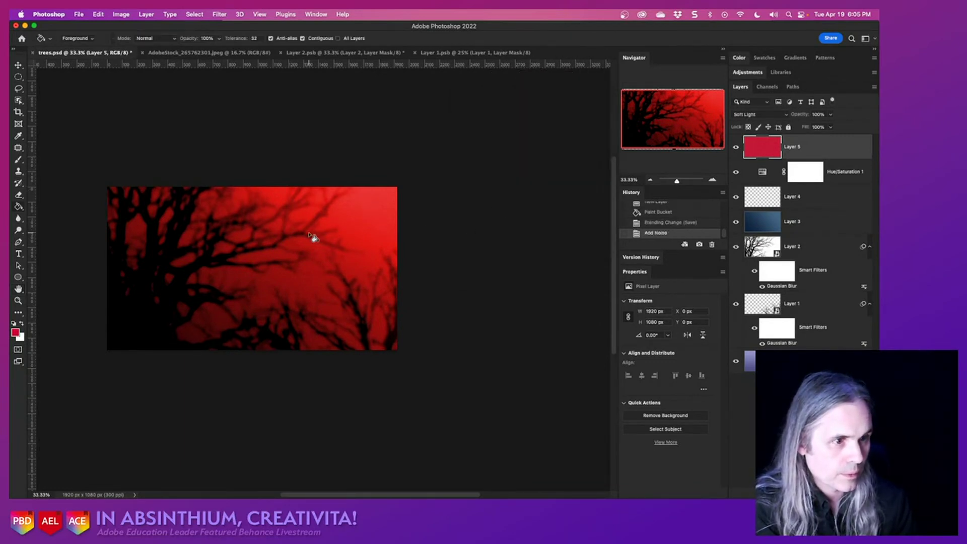
Open Layer 2's layer style settings and enable a Color Overlay on the tree.
scroll(312, 236, "up", 5)
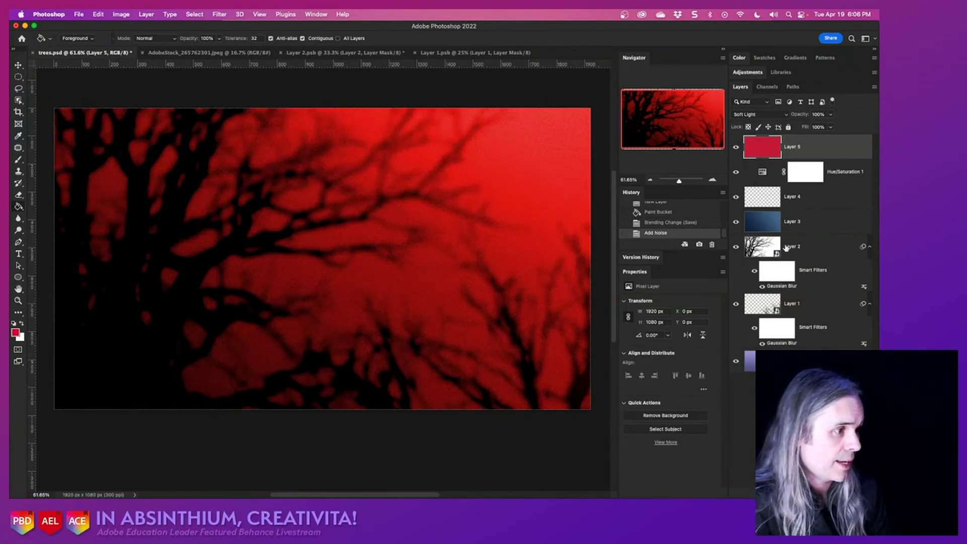
left_click(813, 252)
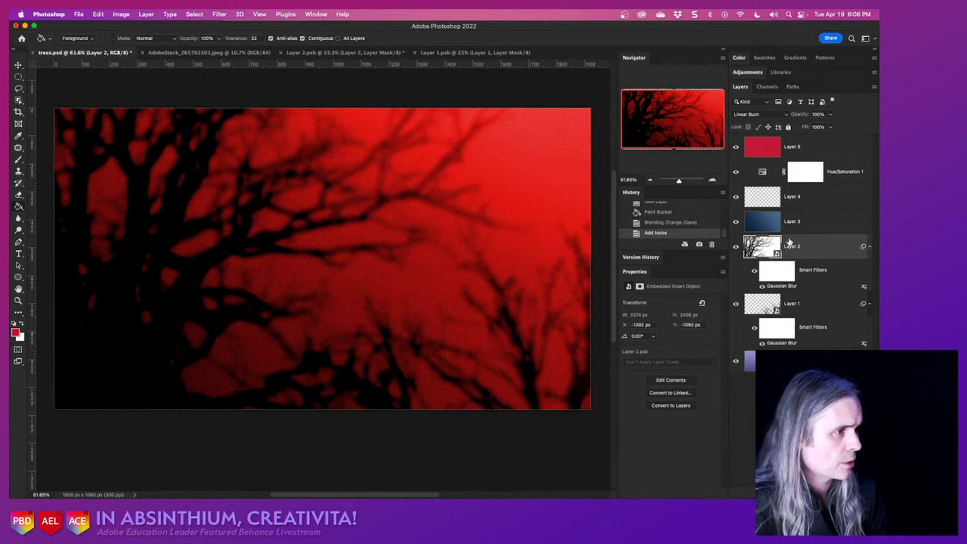
double_click(832, 250)
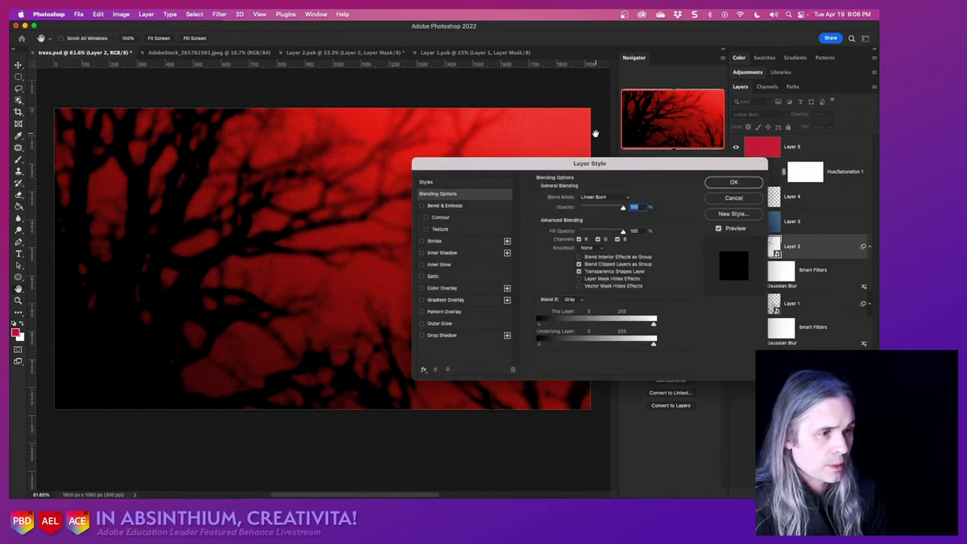
left_click(422, 289)
left_click(449, 290)
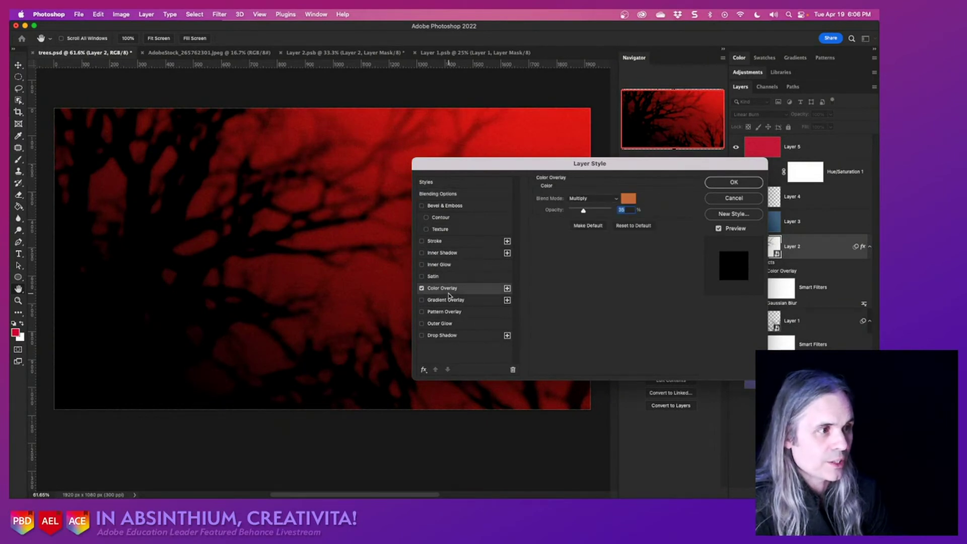
Try the Color Burn, Linear Burn and Darken blend modes on Layer 2's Color Overlay.
left_click(616, 200)
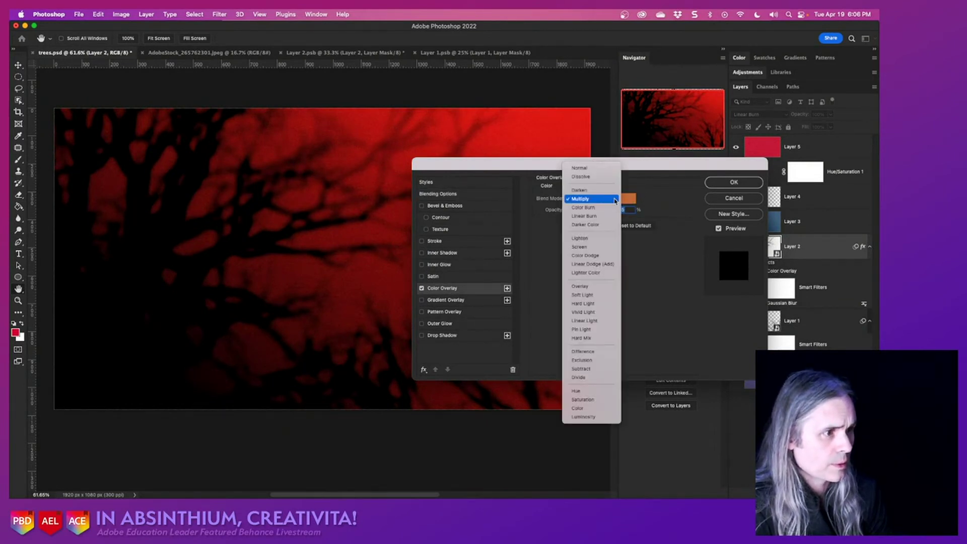
left_click(604, 200)
left_click(603, 199)
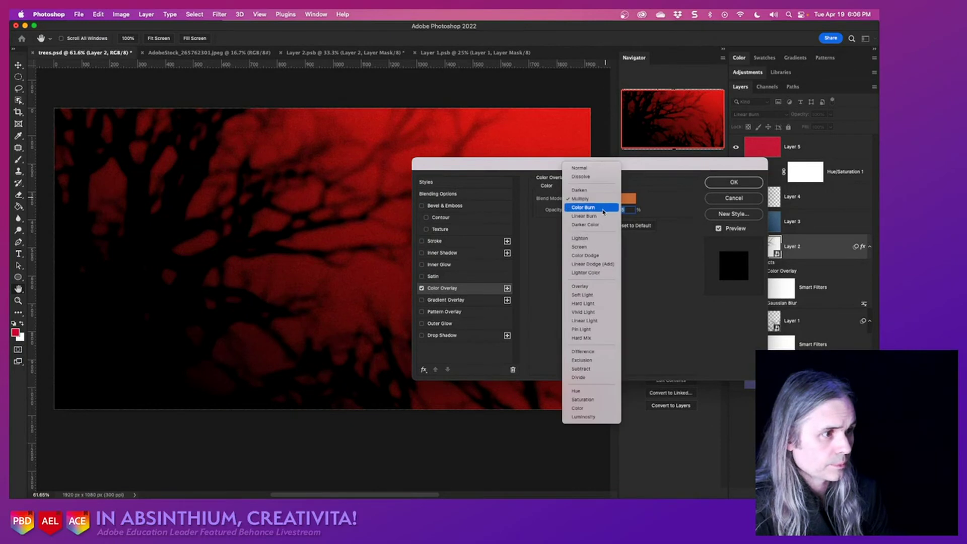
left_click(603, 208)
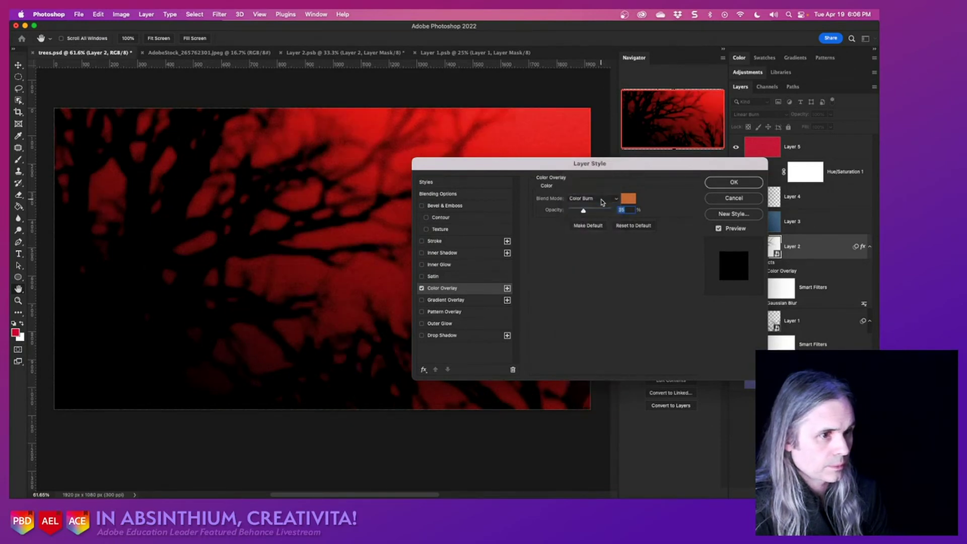
left_click(602, 202)
left_click(596, 209)
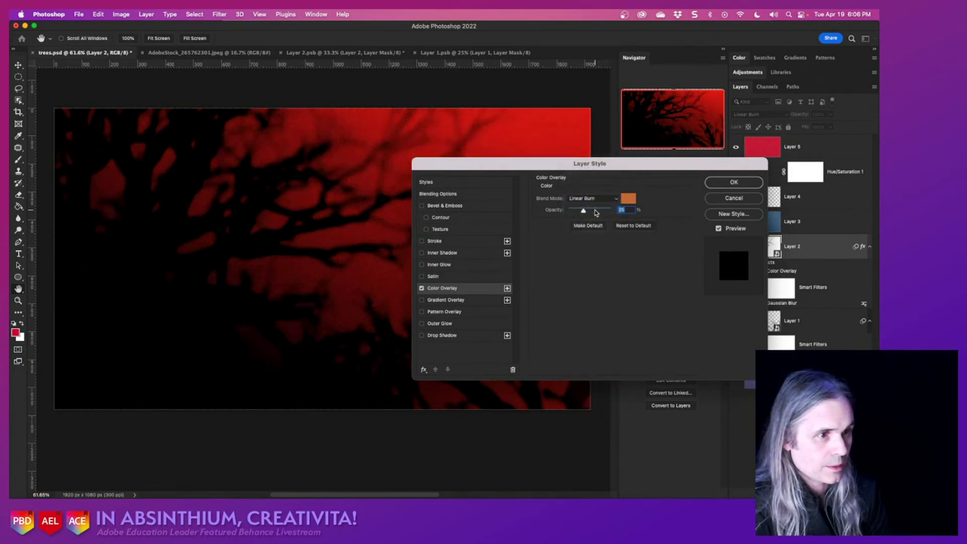
left_click(595, 201)
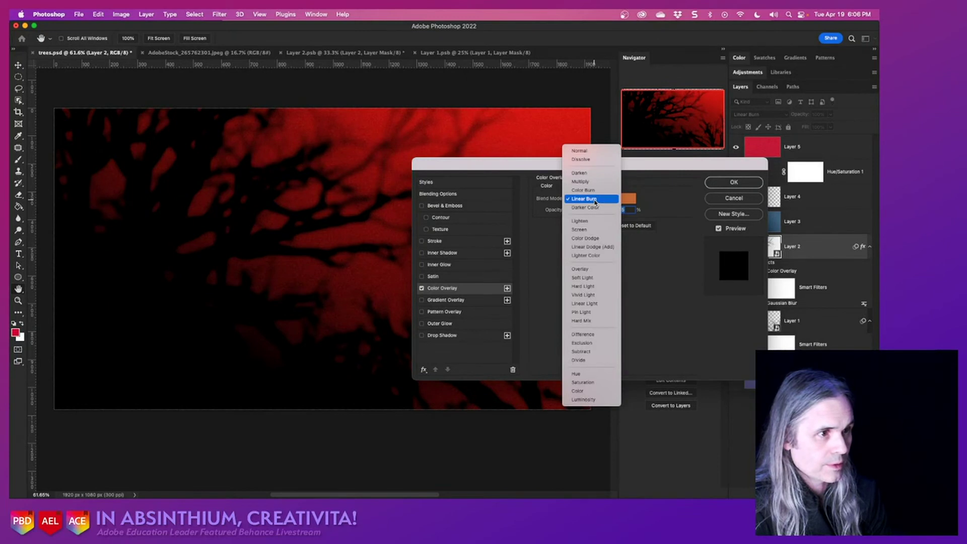
left_click(589, 174)
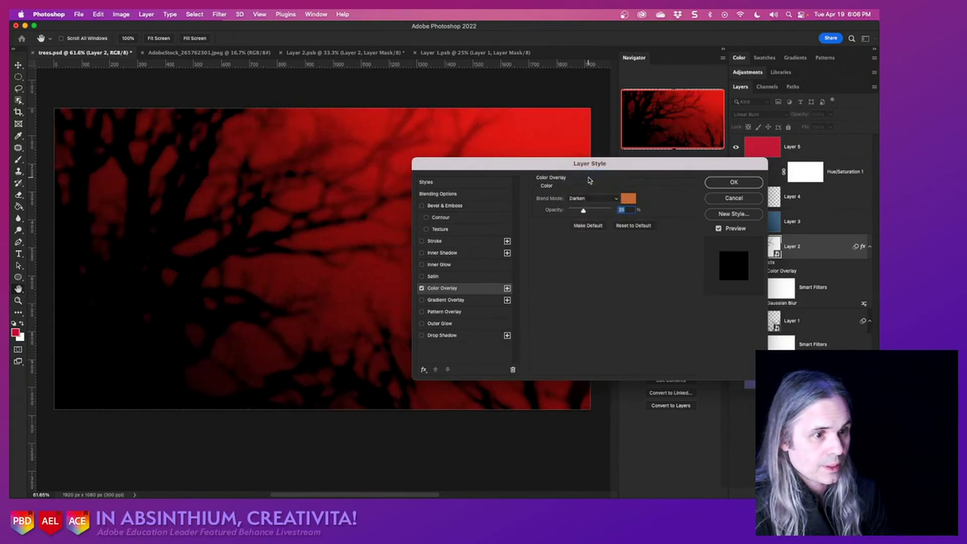
Try the Linear Burn, Lighten, Screen, Color Dodge and Linear Dodge (Add) blend modes on Layer 2's Color Overlay.
left_click(590, 198)
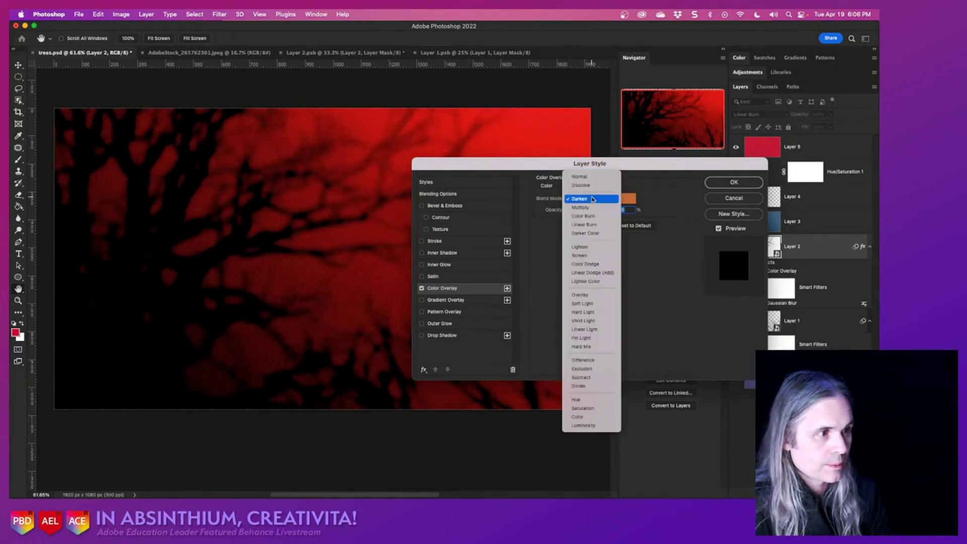
left_click(590, 225)
left_click(589, 199)
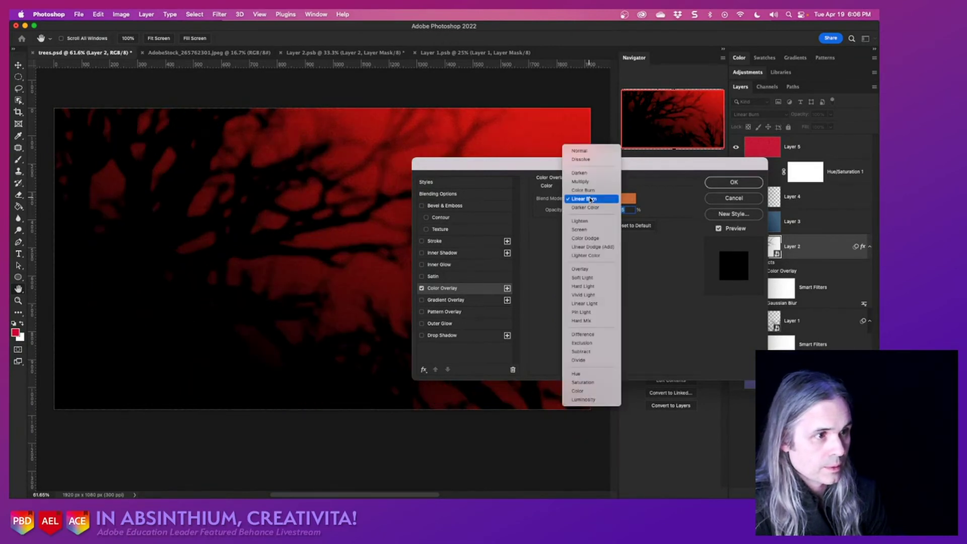
left_click(591, 225)
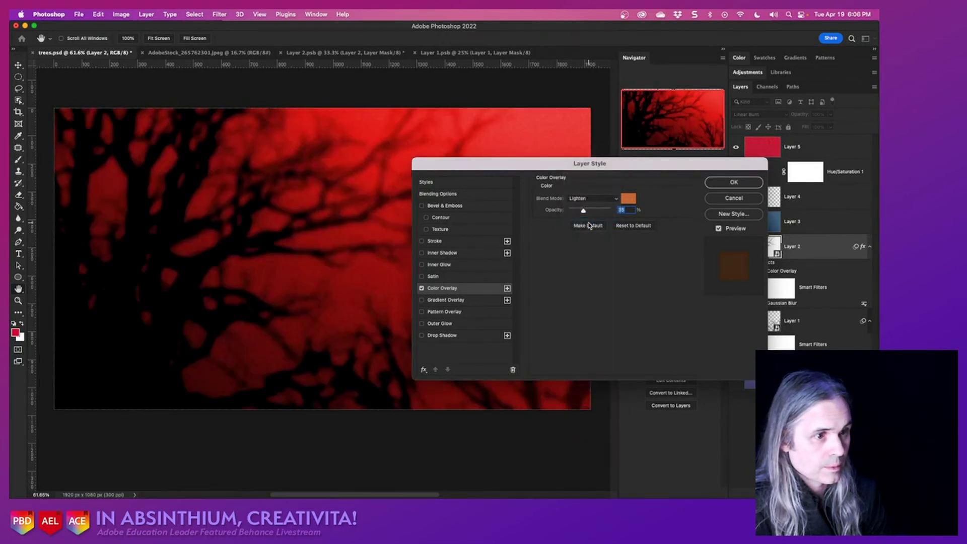
left_click(589, 201)
left_click(586, 200)
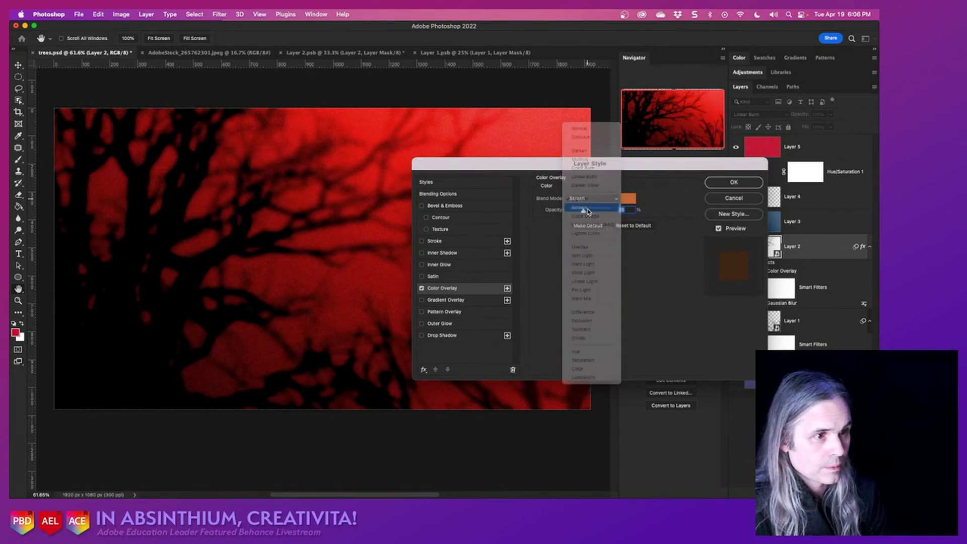
left_click(586, 200)
left_click(585, 207)
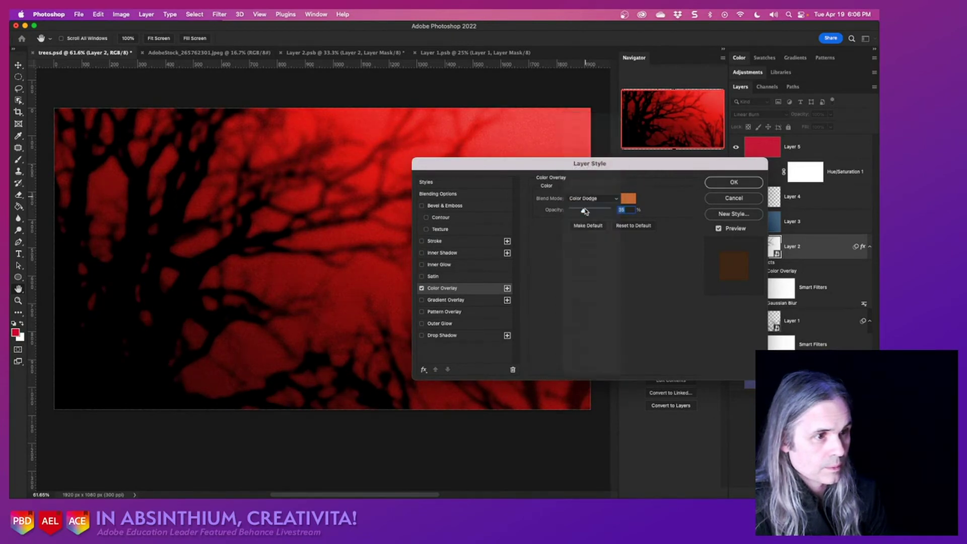
left_click(585, 197)
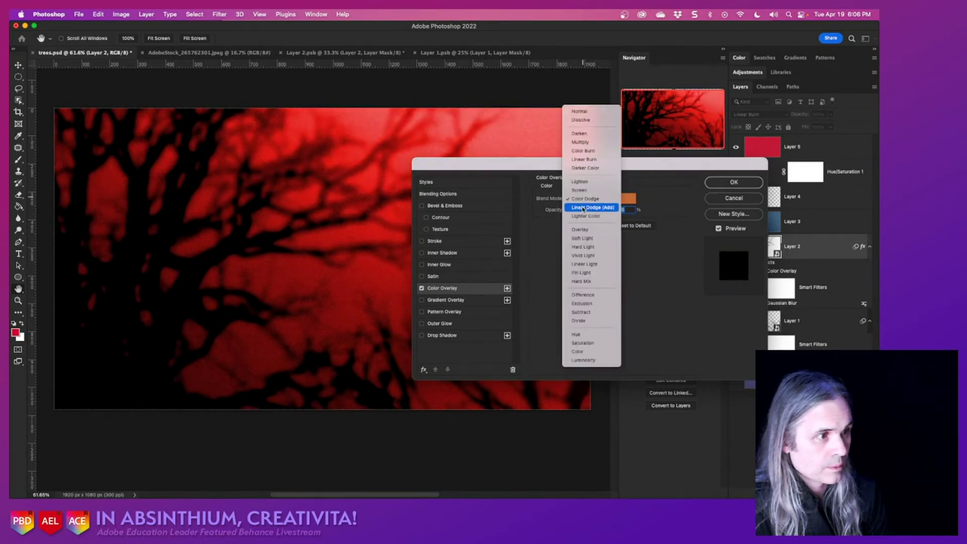
left_click(585, 206)
Compare Soft Light with Normal for Layer 2's Color Overlay and apply the layer style with Soft Light.
left_click(587, 198)
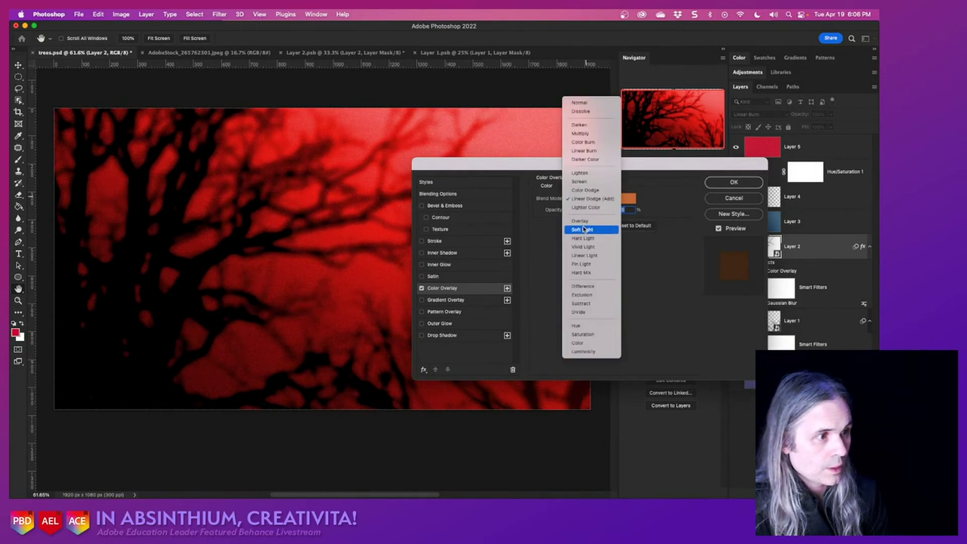
left_click(585, 229)
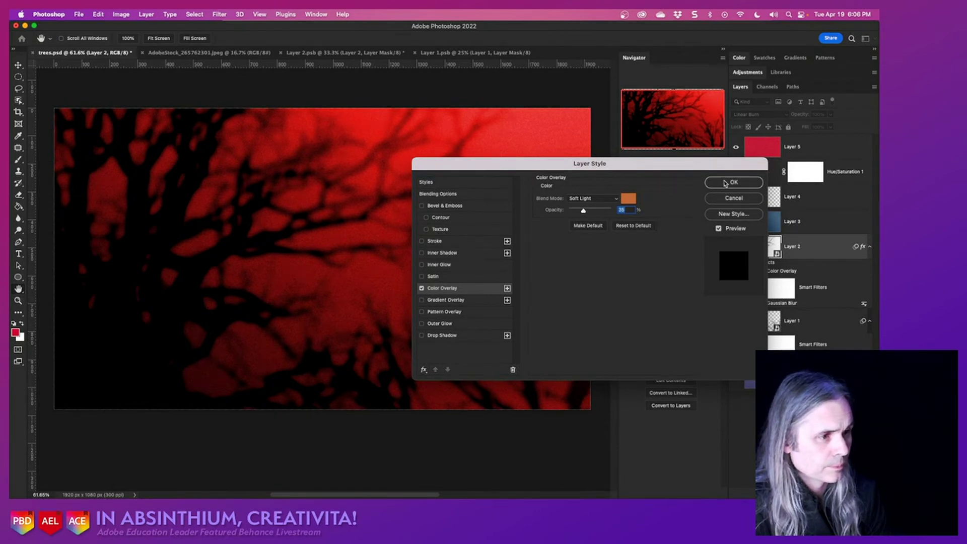
left_click(593, 199)
left_click(590, 71)
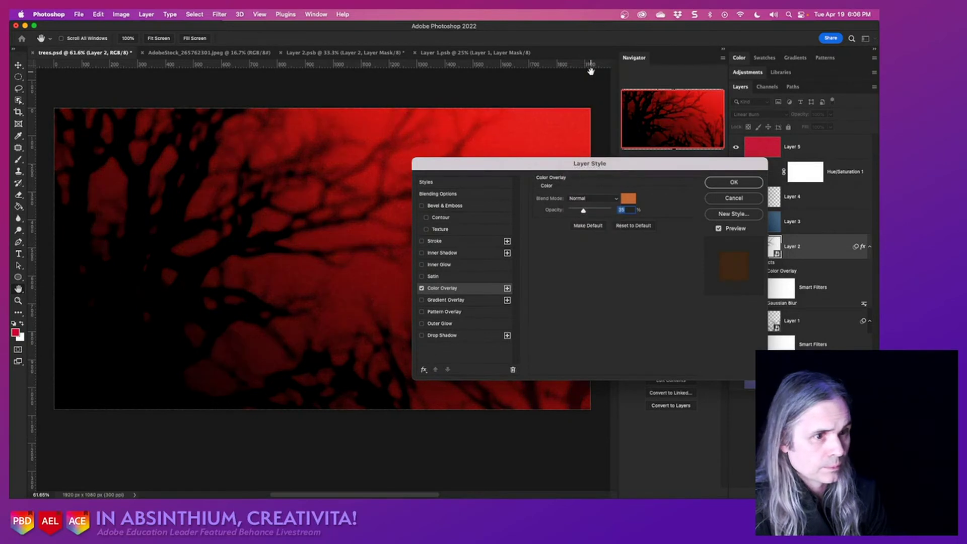
left_click(590, 200)
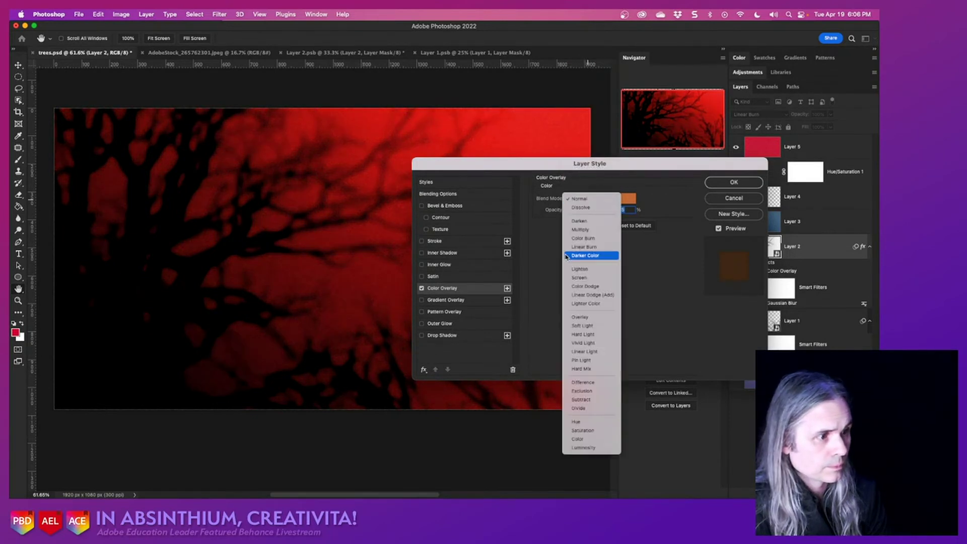
left_click(580, 326)
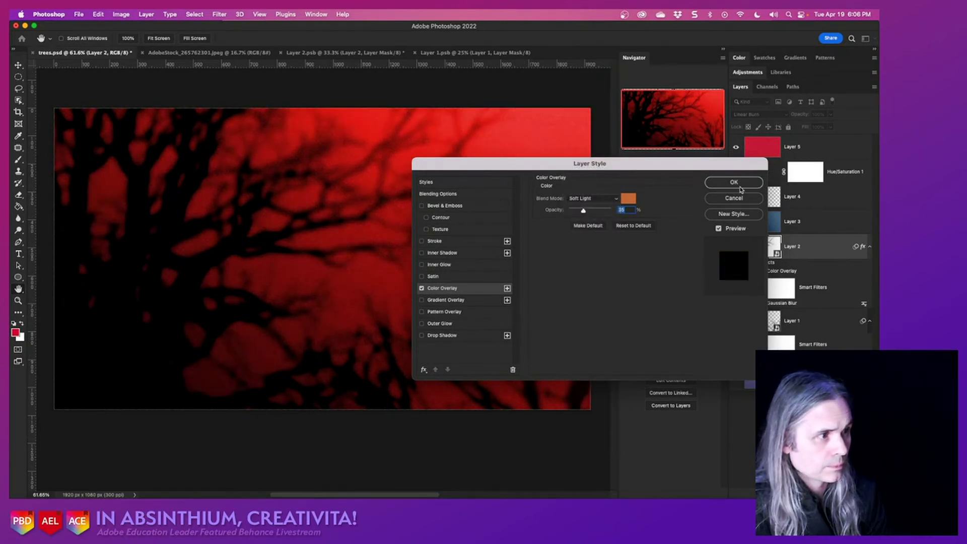
left_click(755, 187)
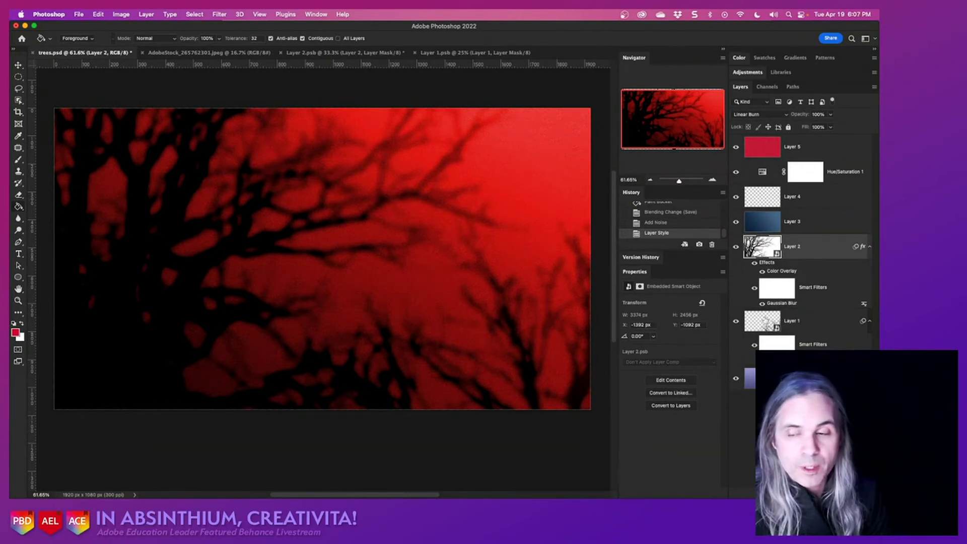
left_click(757, 322)
double_click(757, 321)
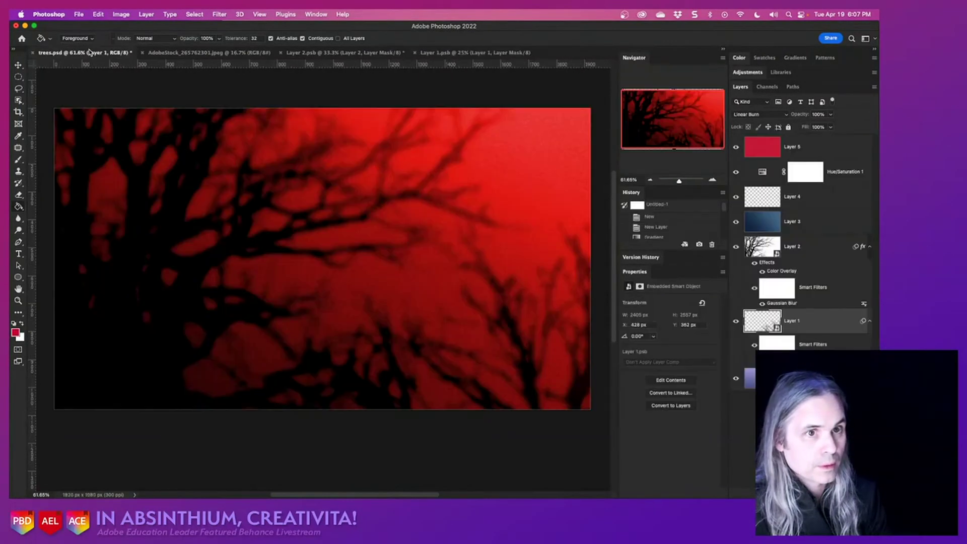
left_click(90, 52)
Add a Color Overlay in Soft Light blend mode to Layer 1 and save trees.psd.
double_click(825, 330)
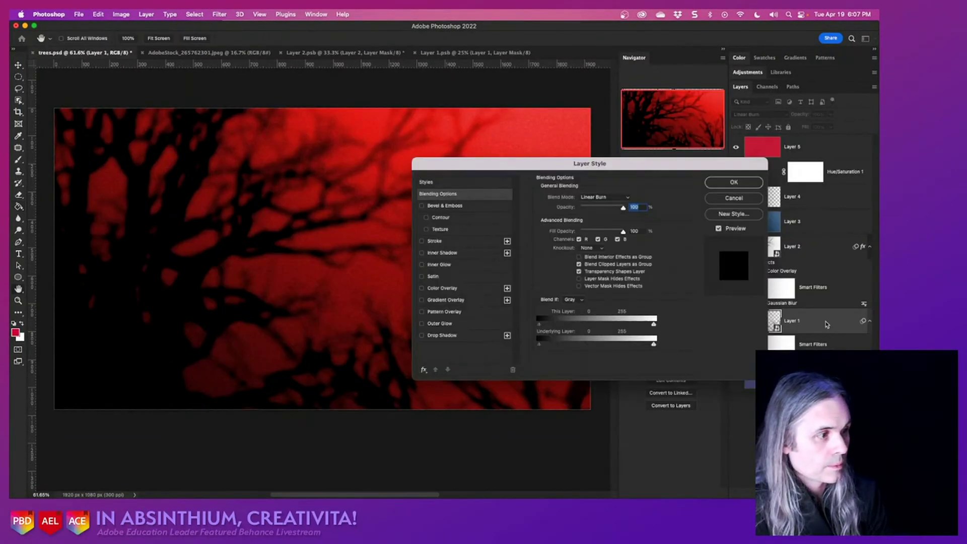
left_click(422, 288)
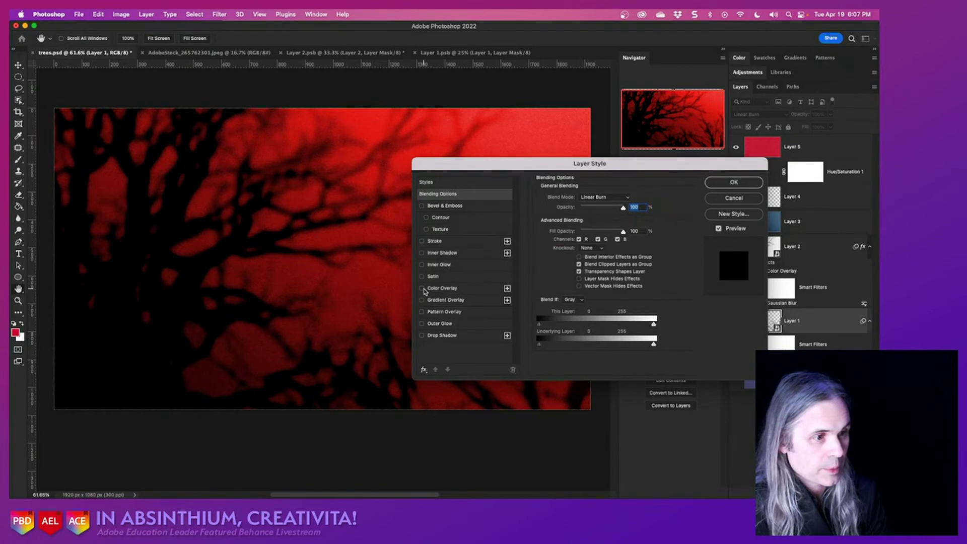
left_click(442, 291)
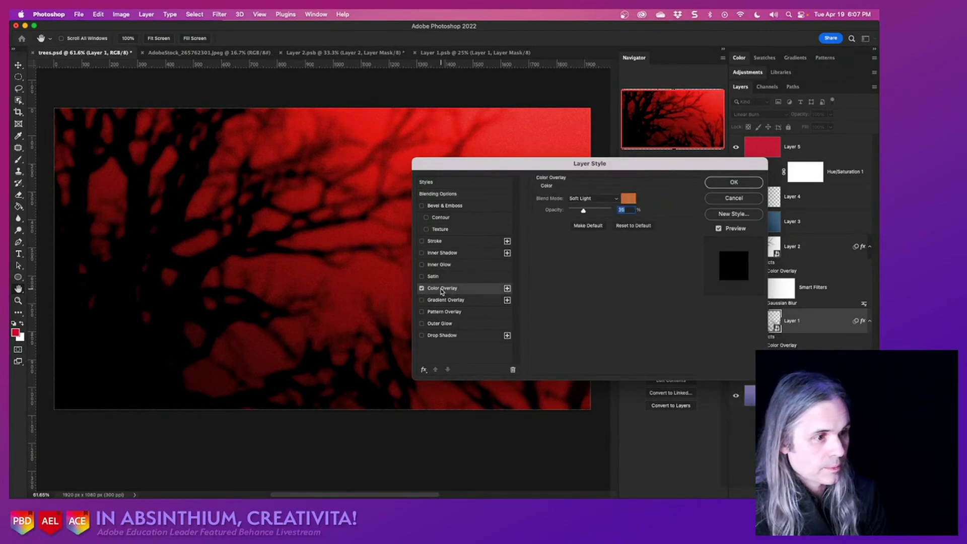
left_click(597, 199)
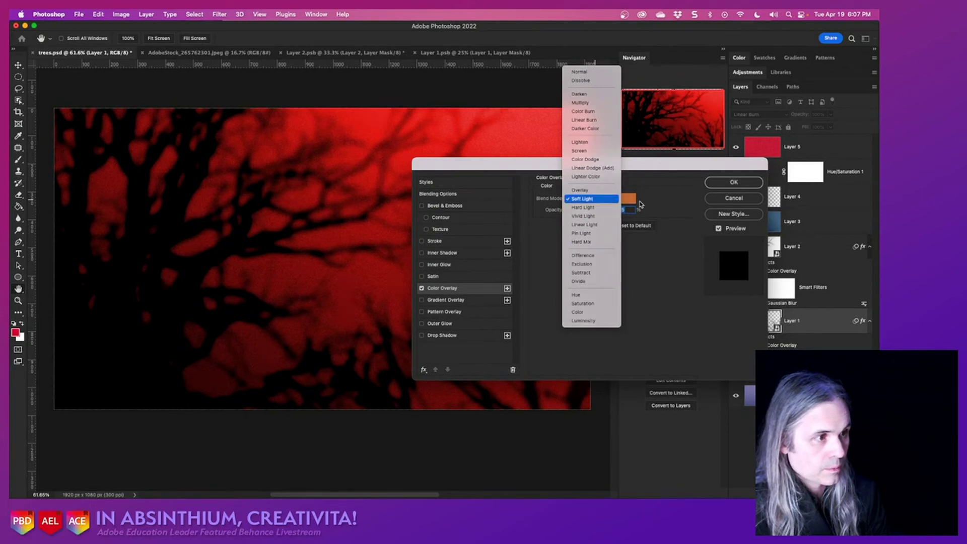
left_click(586, 201)
left_click(733, 184)
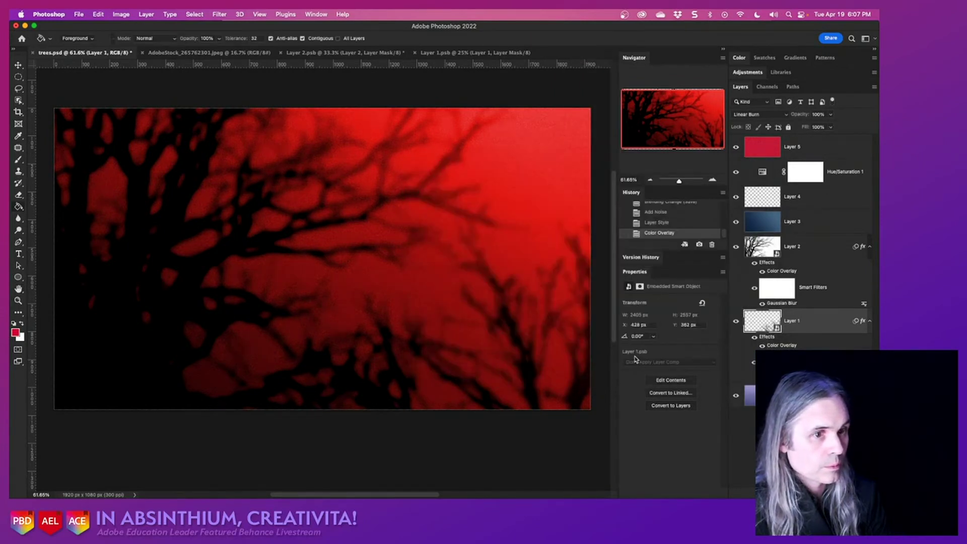
key("super+s")
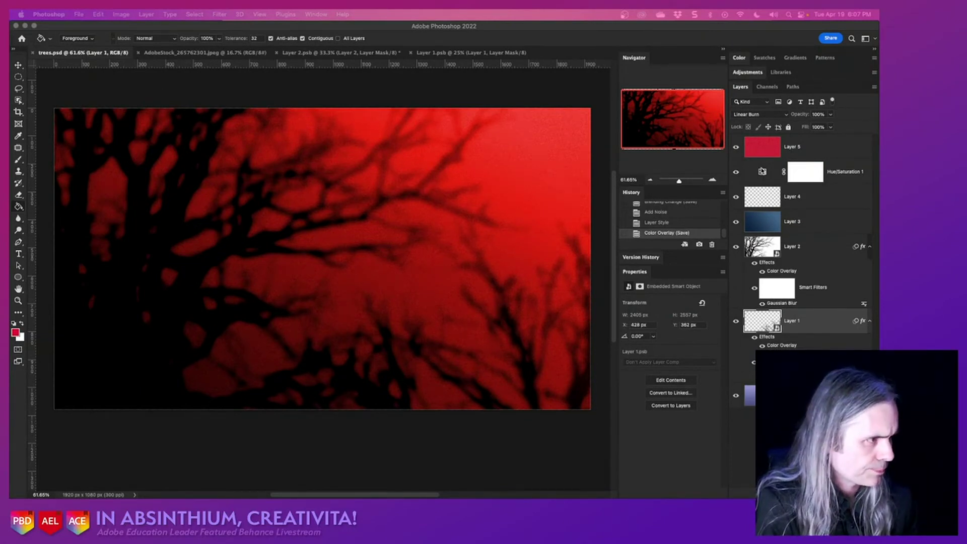
Set the Hue/Saturation 1 adjustment to Hue 0, Saturation 72 and Lightness -16.
left_click(762, 171)
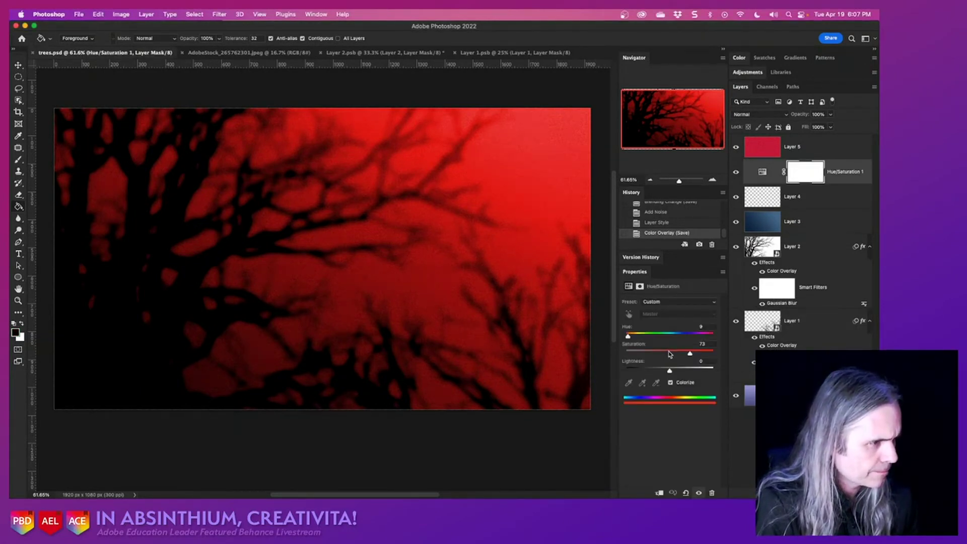
left_click_drag(669, 354, 663, 375)
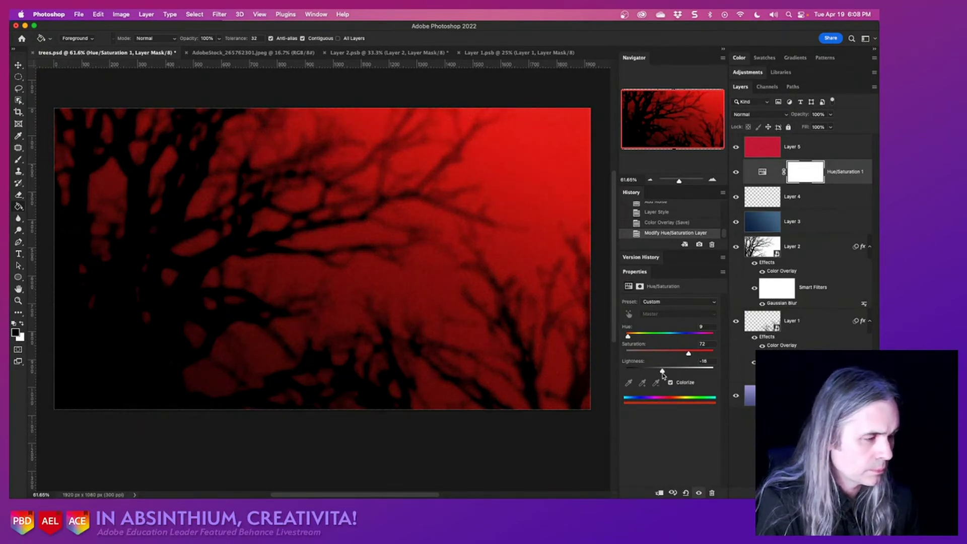
mouse_move(629, 337)
left_mouse_down()
mouse_move(734, 349)
mouse_move(635, 337)
mouse_move(614, 324)
left_mouse_up()
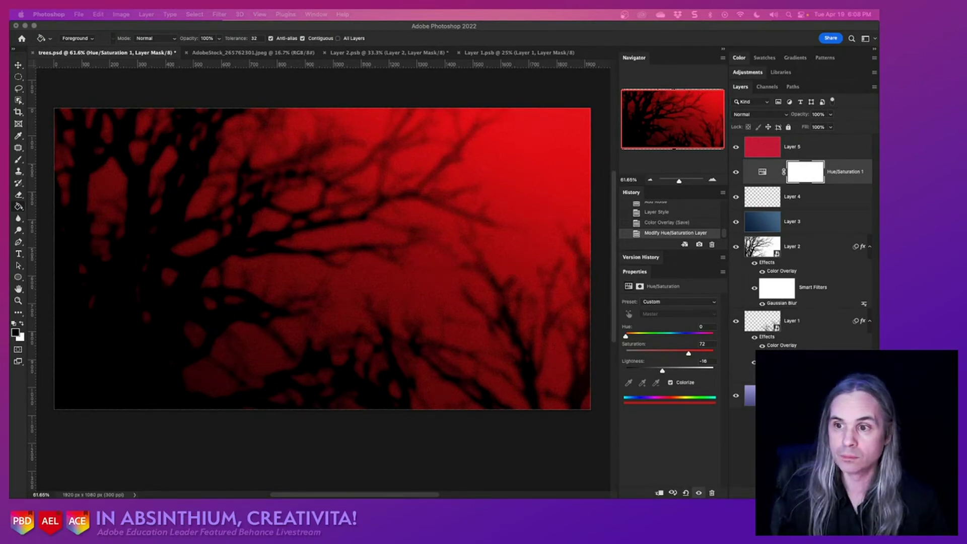
Switch to Adobe Stock in Chrome, search the free assets for "bird" and look through the images.
key("super+Tab")
left_click_drag(360, 58, 432, 72)
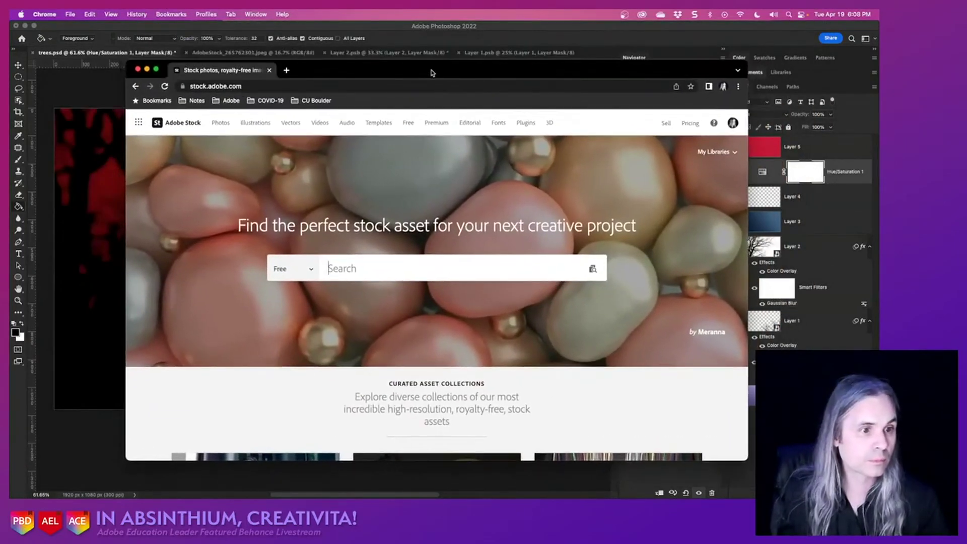
left_click(369, 265)
type("bird")
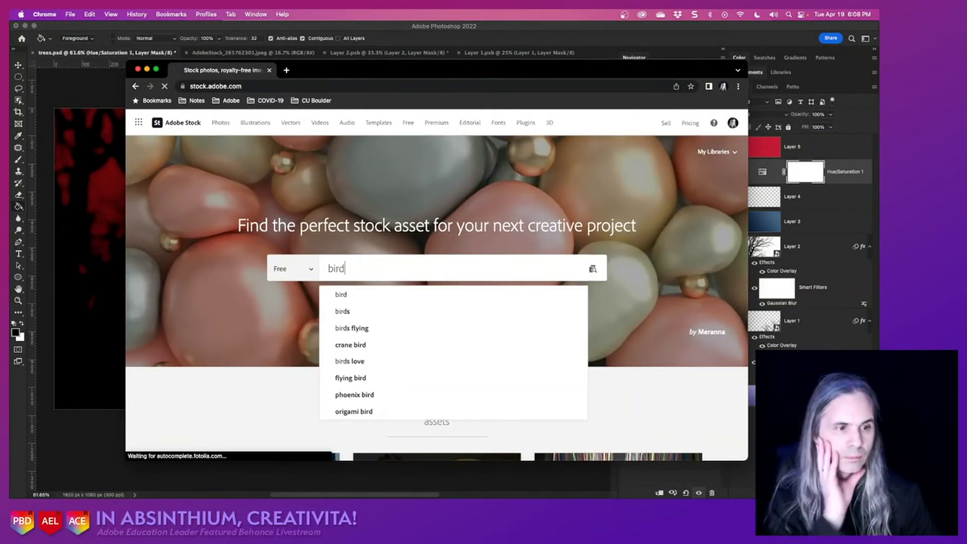
key("Return")
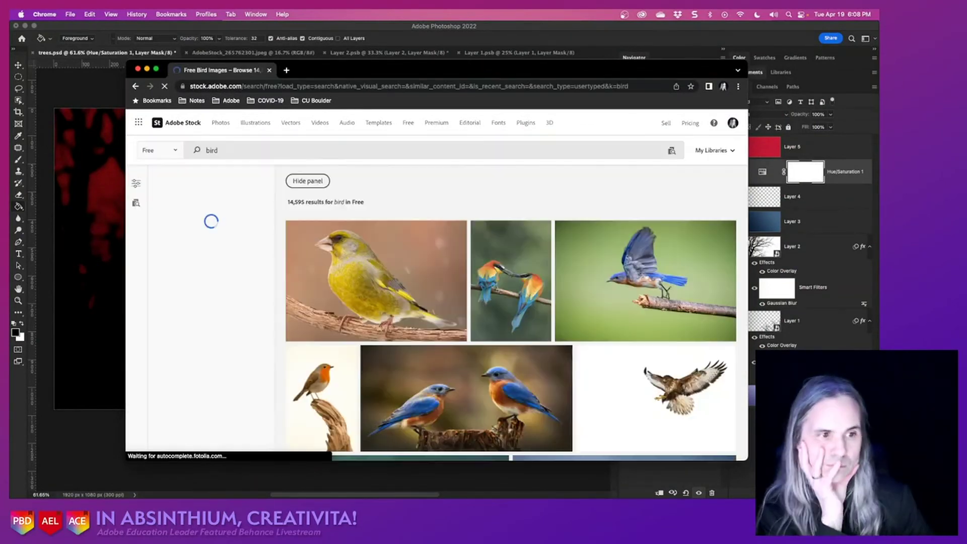
scroll(598, 358, "down", 5)
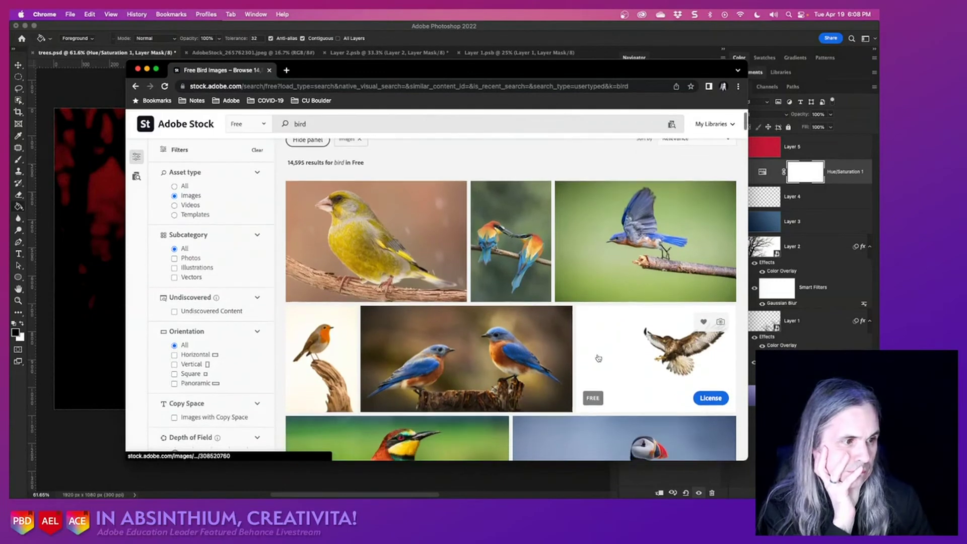
scroll(599, 359, "down", 3)
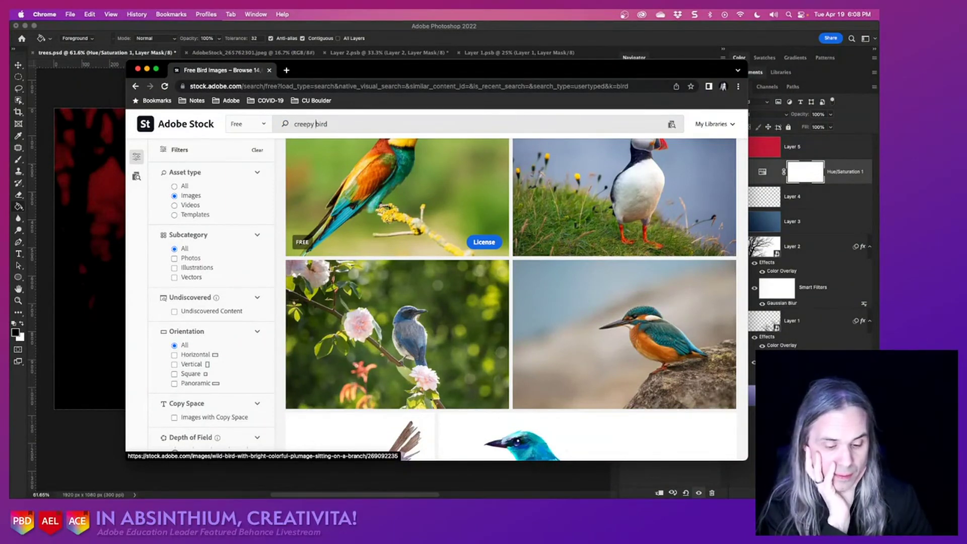
Search the free images for "creepy bird", examine the orange-red tarantula photo close up and look through the other results.
key("Return")
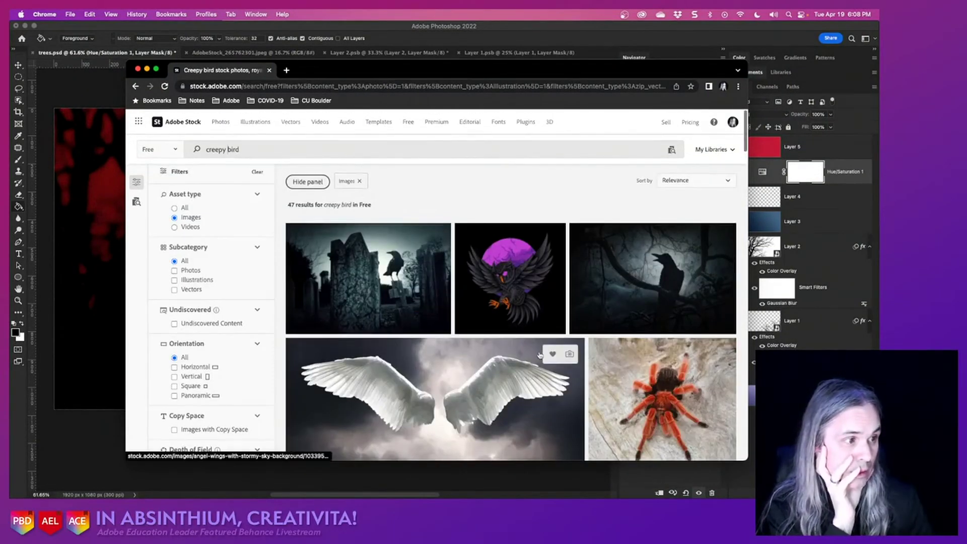
scroll(539, 355, "down", 5)
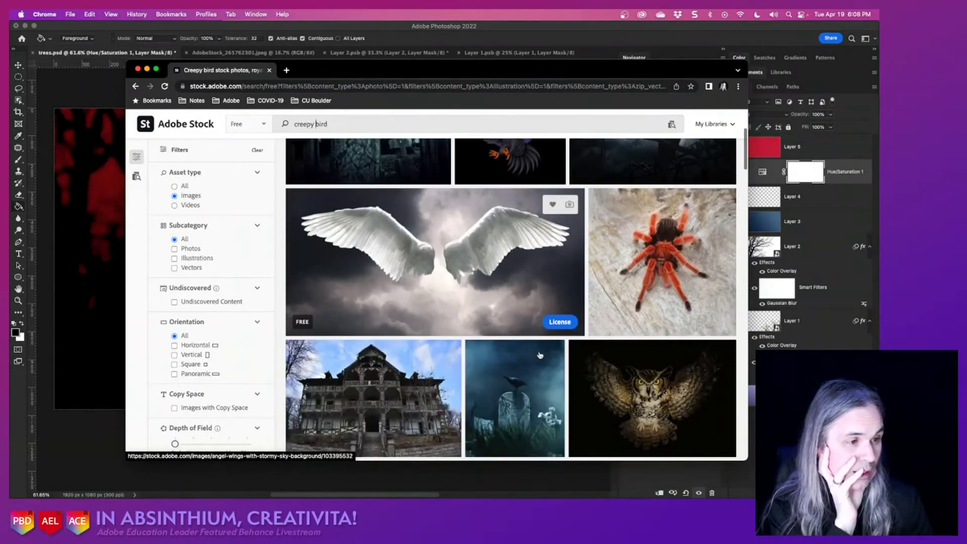
scroll(664, 272, "up", 3)
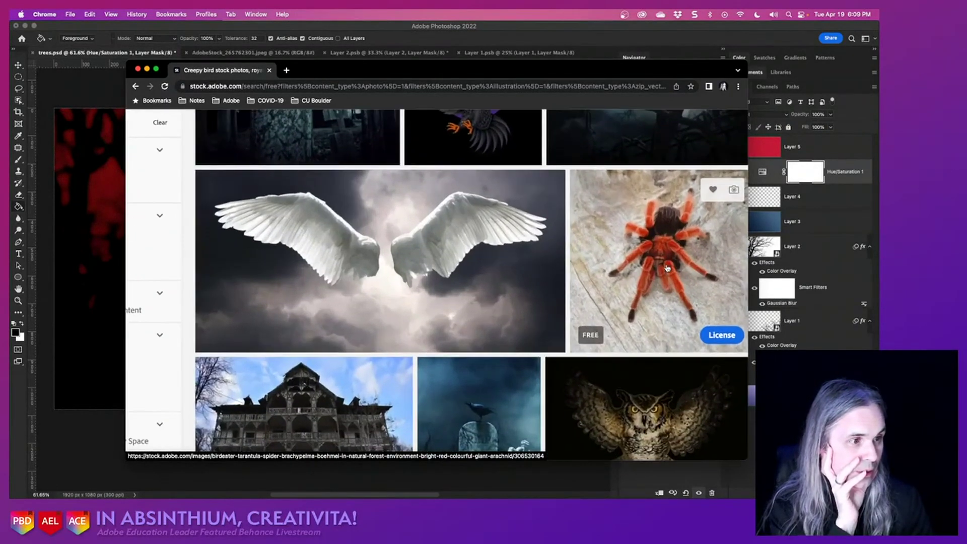
scroll(667, 268, "up", 5)
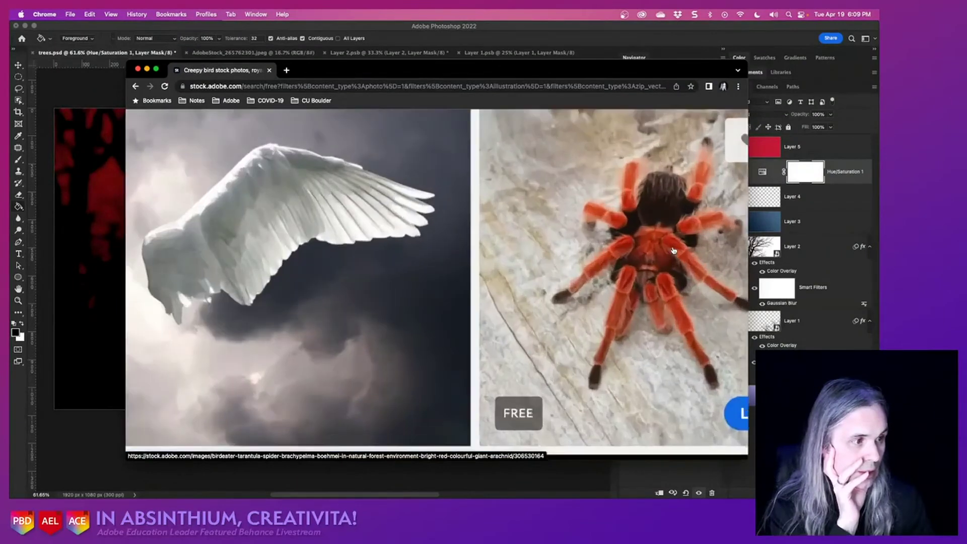
scroll(674, 251, "right", 5)
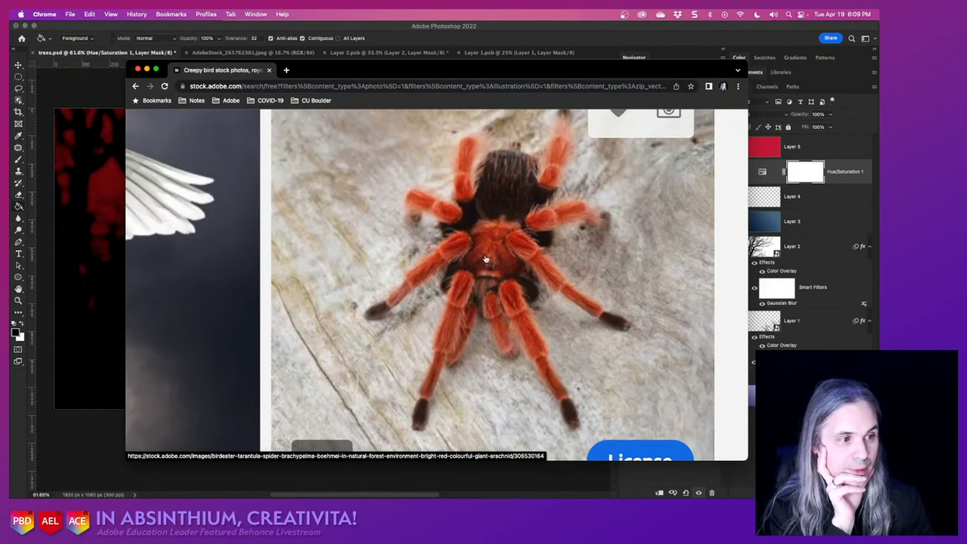
scroll(485, 259, "down", 5)
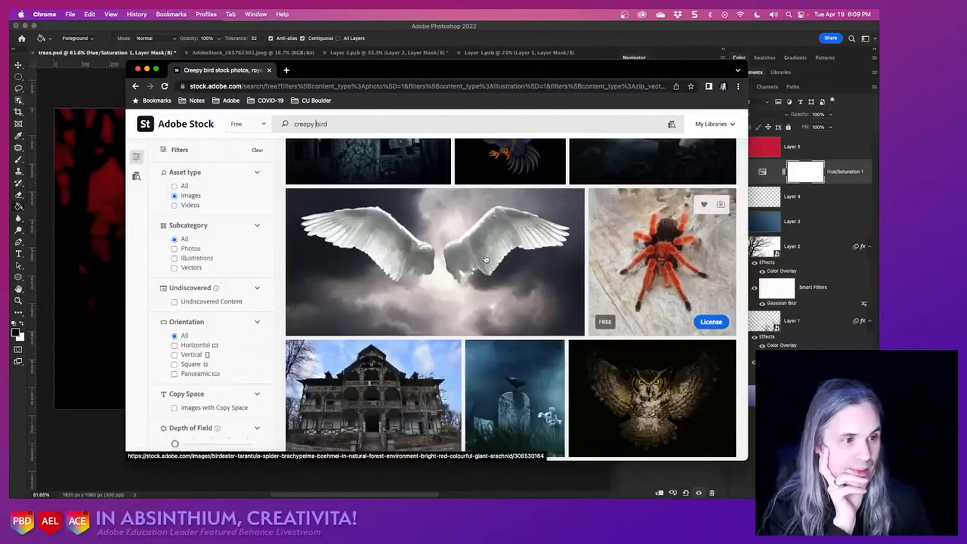
scroll(486, 260, "down", 5)
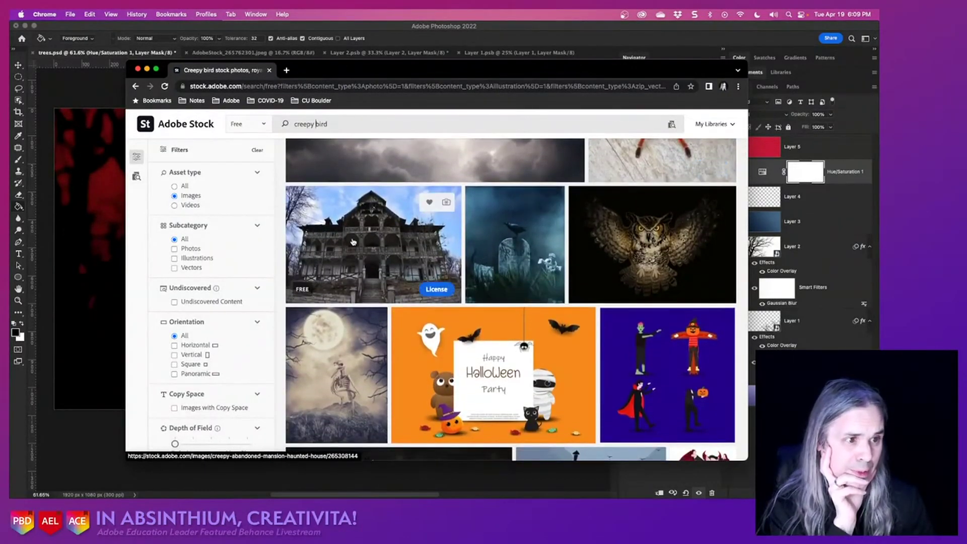
scroll(358, 244, "down", 5)
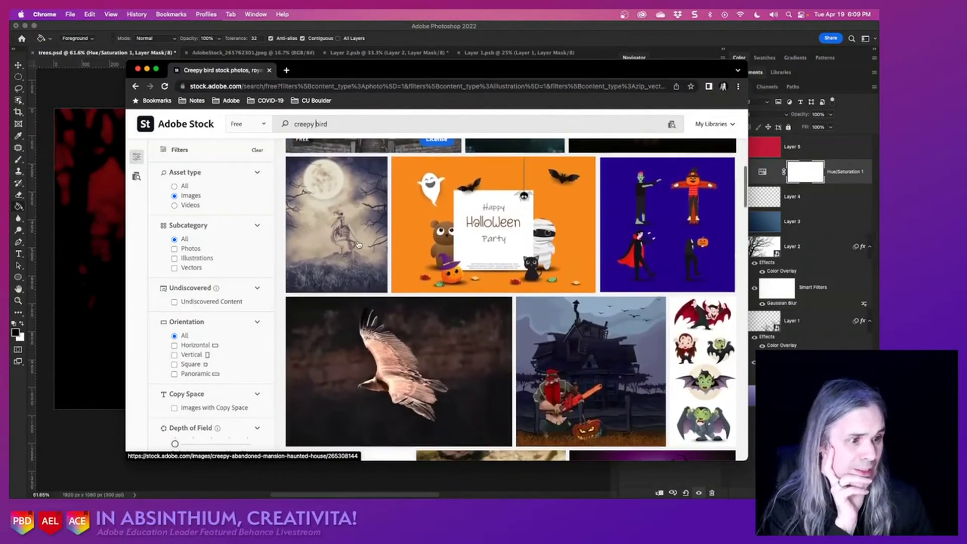
scroll(358, 245, "down", 5)
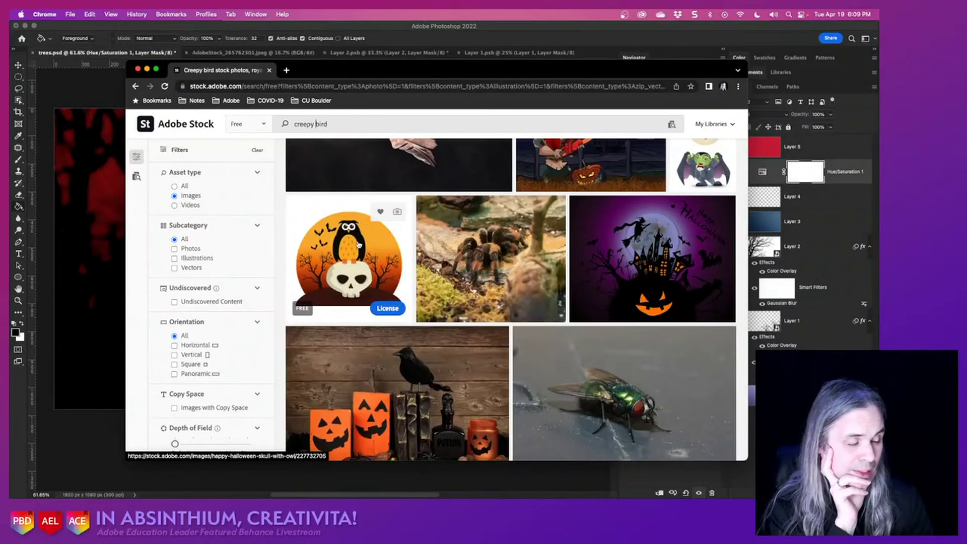
scroll(359, 244, "down", 5)
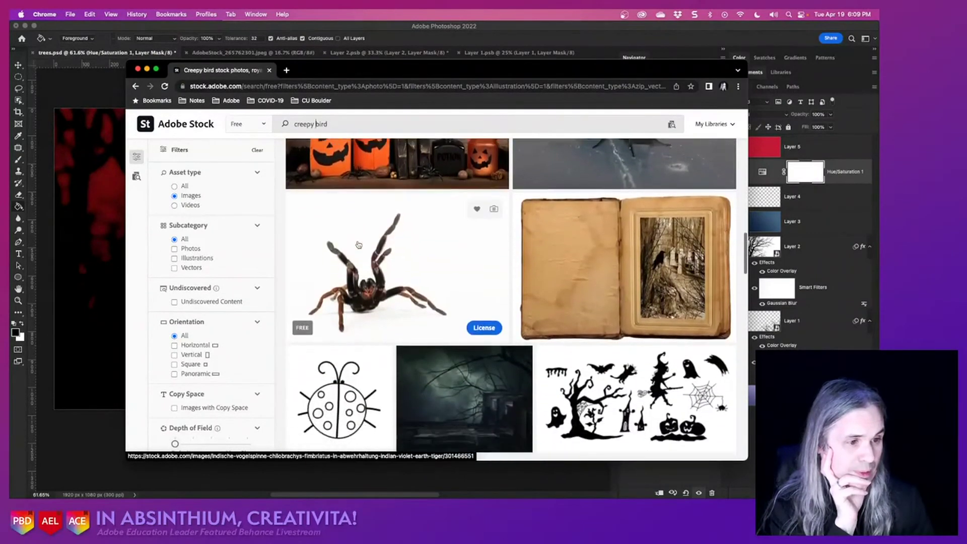
scroll(358, 245, "down", 4)
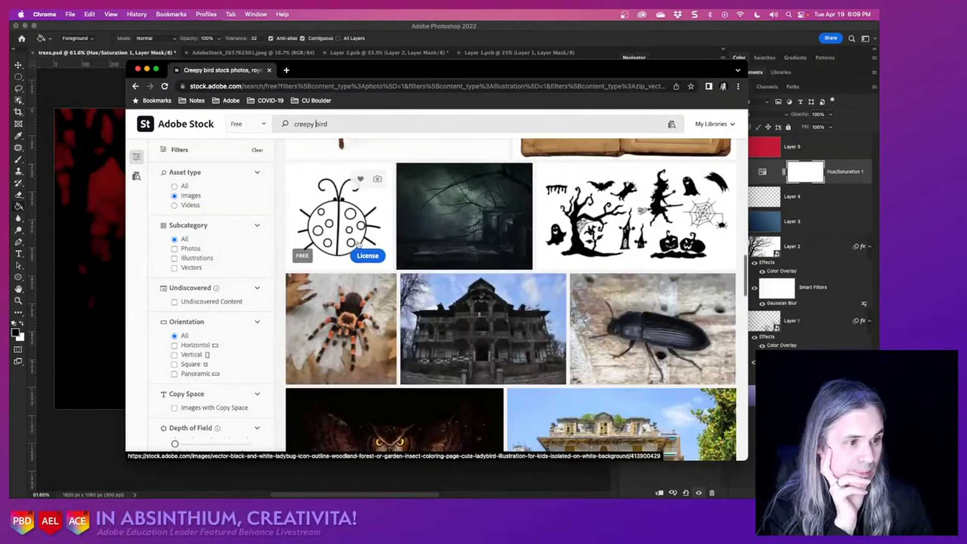
scroll(358, 245, "down", 5)
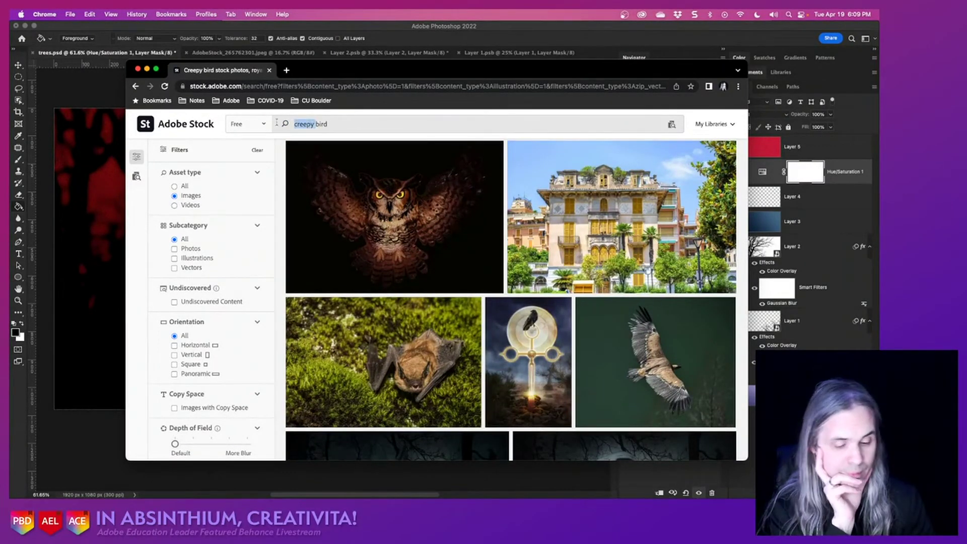
Search the free images for "bird" again and look through the whole first results page for a suitable subject.
key("Return")
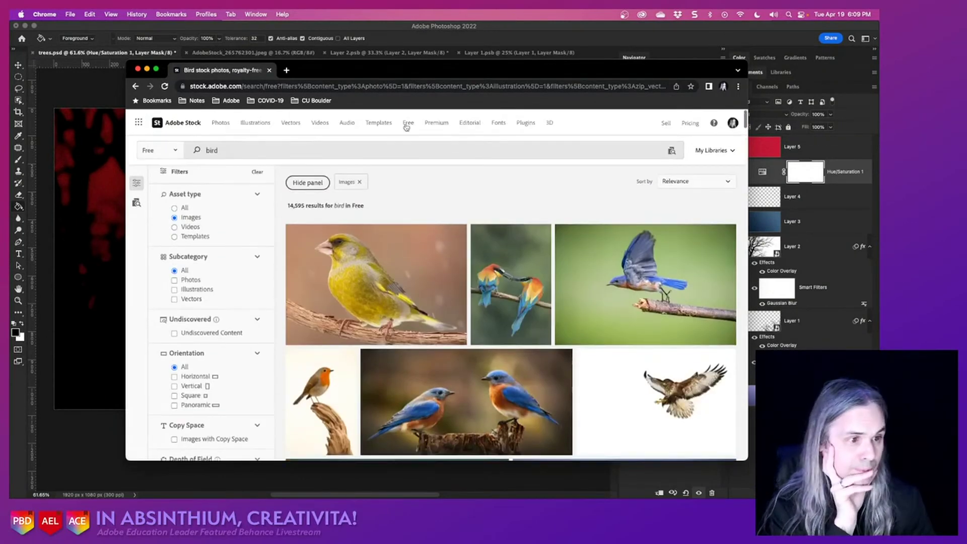
scroll(581, 201, "down", 5)
scroll(581, 201, "up", 5)
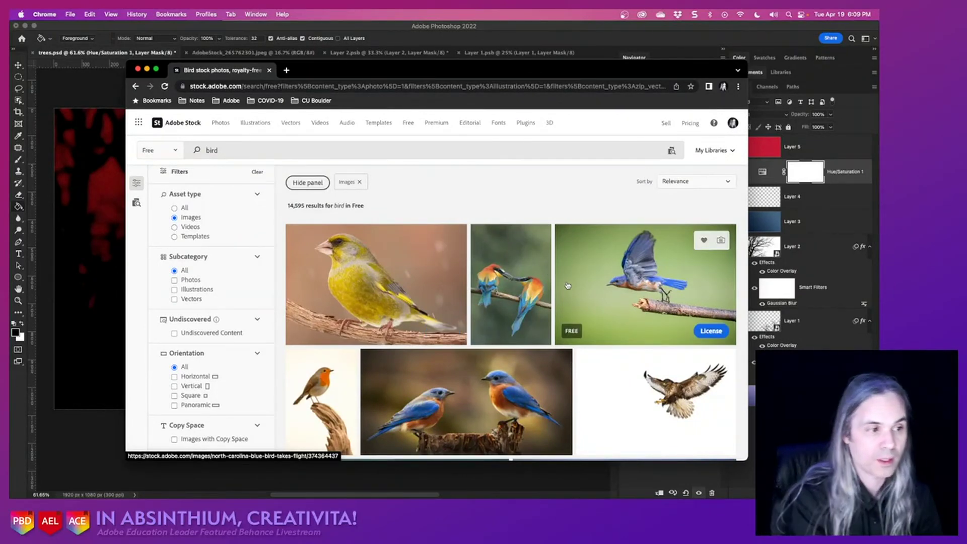
scroll(568, 285, "down", 10)
scroll(567, 286, "down", 12)
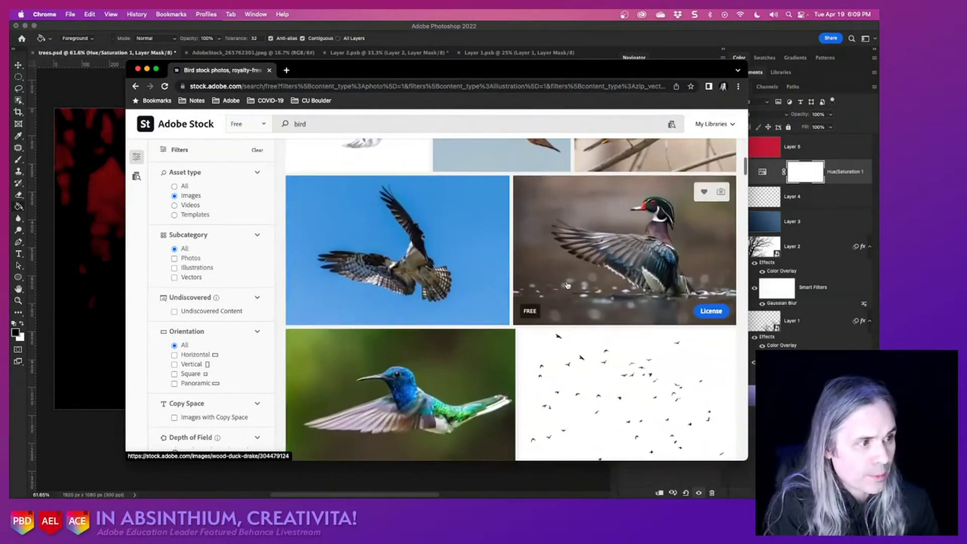
scroll(568, 285, "down", 10)
scroll(568, 285, "down", 12)
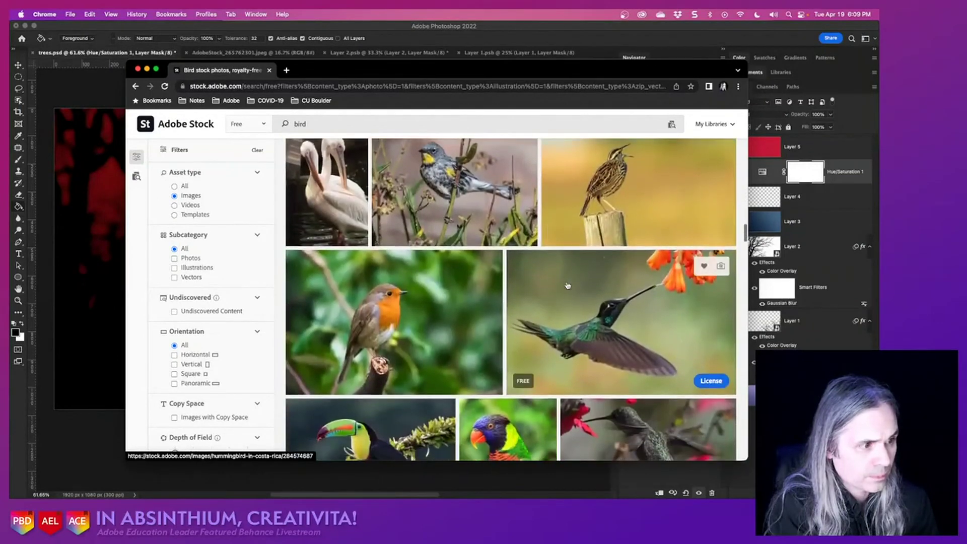
scroll(568, 286, "down", 8)
scroll(568, 286, "down", 1)
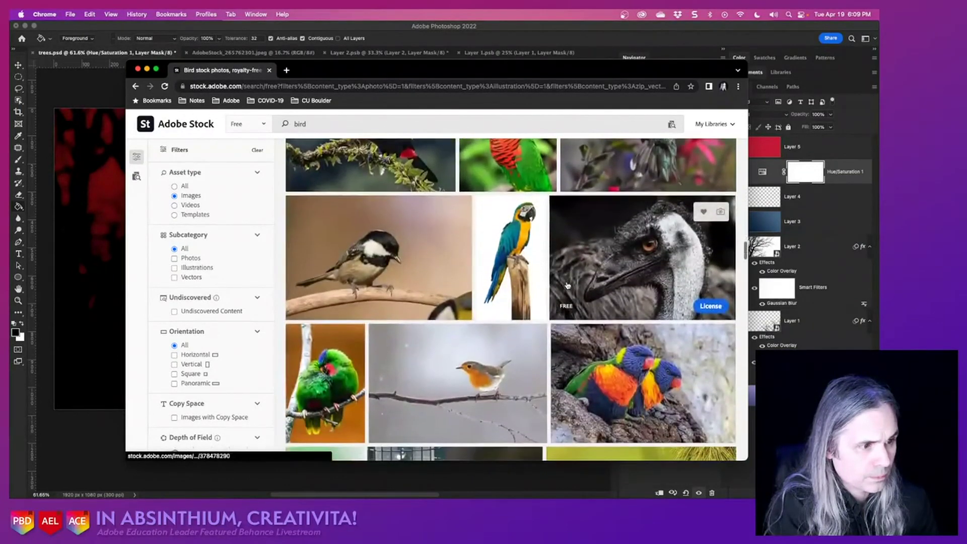
scroll(568, 286, "down", 8)
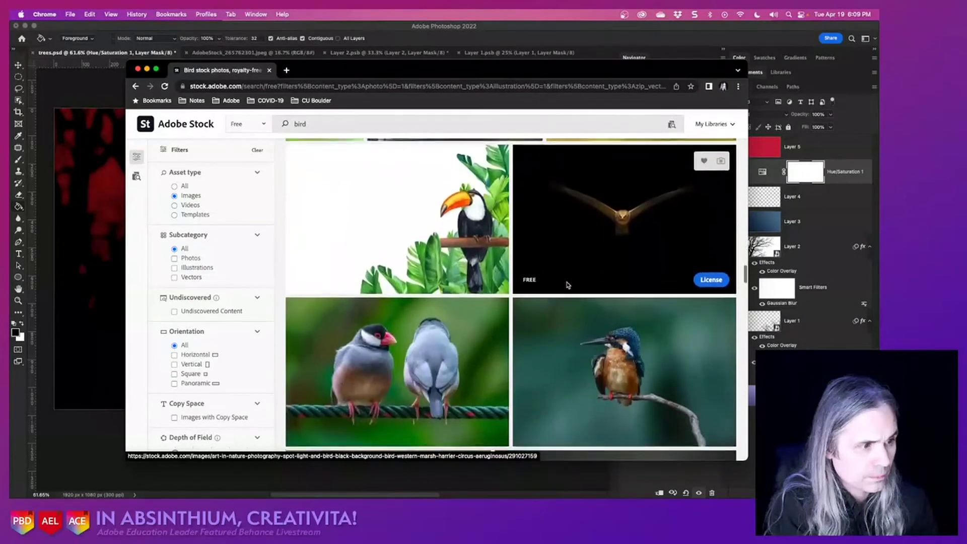
scroll(568, 285, "down", 4)
scroll(567, 285, "up", 8)
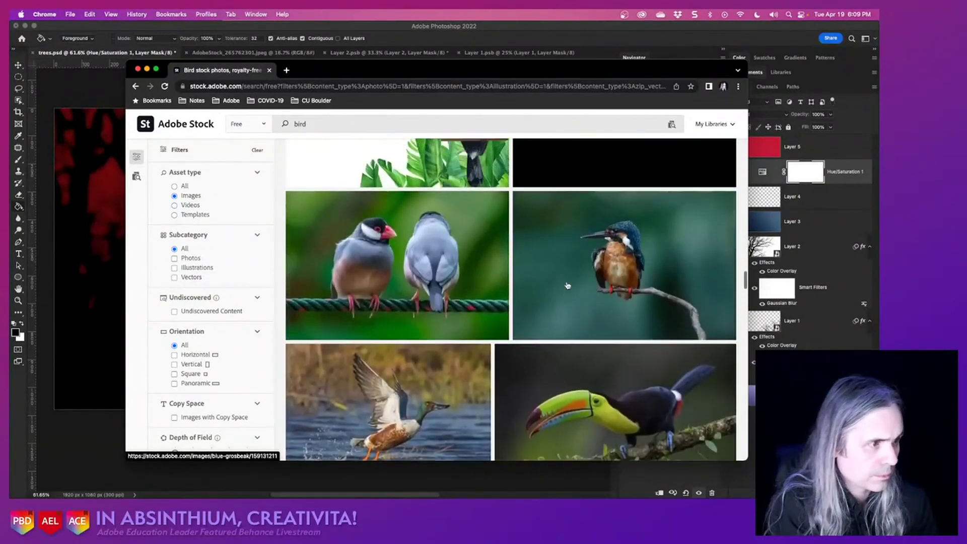
scroll(568, 285, "down", 8)
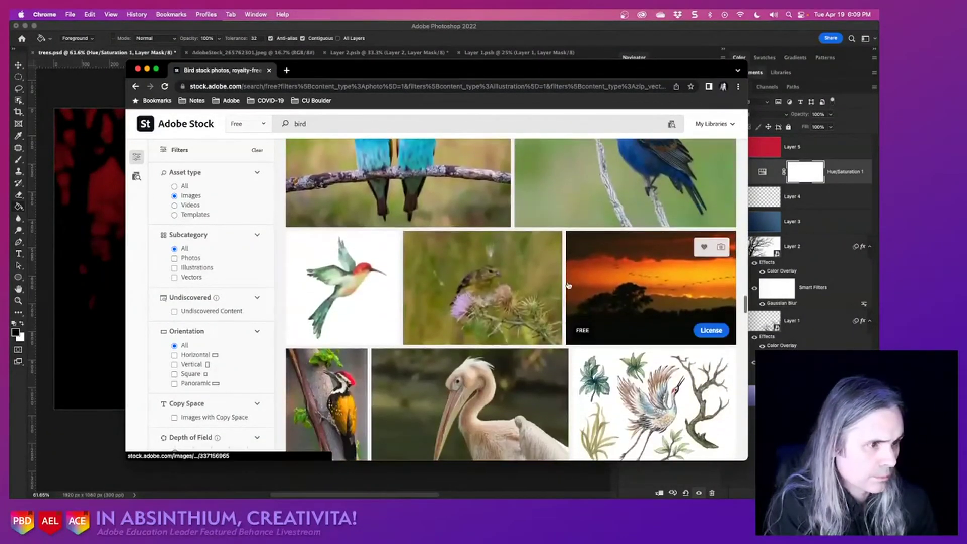
scroll(569, 285, "up", 1)
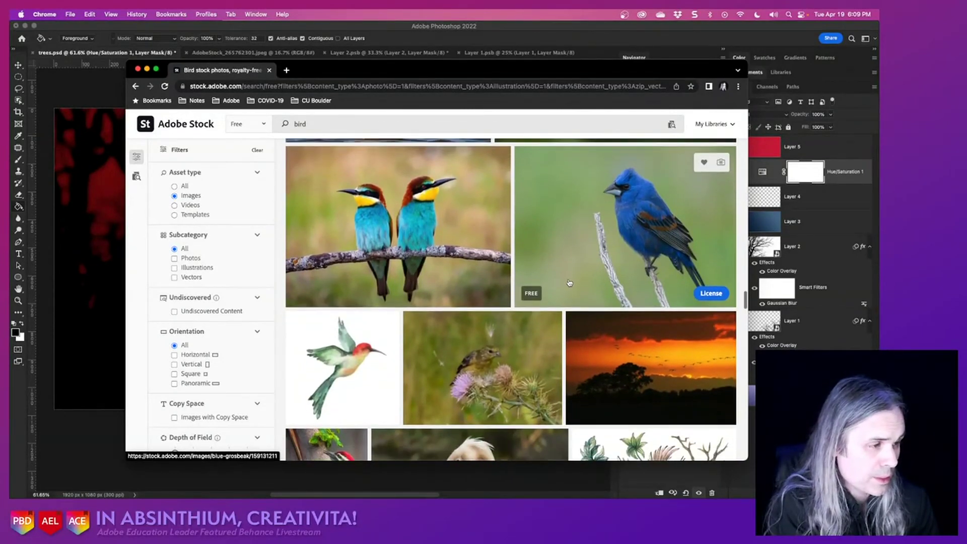
scroll(569, 283, "down", 7)
scroll(569, 283, "down", 1)
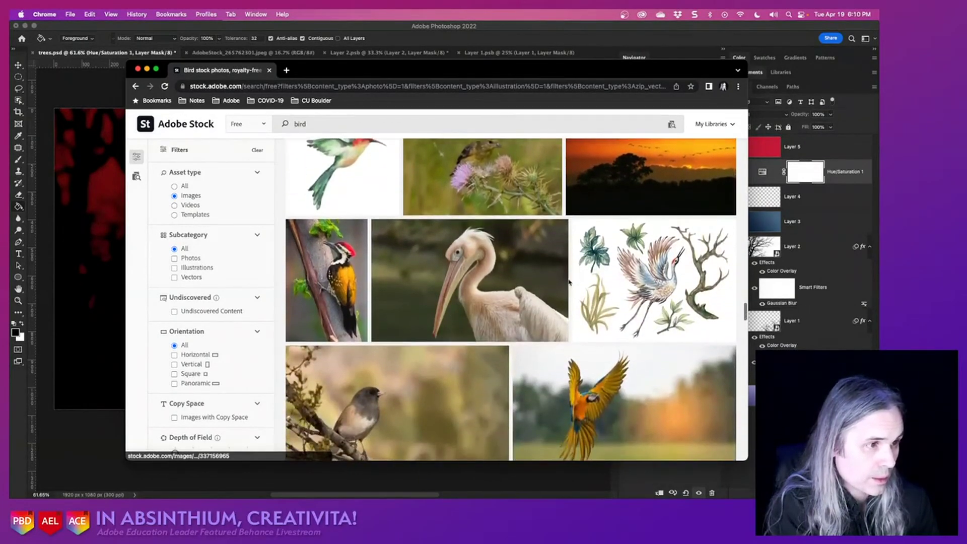
scroll(569, 283, "down", 5)
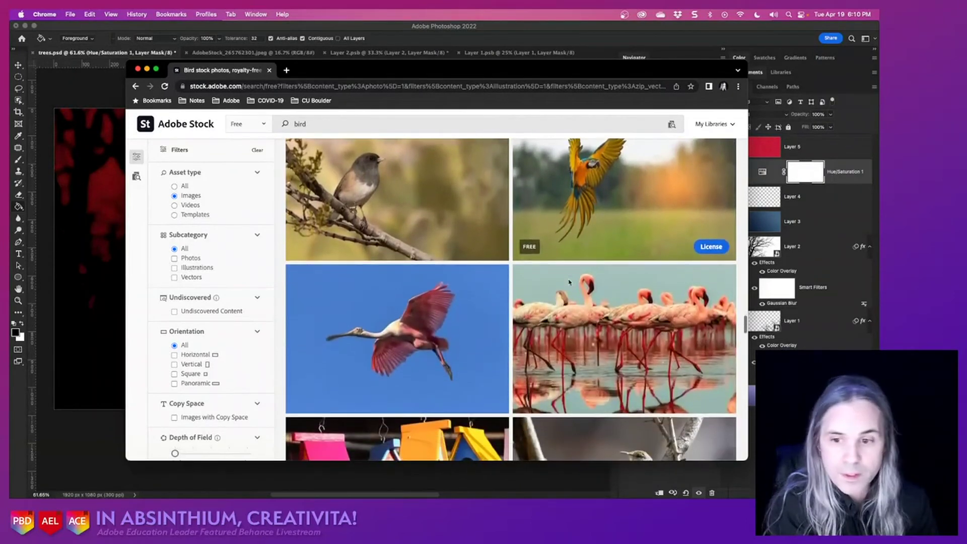
scroll(570, 283, "down", 1)
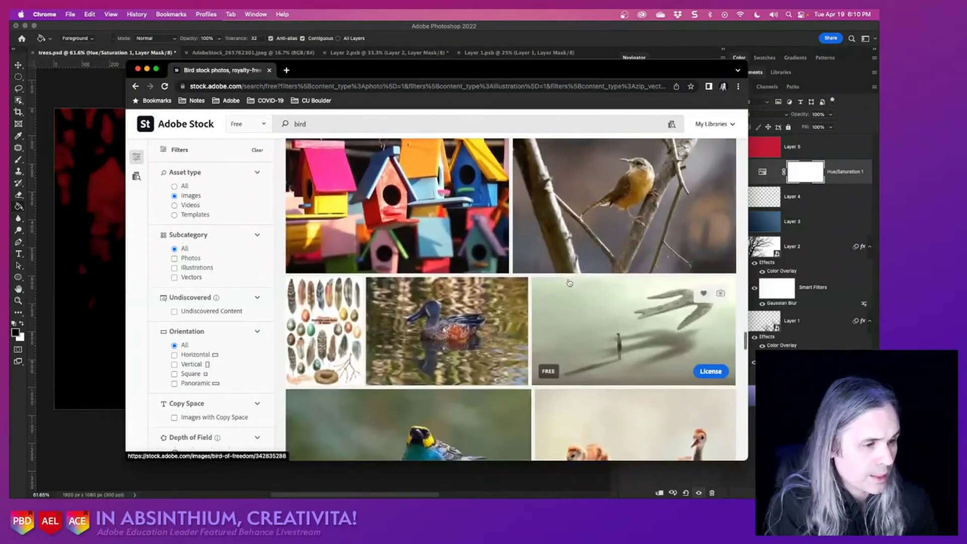
scroll(569, 283, "down", 6)
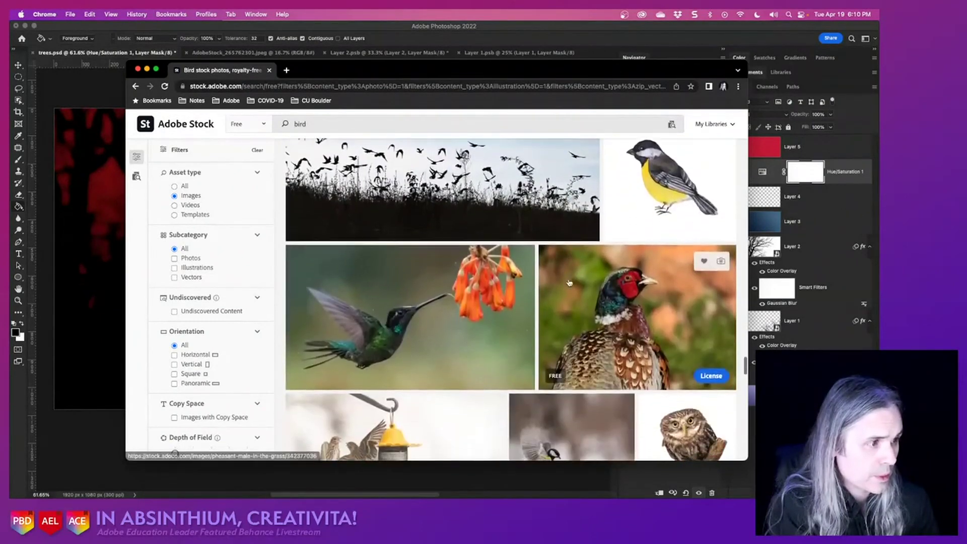
scroll(569, 283, "down", 5)
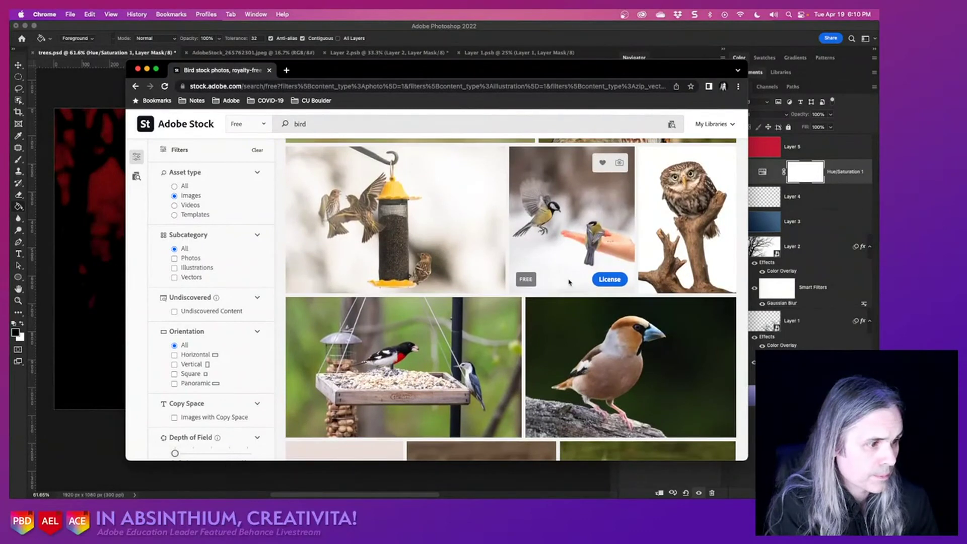
scroll(569, 282, "down", 1)
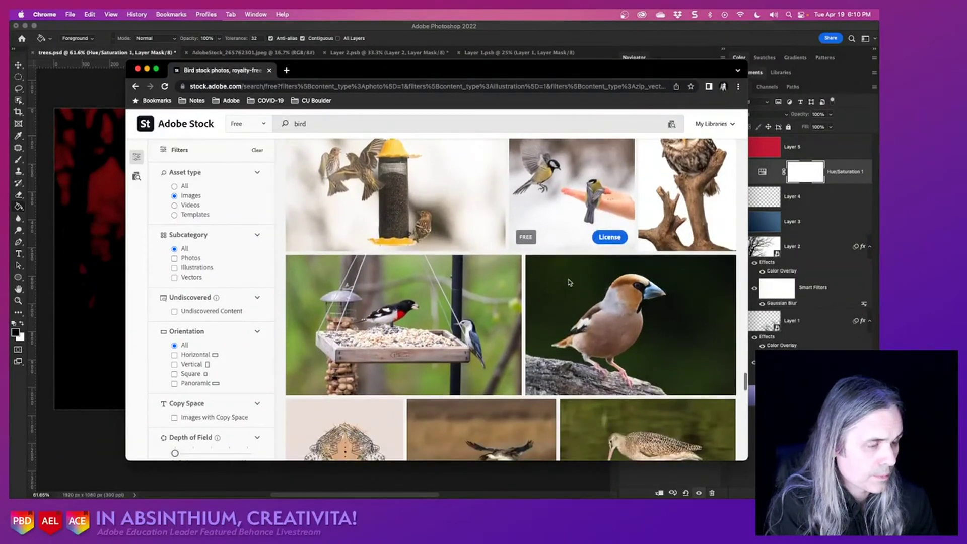
scroll(569, 283, "down", 8)
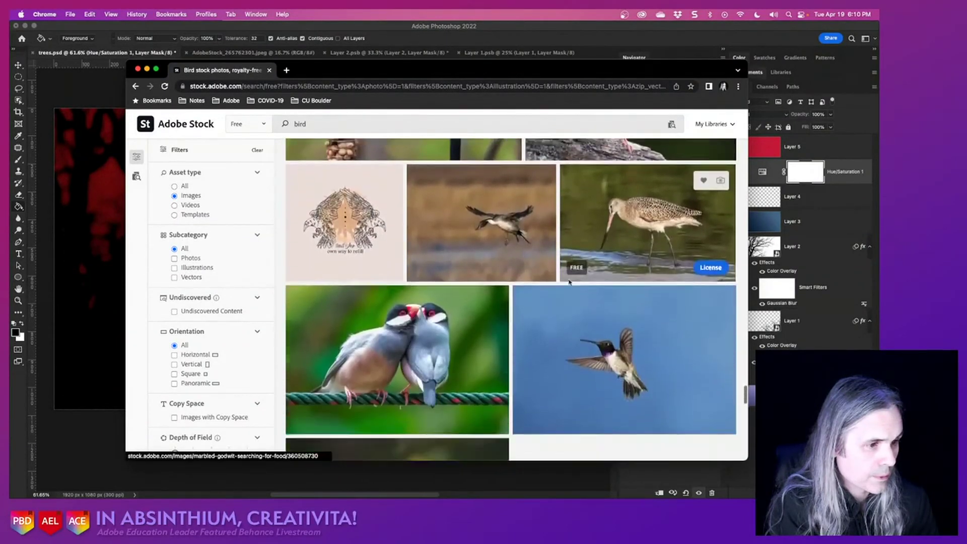
scroll(569, 283, "down", 5)
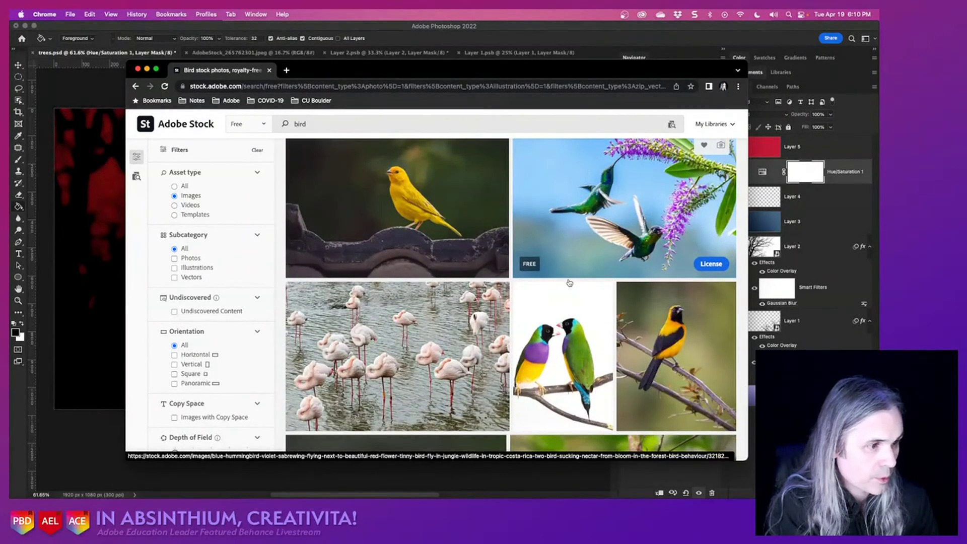
scroll(569, 282, "down", 7)
scroll(569, 283, "down", 10)
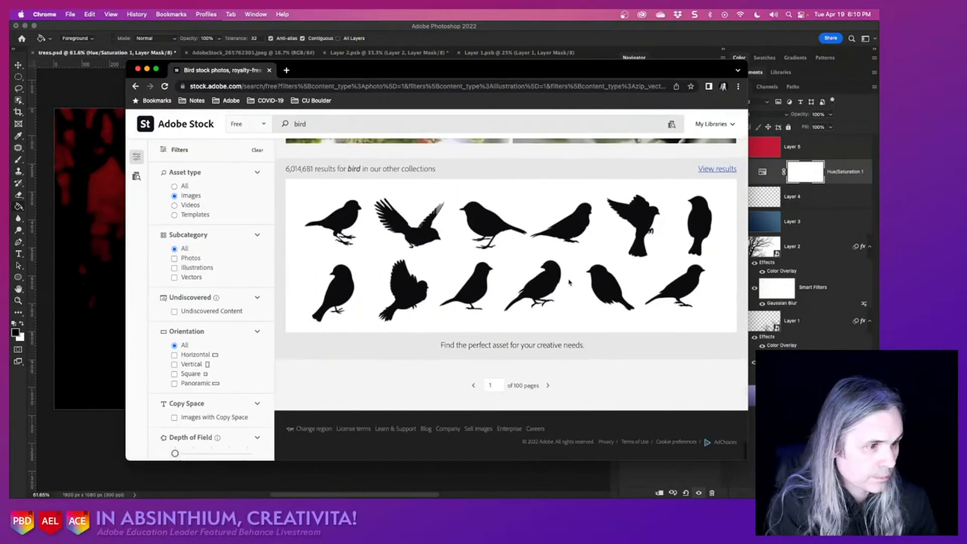
License and download the free photo of two turquoise, yellow-throated birds on a branch from the bird results, and close the browser window.
scroll(559, 277, "up", 10)
scroll(520, 261, "up", 20)
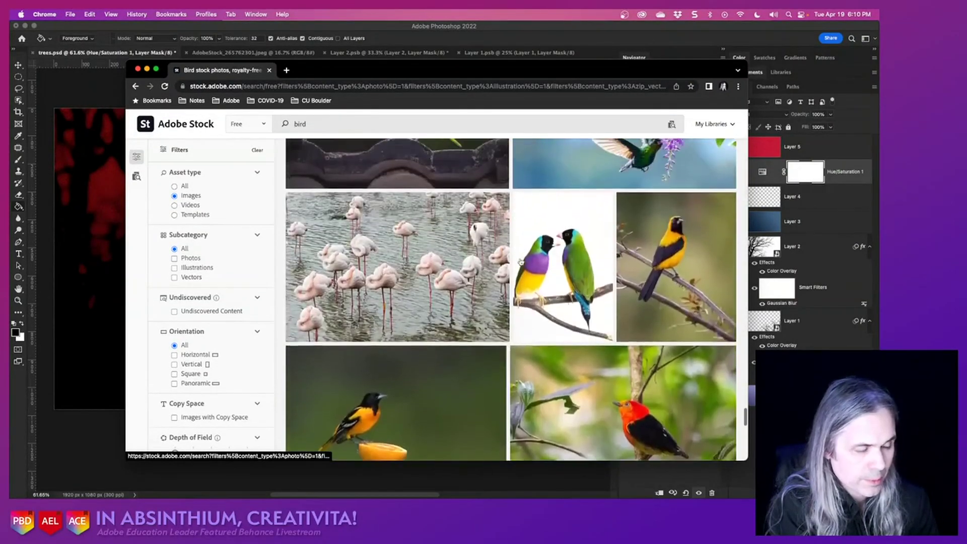
scroll(521, 262, "down", 10)
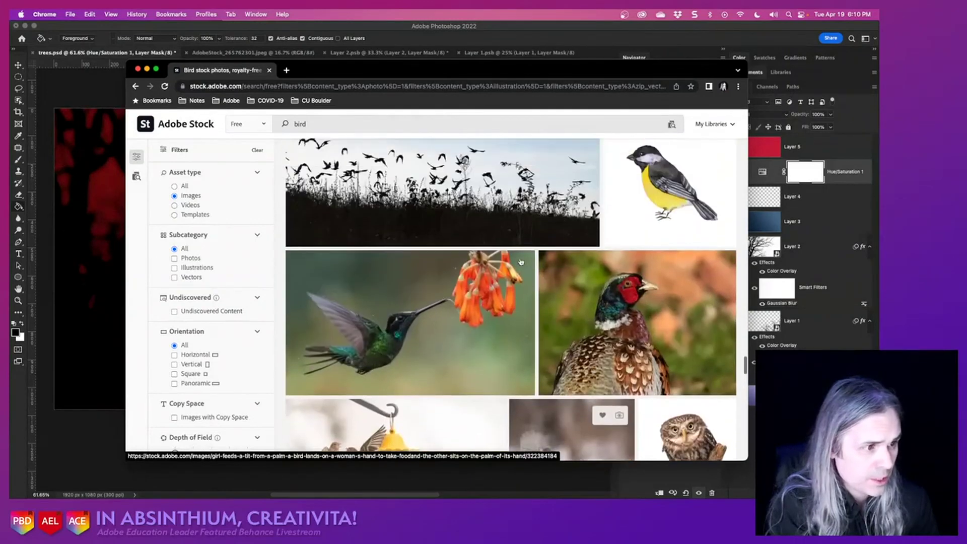
scroll(521, 262, "up", 8)
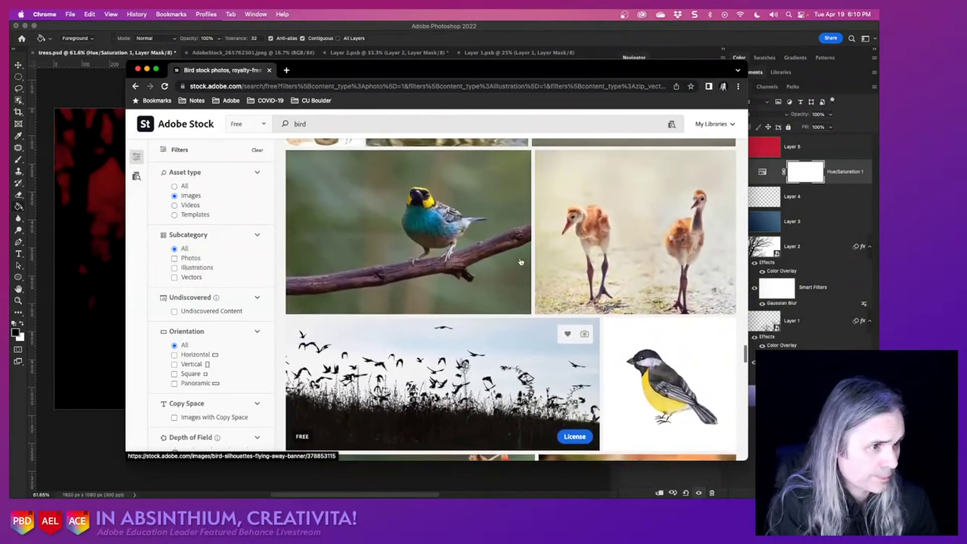
scroll(521, 261, "up", 3)
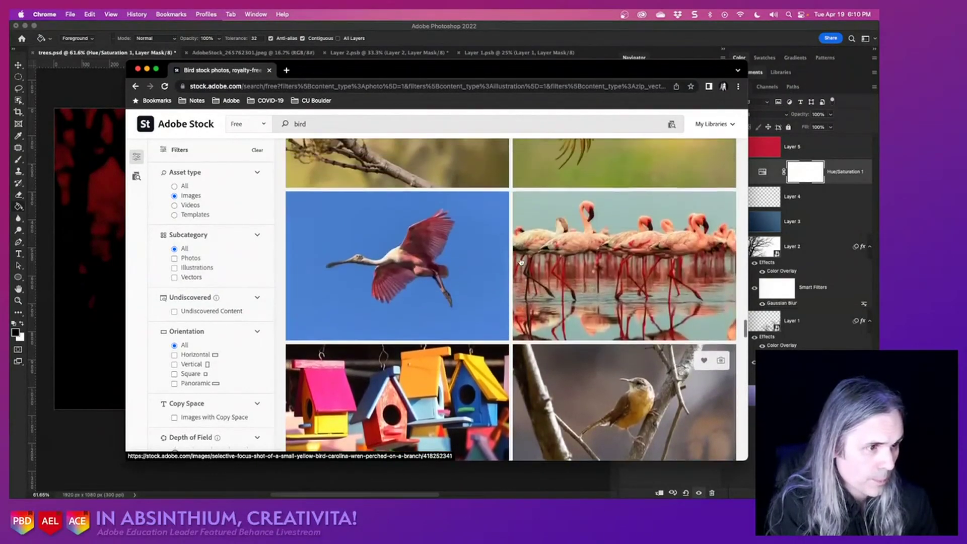
scroll(521, 262, "up", 6)
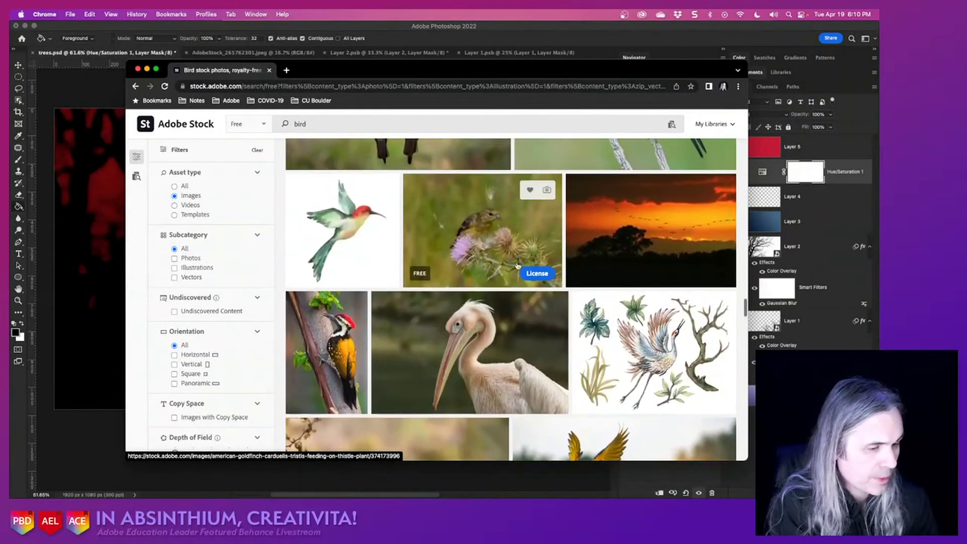
scroll(476, 370, "down", 1)
scroll(476, 369, "up", 4)
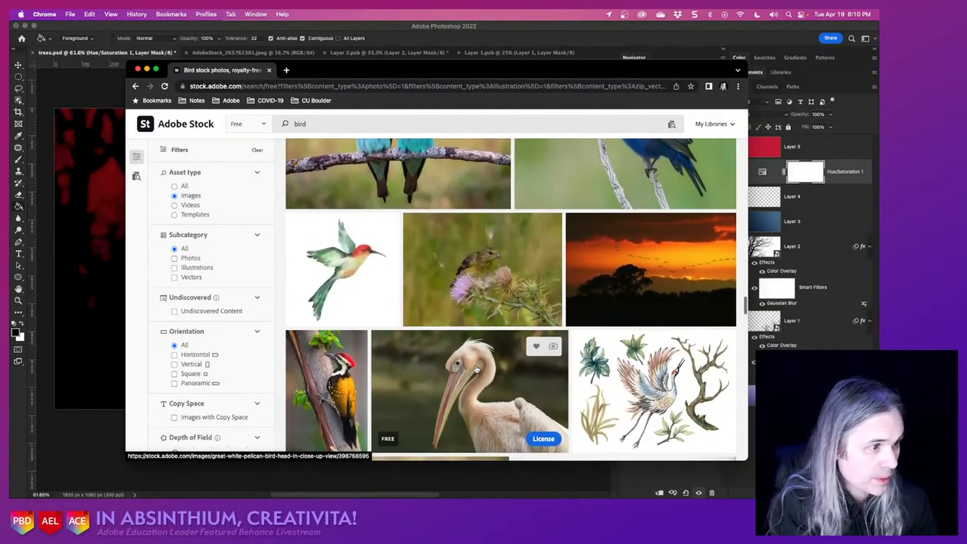
scroll(477, 369, "up", 4)
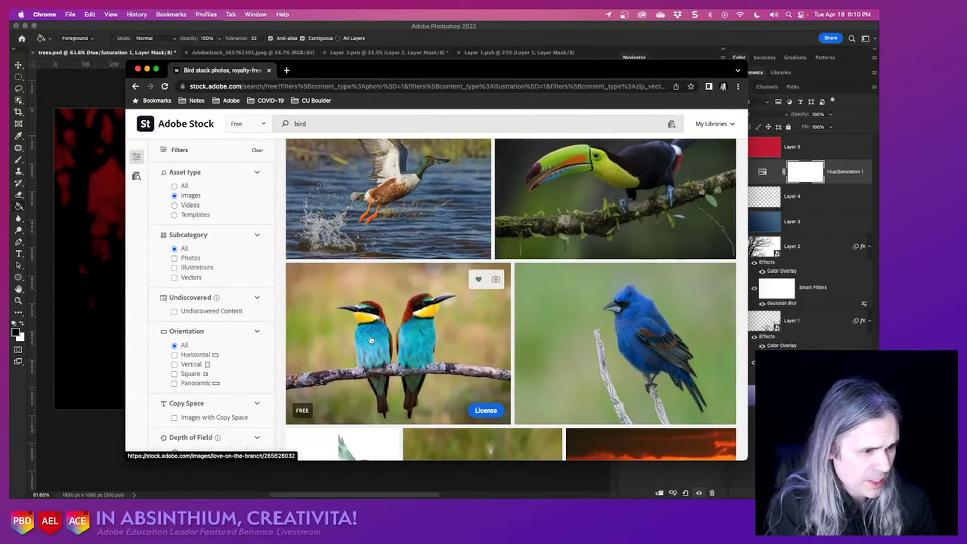
left_click(492, 411)
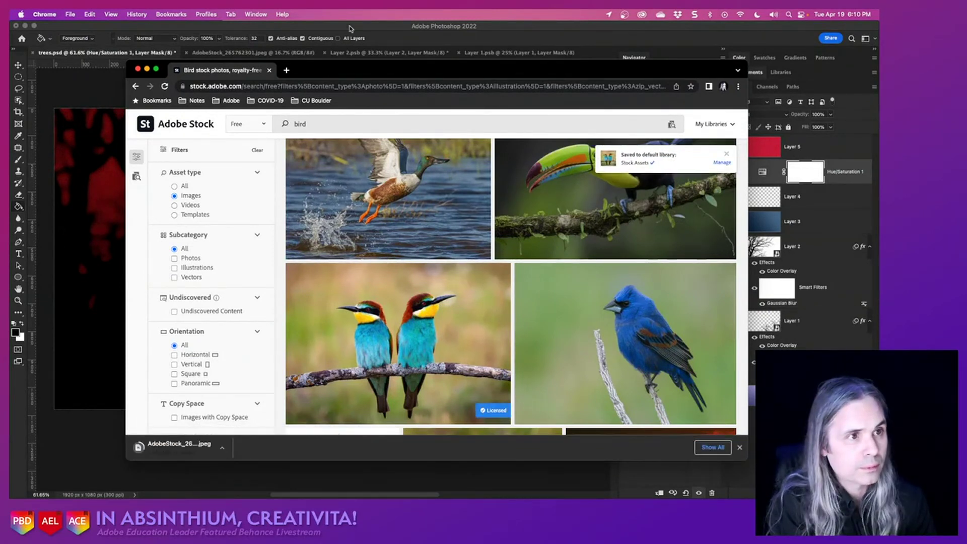
left_click(137, 69)
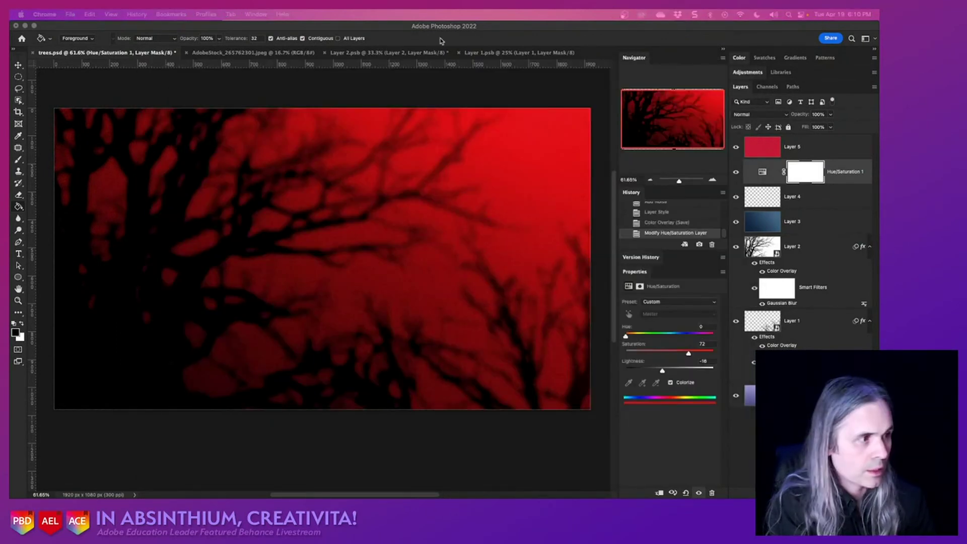
Open the downloaded AdobeStock_265628032.jpeg as its own Photoshop document and remove the background from its unlocked layer.
left_click(808, 247)
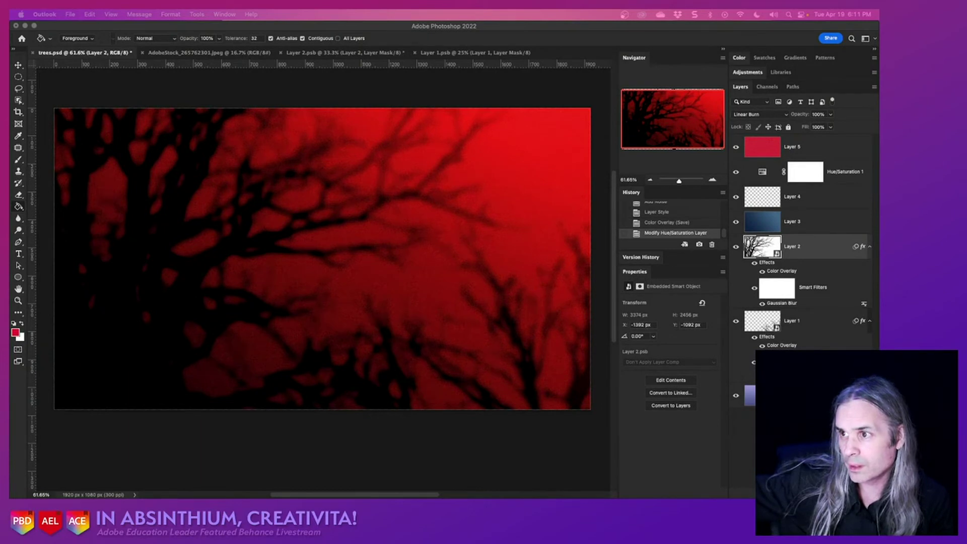
left_click_drag(9, 71, 561, 53)
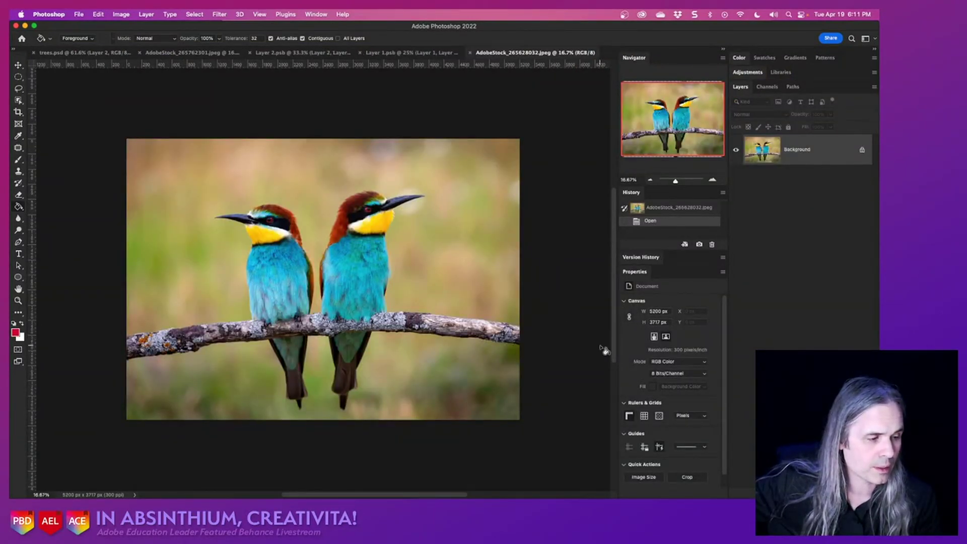
scroll(645, 366, "down", 1)
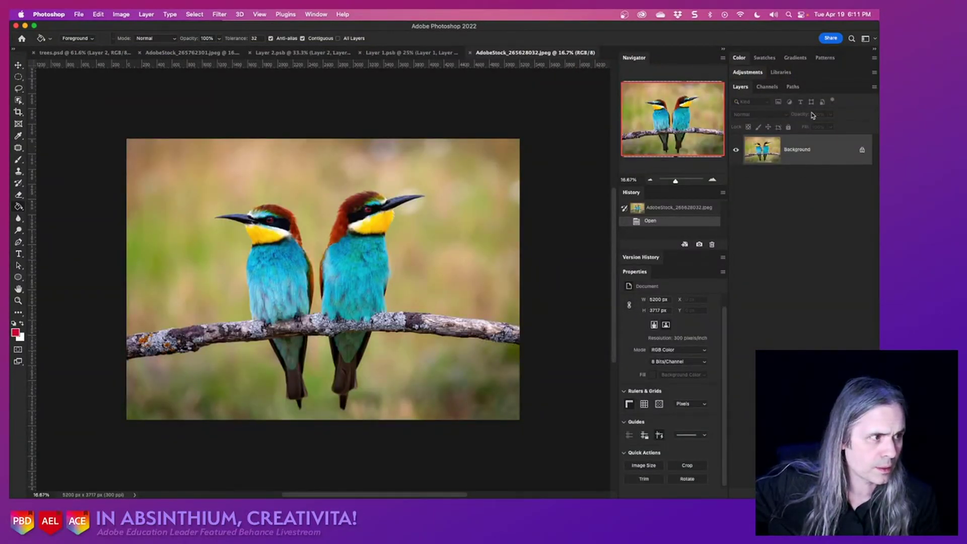
left_click(862, 150)
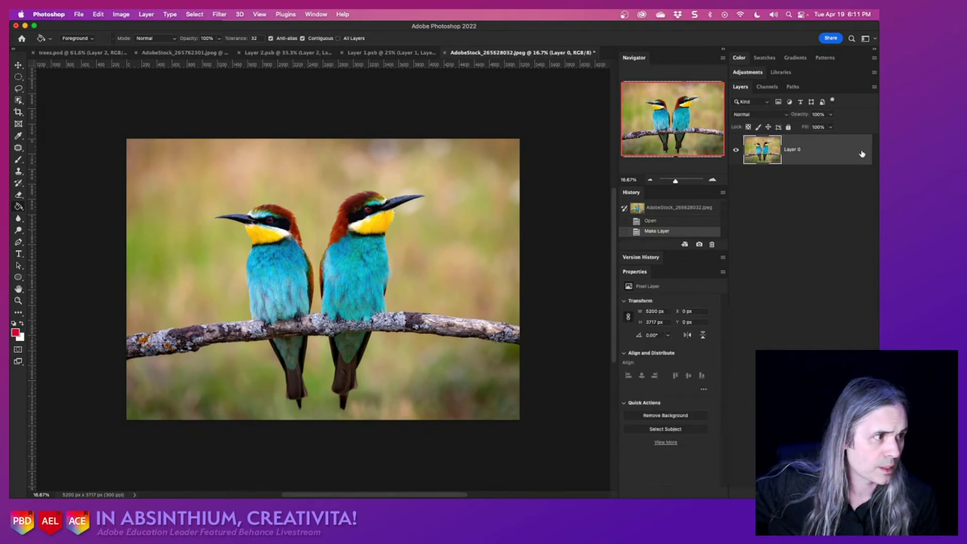
left_click(669, 416)
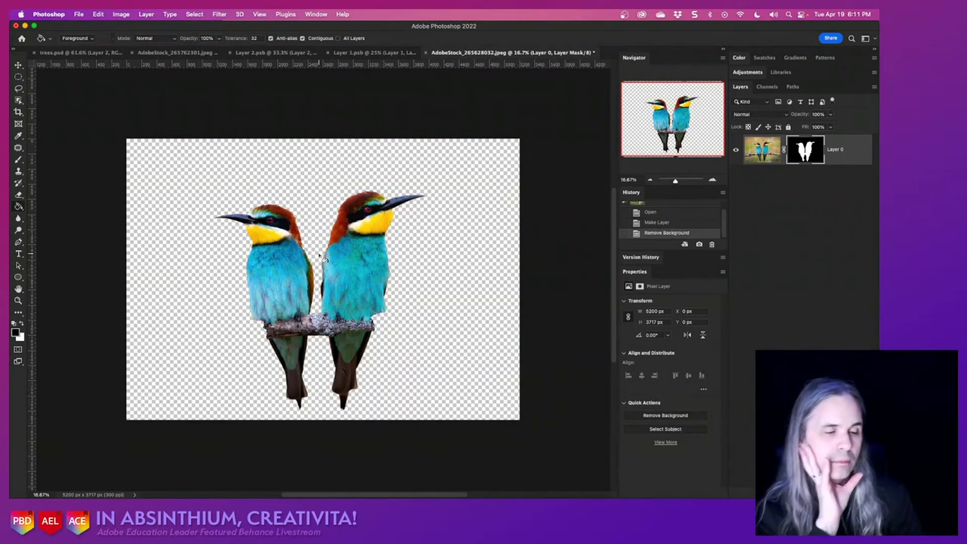
Lasso the left-hand bird in the cutout and bring it into the trees.psd composition as a new layer.
left_click(19, 90)
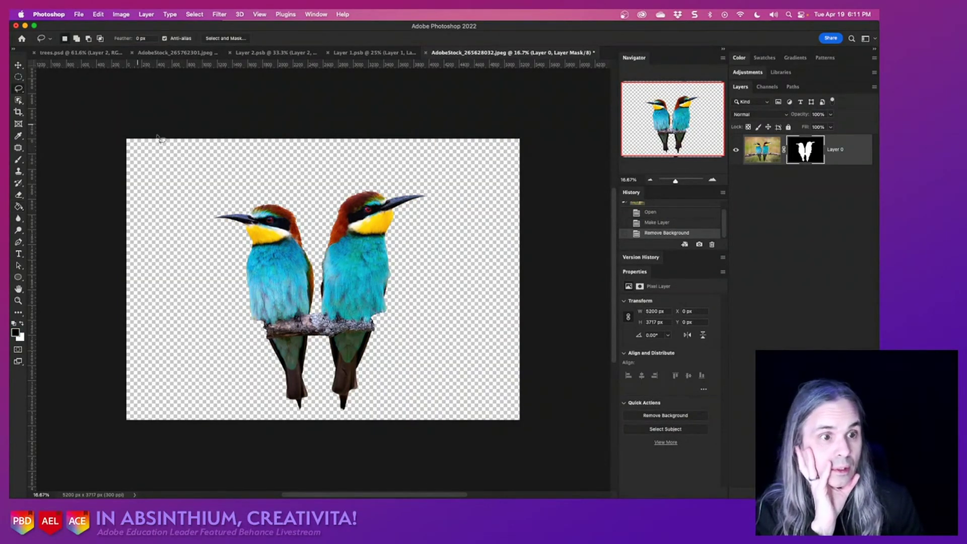
mouse_move(202, 213)
left_mouse_down()
mouse_move(242, 196)
mouse_move(287, 190)
mouse_move(298, 201)
mouse_move(319, 274)
mouse_move(312, 413)
mouse_move(277, 411)
mouse_move(247, 353)
mouse_move(204, 218)
left_mouse_up()
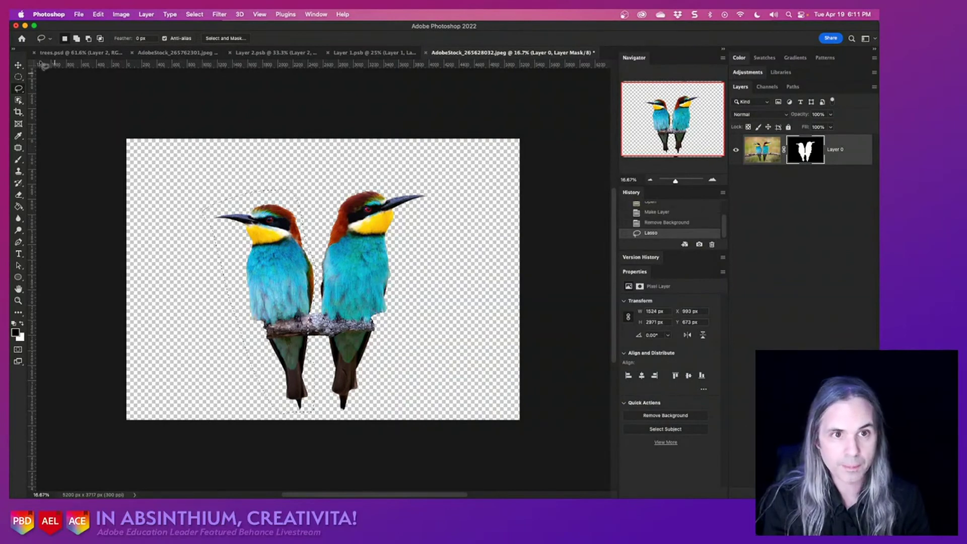
left_click(18, 65)
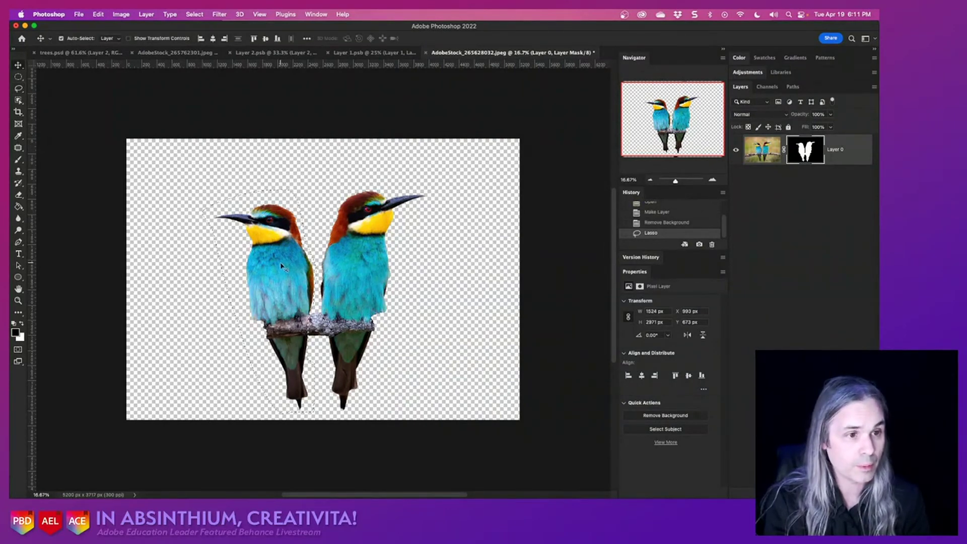
mouse_move(282, 267)
left_mouse_down()
mouse_move(227, 171)
mouse_move(125, 46)
left_mouse_up()
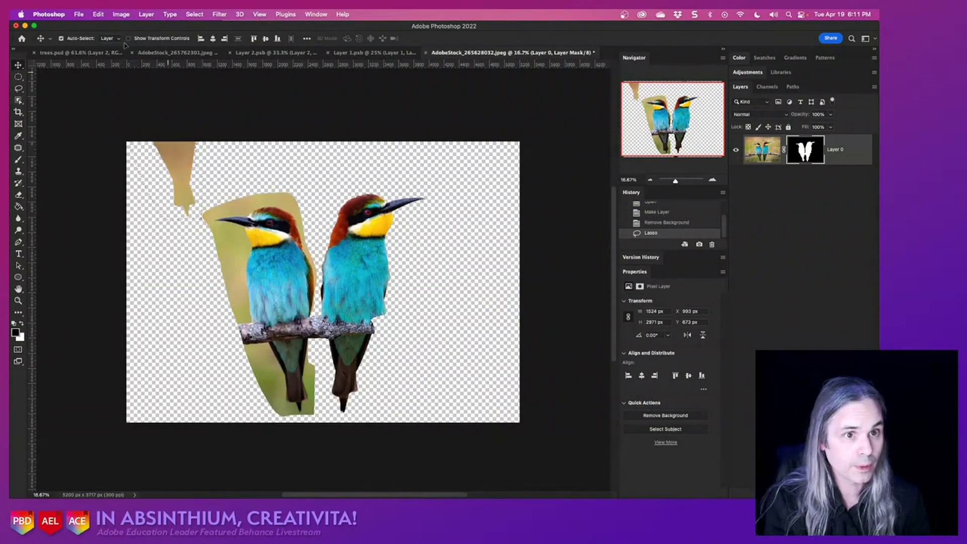
left_click(59, 55)
left_click_drag(407, 256, 439, 249)
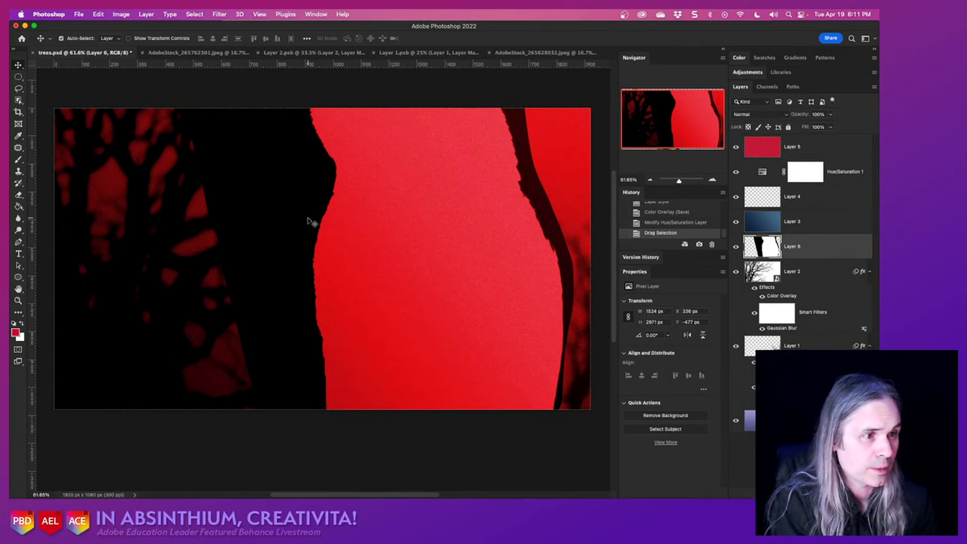
Scale the imported bird to about 29% and place it in the right half of the composition.
scroll(310, 222, "down", 5)
scroll(309, 221, "down", 2)
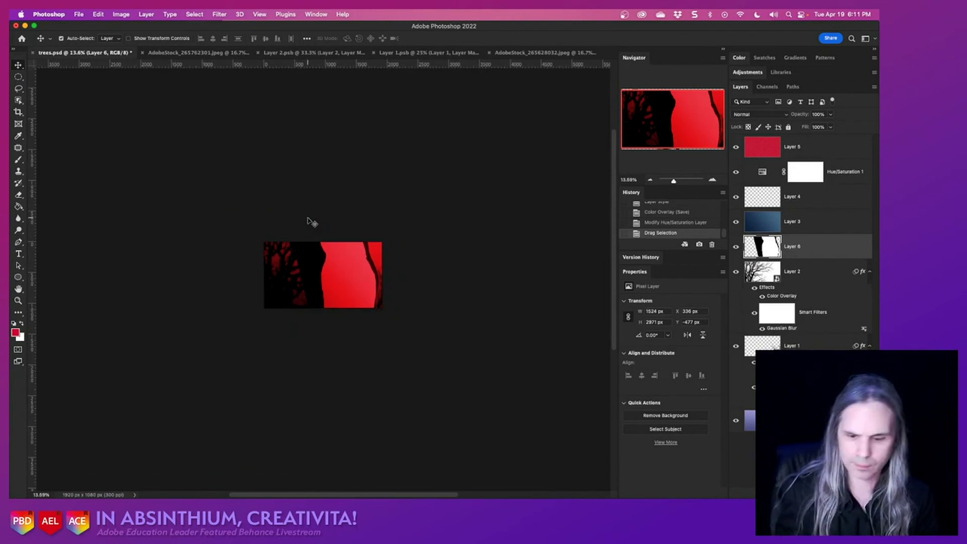
key("super+t")
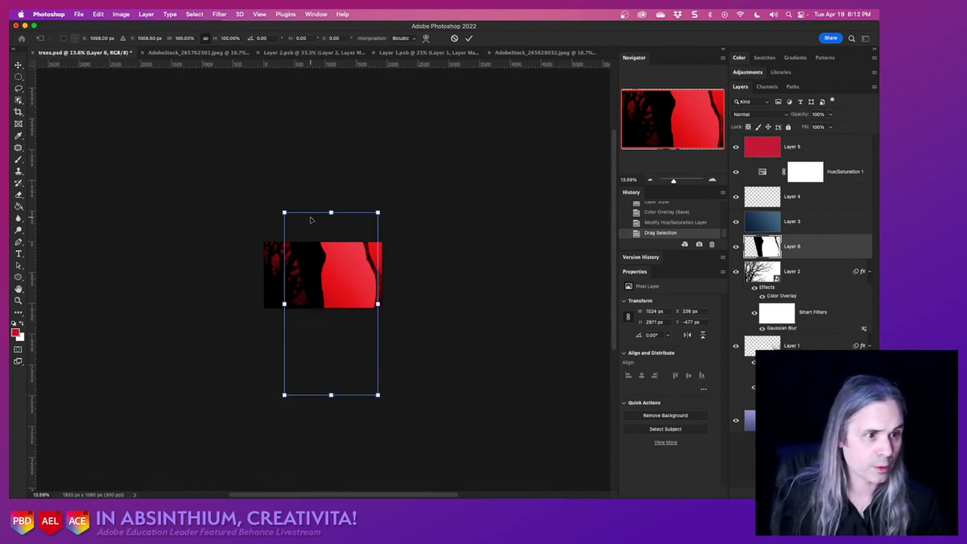
left_click_drag(284, 212, 370, 333)
left_click_drag(370, 388, 354, 293)
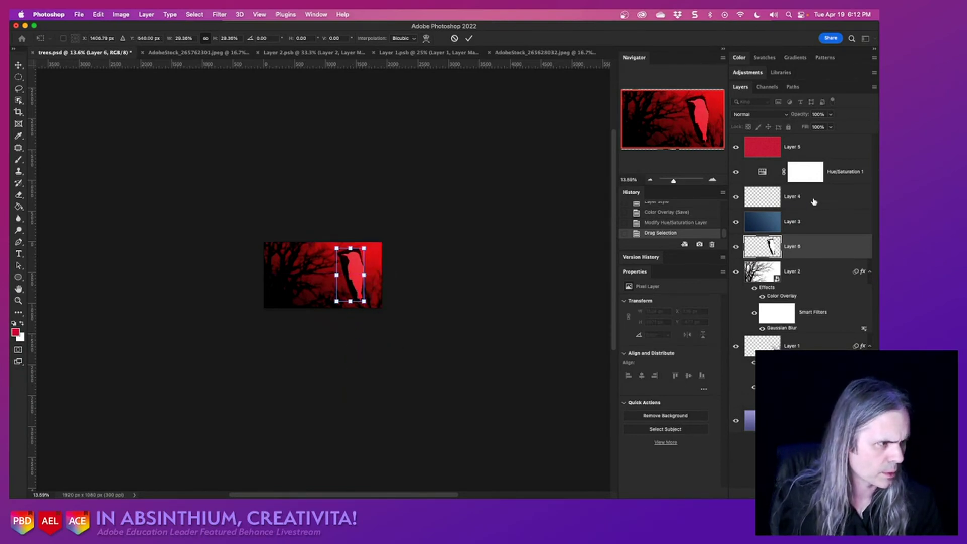
Move the bird's Layer 6 to the top of the layer stack and set its blend mode to Subtract.
left_click_drag(765, 246, 765, 141)
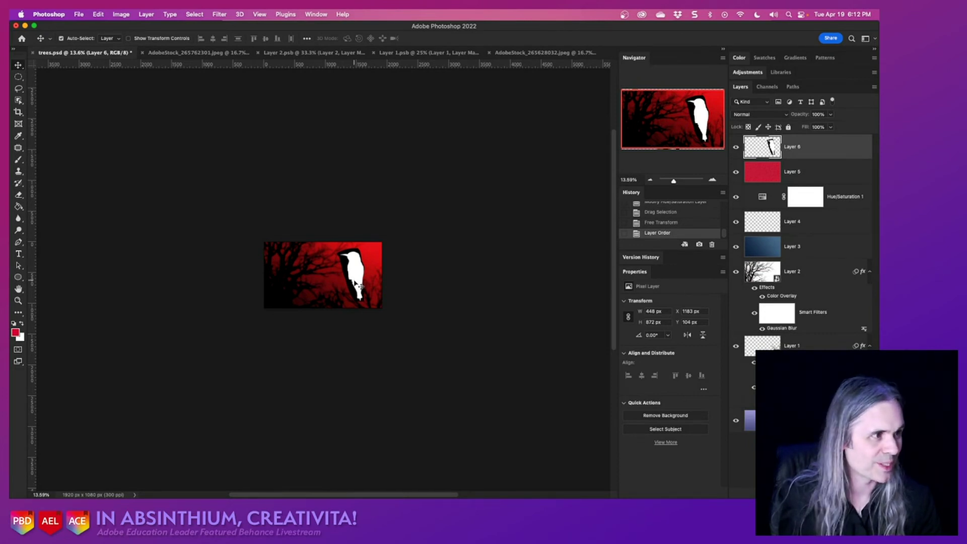
left_click(783, 116)
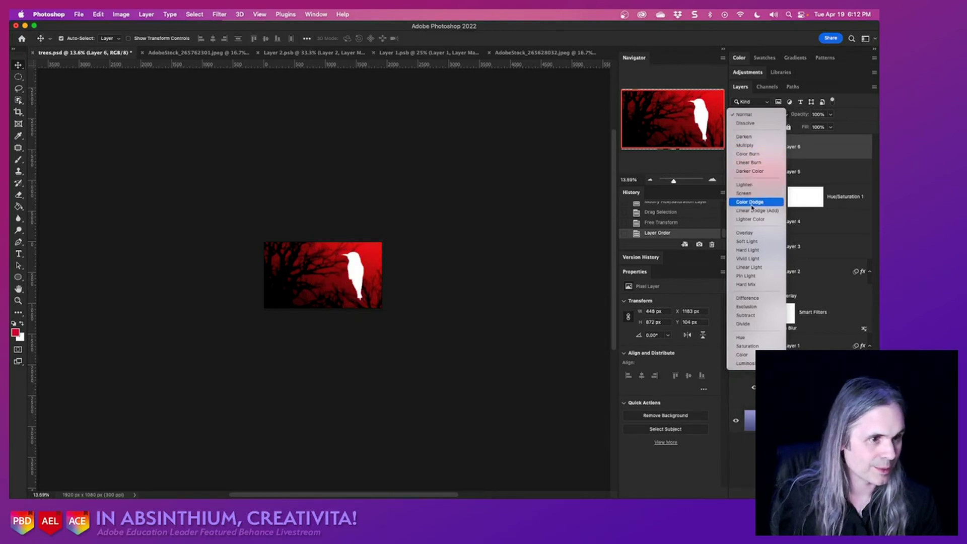
left_click(746, 315)
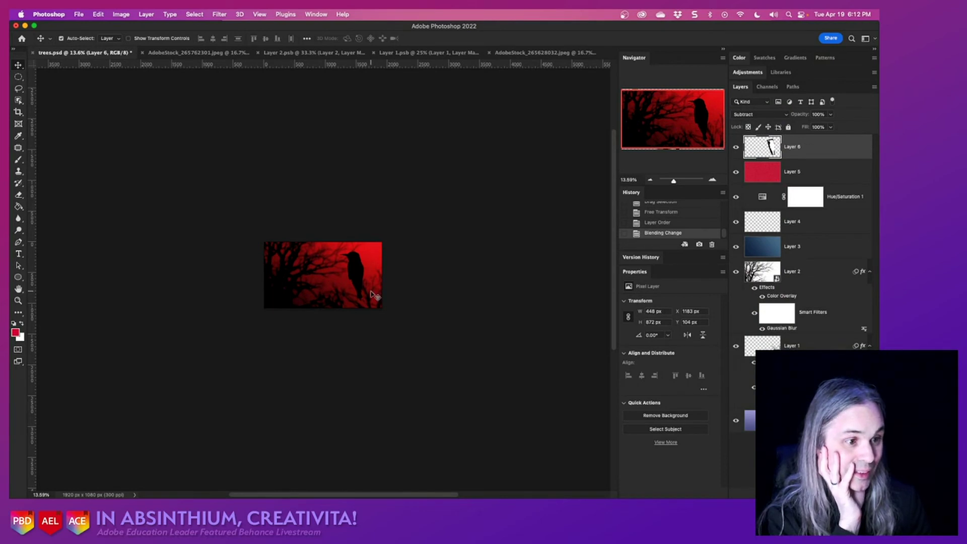
Move the bird layer directly beneath the Hue/Saturation 1 adjustment layer.
scroll(397, 268, "up", 1)
scroll(397, 267, "up", 10)
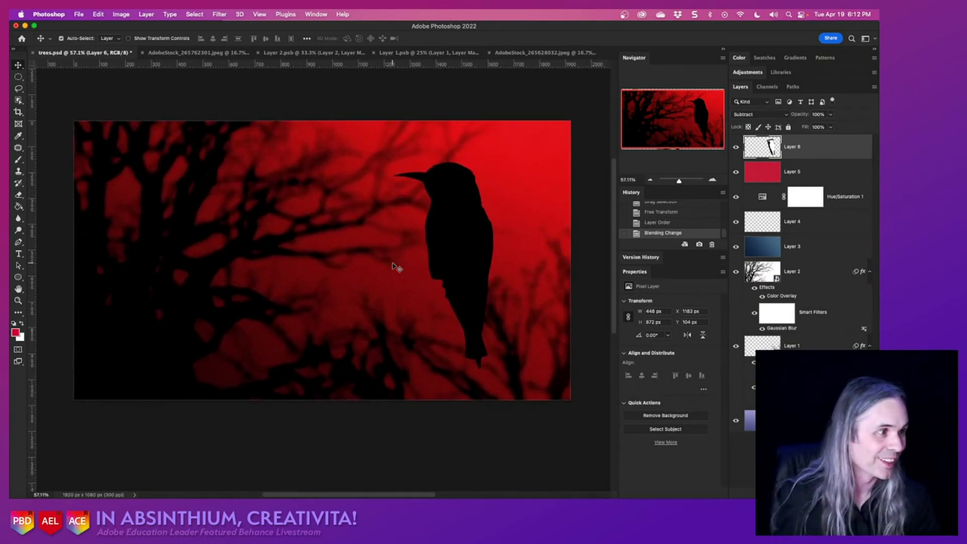
left_click_drag(822, 151, 822, 199)
Shrink the bird to about 86 by 167 px and place it at the tip of the long branch against the bright red sky.
key("super")
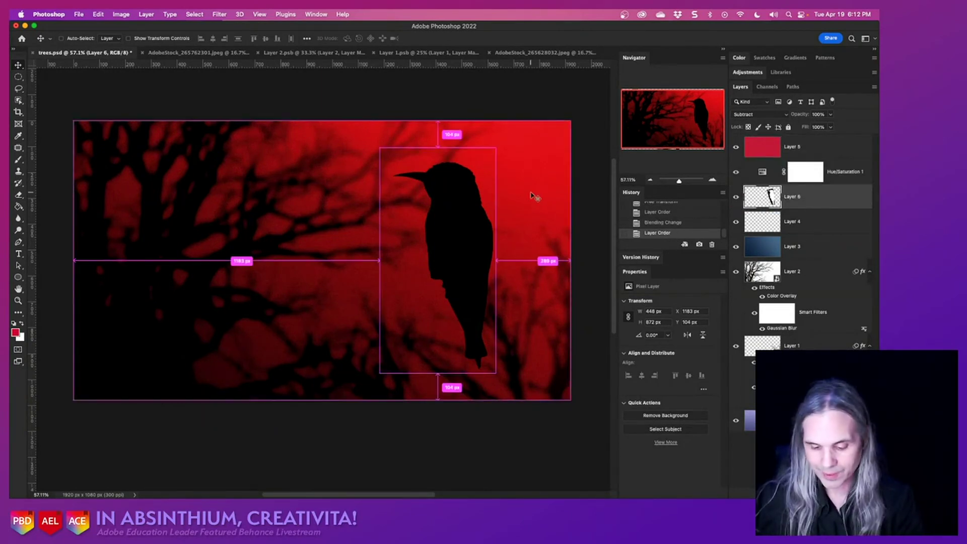
key("super+t")
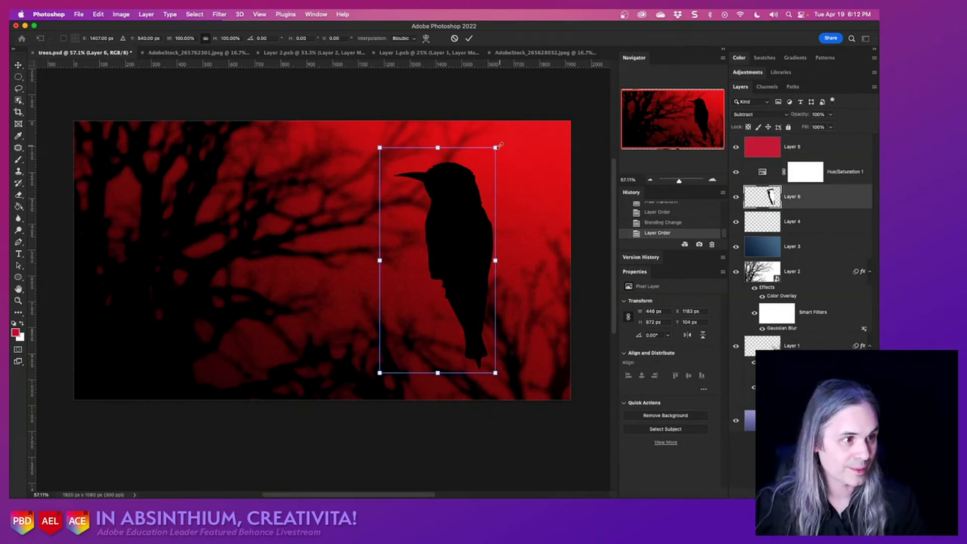
left_click_drag(498, 146, 413, 308)
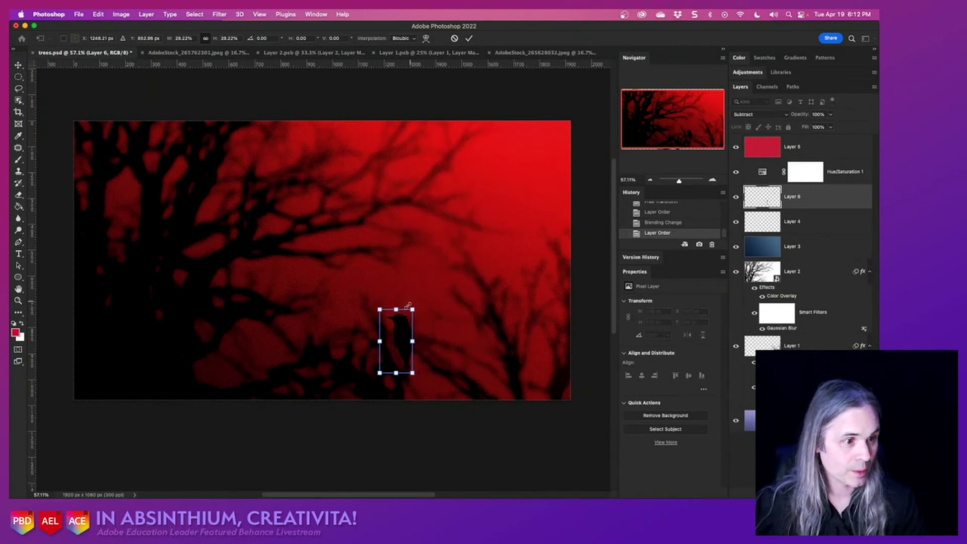
left_click_drag(399, 346, 402, 117)
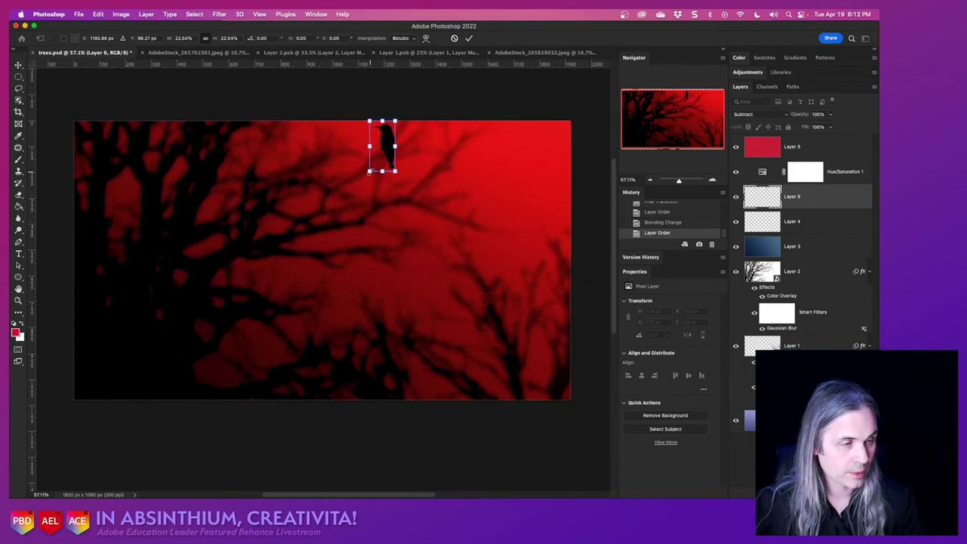
left_click_drag(370, 172, 484, 217)
left_click_drag(460, 186, 478, 223)
key("Return")
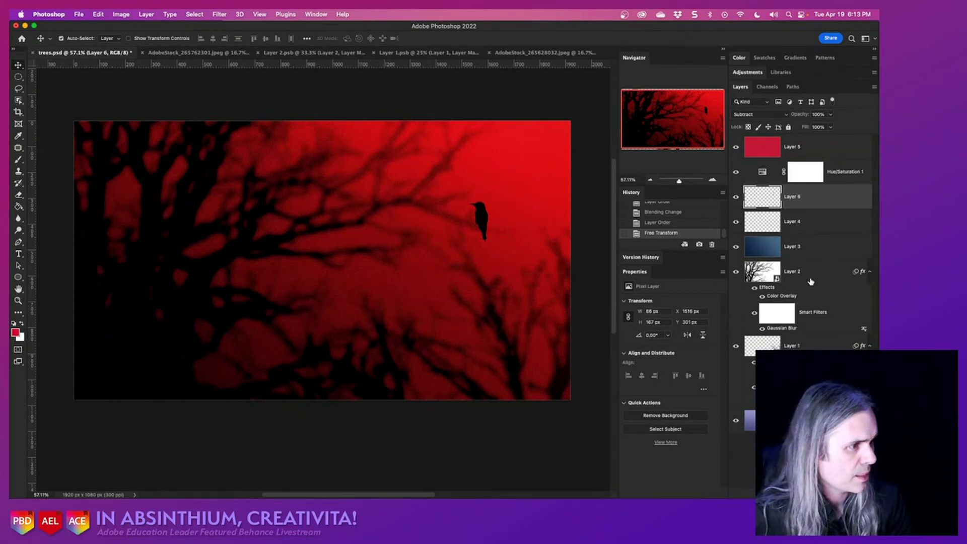
Convert the bird's Layer 6 to a smart object and apply a Gaussian Blur with a 9.1-pixel radius.
right_click(767, 190)
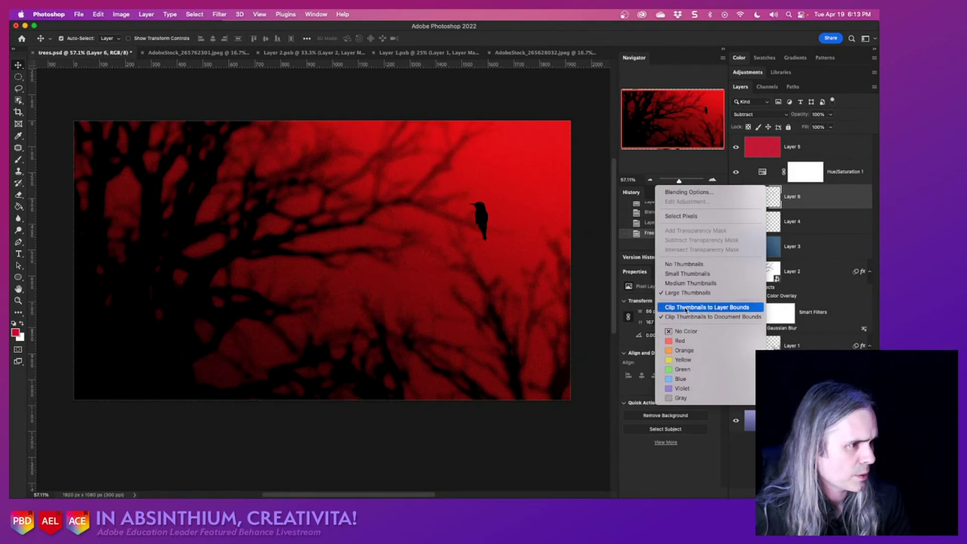
right_click(821, 192)
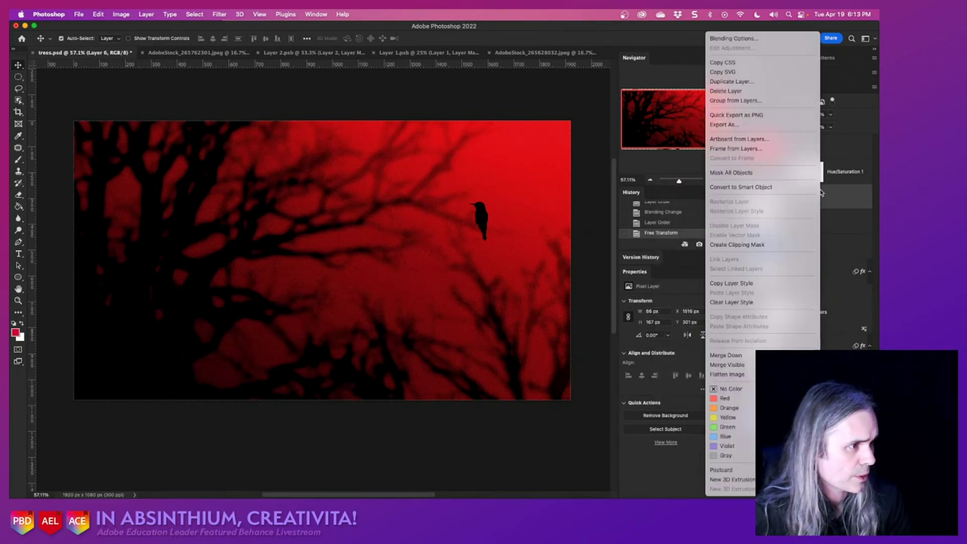
left_click(788, 188)
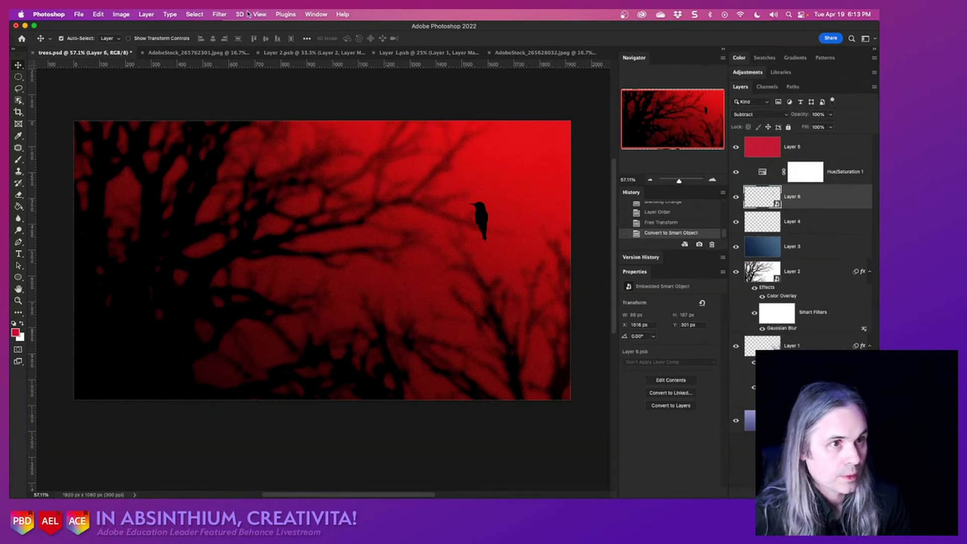
left_click(225, 16)
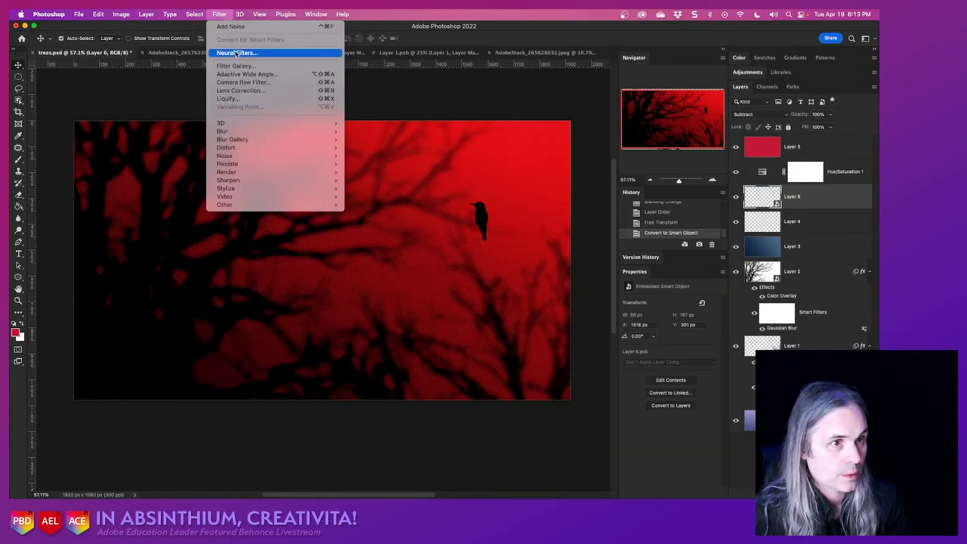
mouse_move(276, 132)
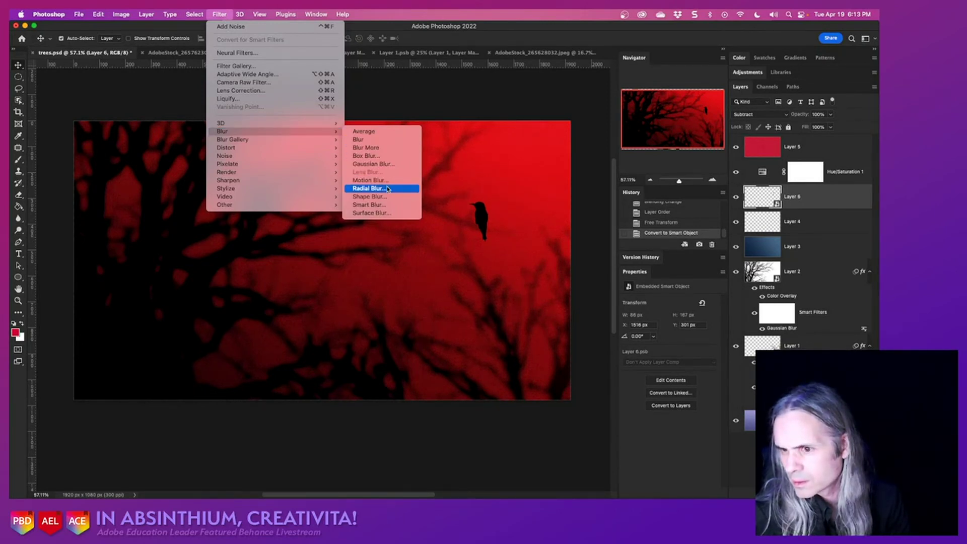
left_click(397, 164)
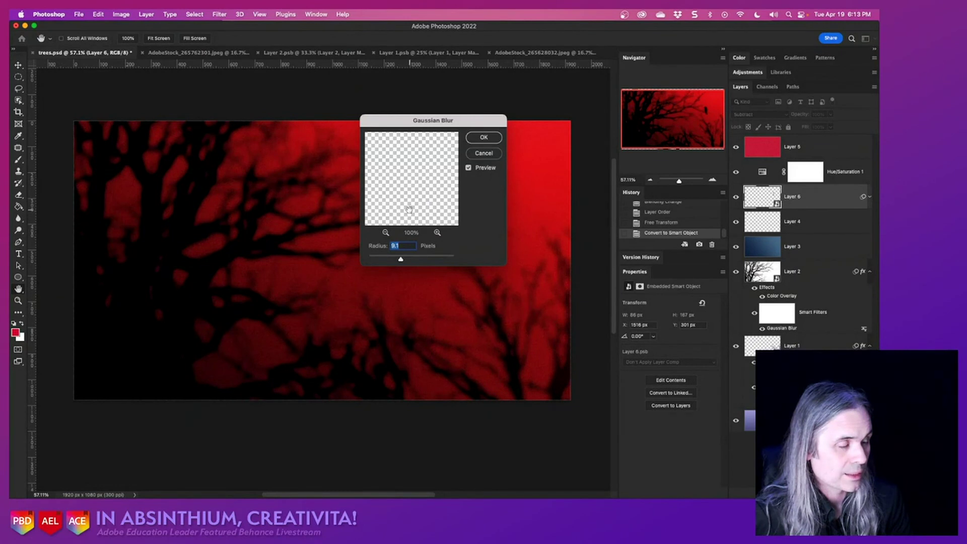
left_click(483, 137)
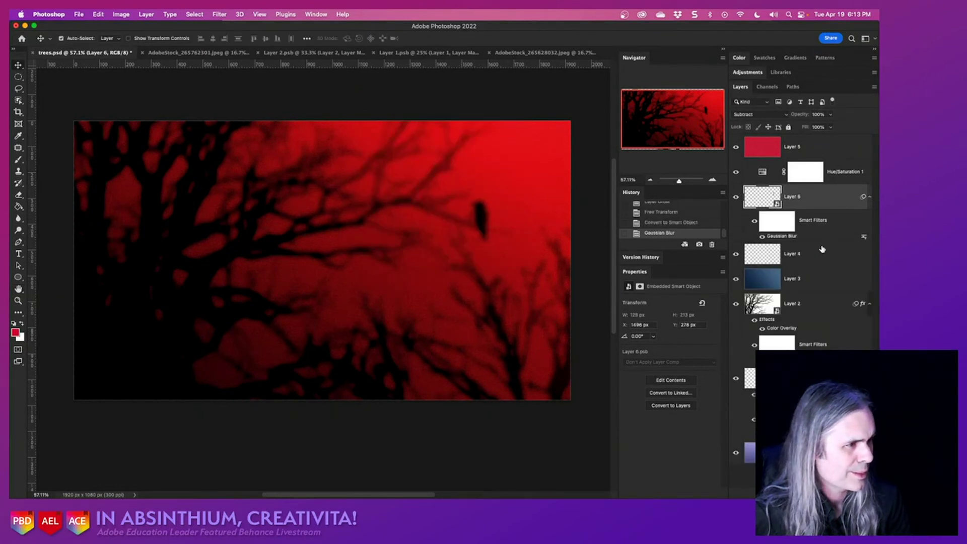
Reduce the bird's Gaussian Blur radius to 6.2 pixels while watching the preview, and save the document.
double_click(793, 236)
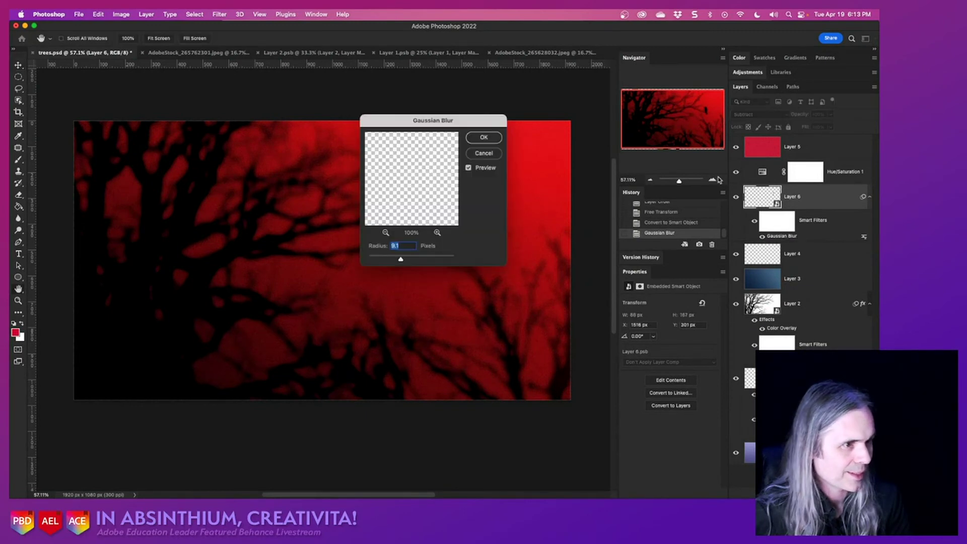
left_click_drag(467, 120, 265, 132)
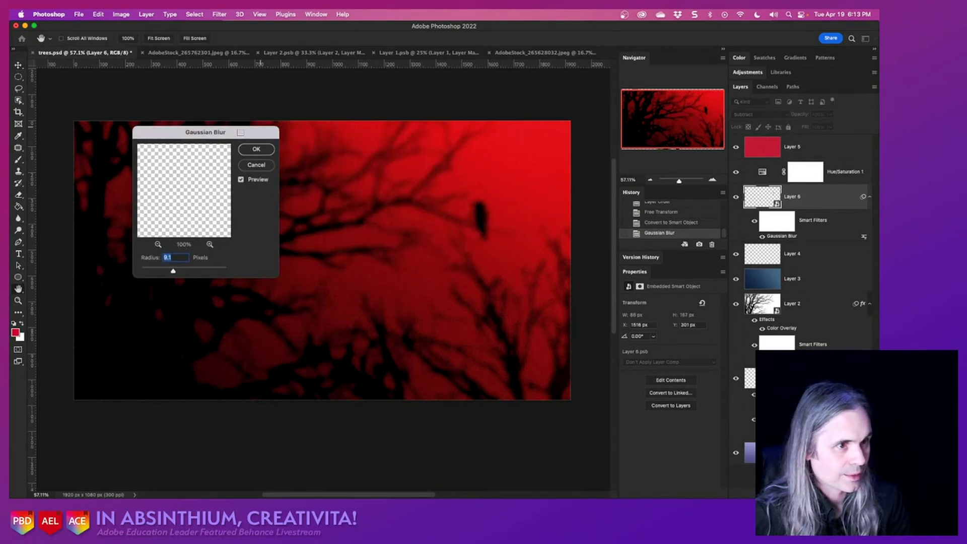
left_click_drag(169, 271, 169, 272)
left_click_drag(169, 275, 167, 274)
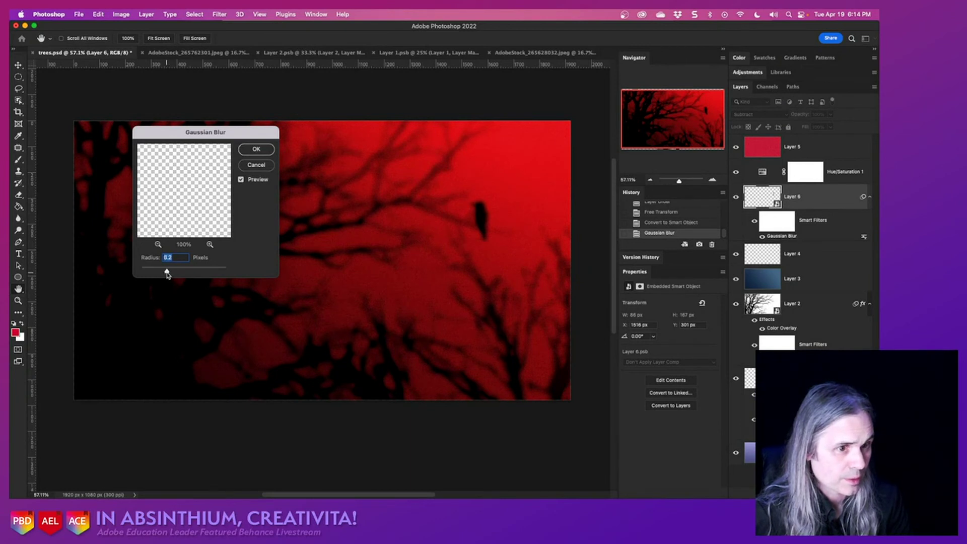
left_click(256, 149)
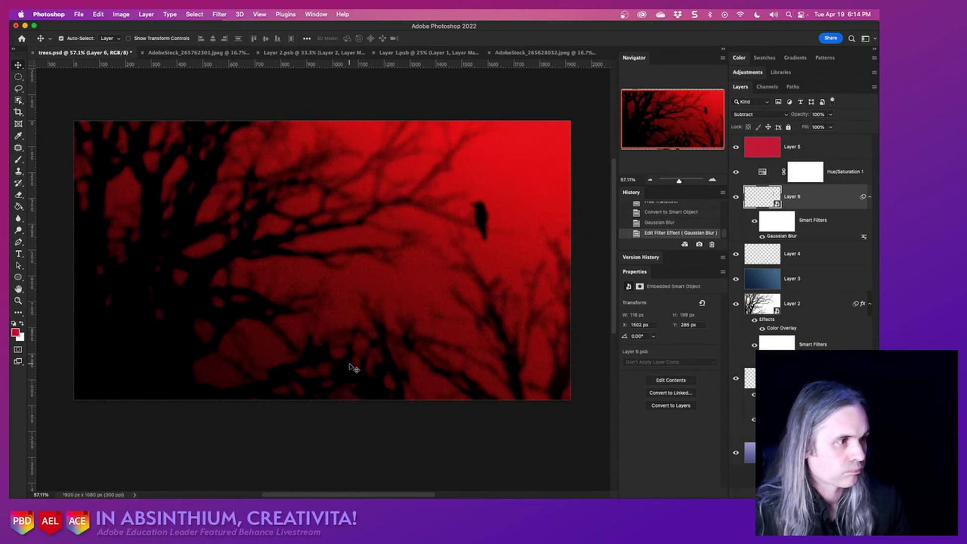
key("super+s")
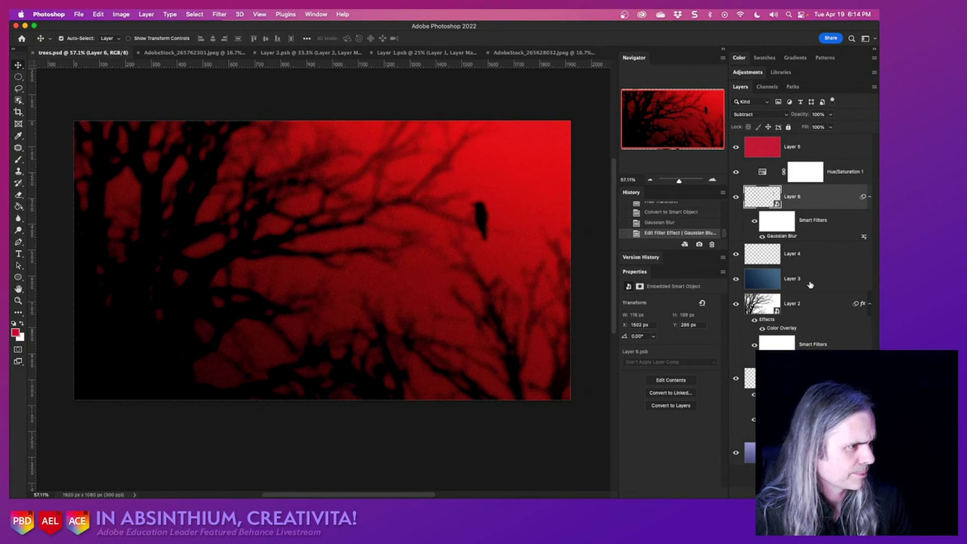
Preview other blend modes on the bird's Layer 6, such as Soft Light and Linear Burn, and keep Subtract.
left_click(812, 304)
left_click(826, 200)
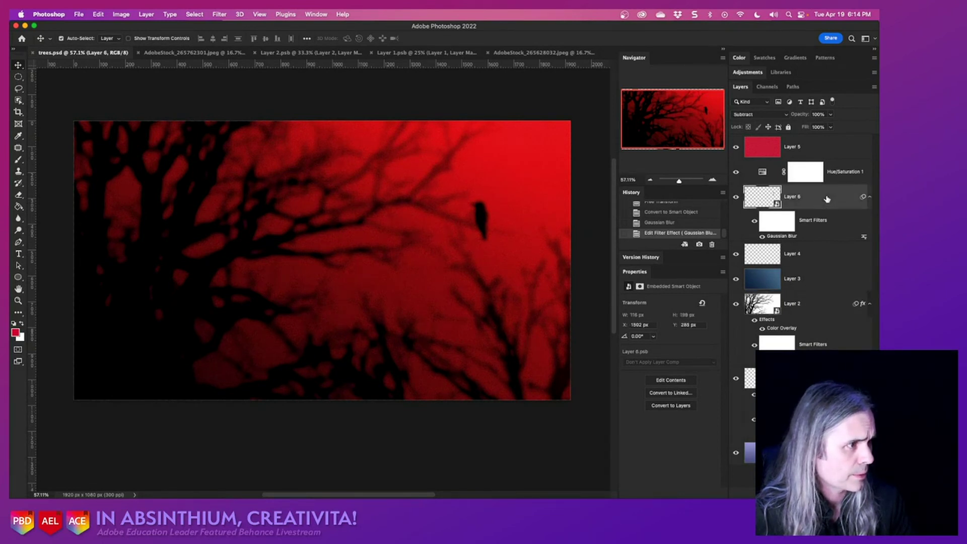
left_click(770, 115)
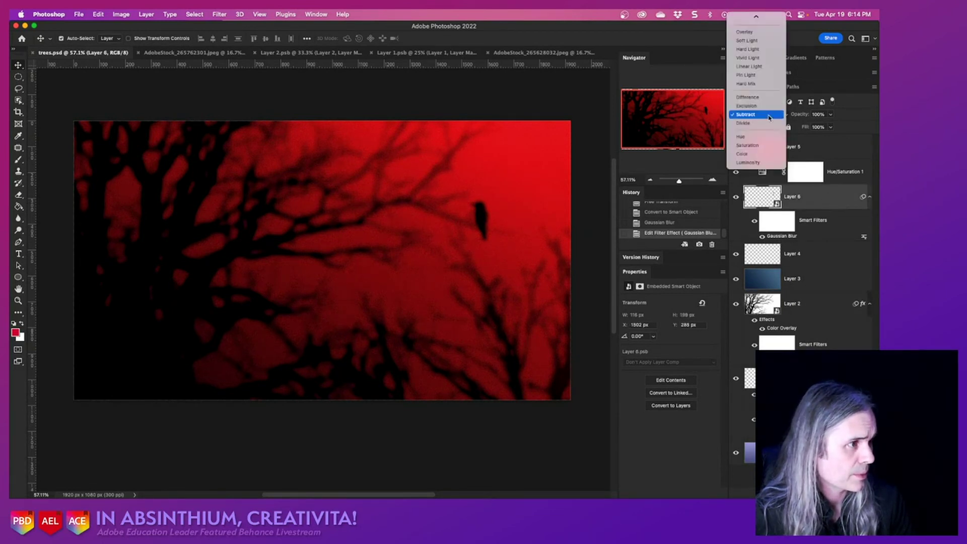
key("Escape")
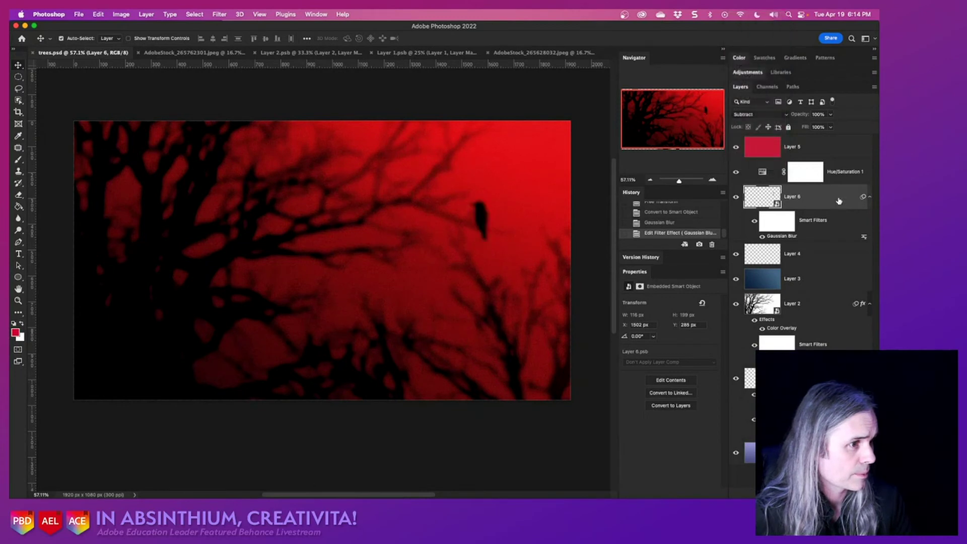
left_click(767, 115)
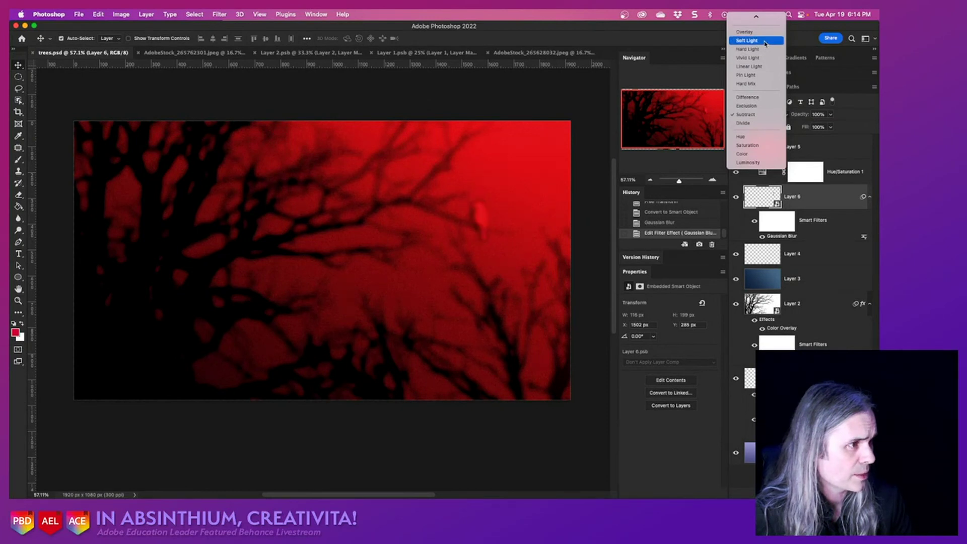
scroll(760, 61, "up", 5)
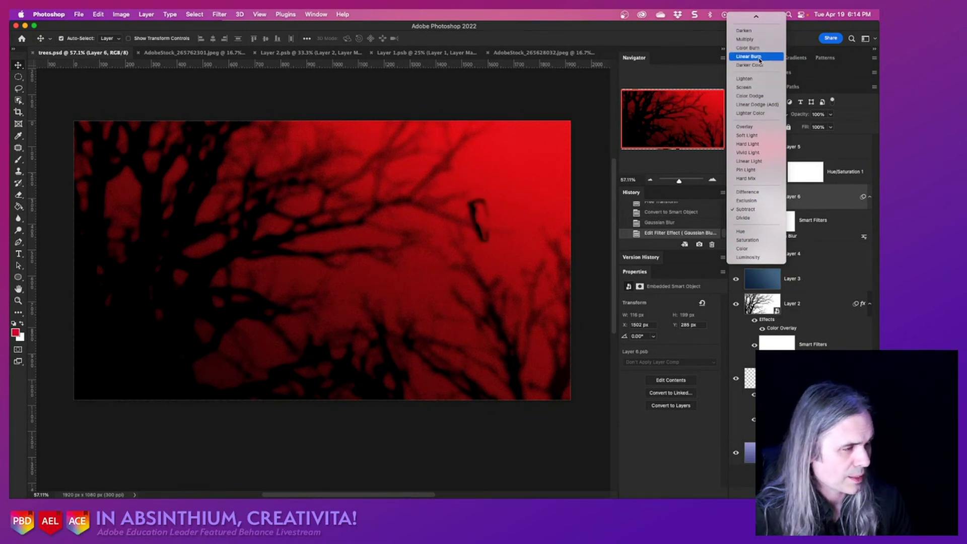
left_click(751, 210)
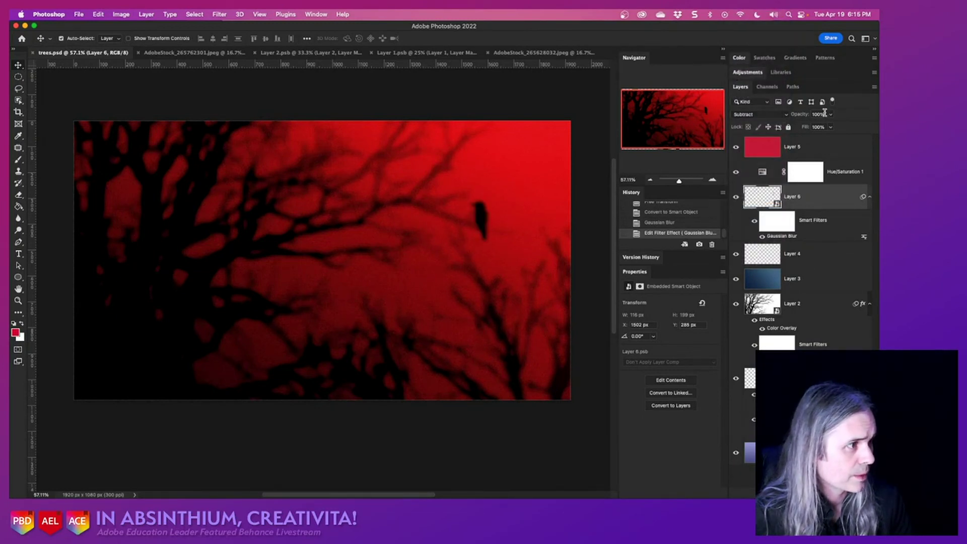
Lower the opacity of the bird's Layer 6 to 83%, checking the bird against the branches, and save the document.
left_click(831, 127)
left_click_drag(832, 127, 823, 129)
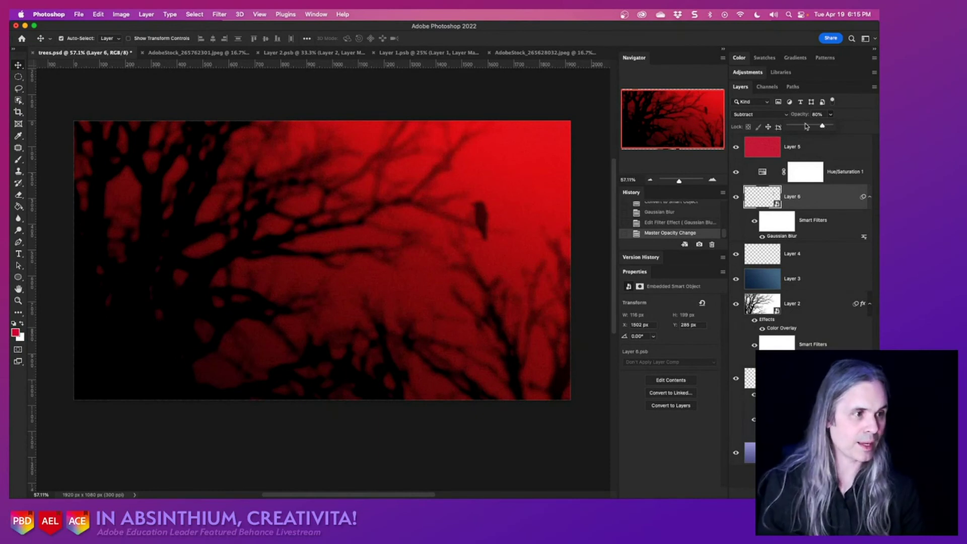
scroll(485, 218, "up", 5)
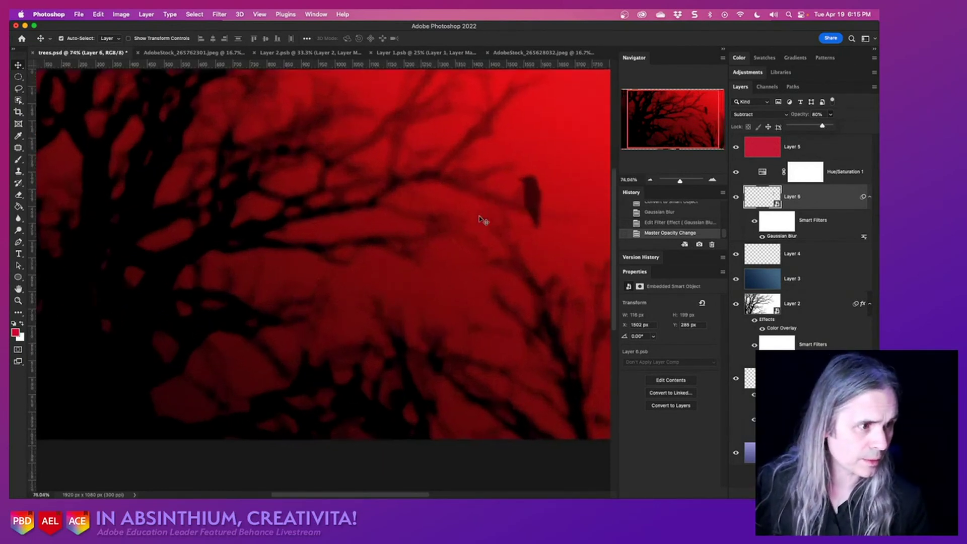
scroll(482, 220, "right", 5)
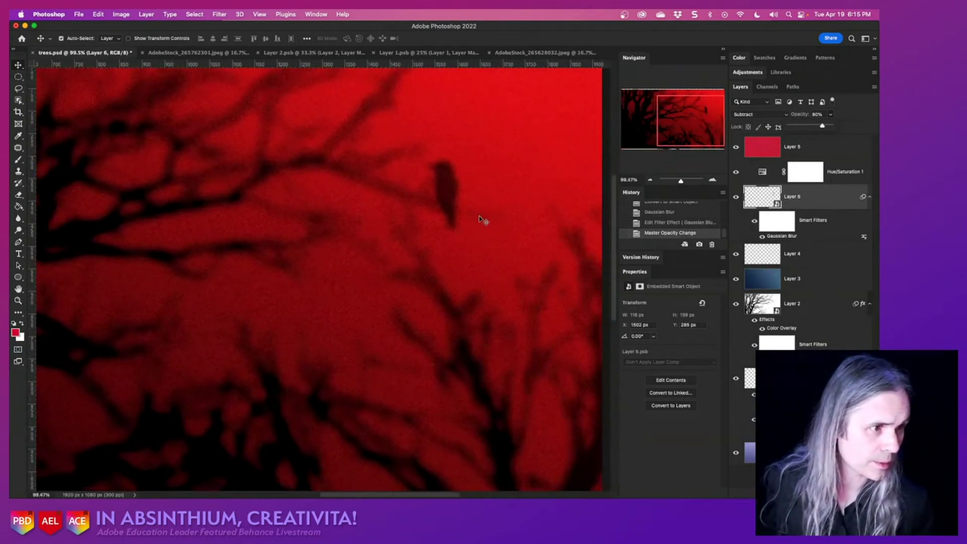
scroll(482, 219, "down", 5)
scroll(482, 220, "left", 5)
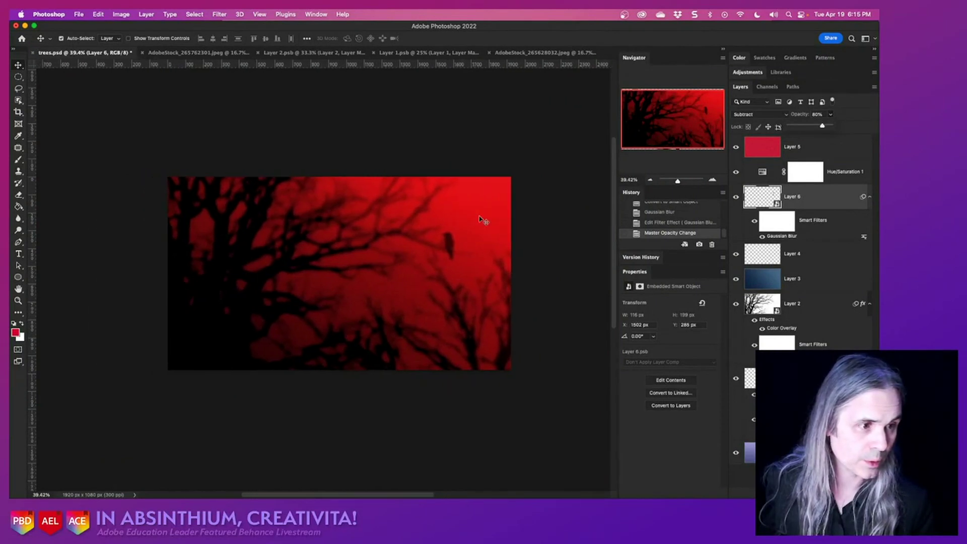
key("super+s")
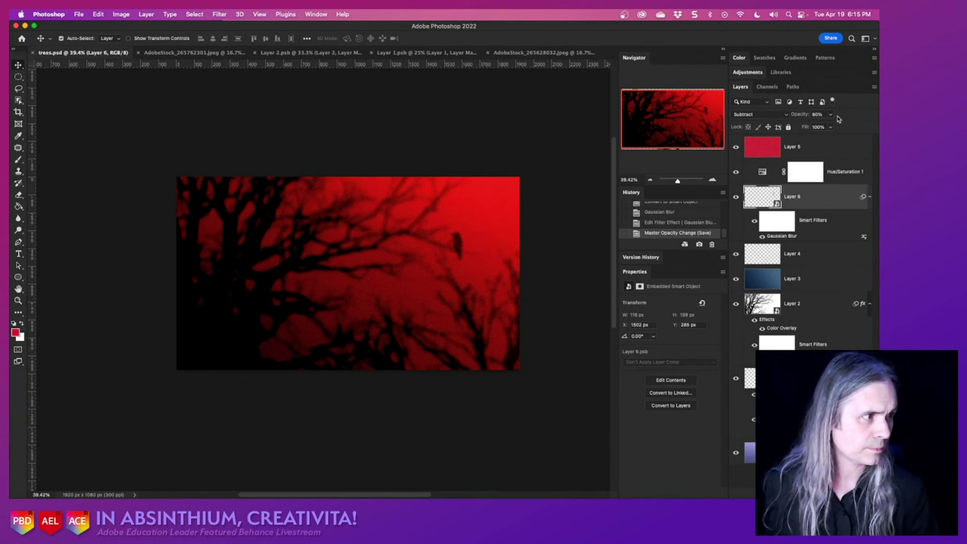
left_click_drag(831, 114, 832, 129)
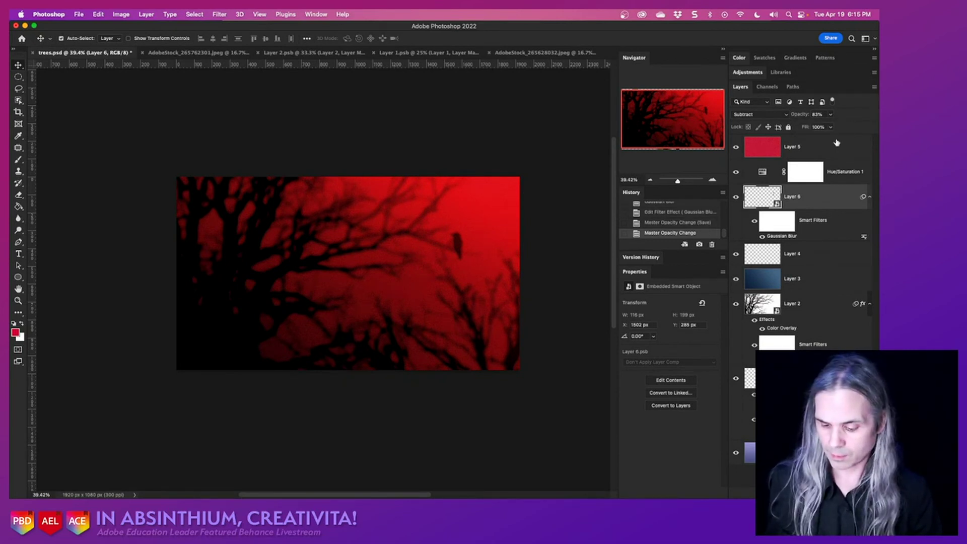
key("super+s")
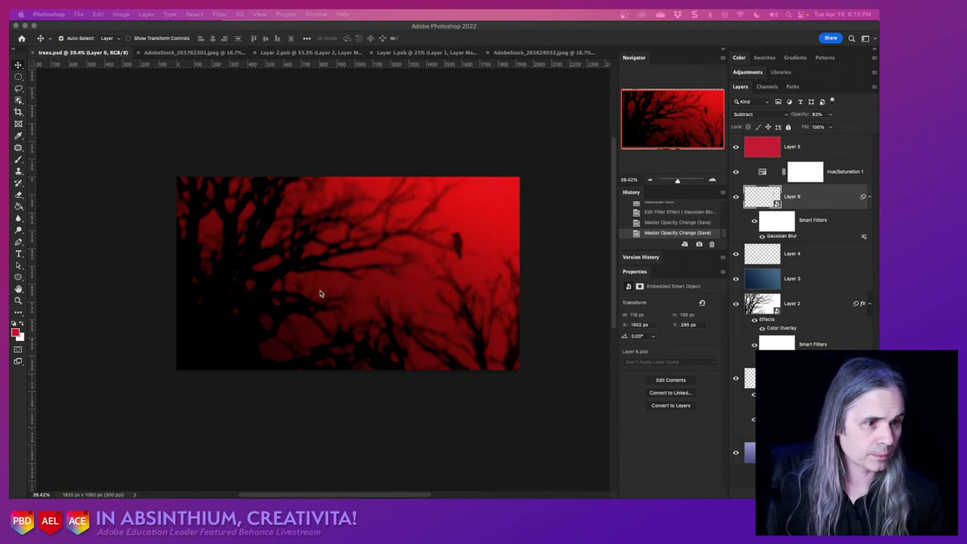
left_click(341, 402)
scroll(363, 309, "up", 3)
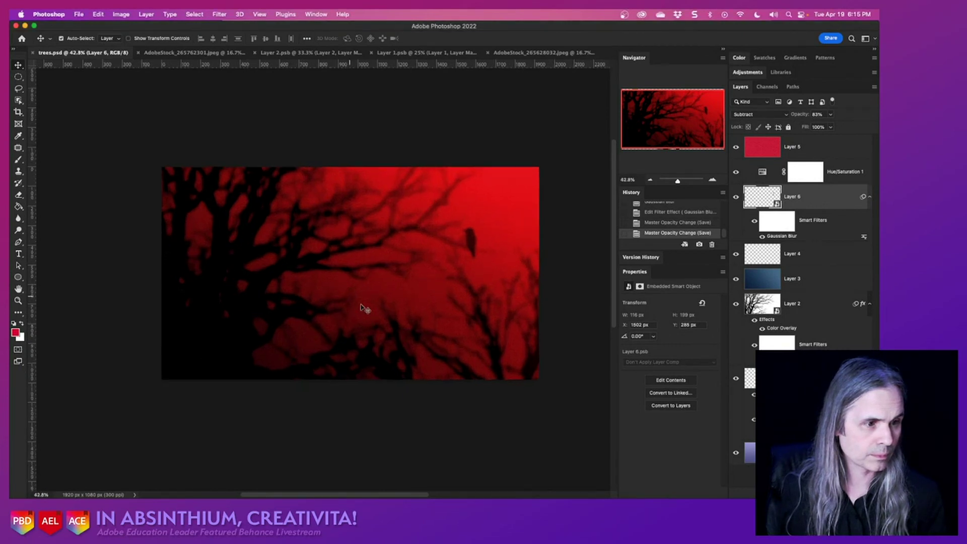
scroll(363, 309, "right", 3)
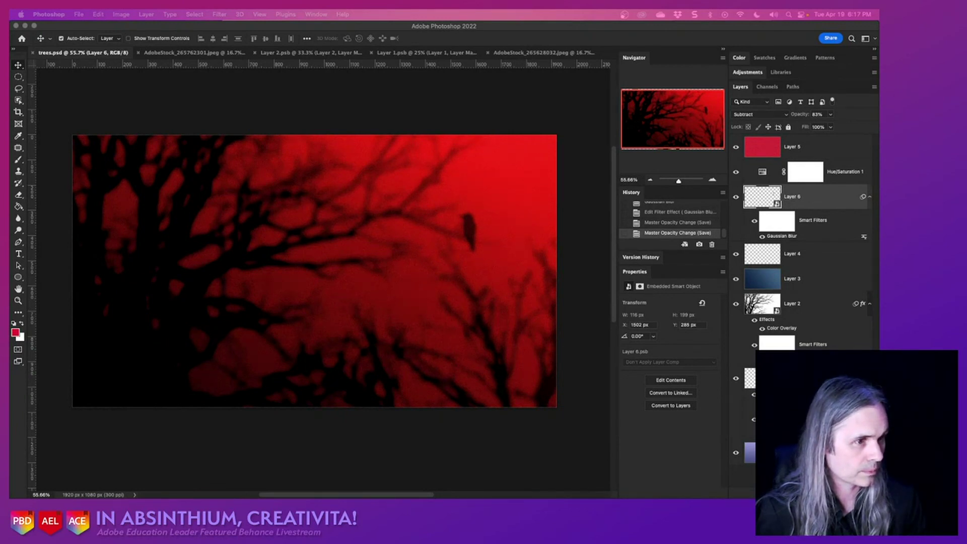
left_click(104, 94)
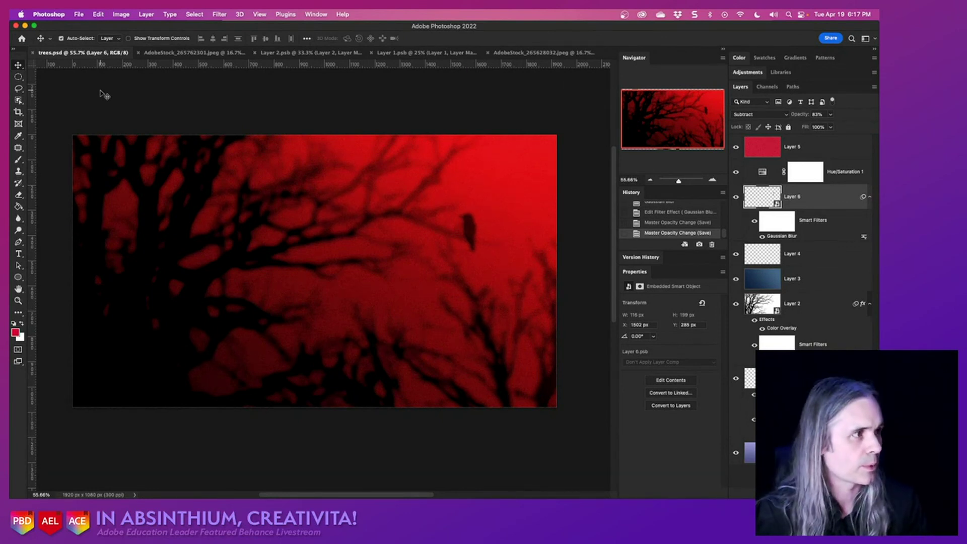
left_click(832, 38)
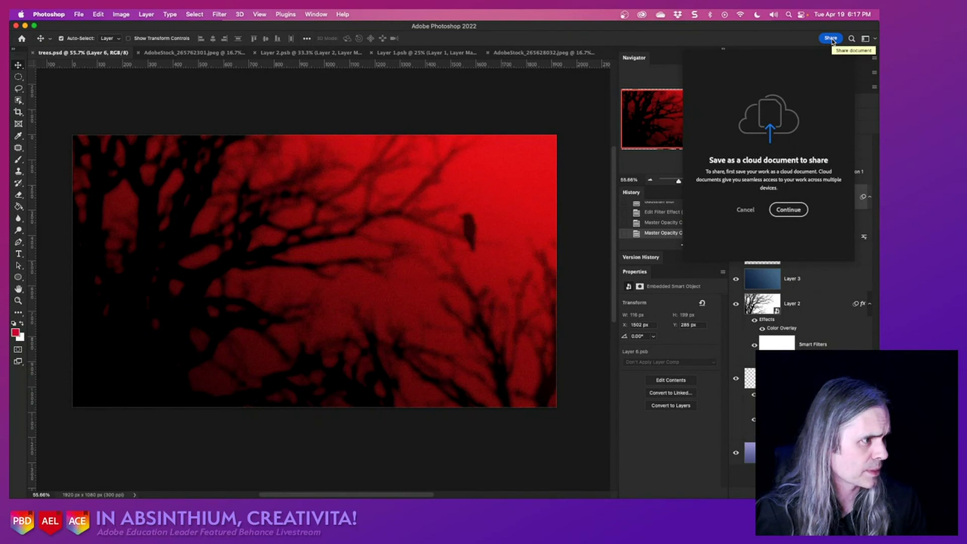
left_click(745, 210)
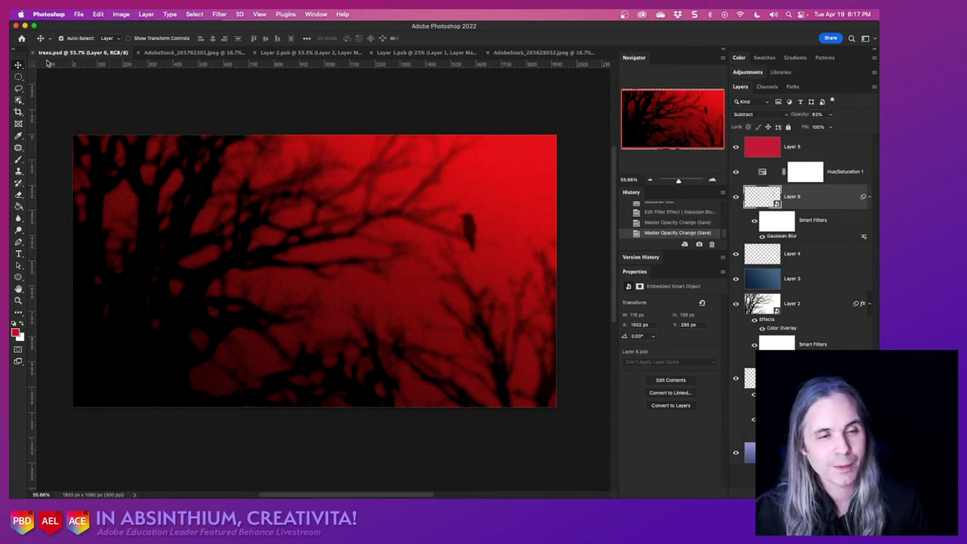
Quick-export the composition as a PNG named trees.png into the Downloads folder.
left_click(78, 15)
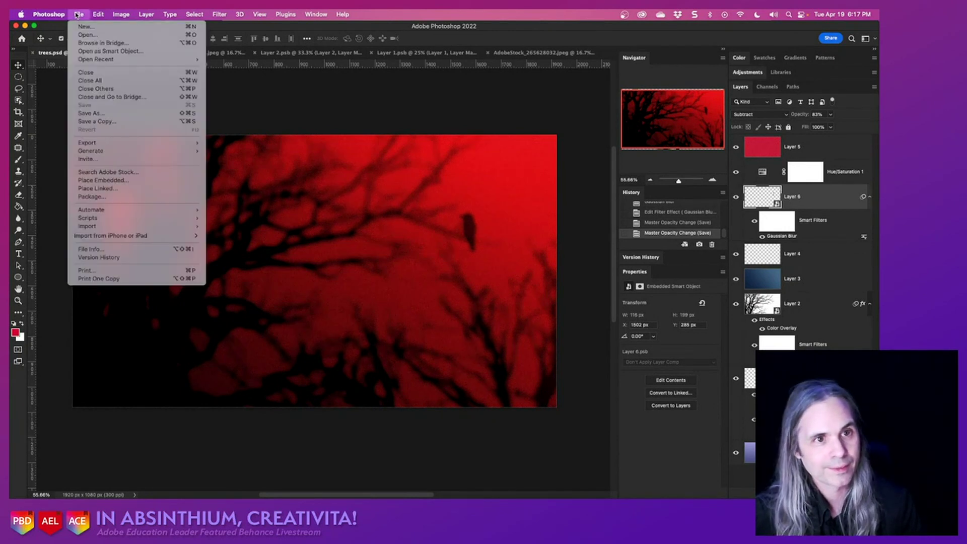
mouse_move(141, 143)
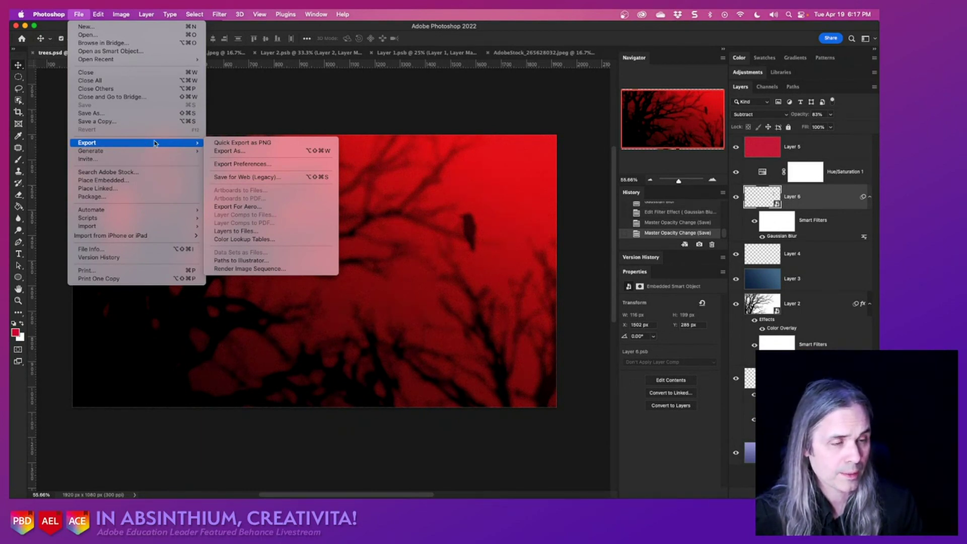
left_click(246, 145)
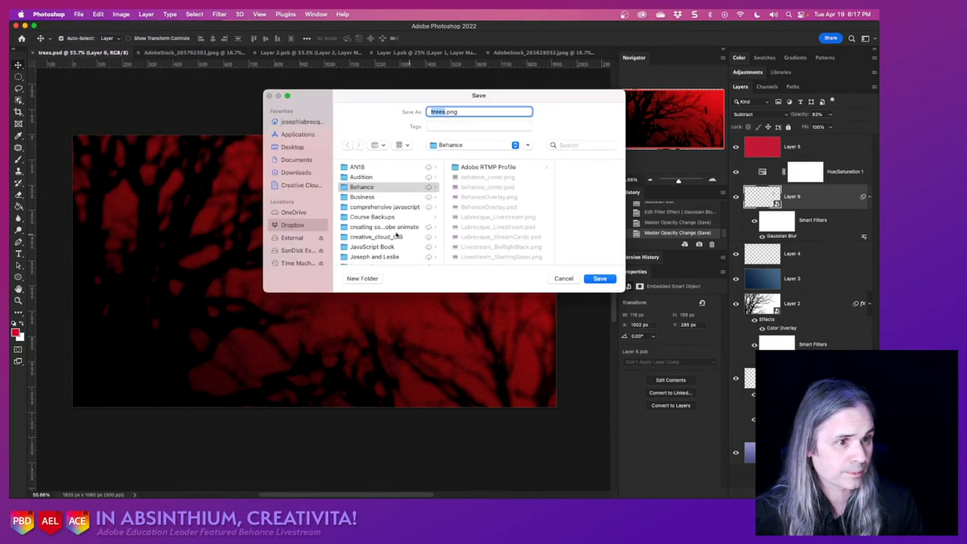
left_click(300, 175)
left_click(594, 279)
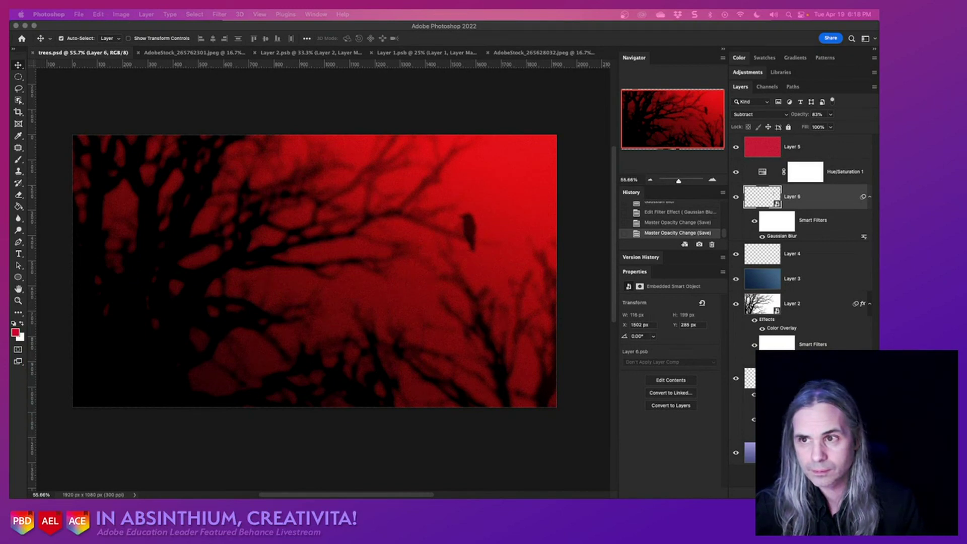
Switch to Chrome, showing the Behance profile's Livestreams page.
key("super+Tab")
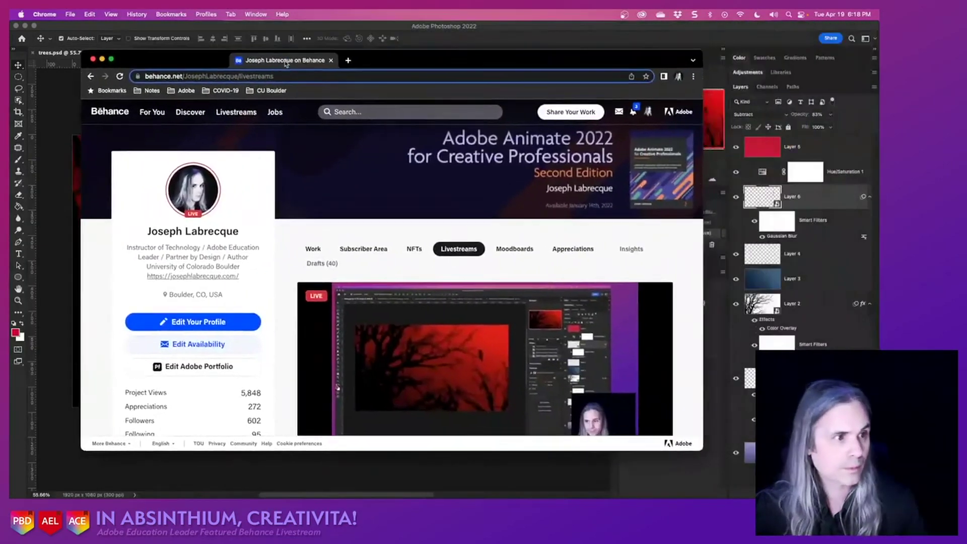
Open the livestream schedule project, Tuesdays at 4:30pm Pacific / 7:30pm Eastern, from the Behance profile's Work section.
scroll(664, 186, "down", 3)
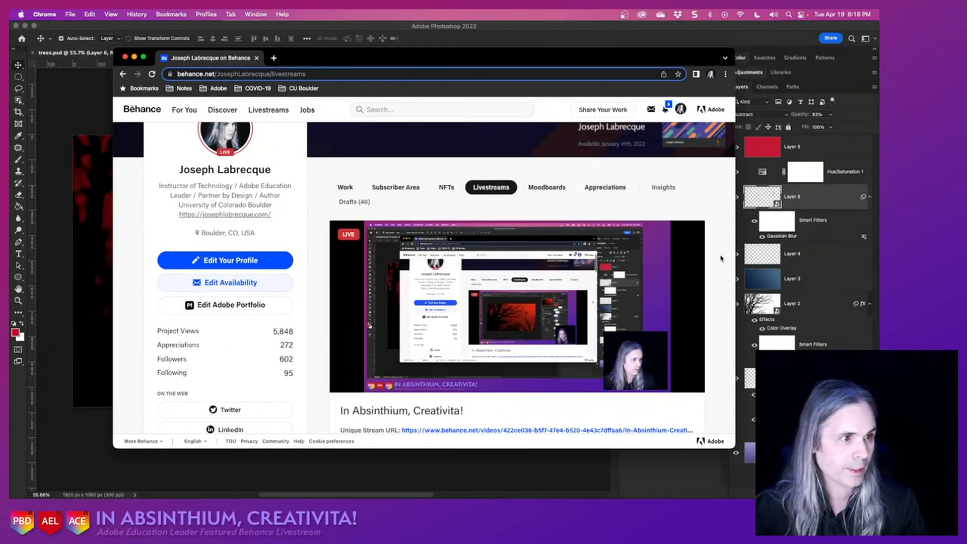
scroll(721, 259, "up", 3)
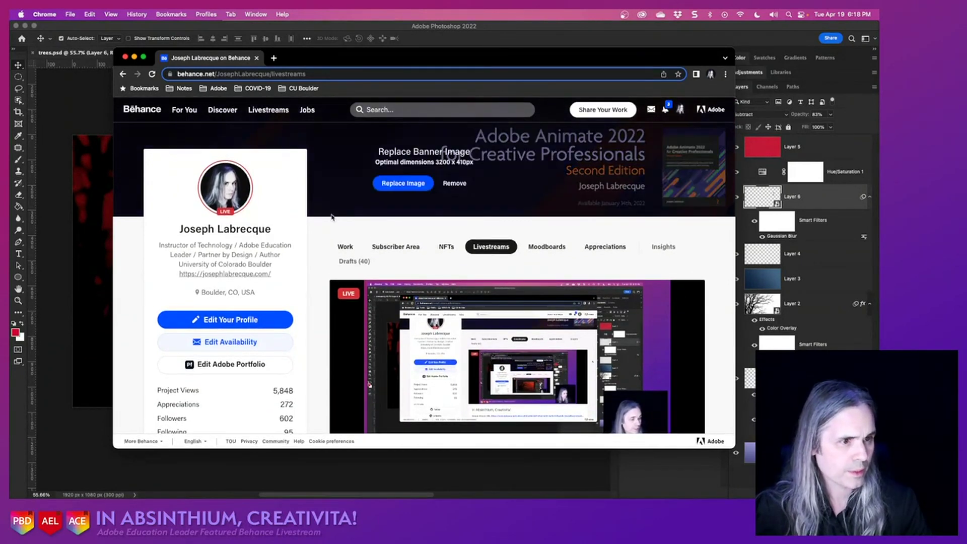
left_click(348, 247)
scroll(349, 246, "down", 3)
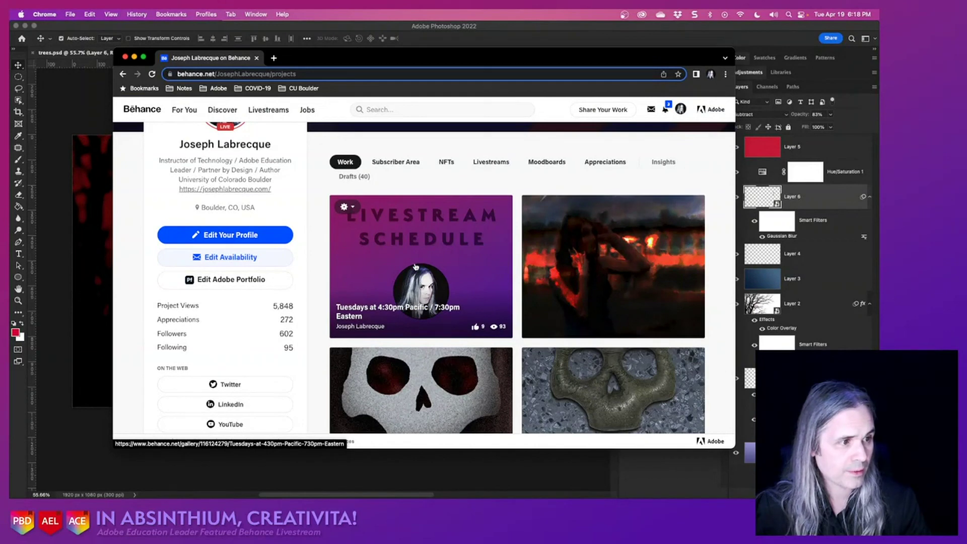
left_click(418, 256)
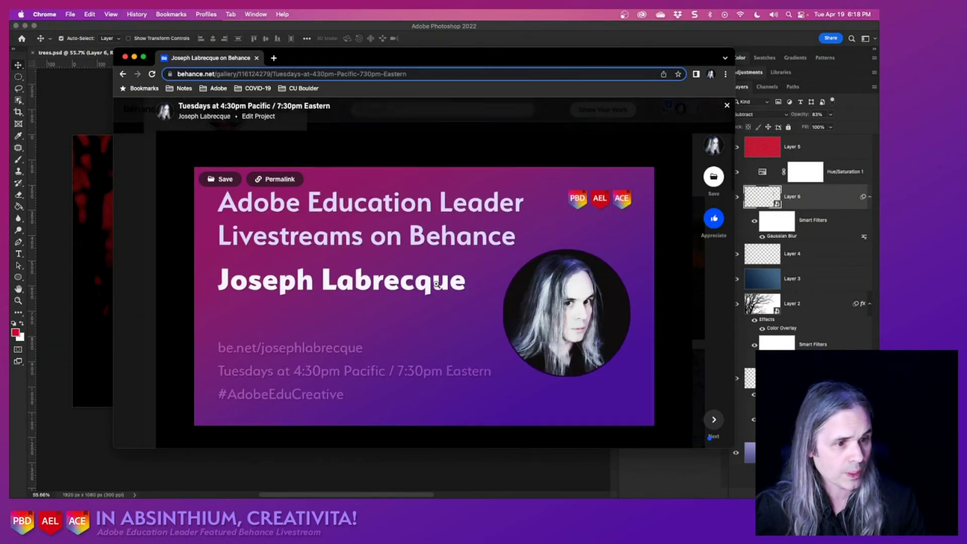
Check the upcoming sessions in the livestream schedule, highlighting LottieFiles in the April 26th entry, and close the browser window to return to Photoshop.
scroll(436, 285, "down", 4)
scroll(535, 342, "down", 3)
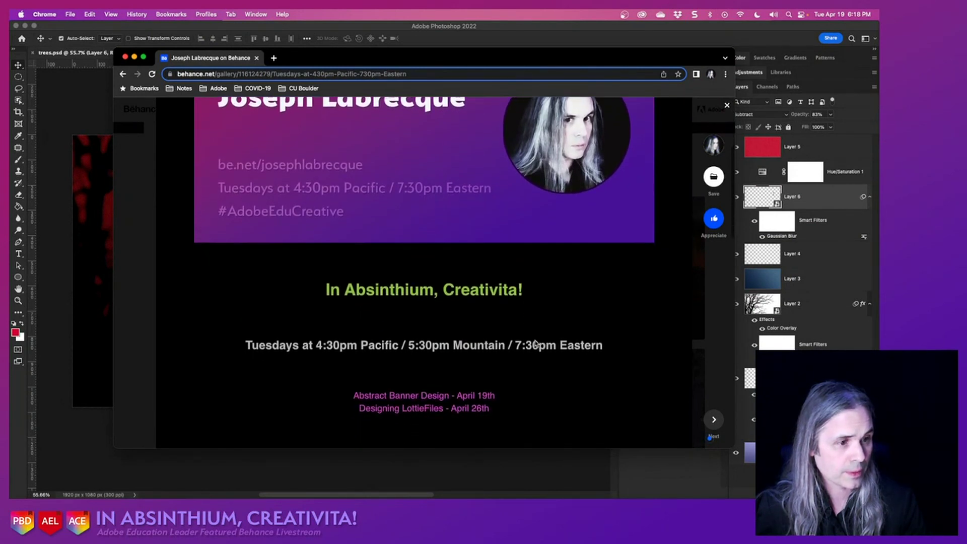
scroll(535, 342, "down", 2)
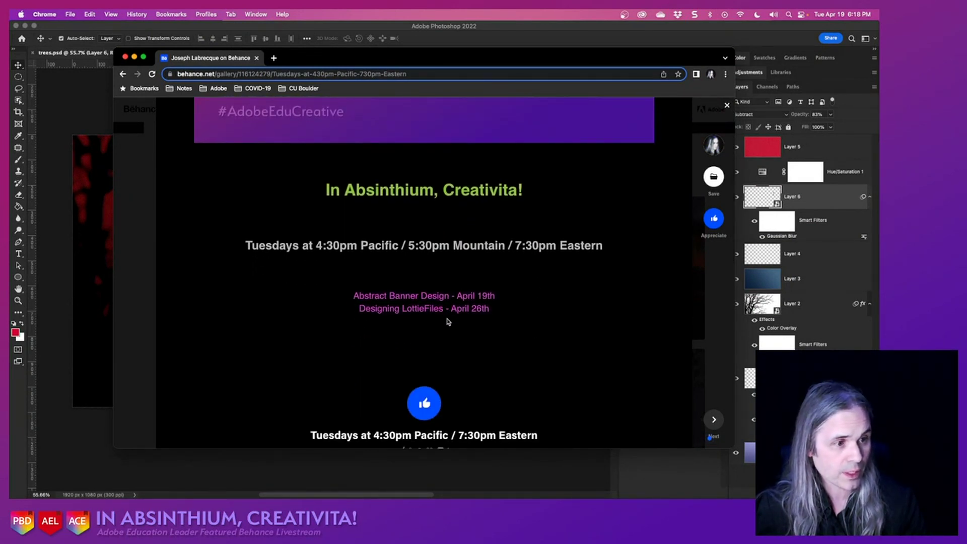
double_click(432, 311)
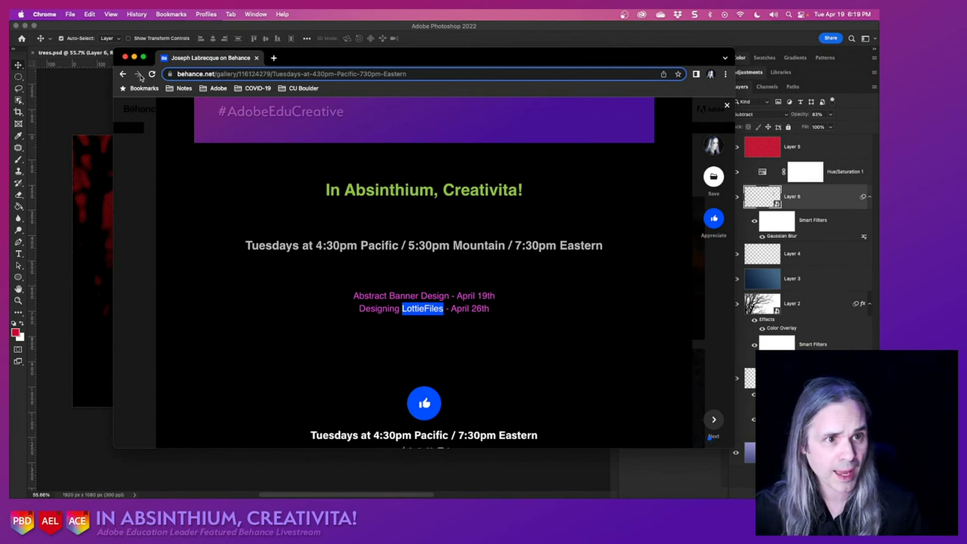
left_click(124, 57)
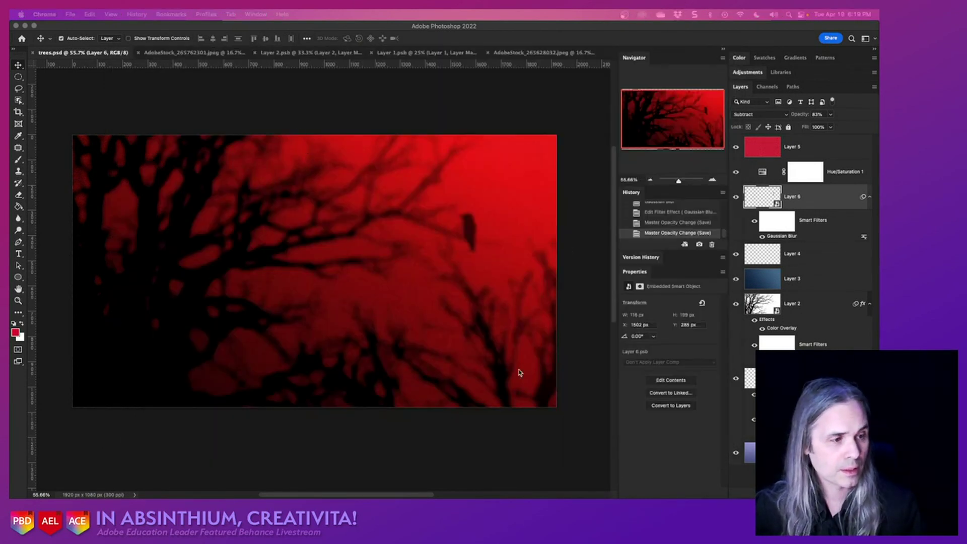